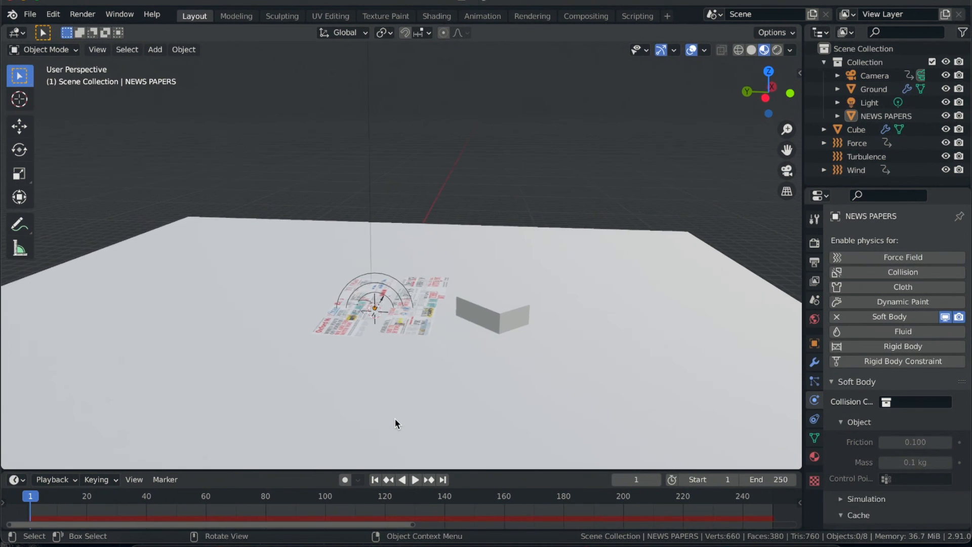
- Examine the flat newspapers, the cube and the ground plane from several angles
{"action": "scroll", "coordinate": [396, 420], "scroll_direction": "left", "scroll_amount": 15}
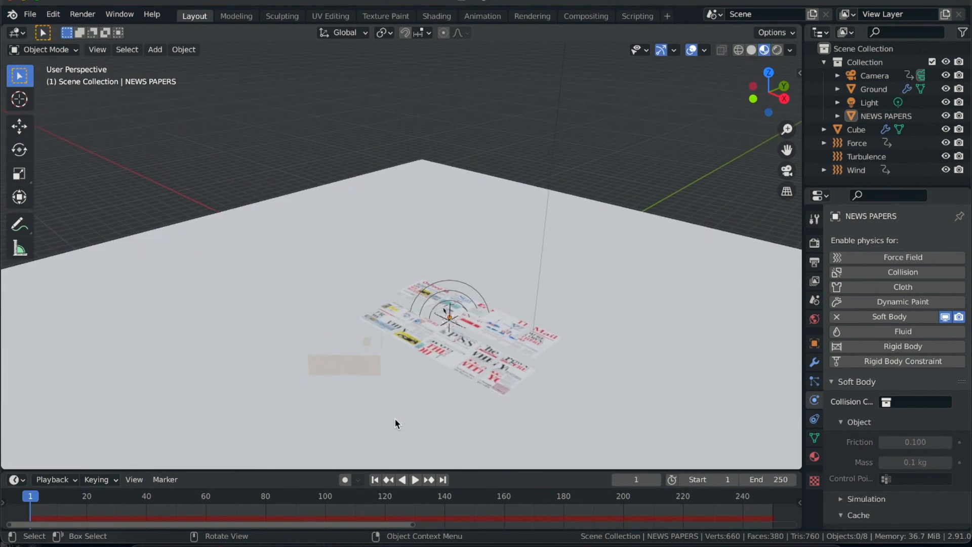
{"action": "scroll", "coordinate": [395, 422], "scroll_direction": "left", "scroll_amount": 5}
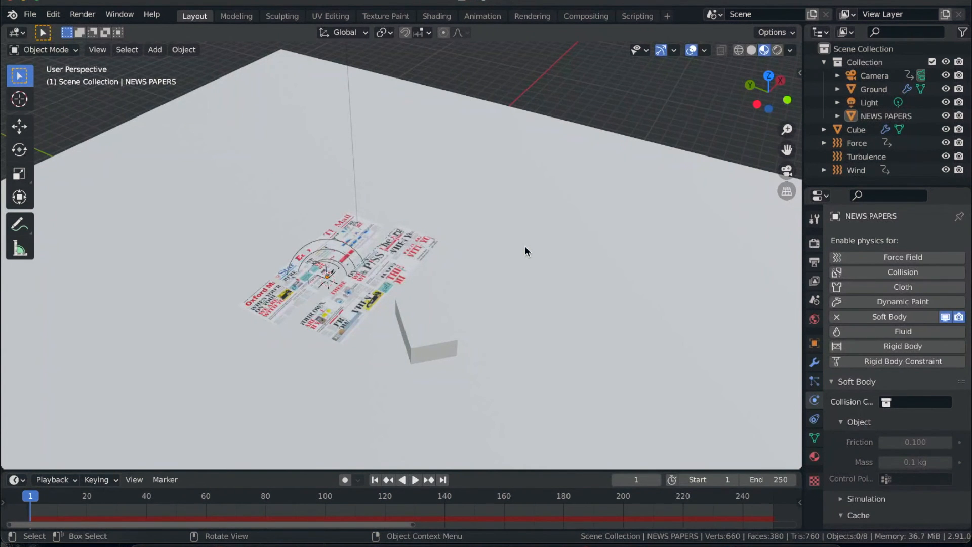
{"action": "scroll", "coordinate": [372, 343], "scroll_direction": "down", "scroll_amount": 5}
{"action": "scroll", "coordinate": [372, 342], "scroll_direction": "right", "scroll_amount": 6}
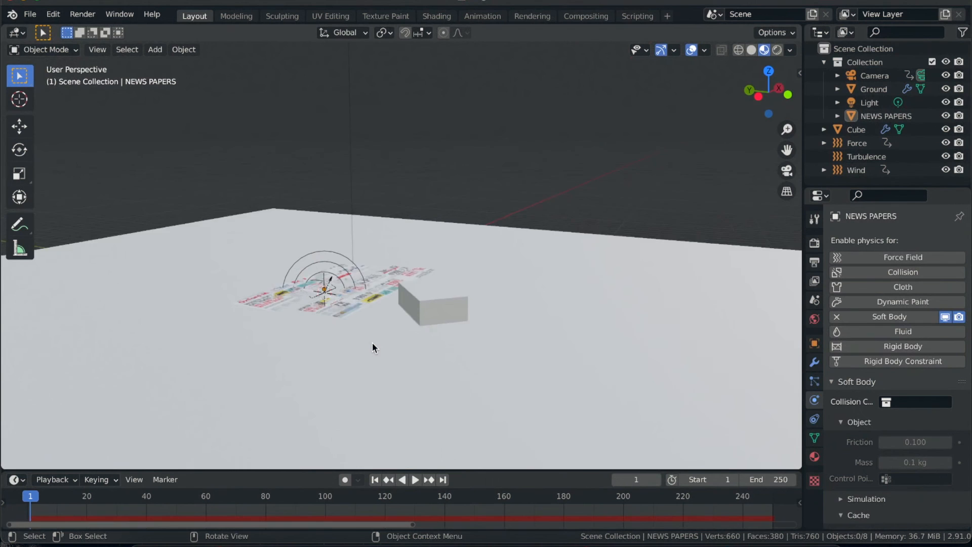
{"action": "scroll", "coordinate": [373, 342], "scroll_direction": "up", "scroll_amount": 4}
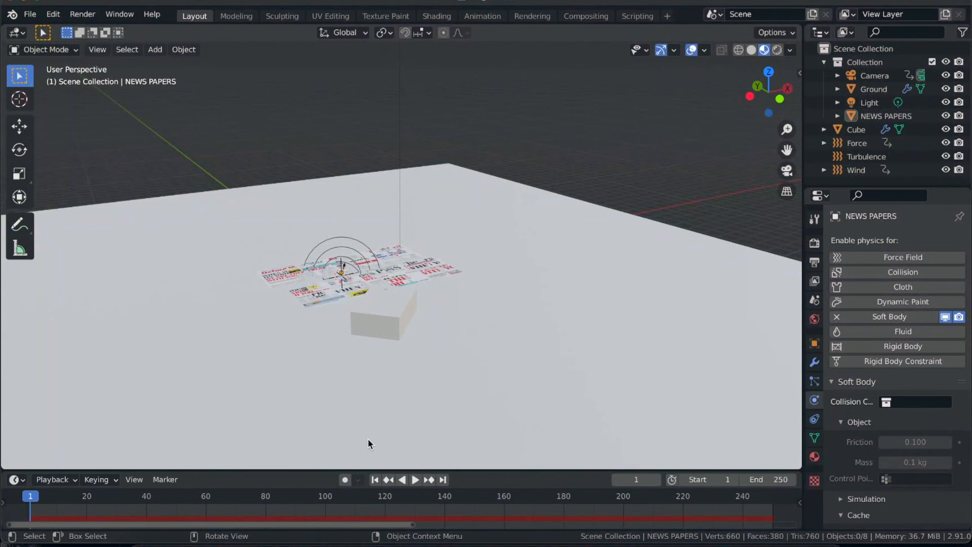
{"action": "scroll", "coordinate": [334, 357], "scroll_direction": "left", "scroll_amount": 5, "text": "shift"}
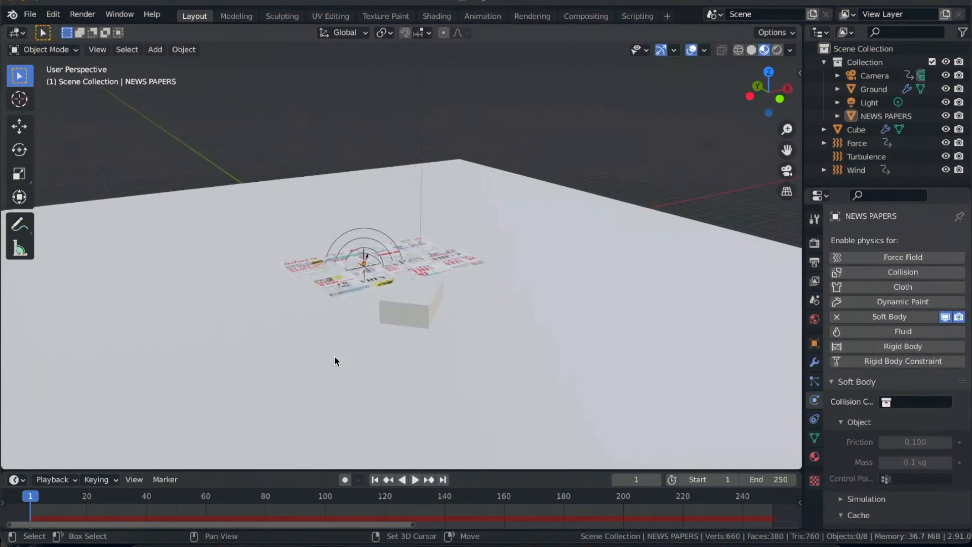
{"action": "scroll", "coordinate": [343, 371], "scroll_direction": "left", "scroll_amount": 8}
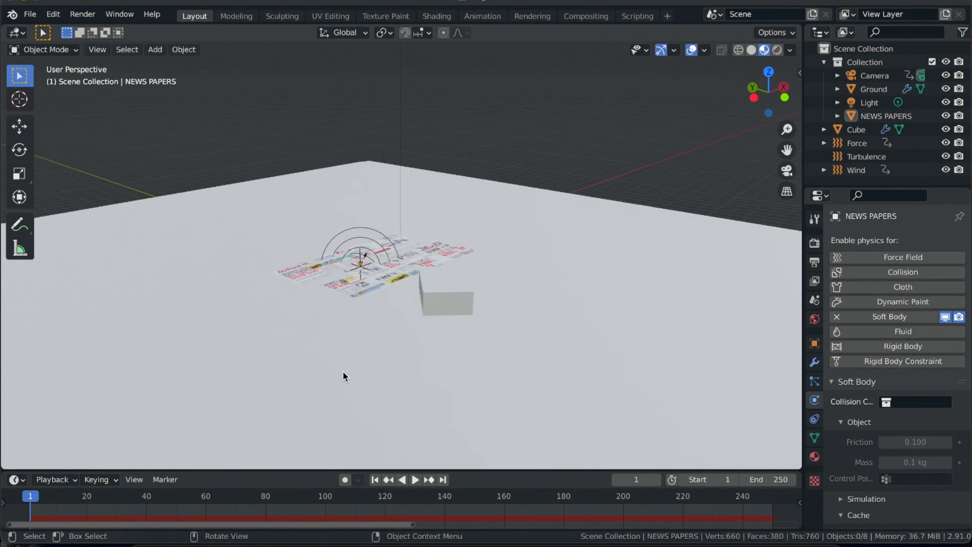
{"action": "scroll", "coordinate": [343, 376], "scroll_direction": "left", "scroll_amount": 10}
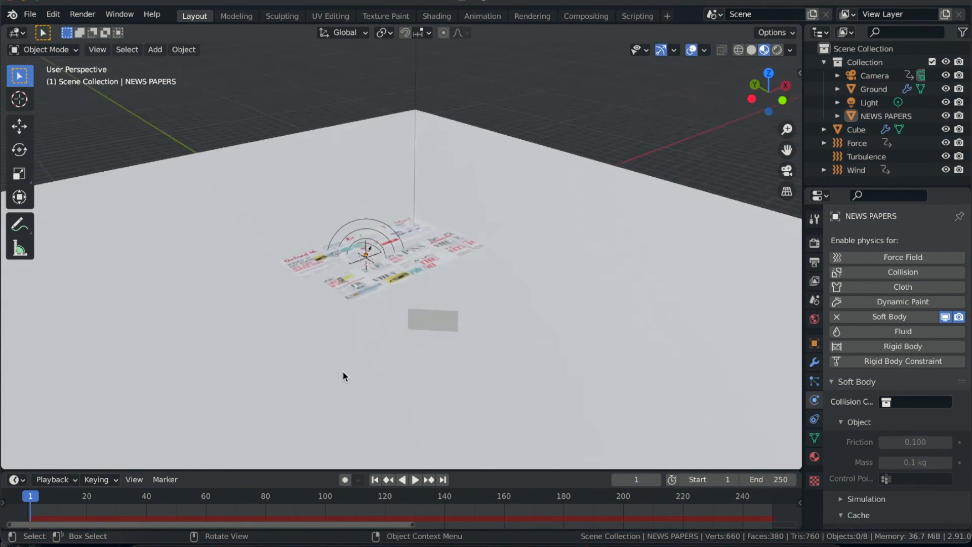
{"action": "scroll", "coordinate": [343, 376], "scroll_direction": "left", "scroll_amount": 10}
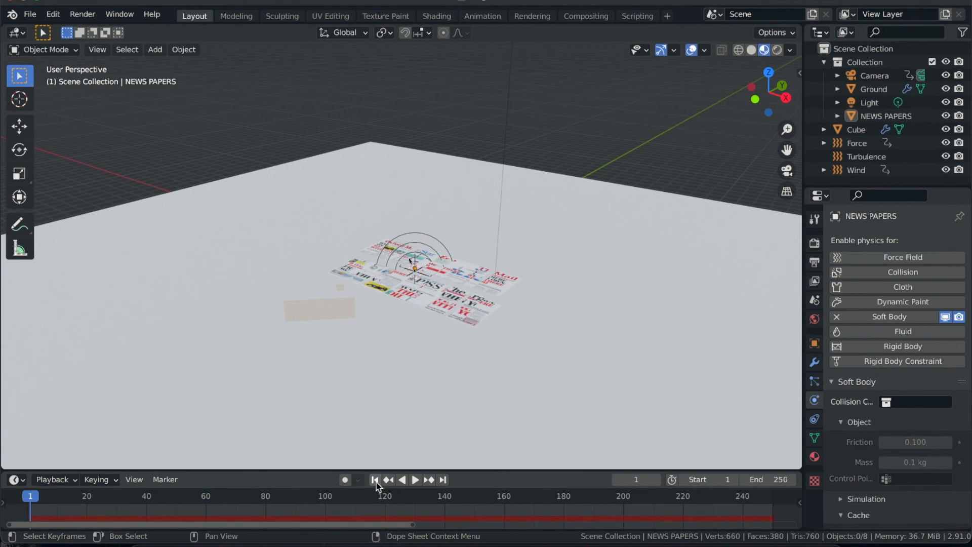
- Play the newspaper simulation briefly to watch the pieces fly up, and return to the first frame
{"action": "key", "text": "space"}
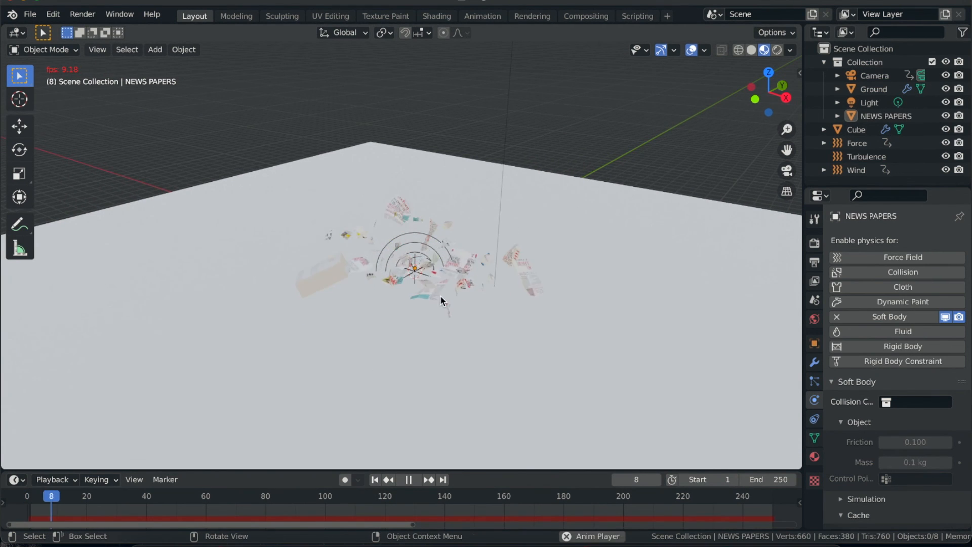
{"action": "scroll", "coordinate": [441, 301], "scroll_direction": "down", "scroll_amount": 8}
{"action": "scroll", "coordinate": [440, 301], "scroll_direction": "down", "scroll_amount": 3}
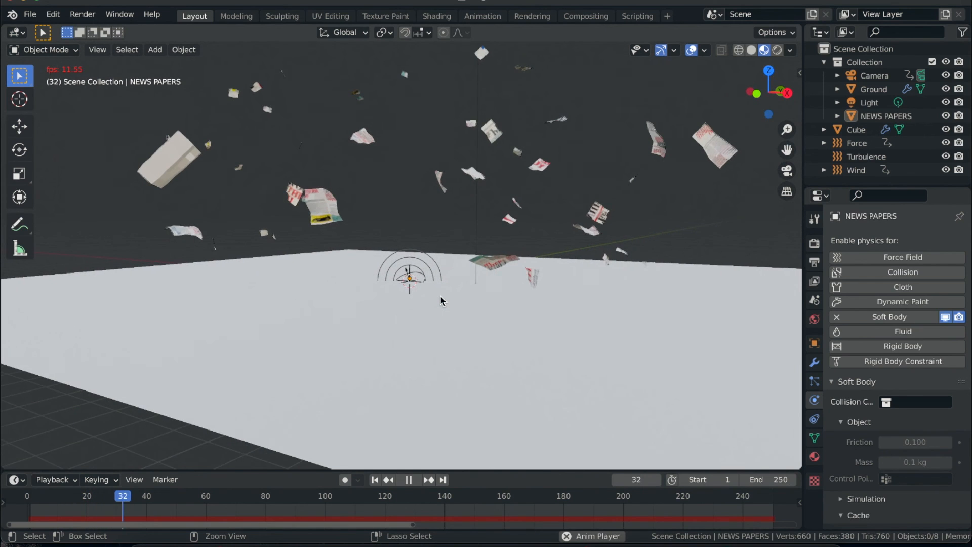
{"action": "key", "text": "space"}
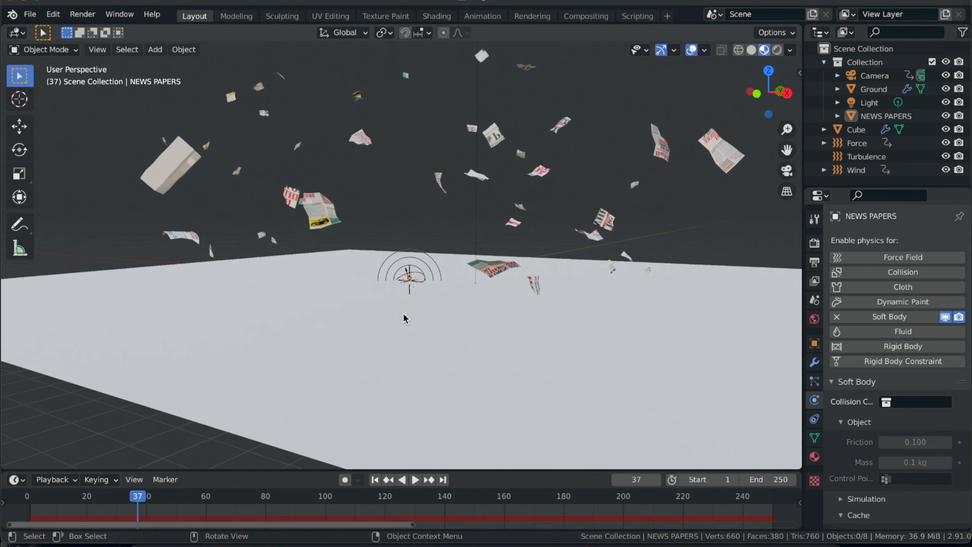
{"action": "left_click", "coordinate": [375, 479]}
- Select the Force object and look up the force field entry among the objects that can be added
{"action": "left_click", "coordinate": [857, 143]}
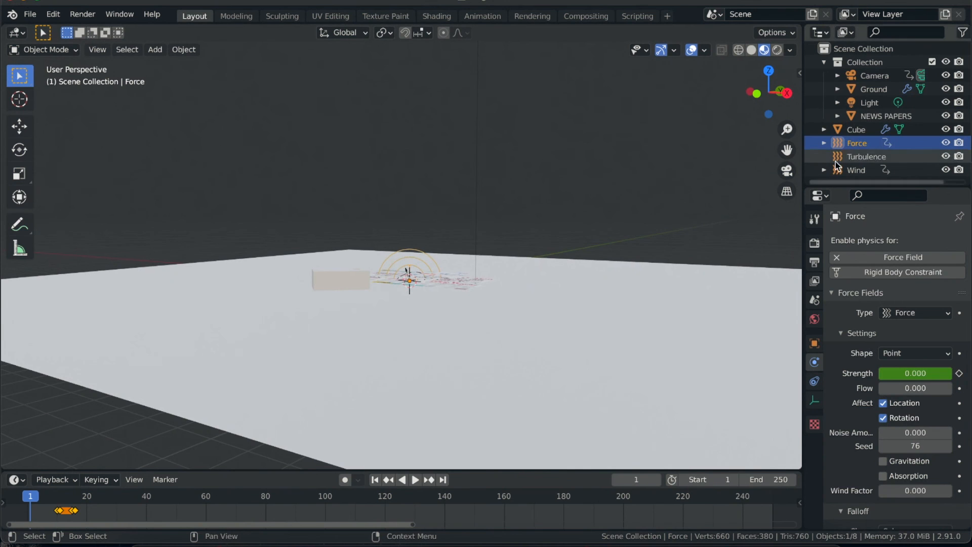
{"action": "key", "text": "shift+a"}
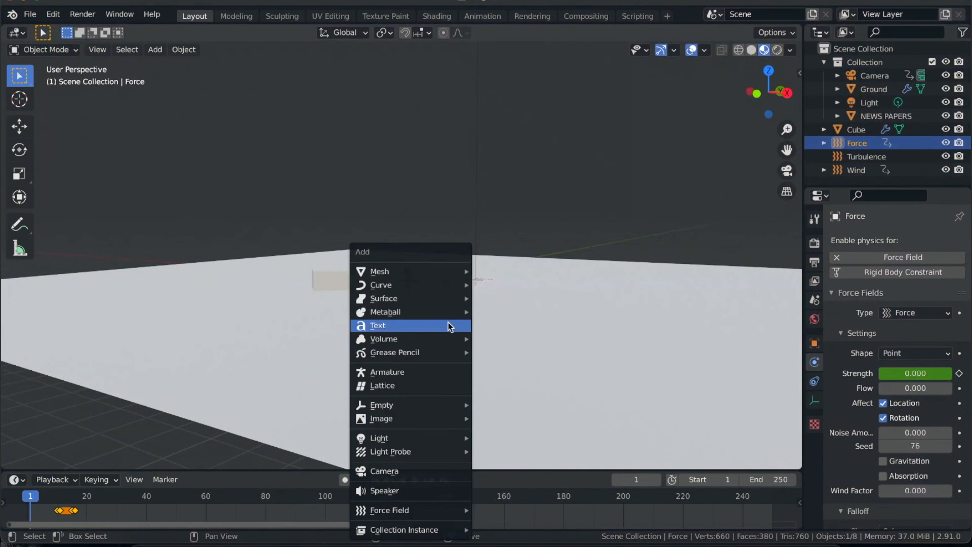
{"action": "mouse_move", "coordinate": [408, 509]}
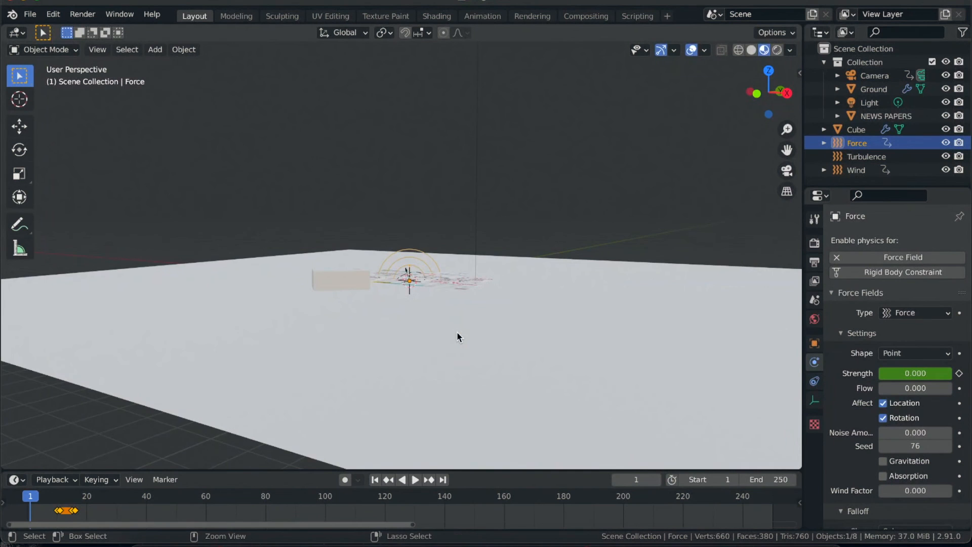
- Inspect the physics settings of the NEWS PAPERS object, the Cube and the Force field in turn
{"action": "scroll", "coordinate": [456, 331], "scroll_direction": "up", "scroll_amount": 2, "text": "ctrl"}
{"action": "scroll", "coordinate": [457, 331], "scroll_direction": "up", "scroll_amount": 5}
{"action": "left_click", "coordinate": [444, 275]}
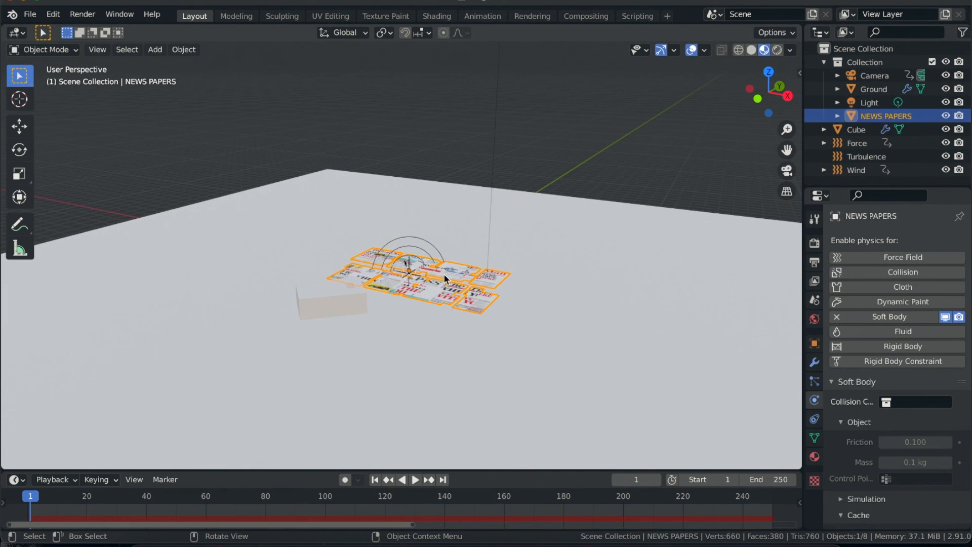
{"action": "left_click", "coordinate": [872, 132]}
{"action": "left_click", "coordinate": [864, 144]}
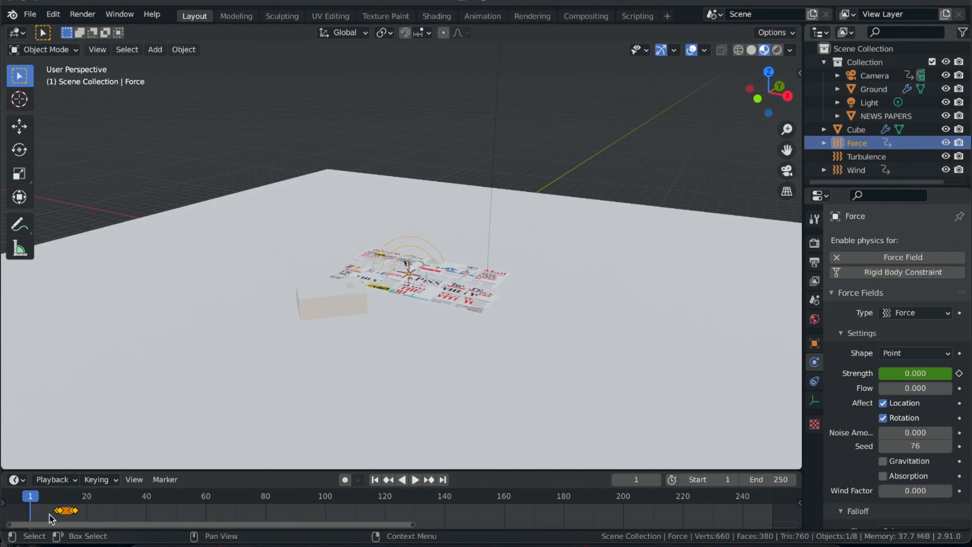
- Play the simulation through the Force field's strength keyframes and move back to frame 10
{"action": "key", "text": "space"}
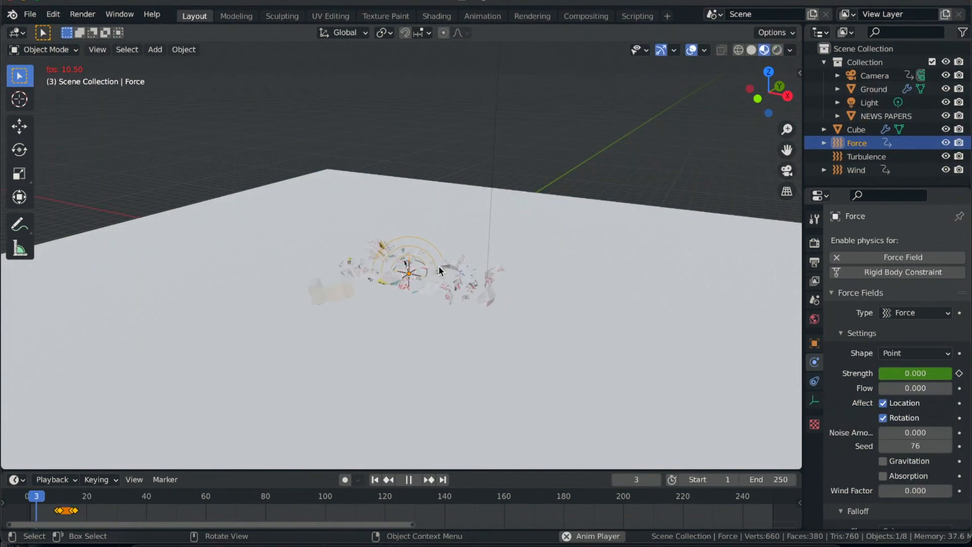
{"action": "key", "text": "space"}
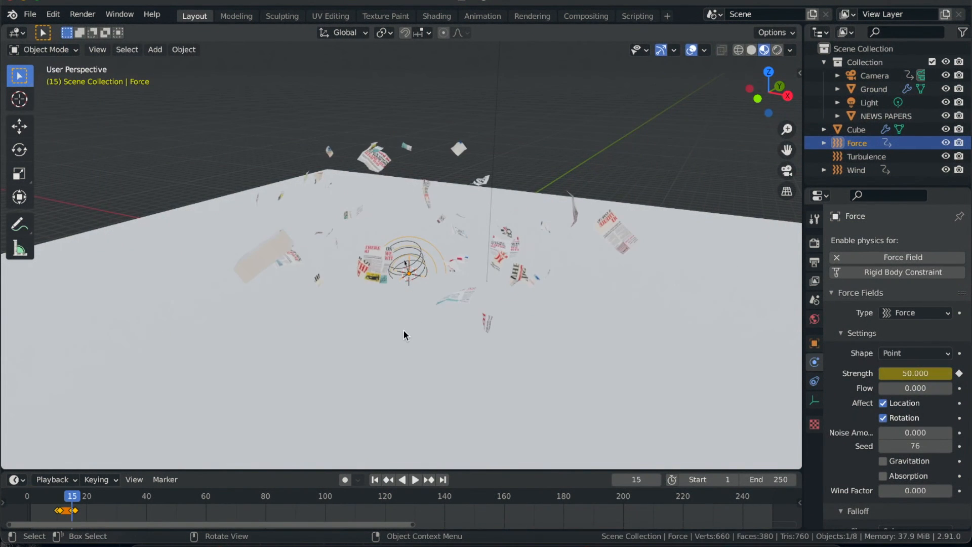
{"action": "left_click_drag", "start_coordinate": [71, 500], "coordinate": [57, 503]}
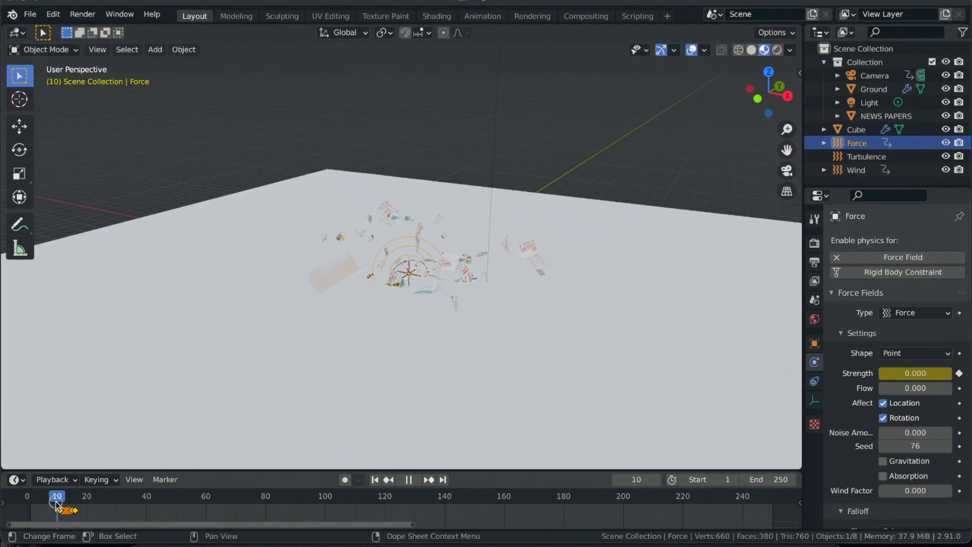
- Select the Turbulence force field and check its strength setting
{"action": "left_click", "coordinate": [861, 158]}
{"action": "left_click", "coordinate": [915, 374]}
{"action": "type", "text": "5.00"}
{"action": "key", "text": "Return"}
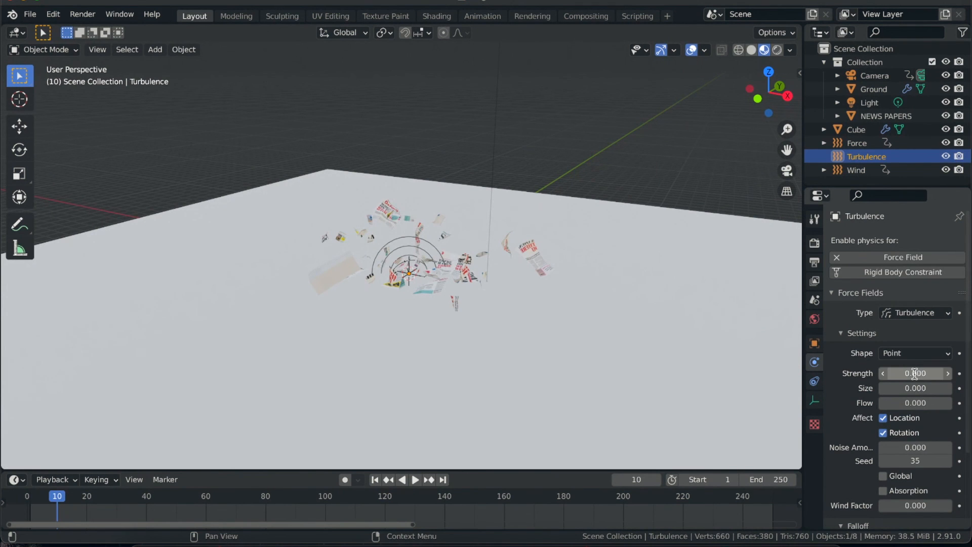
- Replay the simulation from the first frame with the Turbulence field selected, stopping shortly after the burst
{"action": "left_click", "coordinate": [376, 480]}
{"action": "key", "text": "space"}
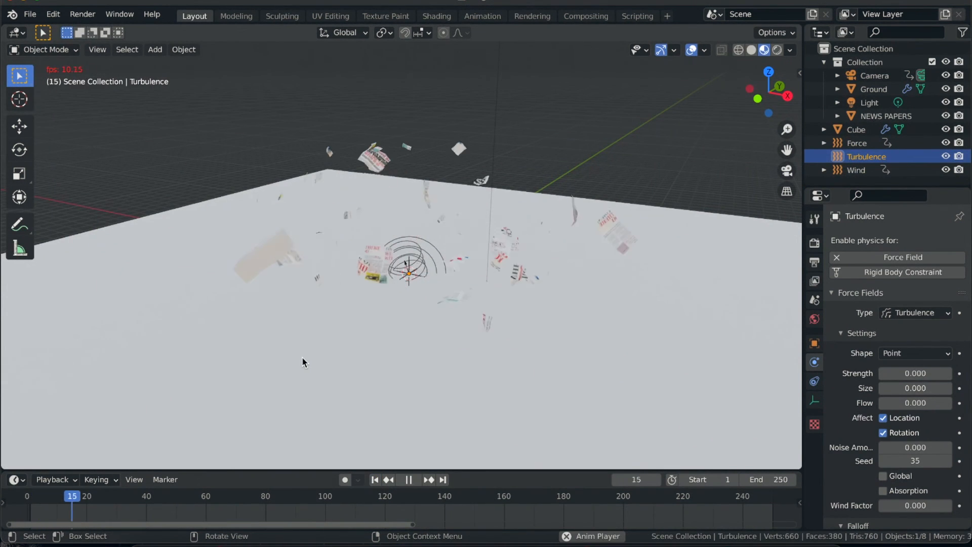
{"action": "key", "text": "space"}
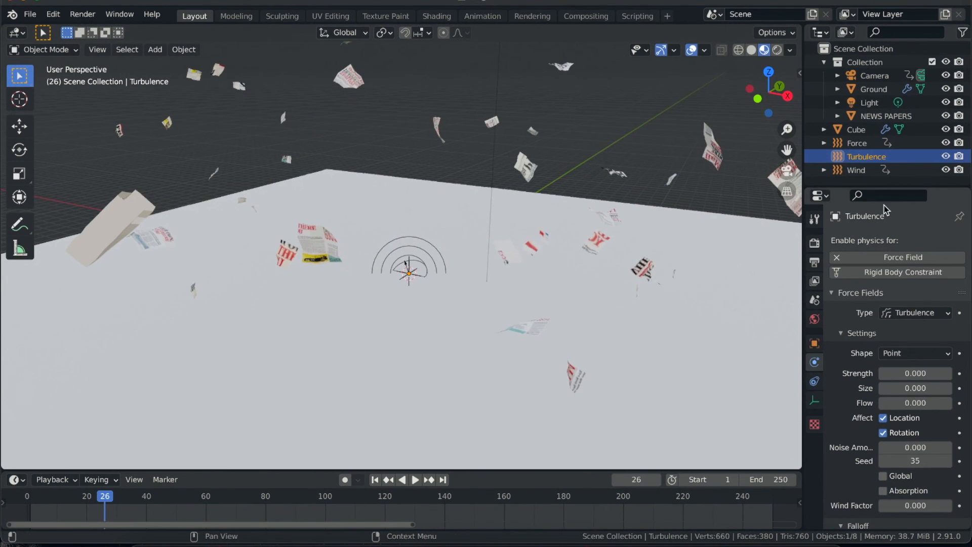
- Select the Wind force field and play from frame 1 up to its strength keyframes, pausing at frame 11
{"action": "left_click", "coordinate": [857, 171]}
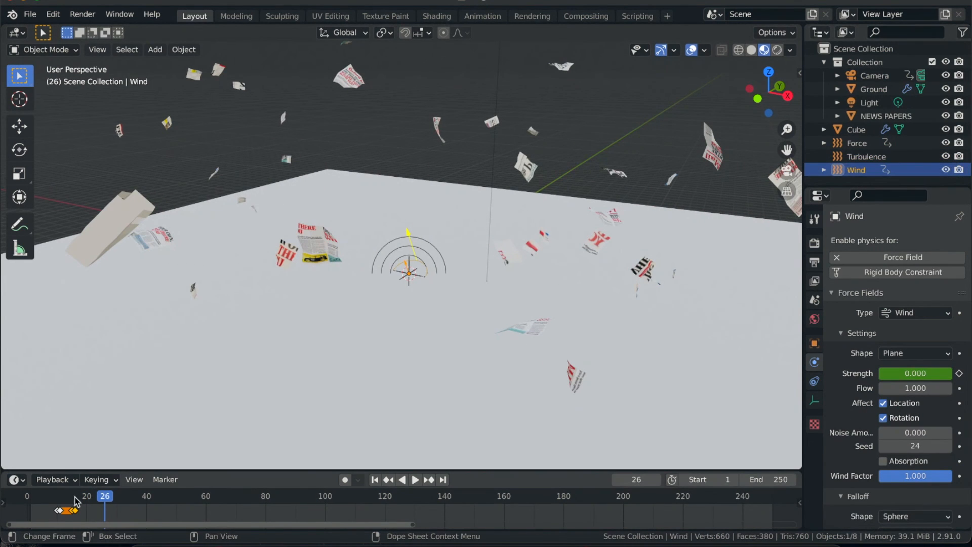
{"action": "left_click_drag", "start_coordinate": [77, 498], "coordinate": [30, 503]}
{"action": "key", "text": "space"}
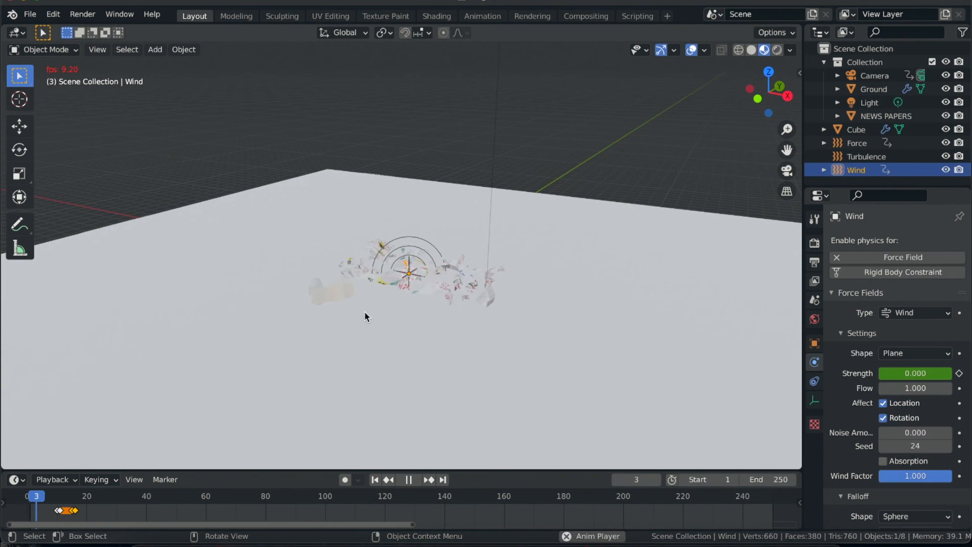
{"action": "key", "text": "space"}
{"action": "key", "text": "space"}
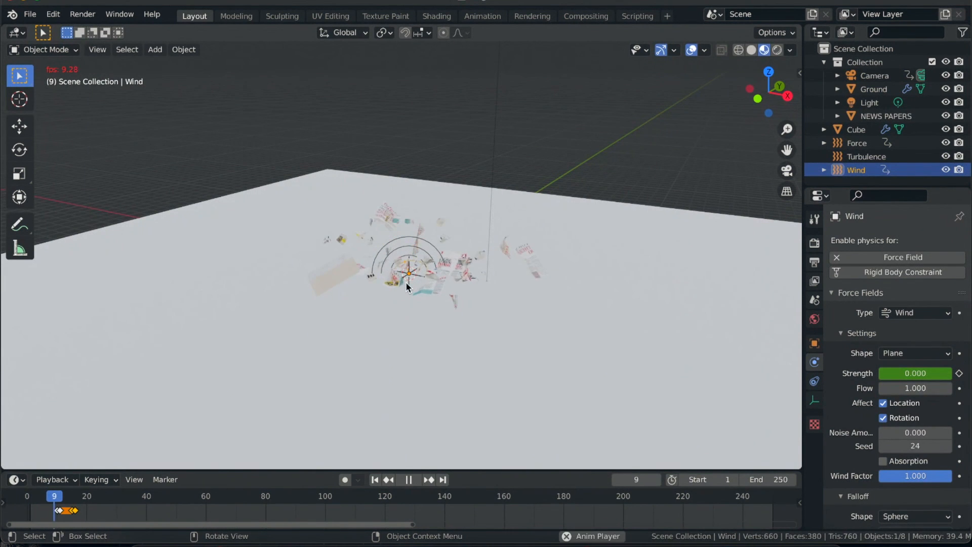
{"action": "key", "text": "space"}
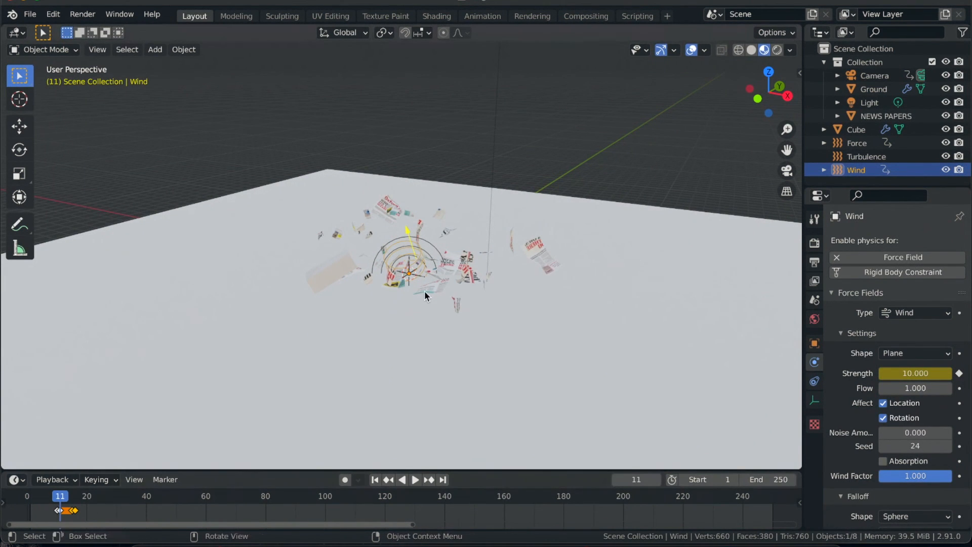
- Play the rest of the simulation while watching the papers scatter and fall from different angles, and return to the first frame
{"action": "key", "text": "space"}
{"action": "scroll", "coordinate": [417, 318], "scroll_direction": "right", "scroll_amount": 5}
{"action": "scroll", "coordinate": [417, 317], "scroll_direction": "down", "scroll_amount": 3}
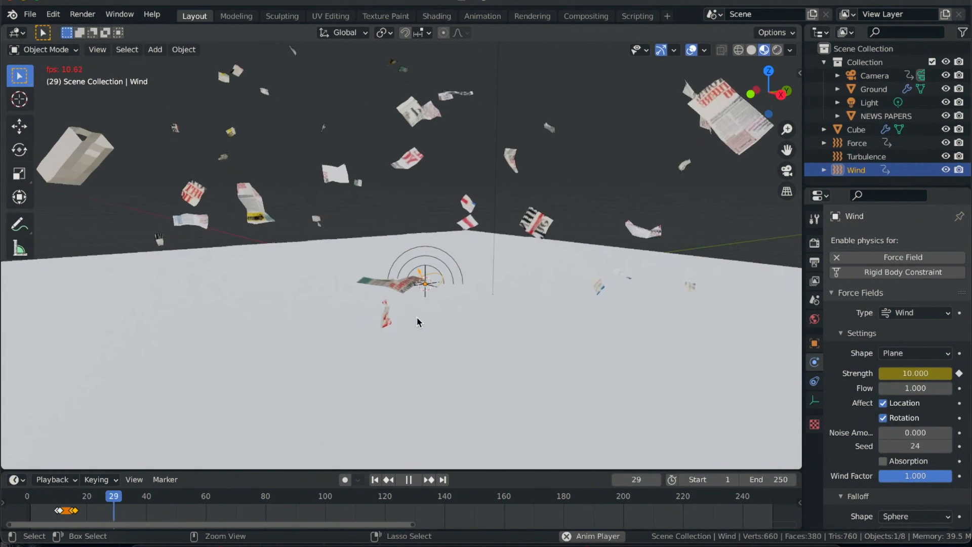
{"action": "scroll", "coordinate": [416, 318], "scroll_direction": "down", "scroll_amount": 2}
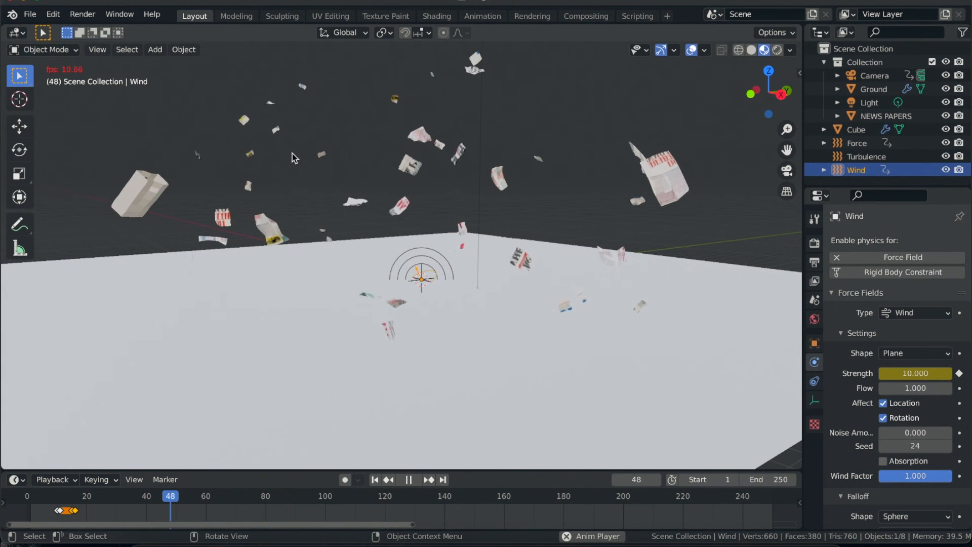
{"action": "scroll", "coordinate": [384, 346], "scroll_direction": "left", "scroll_amount": 5}
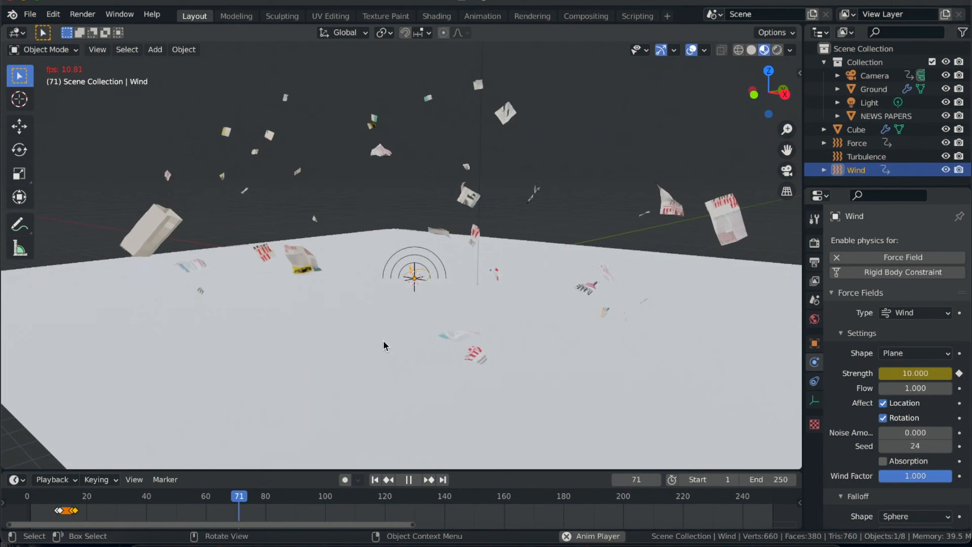
{"action": "scroll", "coordinate": [262, 306], "scroll_direction": "left", "scroll_amount": 5}
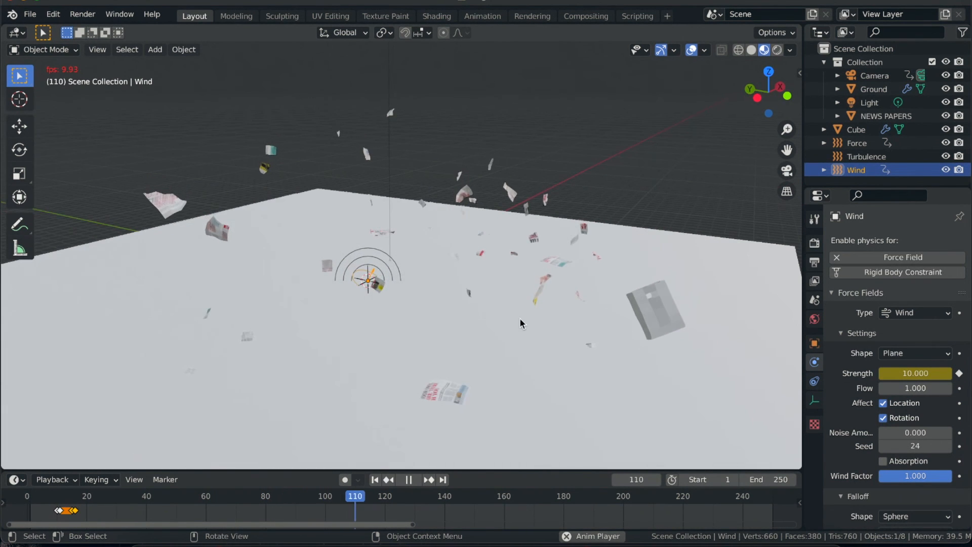
{"action": "scroll", "coordinate": [520, 319], "scroll_direction": "left", "scroll_amount": 5}
{"action": "scroll", "coordinate": [520, 320], "scroll_direction": "left", "scroll_amount": 5}
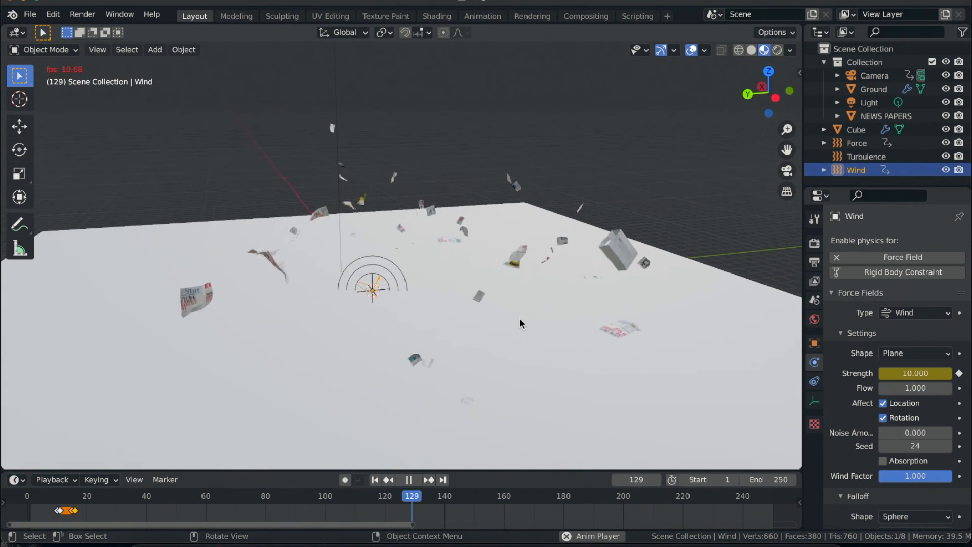
{"action": "scroll", "coordinate": [520, 323], "scroll_direction": "left", "scroll_amount": 5}
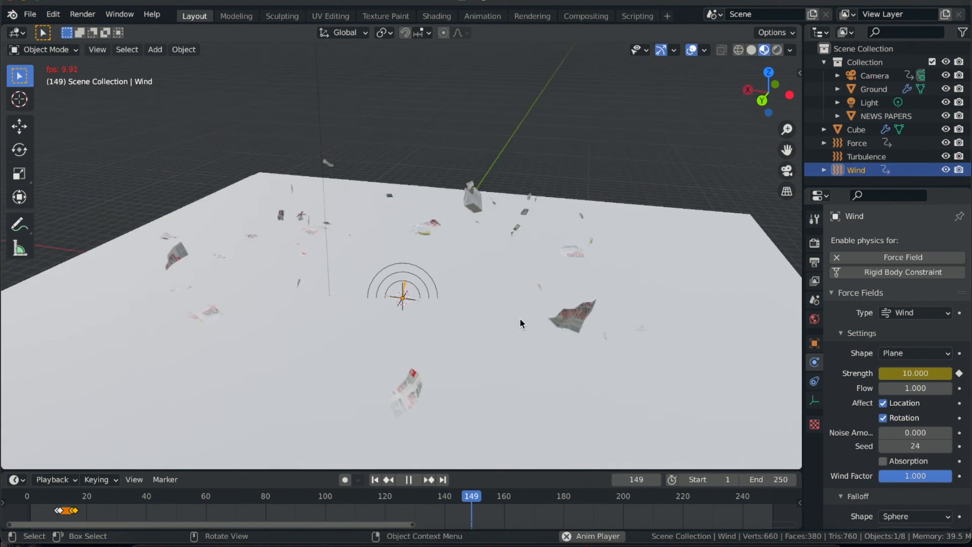
{"action": "scroll", "coordinate": [519, 322], "scroll_direction": "left", "scroll_amount": 5}
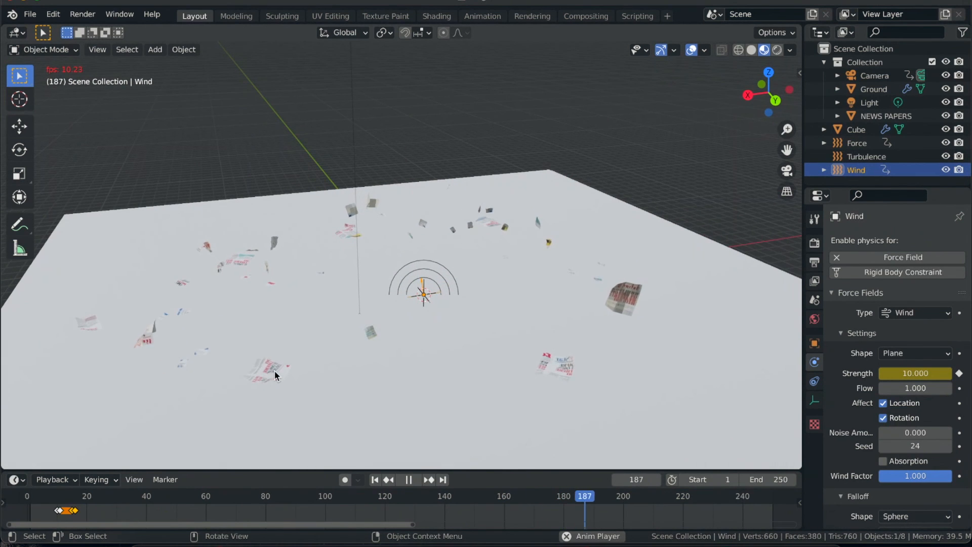
{"action": "scroll", "coordinate": [275, 371], "scroll_direction": "up", "scroll_amount": 5}
{"action": "scroll", "coordinate": [274, 370], "scroll_direction": "down", "scroll_amount": 5}
{"action": "scroll", "coordinate": [274, 371], "scroll_direction": "left", "scroll_amount": 2}
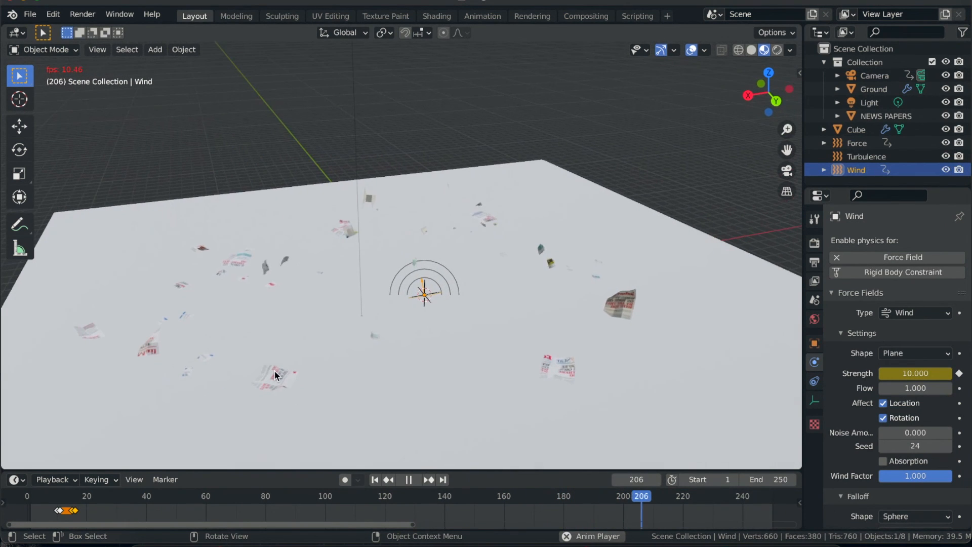
{"action": "left_click", "coordinate": [405, 480]}
{"action": "left_click", "coordinate": [375, 480]}
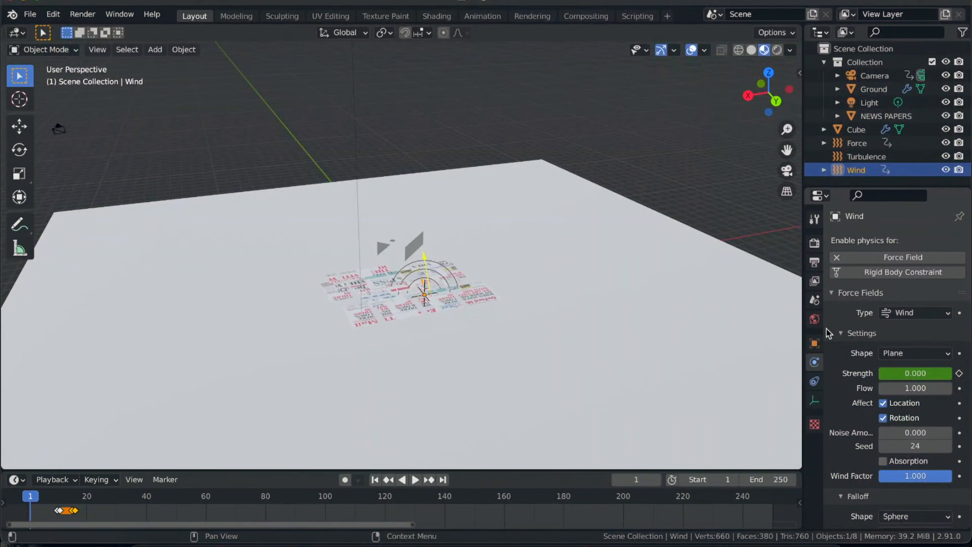
- Select the NEWS PAPERS object and review its Soft Body physics settings, from Object and Cache to the Edges section
{"action": "scroll", "coordinate": [829, 380], "scroll_direction": "down", "scroll_amount": 2}
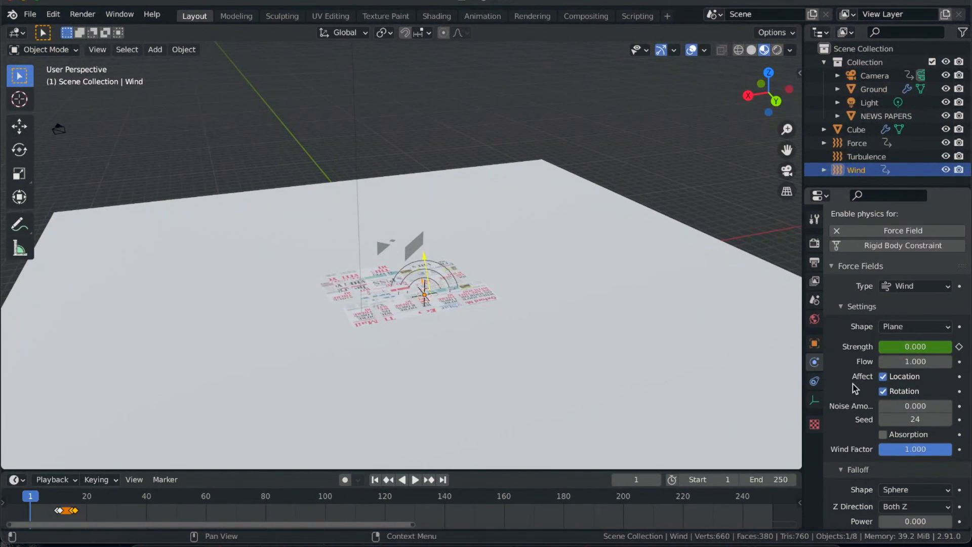
{"action": "left_click", "coordinate": [341, 287]}
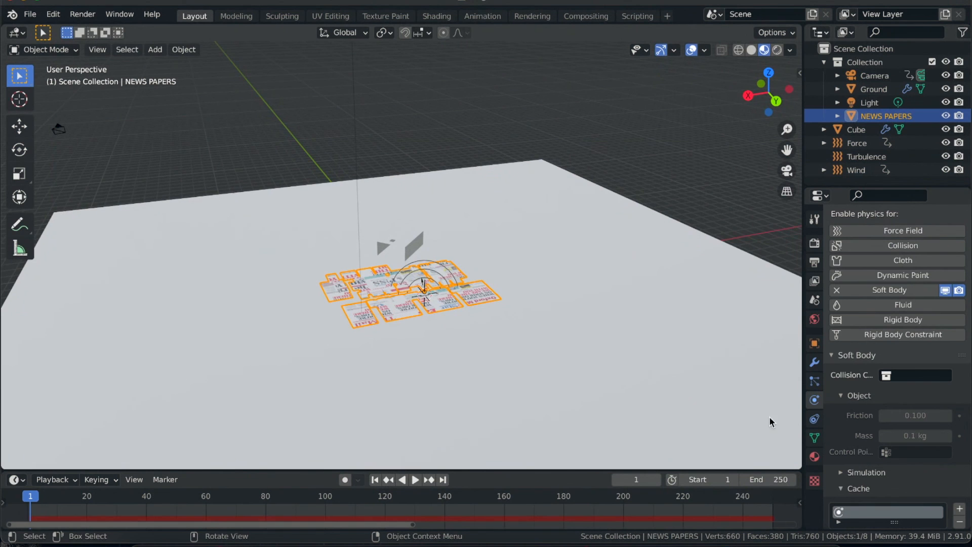
{"action": "scroll", "coordinate": [892, 317], "scroll_direction": "down", "scroll_amount": 1}
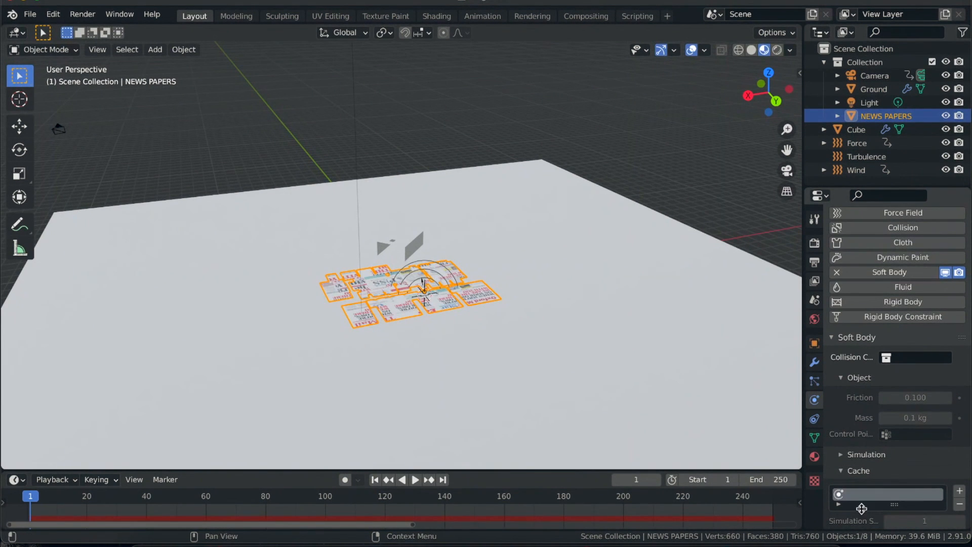
{"action": "scroll", "coordinate": [855, 451], "scroll_direction": "down", "scroll_amount": 1}
{"action": "scroll", "coordinate": [861, 436], "scroll_direction": "down", "scroll_amount": 5}
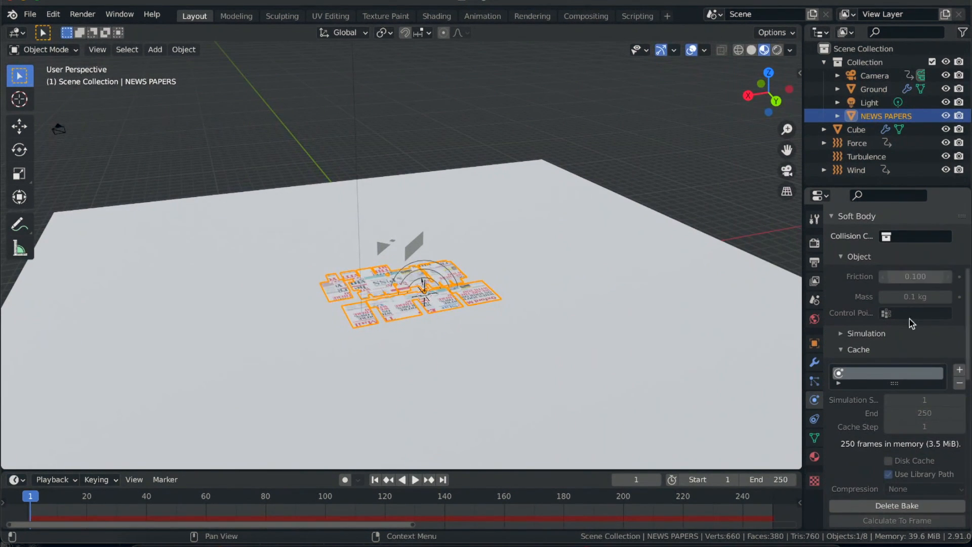
{"action": "scroll", "coordinate": [847, 416], "scroll_direction": "down", "scroll_amount": 6}
{"action": "scroll", "coordinate": [848, 416], "scroll_direction": "down", "scroll_amount": 1}
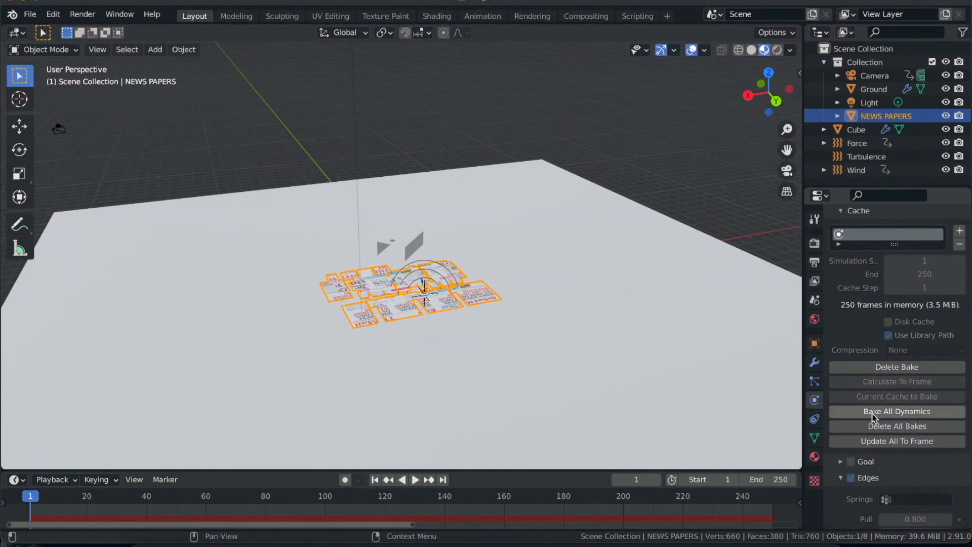
{"action": "scroll", "coordinate": [873, 414], "scroll_direction": "down", "scroll_amount": 2}
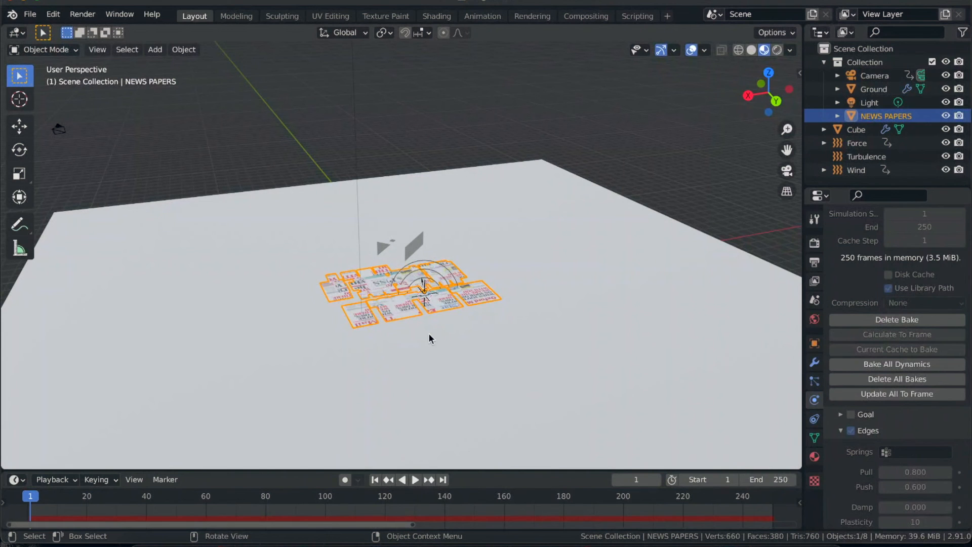
- Play the baked newspaper simulation from several viewing angles, pause at frame 81, and return to the first frame
{"action": "key", "text": "space"}
{"action": "scroll", "coordinate": [372, 316], "scroll_direction": "left", "scroll_amount": 5}
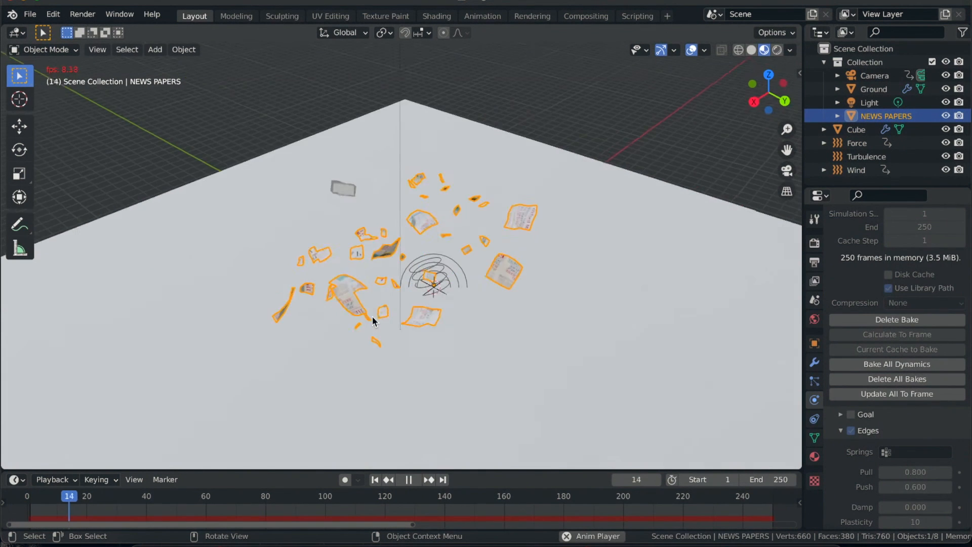
{"action": "scroll", "coordinate": [372, 316], "scroll_direction": "down", "scroll_amount": 5}
{"action": "scroll", "coordinate": [372, 316], "scroll_direction": "down", "scroll_amount": 2}
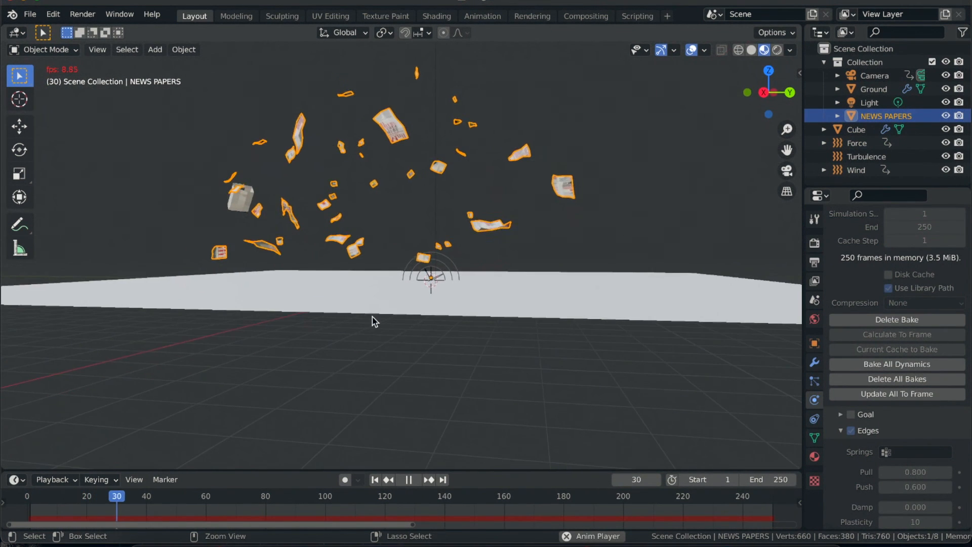
{"action": "scroll", "coordinate": [372, 316], "scroll_direction": "up", "scroll_amount": 5}
{"action": "scroll", "coordinate": [373, 316], "scroll_direction": "right", "scroll_amount": 5}
{"action": "scroll", "coordinate": [372, 316], "scroll_direction": "right", "scroll_amount": 1}
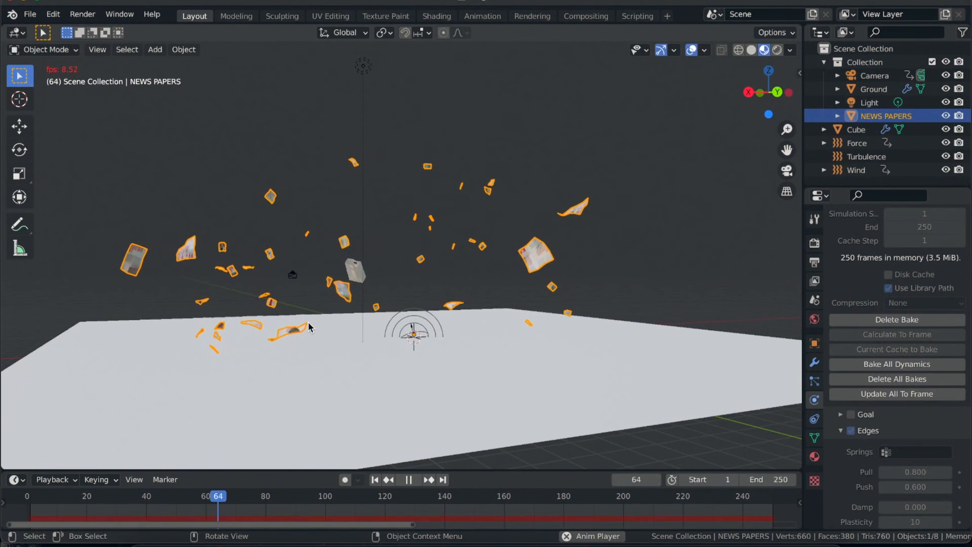
{"action": "scroll", "coordinate": [369, 238], "scroll_direction": "up", "scroll_amount": 2}
{"action": "scroll", "coordinate": [369, 238], "scroll_direction": "up", "scroll_amount": 1}
{"action": "key", "text": "space"}
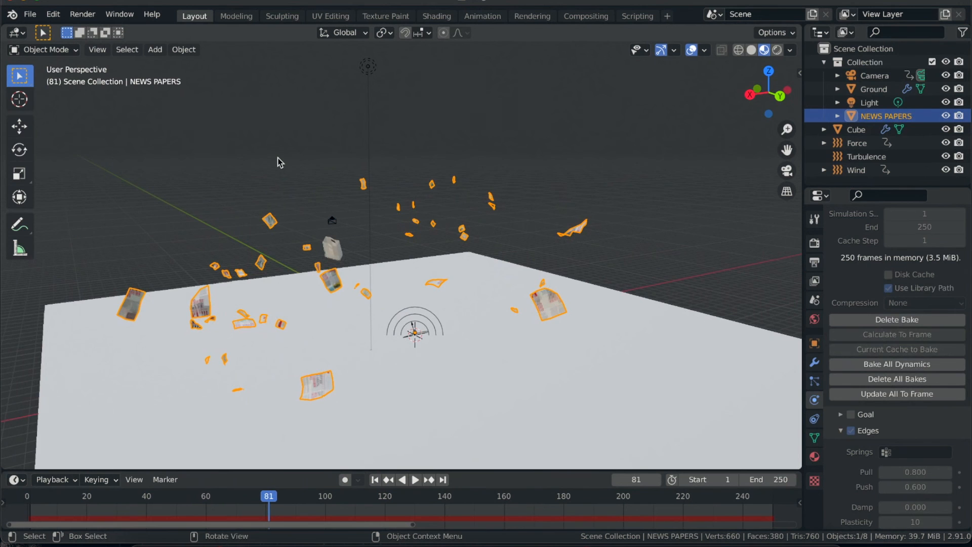
{"action": "left_click", "coordinate": [376, 478]}
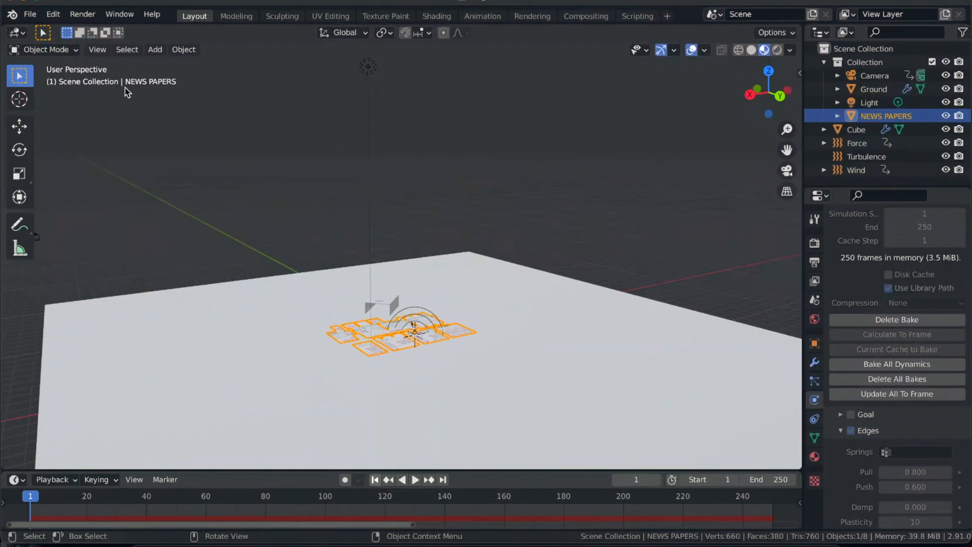
- Start a new file from the General template
{"action": "left_click", "coordinate": [28, 14]}
{"action": "mouse_move", "coordinate": [42, 30]}
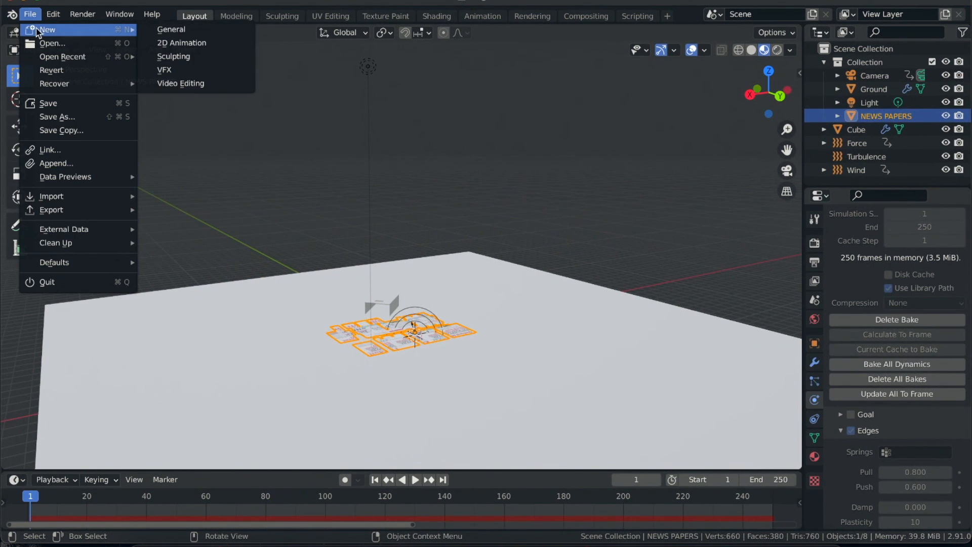
{"action": "left_click", "coordinate": [195, 32]}
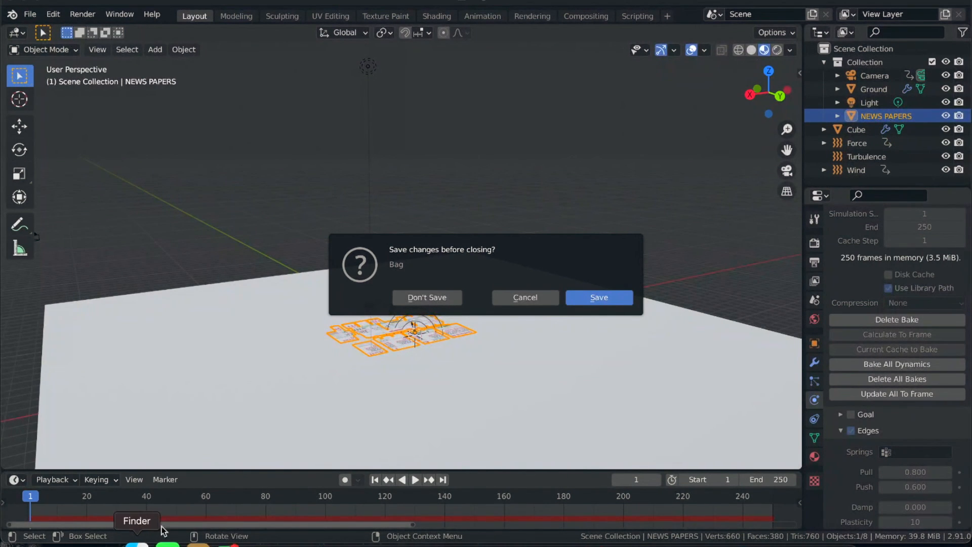
- Switch to Finder, locate the Englishpapers JPEG in the Wind folder under Documents, and preview the newspaper image
{"action": "left_click", "coordinate": [140, 542]}
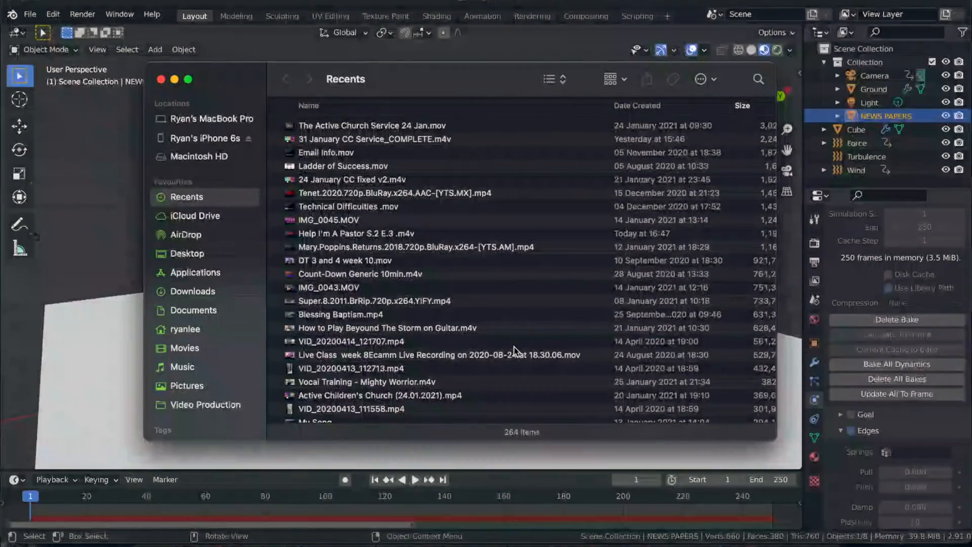
{"action": "left_click", "coordinate": [205, 404]}
{"action": "left_click", "coordinate": [321, 123]}
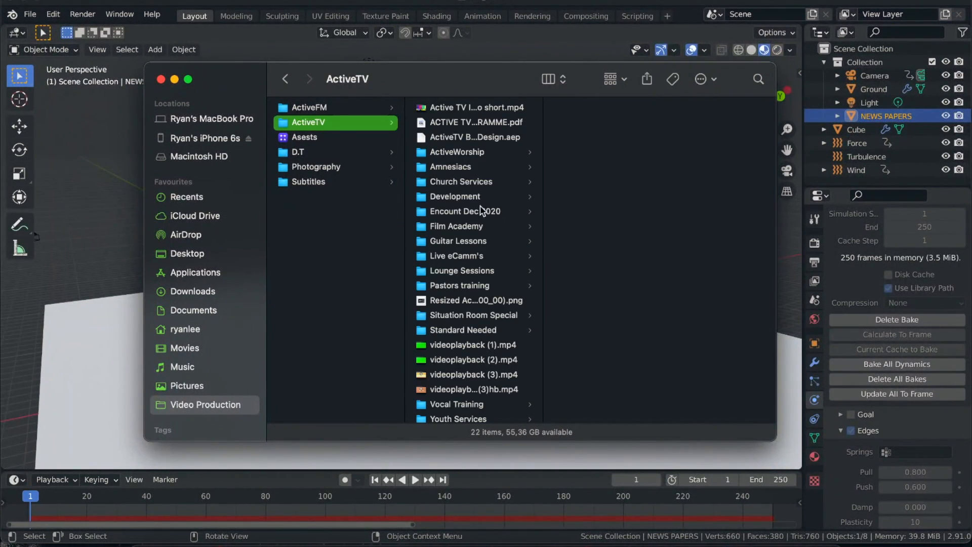
{"action": "left_click", "coordinate": [203, 288]}
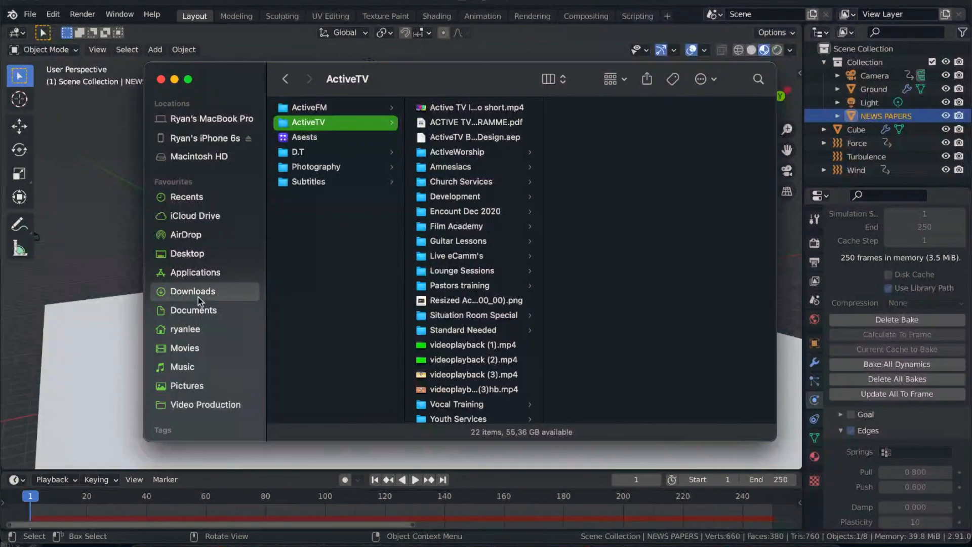
{"action": "left_click", "coordinate": [193, 310]}
{"action": "left_click", "coordinate": [590, 108]}
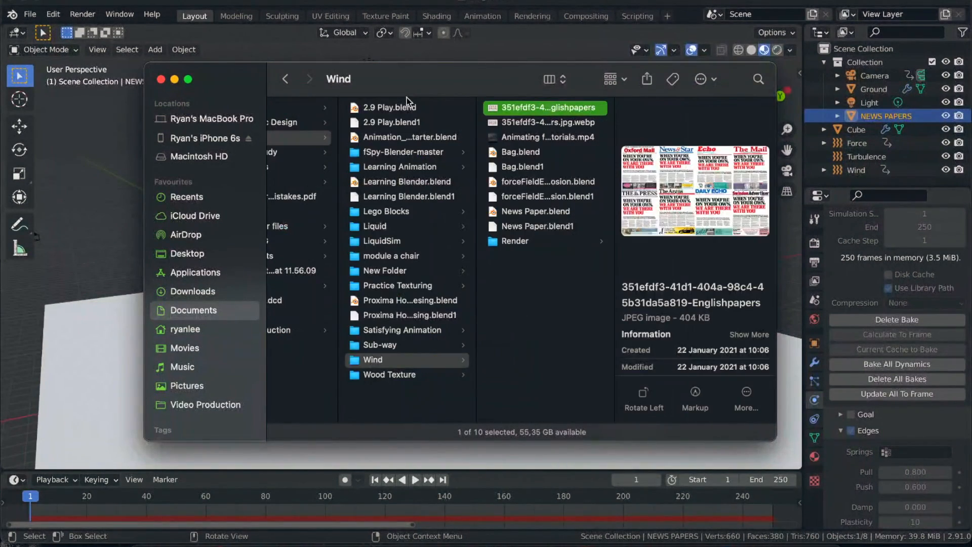
{"action": "left_click_drag", "start_coordinate": [241, 92], "coordinate": [204, 92]}
{"action": "key", "text": "space"}
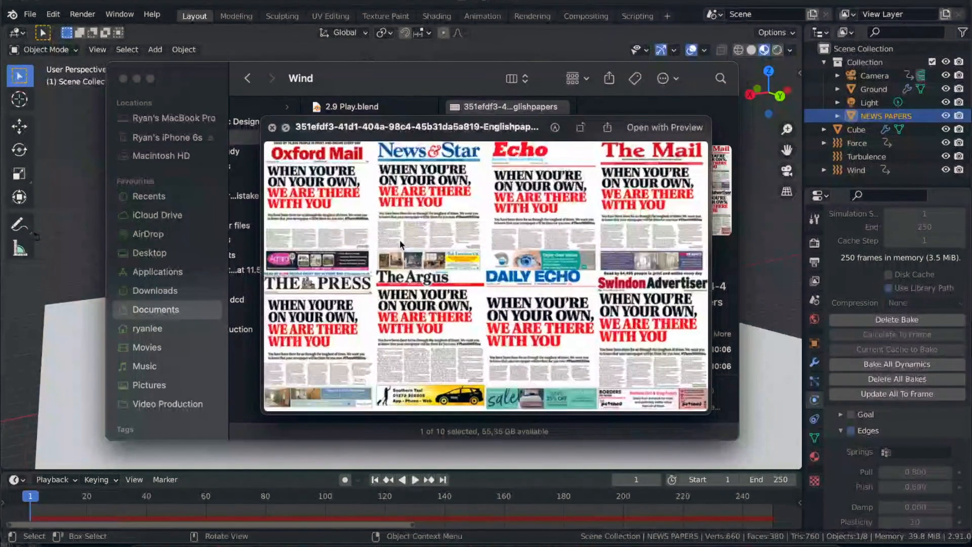
{"action": "key", "text": "space"}
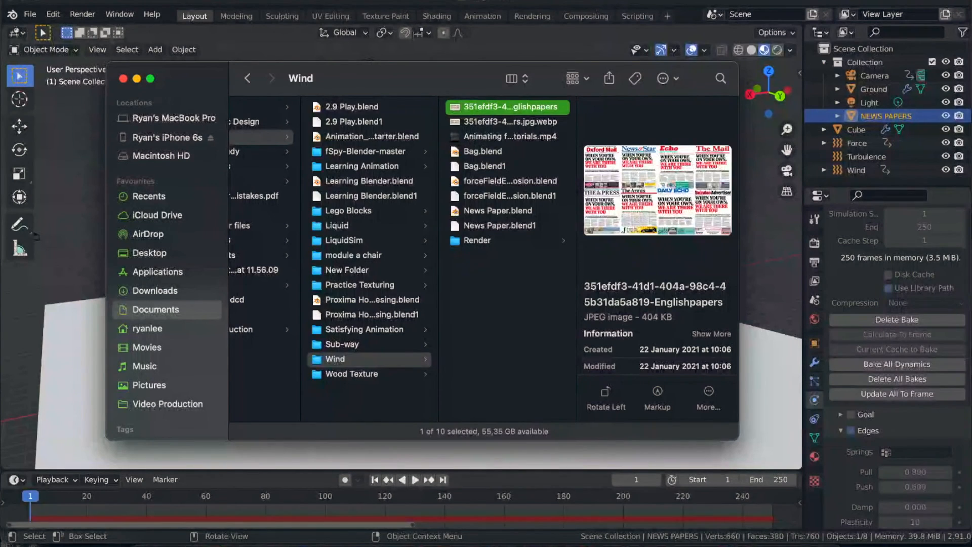
- Return to Blender, continue to the new file without saving the Bag file, and delete the default cube
{"action": "left_click", "coordinate": [309, 3]}
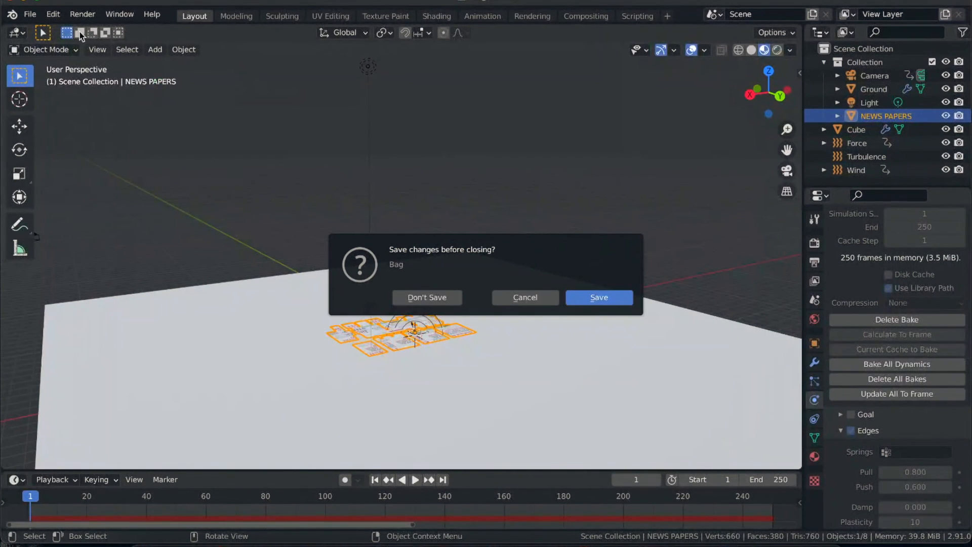
{"action": "left_click", "coordinate": [433, 304]}
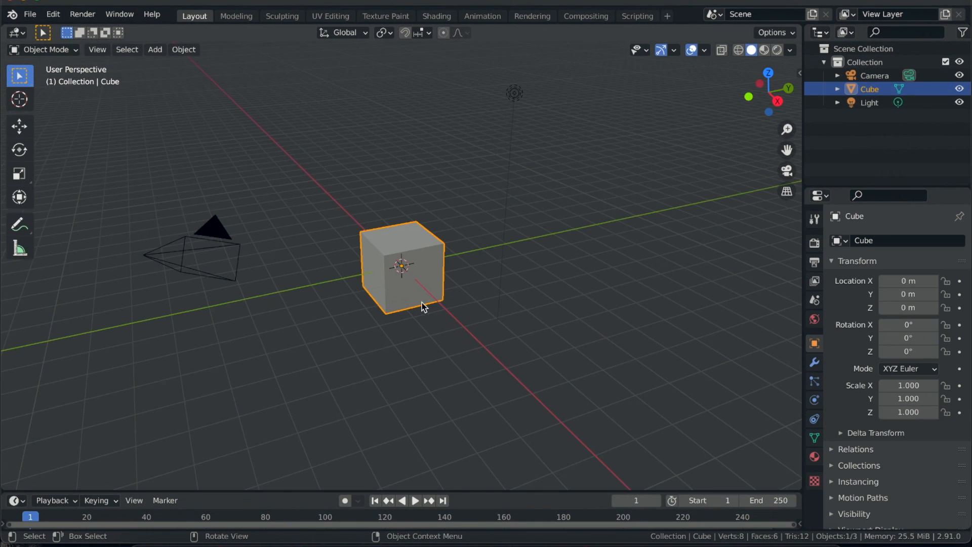
{"action": "key", "text": "x"}
{"action": "left_click", "coordinate": [368, 224]}
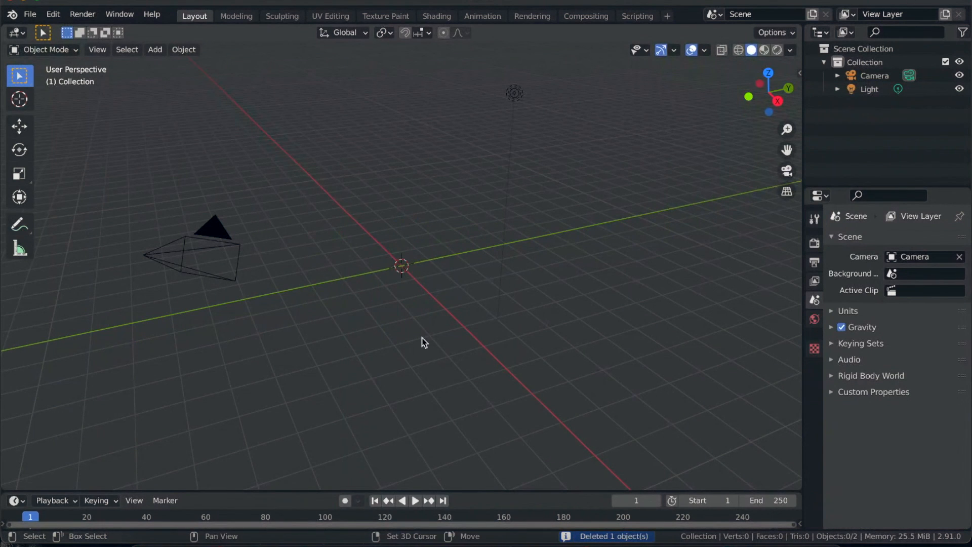
- Add a mesh plane at the centre of the empty scene
{"action": "key", "text": "shift+a"}
{"action": "mouse_move", "coordinate": [424, 343]}
{"action": "mouse_move", "coordinate": [416, 271]}
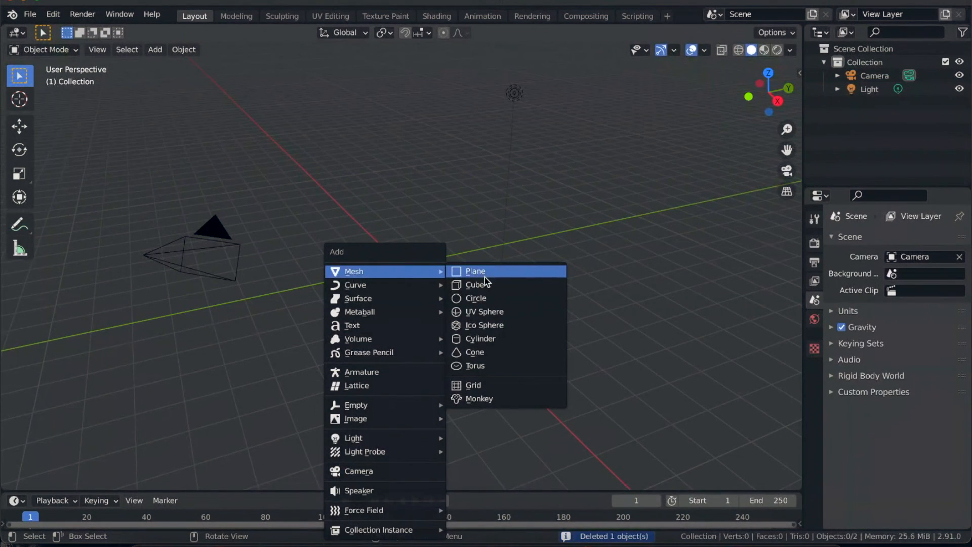
{"action": "left_click", "coordinate": [485, 278]}
{"action": "scroll", "coordinate": [421, 295], "scroll_direction": "down", "scroll_amount": 2, "text": "ctrl"}
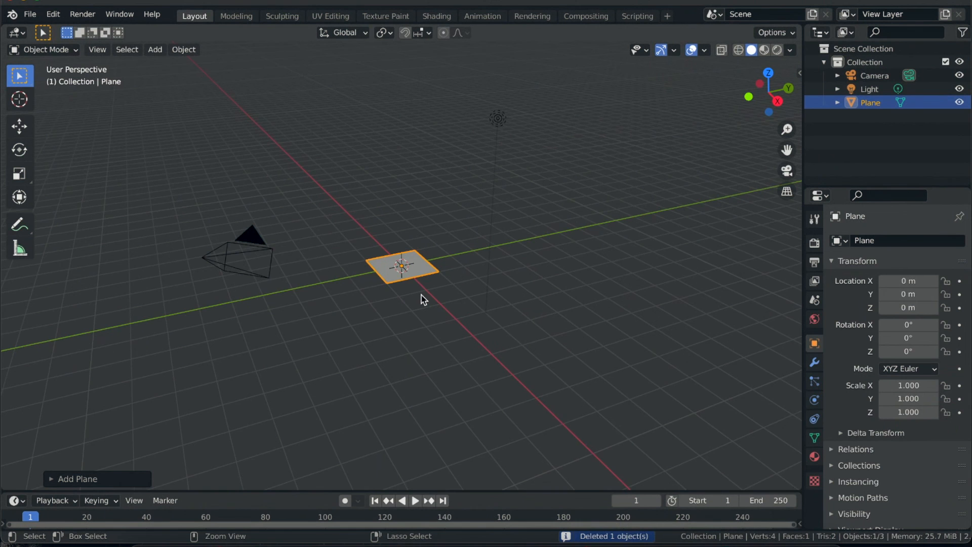
{"action": "scroll", "coordinate": [421, 295], "scroll_direction": "left", "scroll_amount": 10}
{"action": "scroll", "coordinate": [420, 294], "scroll_direction": "up", "scroll_amount": 3}
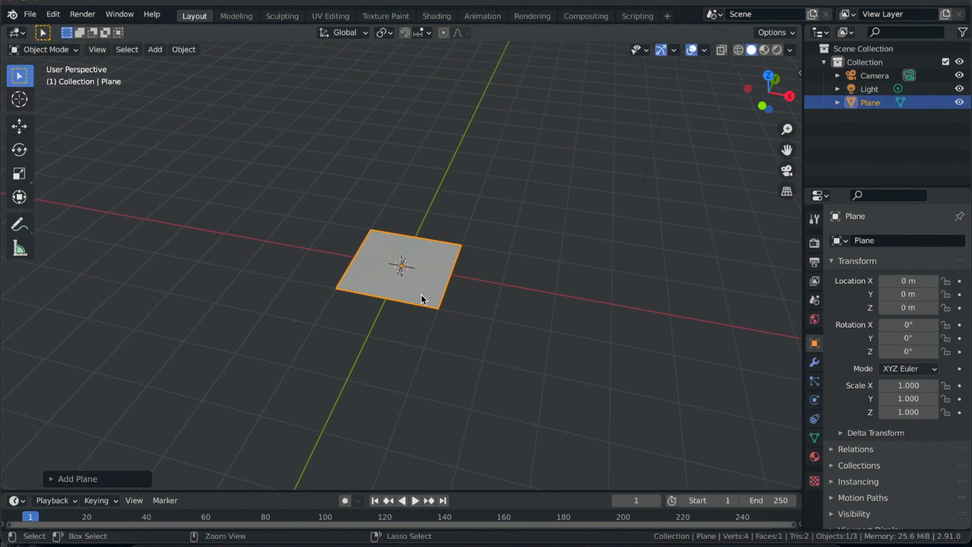
- Scale the plane up uniformly to about 9.25, and stretch it along X to a scale of about 18
{"action": "key", "text": "s"}
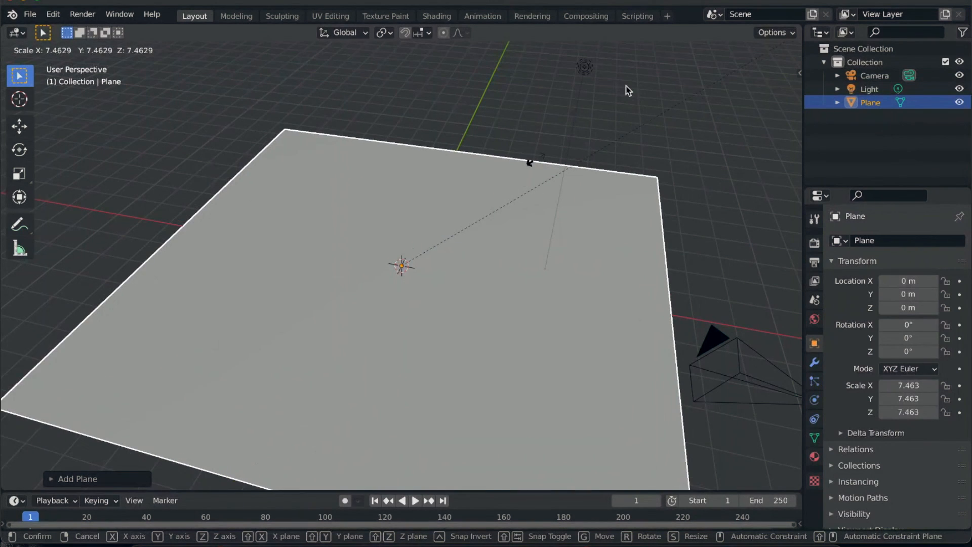
{"action": "left_click", "coordinate": [721, 463]}
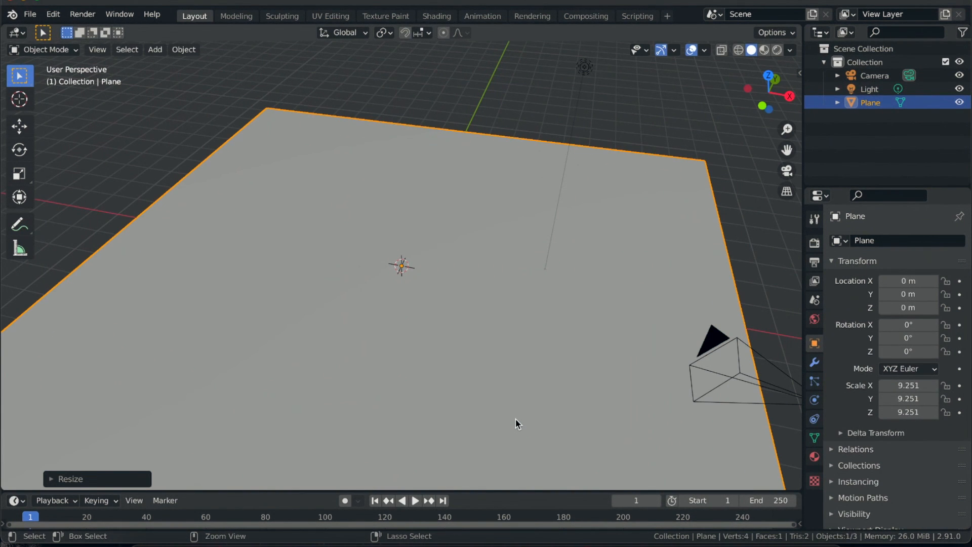
{"action": "scroll", "coordinate": [516, 418], "scroll_direction": "down", "scroll_amount": 5}
{"action": "key", "text": "s"}
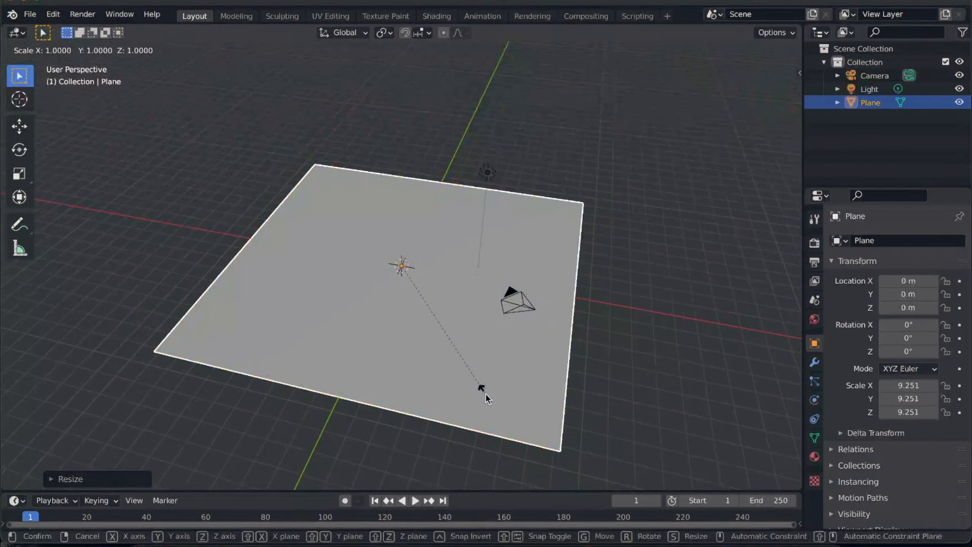
{"action": "key", "text": "x"}
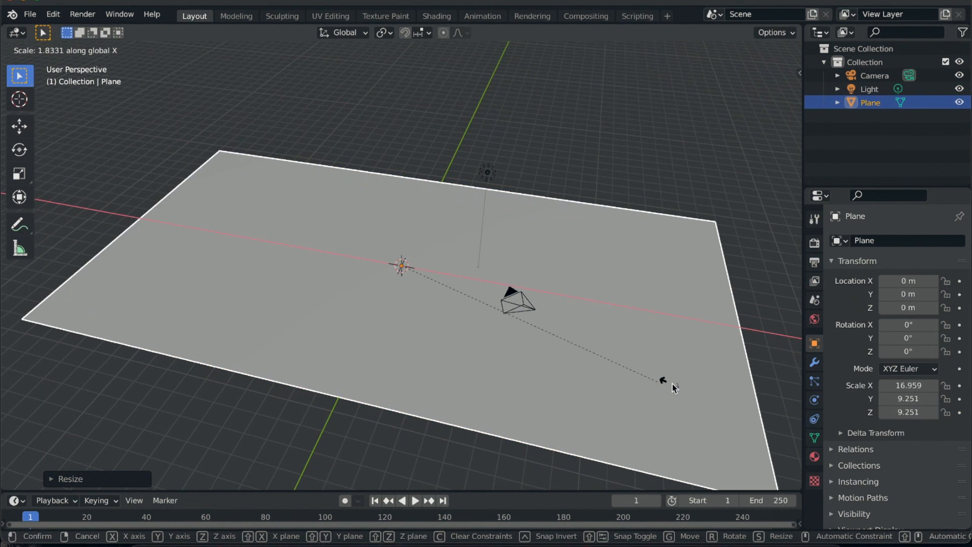
{"action": "left_click", "coordinate": [675, 386]}
{"action": "scroll", "coordinate": [490, 345], "scroll_direction": "left", "scroll_amount": 10}
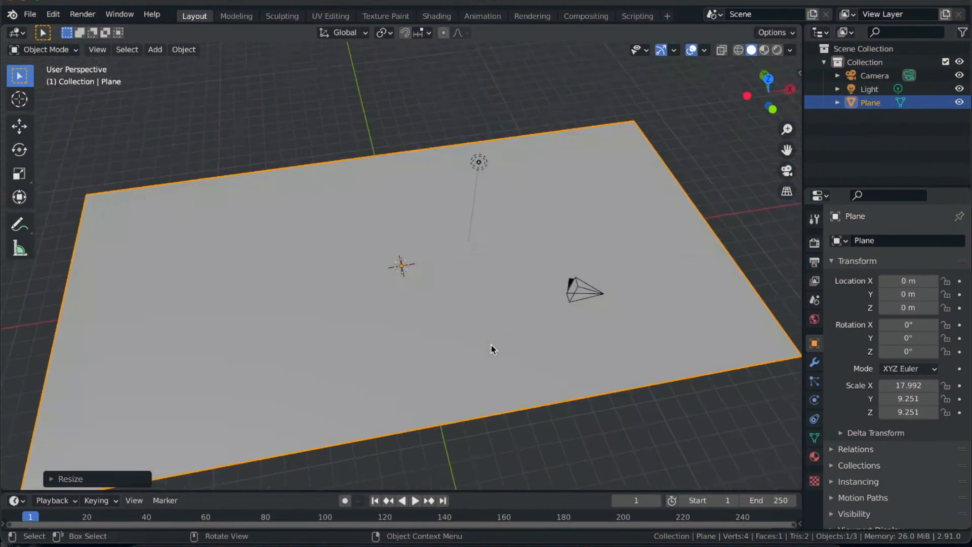
{"action": "scroll", "coordinate": [490, 344], "scroll_direction": "right", "scroll_amount": 3}
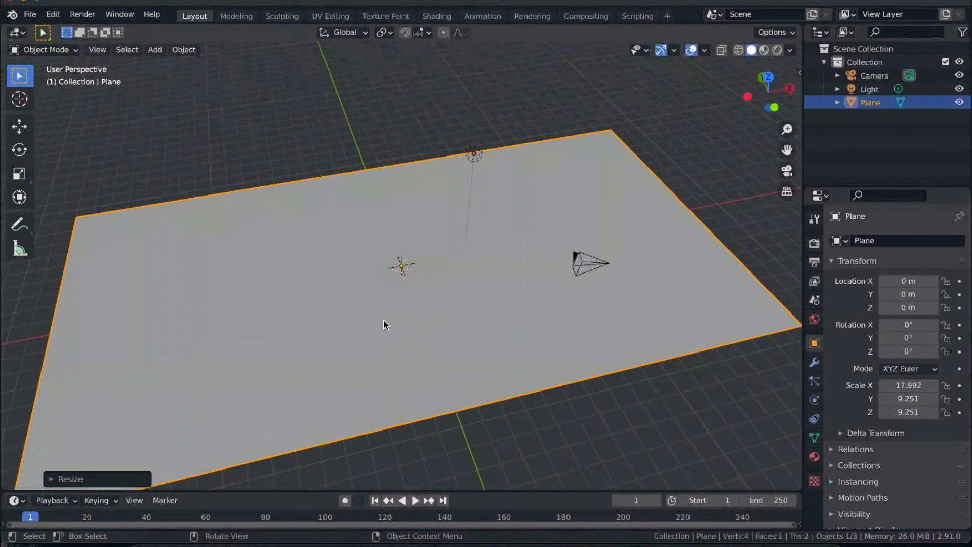
- In Edit Mode, add one centred loop cut across the plane's long sides, splitting it into two halves
{"action": "key", "text": "Tab"}
{"action": "key", "text": "ctrl"}
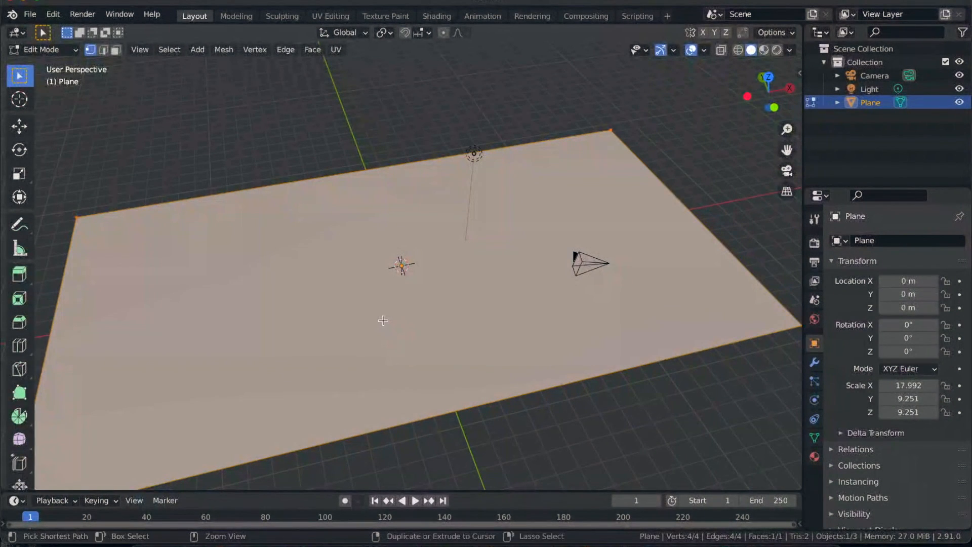
{"action": "key", "text": "ctrl+r"}
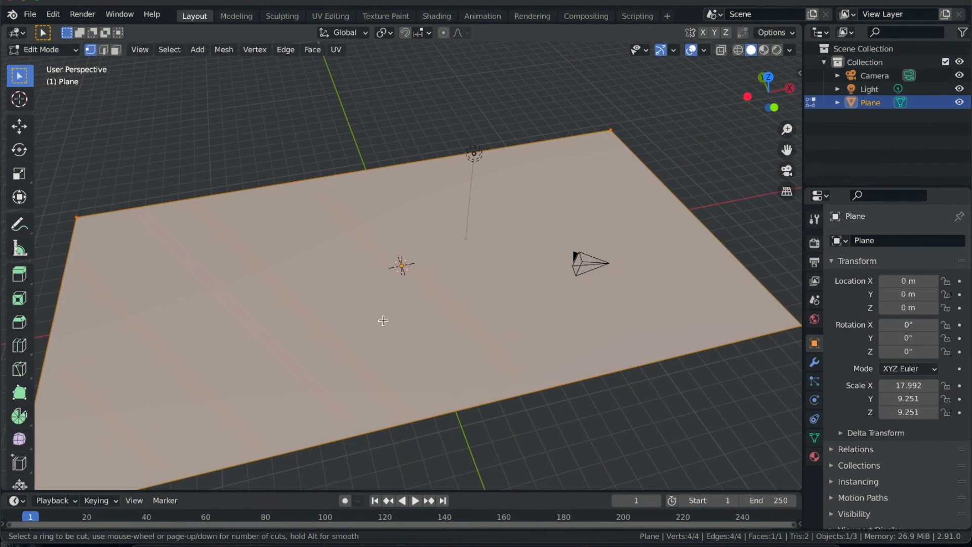
{"action": "left_click", "coordinate": [371, 177]}
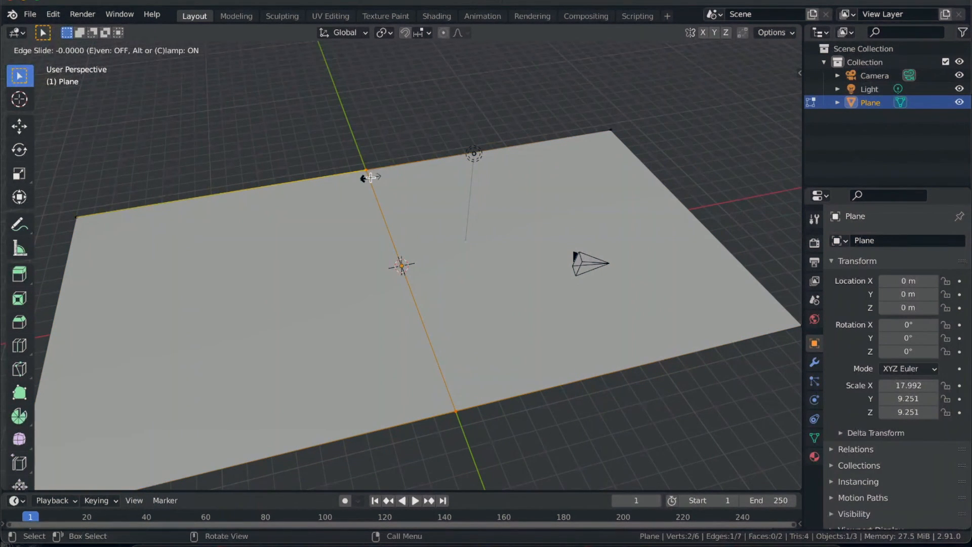
{"action": "left_click", "coordinate": [371, 177]}
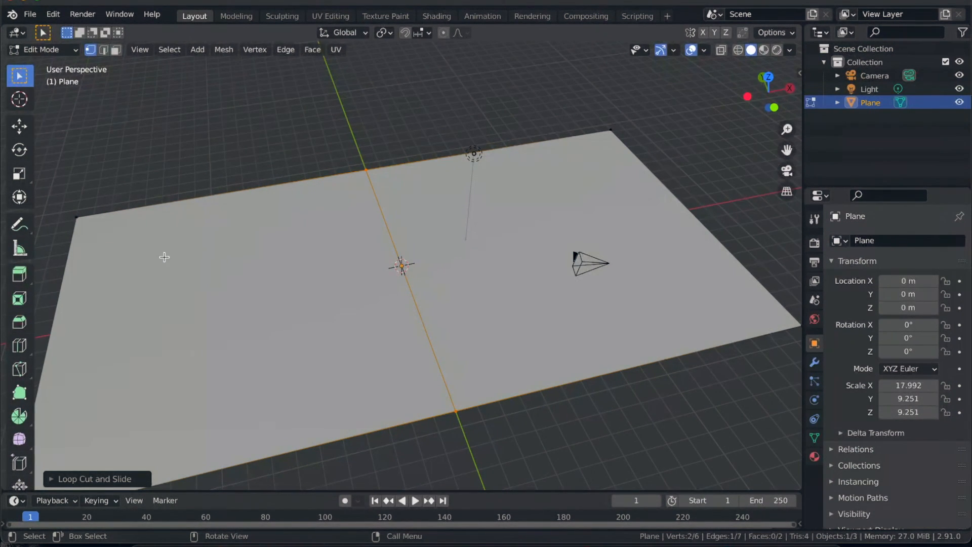
- Select the whole plane mesh and subdivide it three times into a finer grid of faces
{"action": "key", "text": "a"}
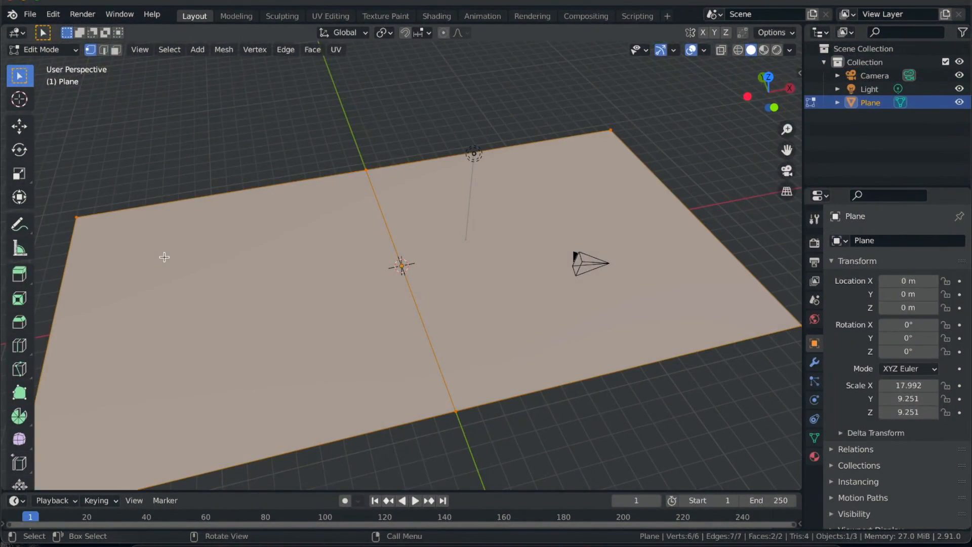
{"action": "right_click", "coordinate": [324, 238]}
{"action": "left_click", "coordinate": [335, 239]}
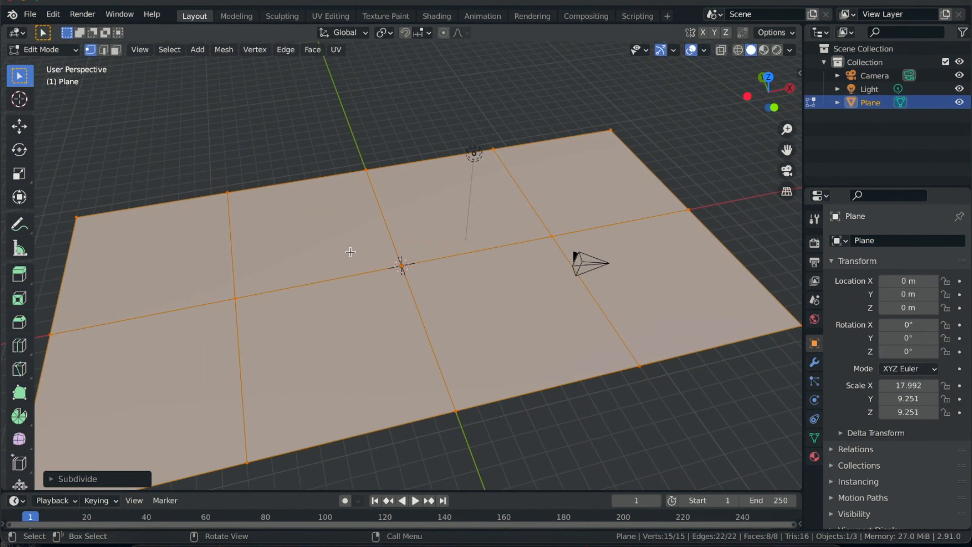
{"action": "right_click", "coordinate": [351, 252]}
{"action": "left_click", "coordinate": [325, 250]}
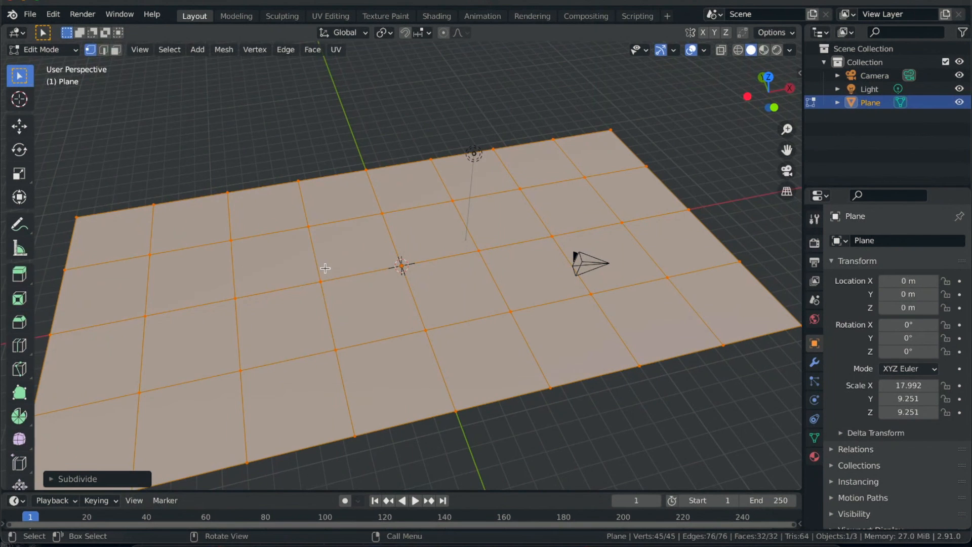
{"action": "right_click", "coordinate": [325, 248]}
{"action": "left_click", "coordinate": [327, 248]}
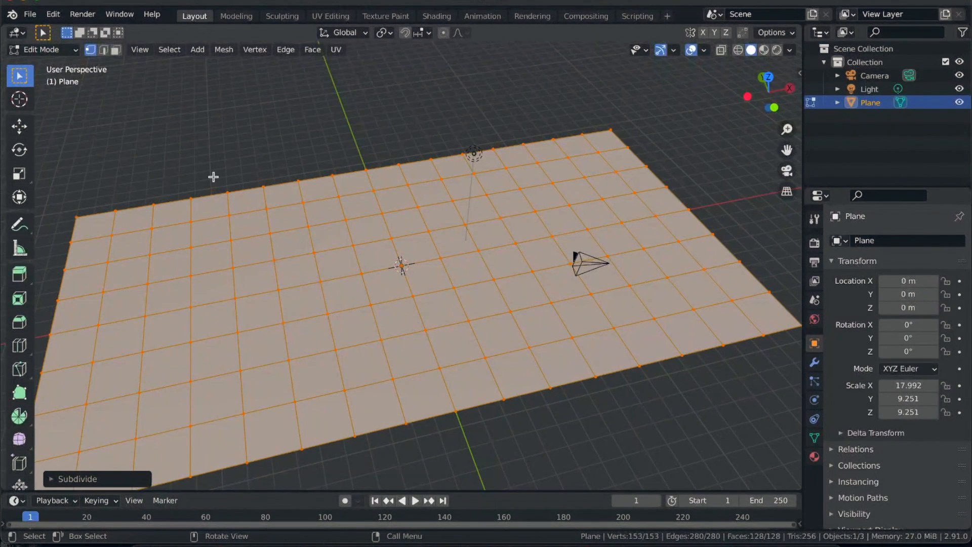
- Circle-select three full columns and the two middle rows of faces, delete them to separate eight pages, and return to Object Mode
{"action": "key", "text": "2"}
{"action": "left_click", "coordinate": [115, 49]}
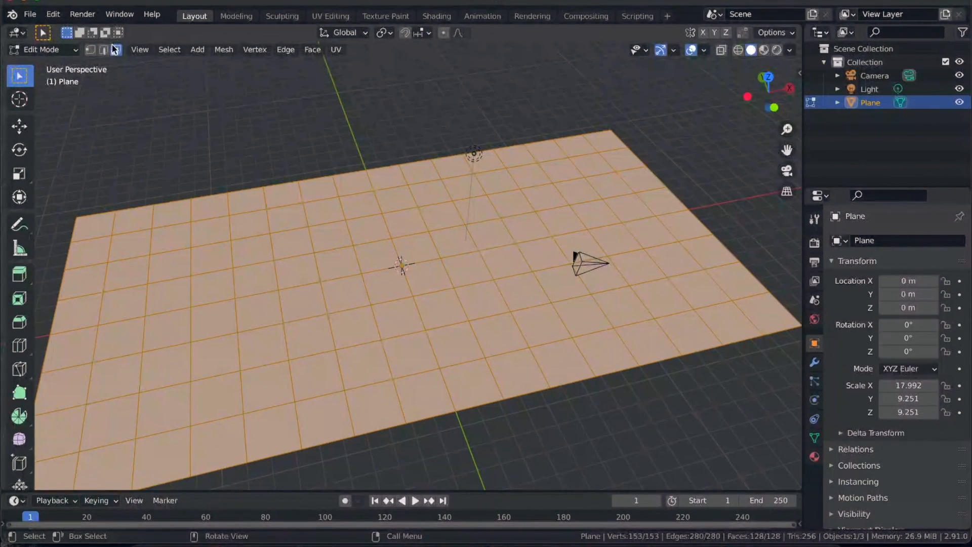
{"action": "left_click", "coordinate": [223, 213]}
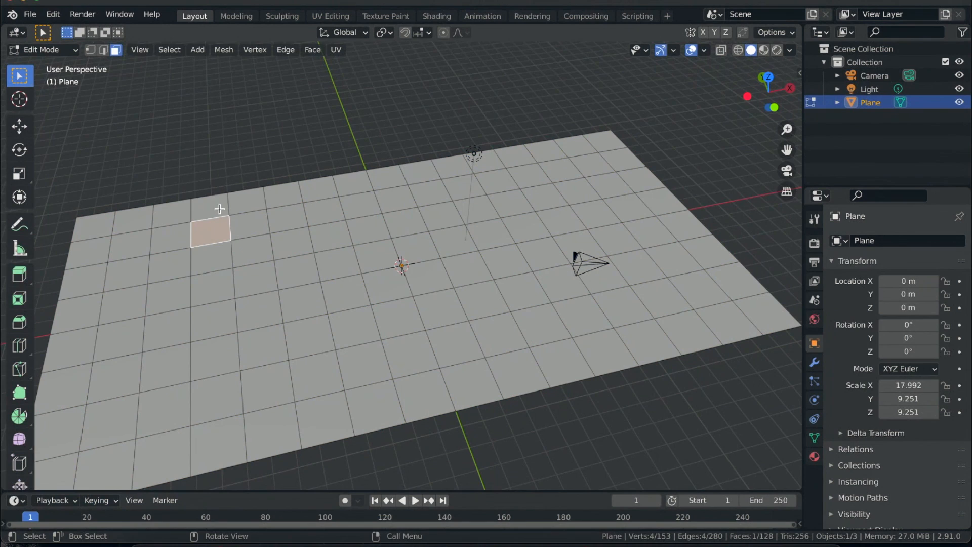
{"action": "left_click", "coordinate": [216, 208]}
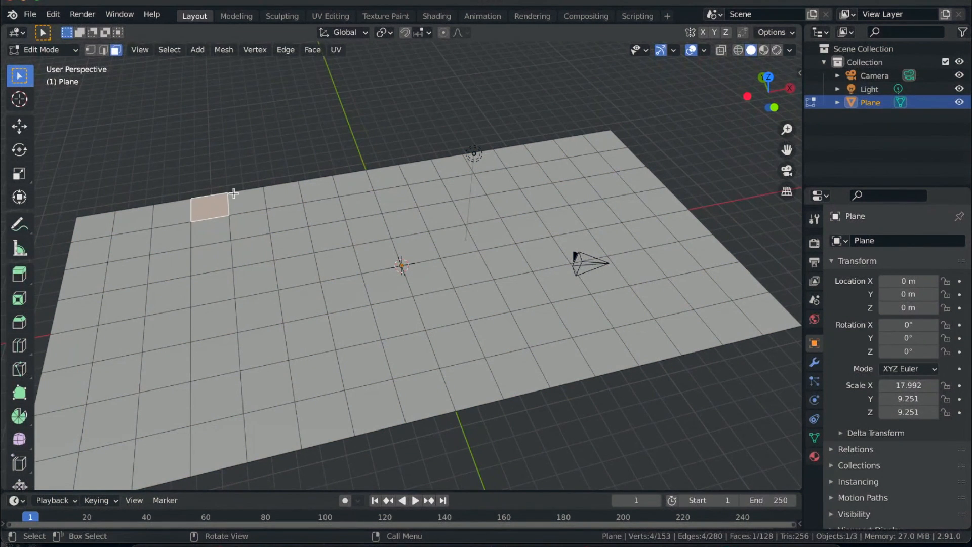
{"action": "middle_click_drag", "start_coordinate": [219, 253], "coordinate": [236, 245]}
{"action": "key", "text": "c"}
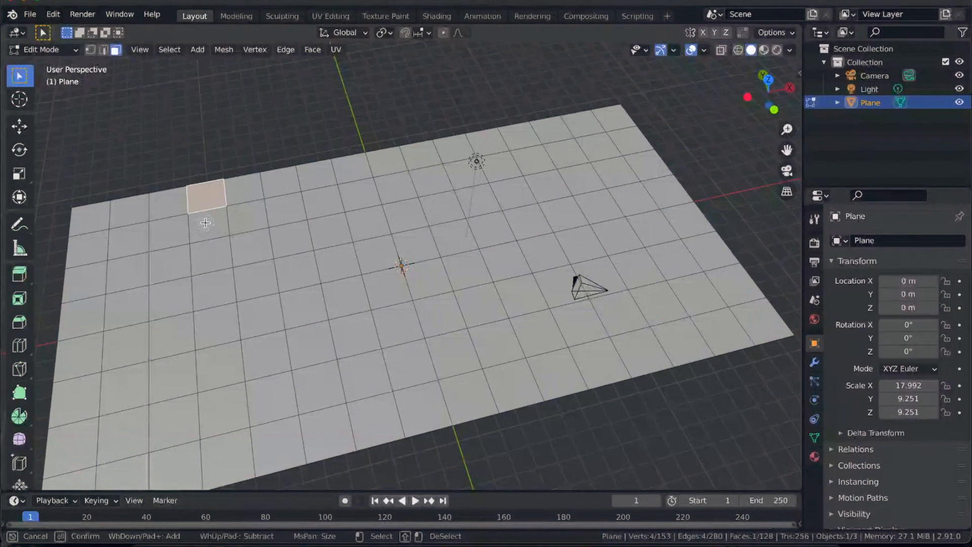
{"action": "mouse_move", "coordinate": [206, 223]}
{"action": "left_mouse_down"}
{"action": "mouse_move", "coordinate": [225, 447]}
{"action": "mouse_move", "coordinate": [241, 452]}
{"action": "left_mouse_up"}
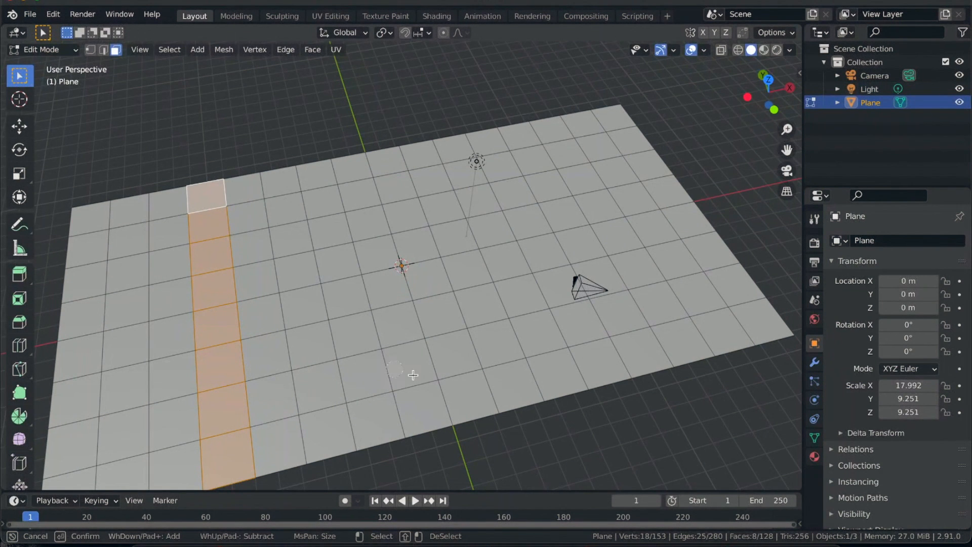
{"action": "mouse_move", "coordinate": [425, 401]}
{"action": "left_mouse_down"}
{"action": "mouse_move", "coordinate": [361, 195]}
{"action": "mouse_move", "coordinate": [388, 164]}
{"action": "left_mouse_up"}
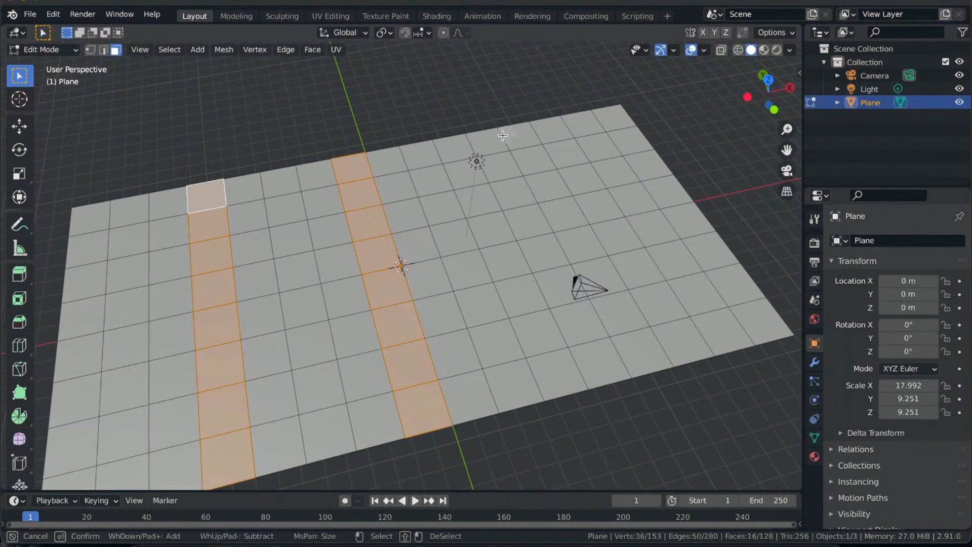
{"action": "left_click_drag", "start_coordinate": [484, 142], "coordinate": [587, 347]}
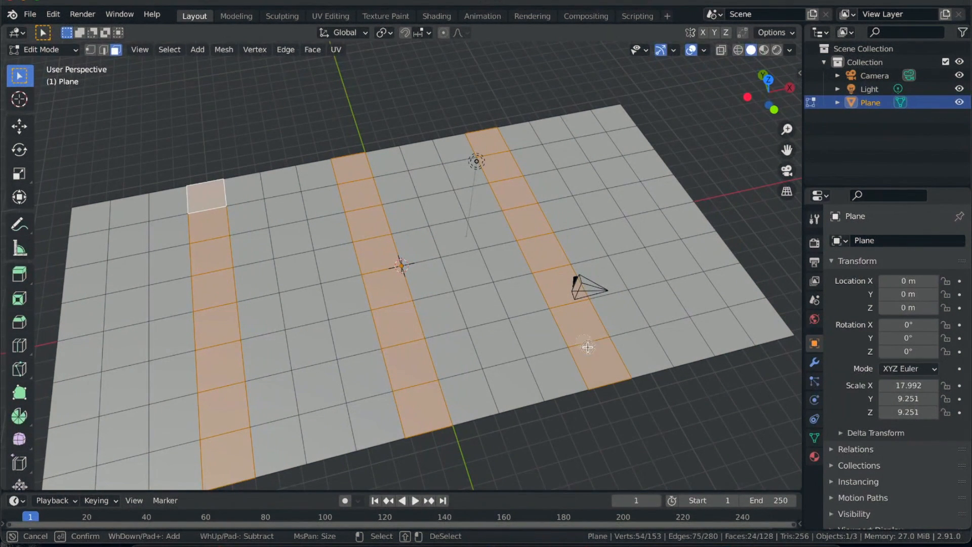
{"action": "mouse_move", "coordinate": [71, 334]}
{"action": "left_mouse_down"}
{"action": "mouse_move", "coordinate": [220, 314]}
{"action": "mouse_move", "coordinate": [671, 200]}
{"action": "left_mouse_up"}
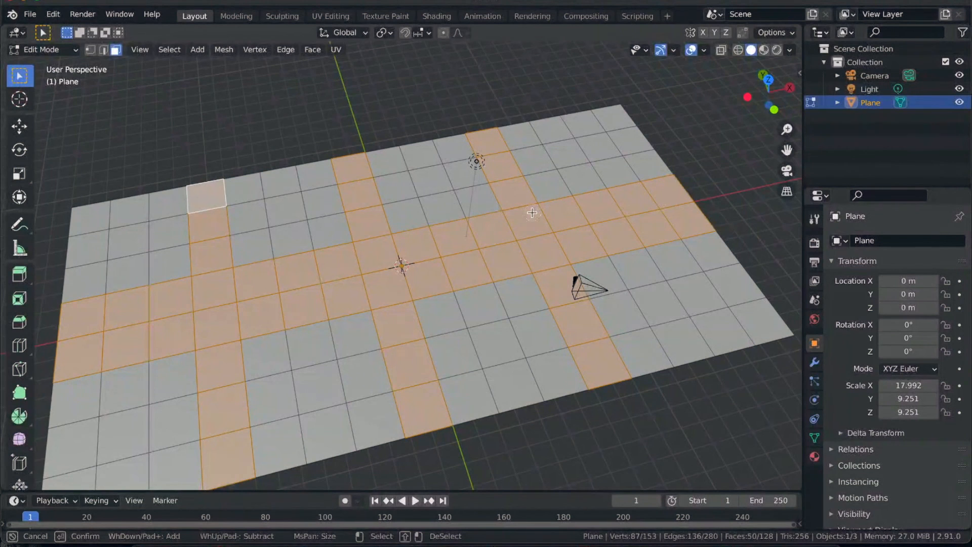
{"action": "key", "text": "Escape"}
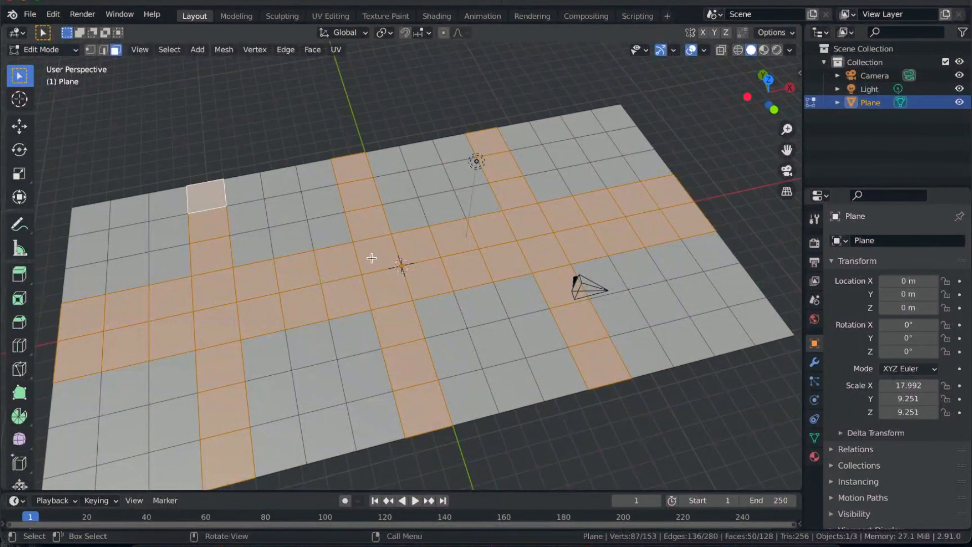
{"action": "key", "text": "x"}
{"action": "left_click", "coordinate": [326, 289]}
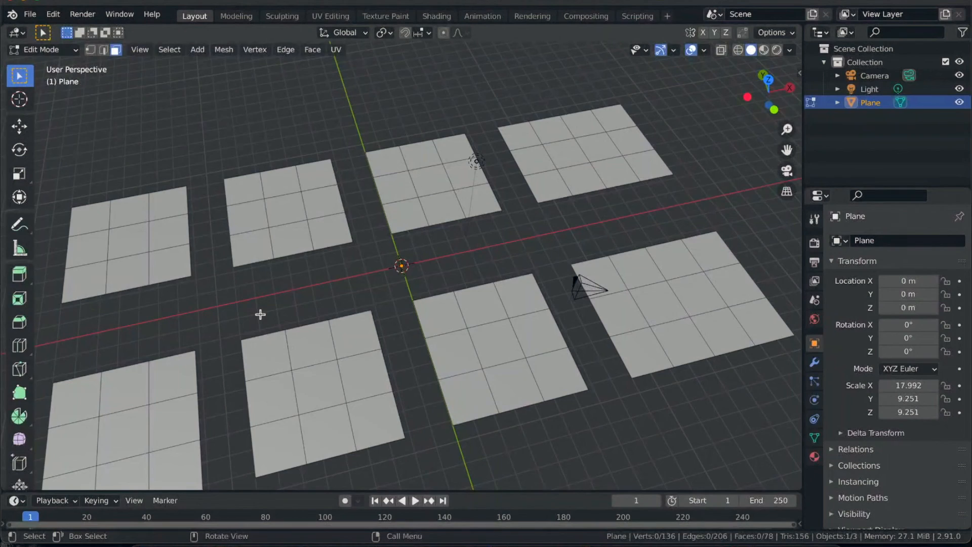
{"action": "key", "text": "Tab"}
{"action": "scroll", "coordinate": [260, 314], "scroll_direction": "down", "scroll_amount": 3}
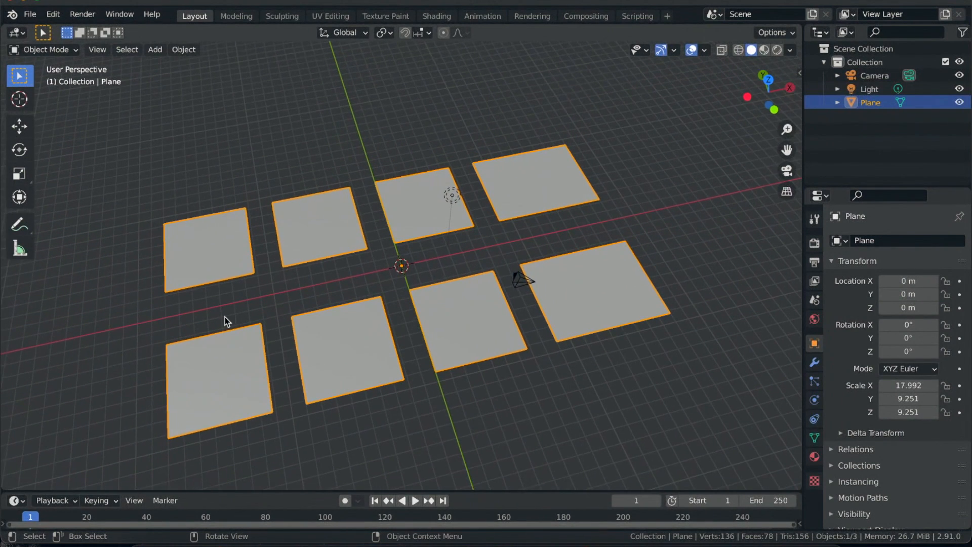
- In Edit Mode, duplicate all eight page patches in place and scale the copies down to less than half size
{"action": "key", "text": "Tab"}
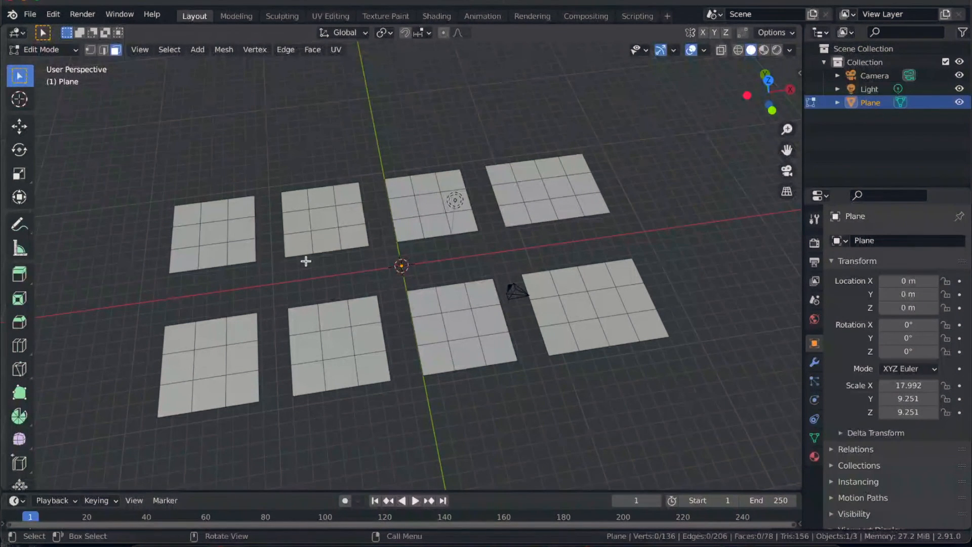
{"action": "key", "text": "1"}
{"action": "left_click", "coordinate": [116, 50]}
{"action": "key", "text": "a"}
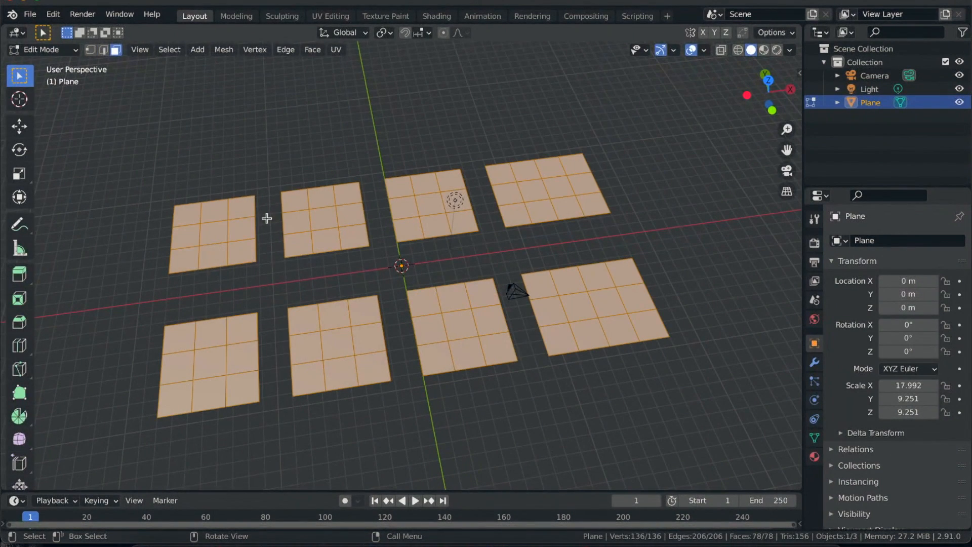
{"action": "scroll", "coordinate": [340, 268], "scroll_direction": "left", "scroll_amount": 5}
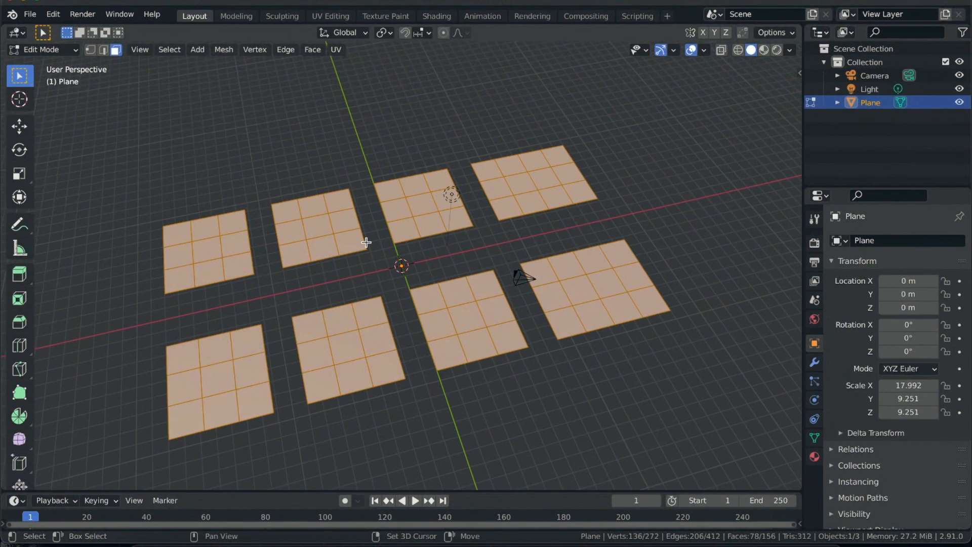
{"action": "key", "text": "shift+d"}
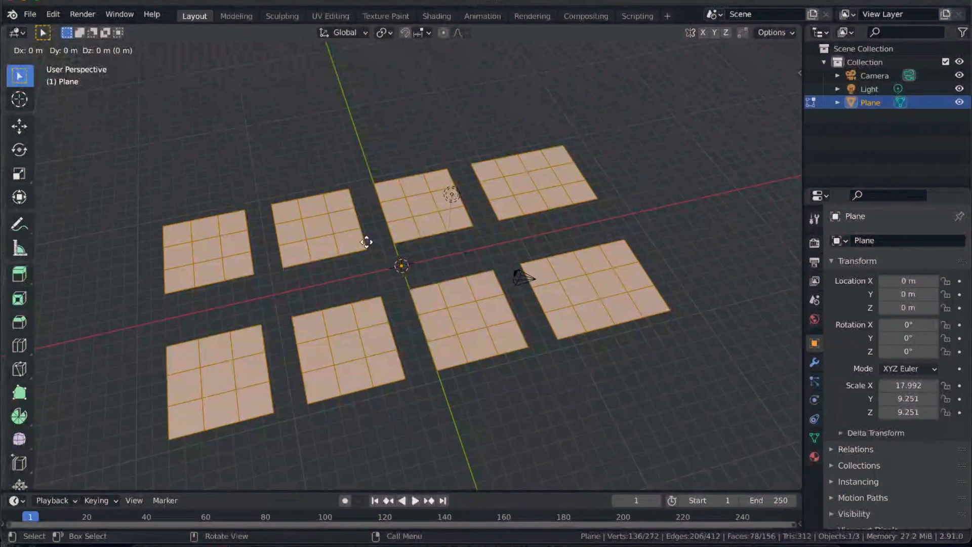
{"action": "key", "text": "s"}
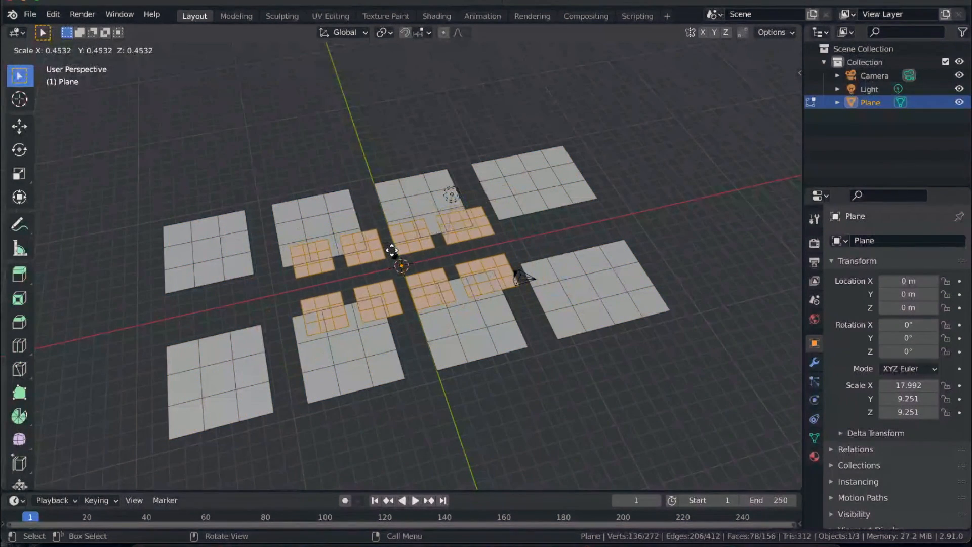
{"action": "left_click", "coordinate": [394, 257]}
- Raise the small pages slightly along Z, and move them horizontally over the two large pages in the negative-X, positive-Y quarter
{"action": "middle_click_drag", "start_coordinate": [368, 287], "coordinate": [368, 285]}
{"action": "key", "text": "g"}
{"action": "key", "text": "z"}
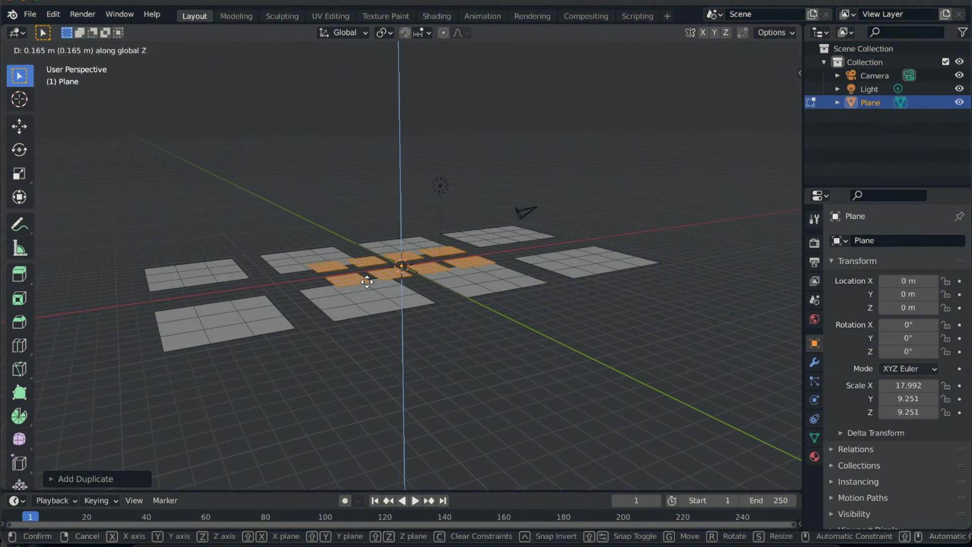
{"action": "left_click", "coordinate": [417, 315]}
{"action": "middle_click_drag", "start_coordinate": [417, 315], "coordinate": [416, 315]}
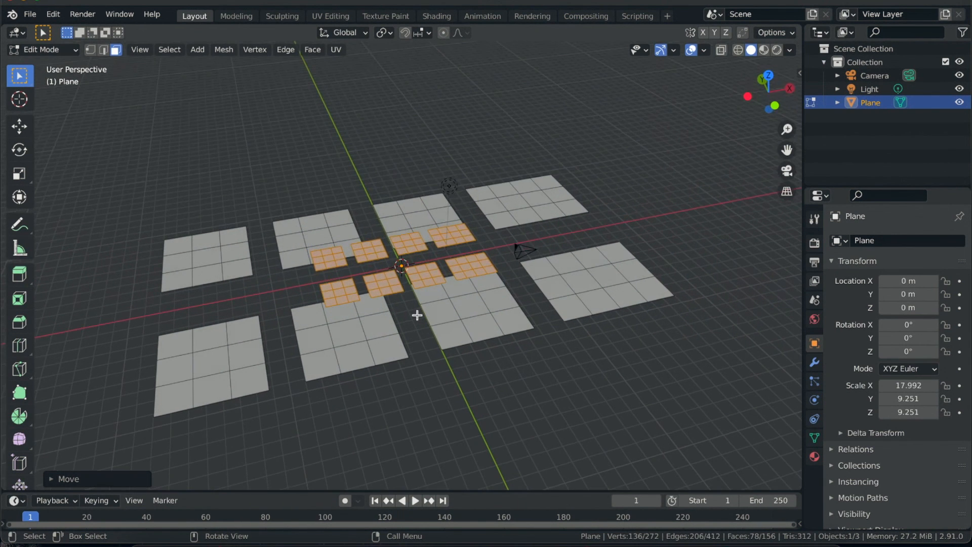
{"action": "key", "text": "g"}
{"action": "key", "text": "shift+z"}
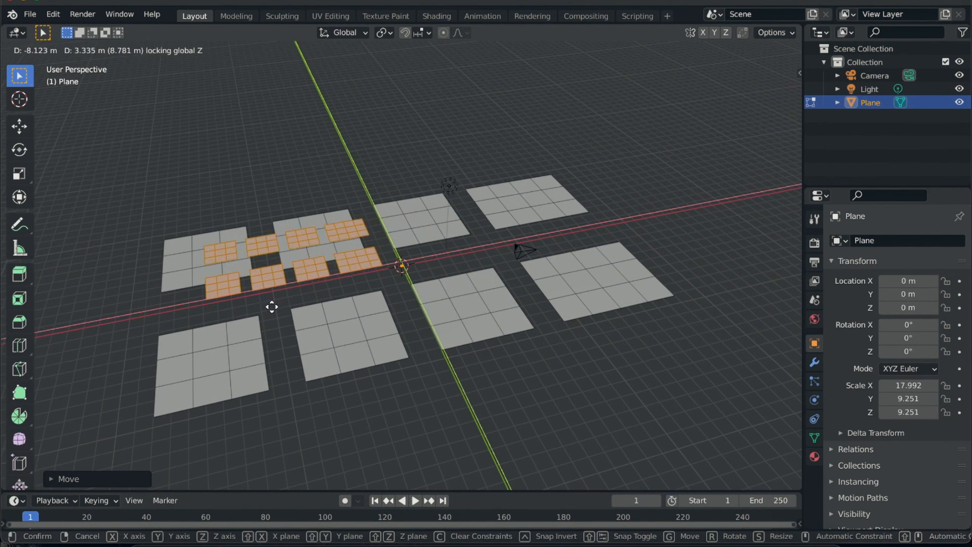
{"action": "left_click", "coordinate": [267, 304]}
- Duplicate the small page set about 17.6 m along X, and copy it again onto the two large pages in the negative-X, negative-Y quarter
{"action": "key", "text": "shift+d"}
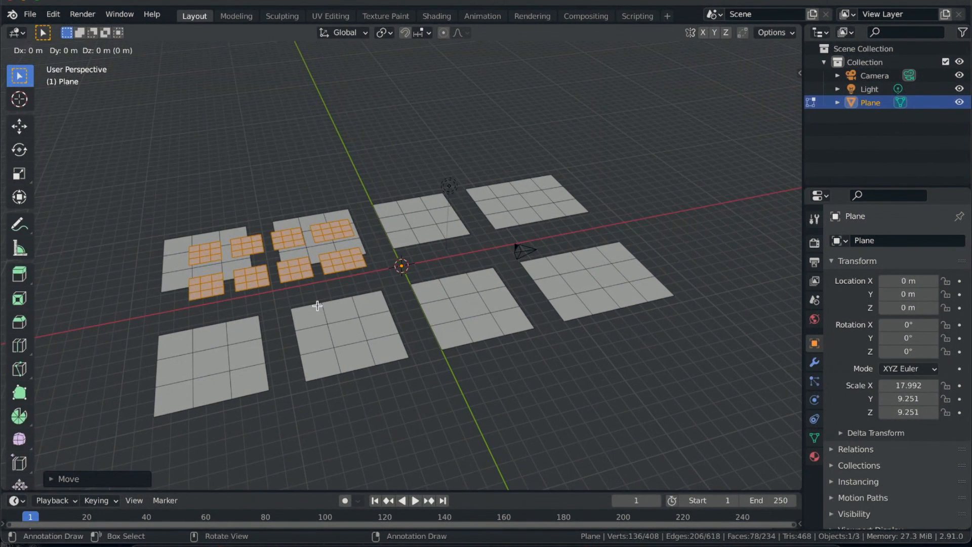
{"action": "key", "text": "shift+z"}
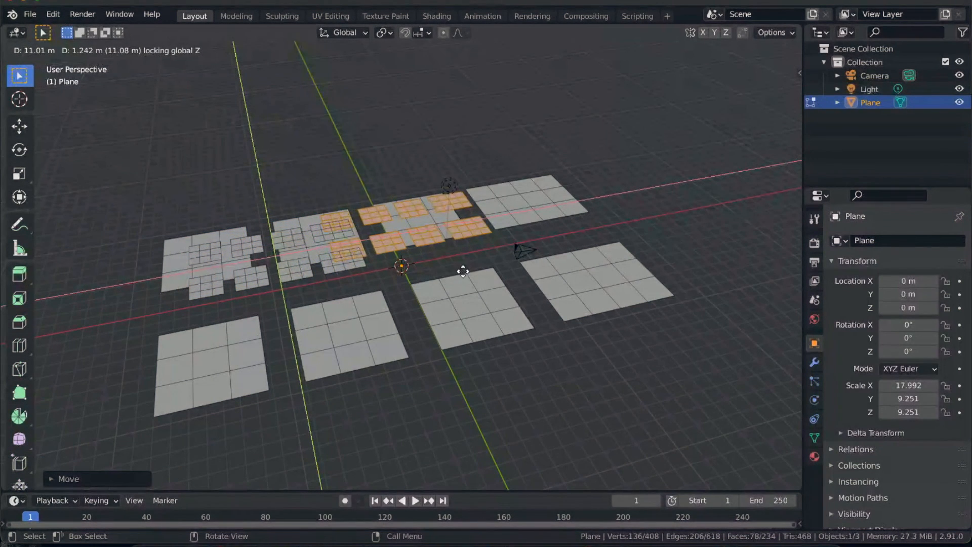
{"action": "left_click", "coordinate": [523, 263]}
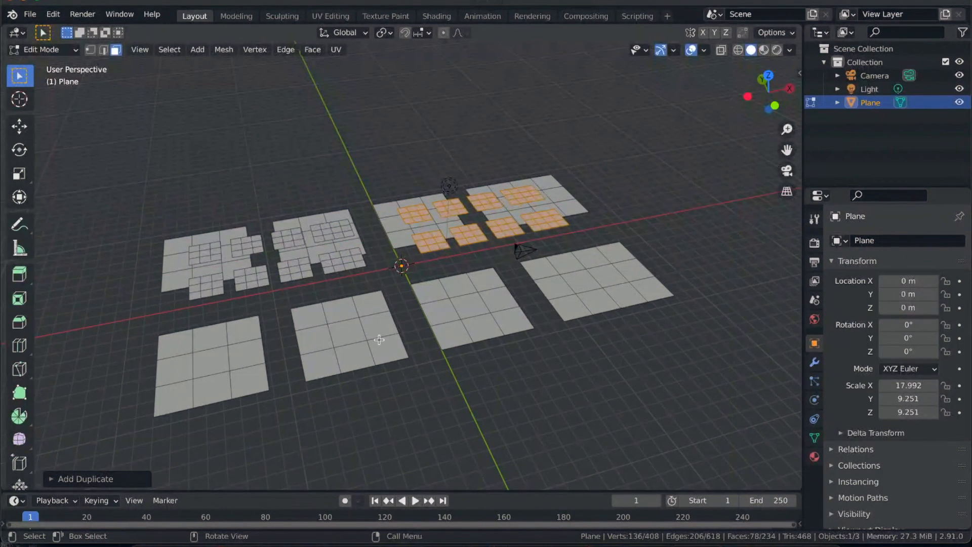
{"action": "key", "text": "shift+d"}
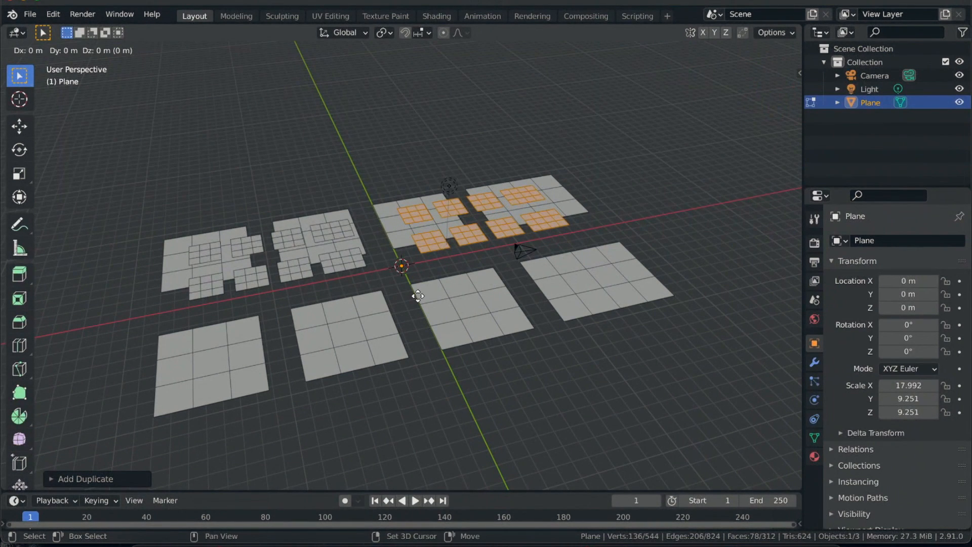
{"action": "key", "text": "shift+z"}
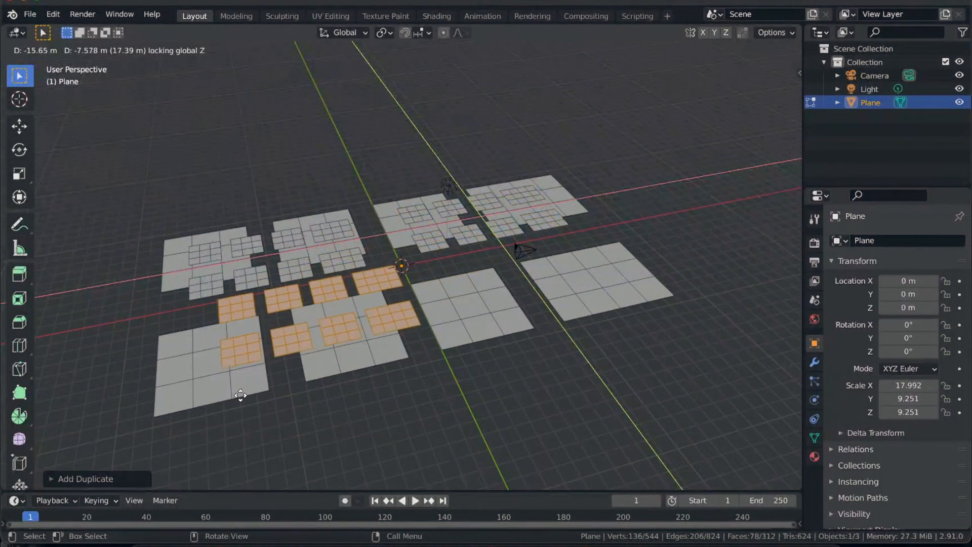
{"action": "left_click", "coordinate": [198, 408]}
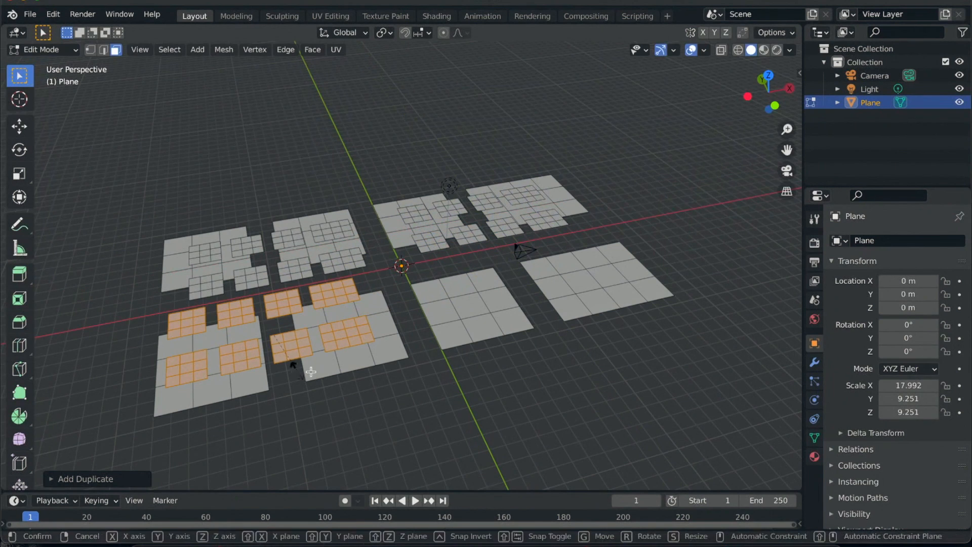
- Enlarge the newest set of small pages and shift it slightly in the positive X direction
{"action": "key", "text": "s"}
{"action": "left_click", "coordinate": [320, 376]}
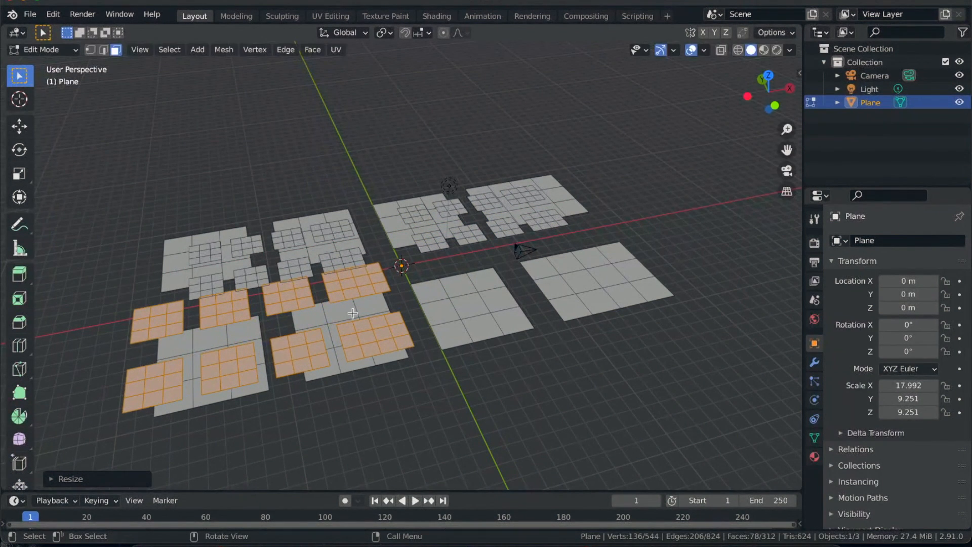
{"action": "key", "text": "g"}
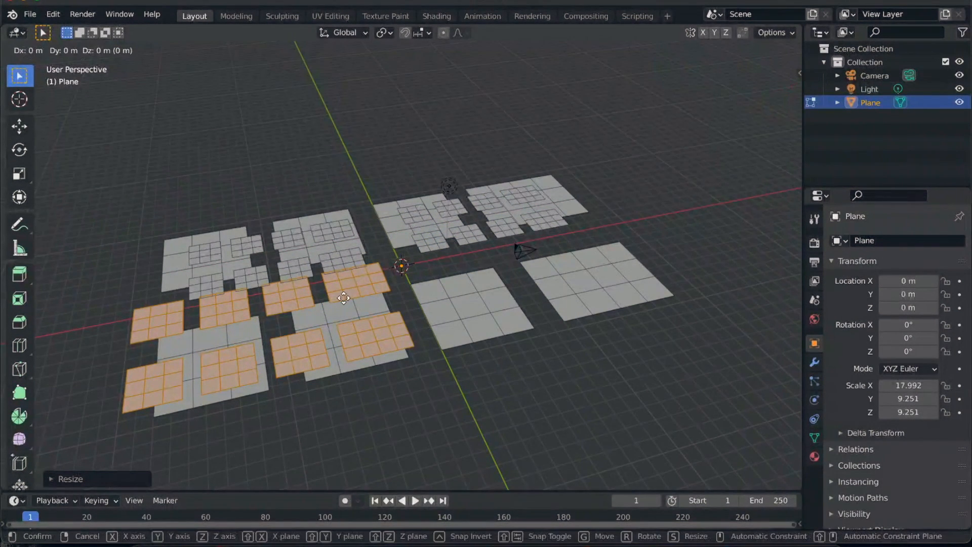
{"action": "key", "text": "x"}
{"action": "left_click", "coordinate": [364, 307]}
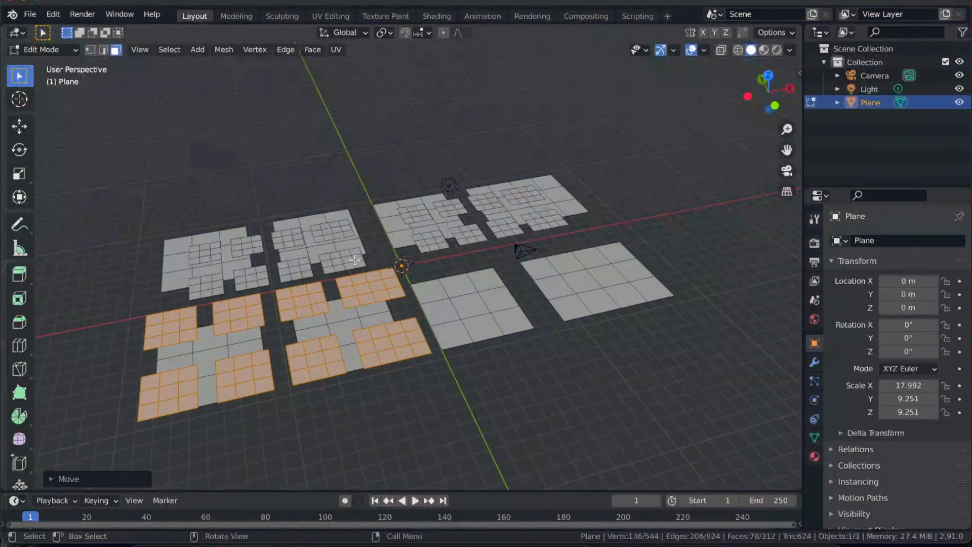
- Duplicate the selected small pages horizontally onto the two large pages in the positive-X, negative-Y quarter, and scale the copies down slightly
{"action": "key", "text": "shift+d"}
{"action": "key", "text": "shift+z"}
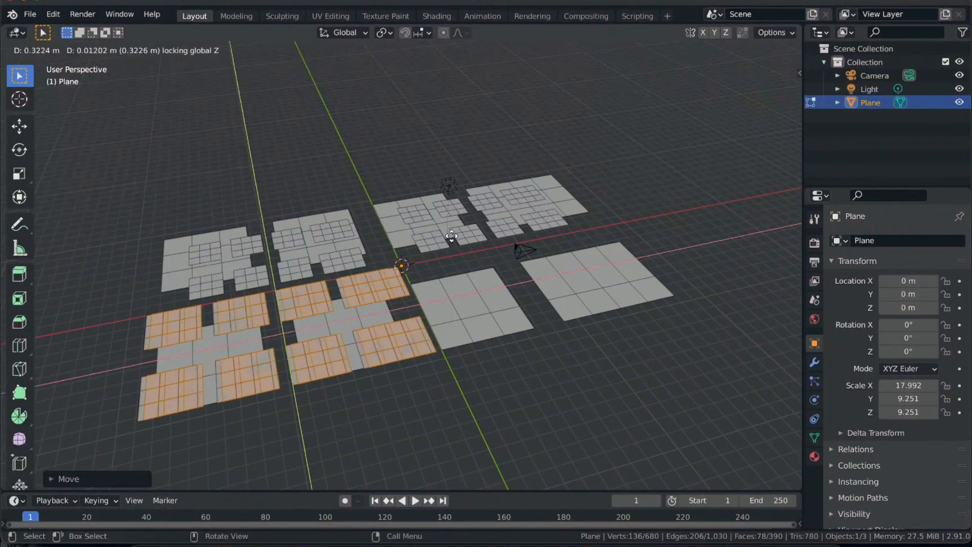
{"action": "left_click", "coordinate": [636, 205]}
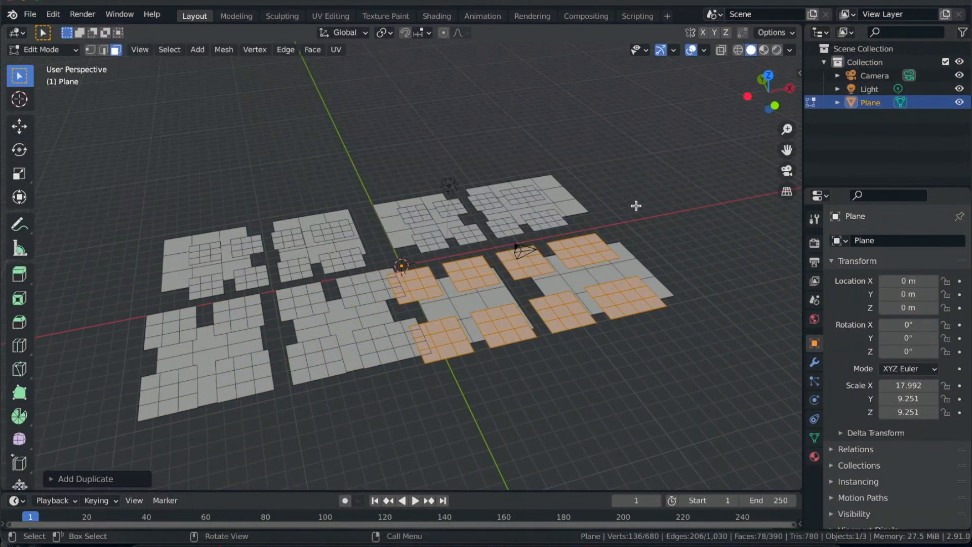
{"action": "key", "text": "s"}
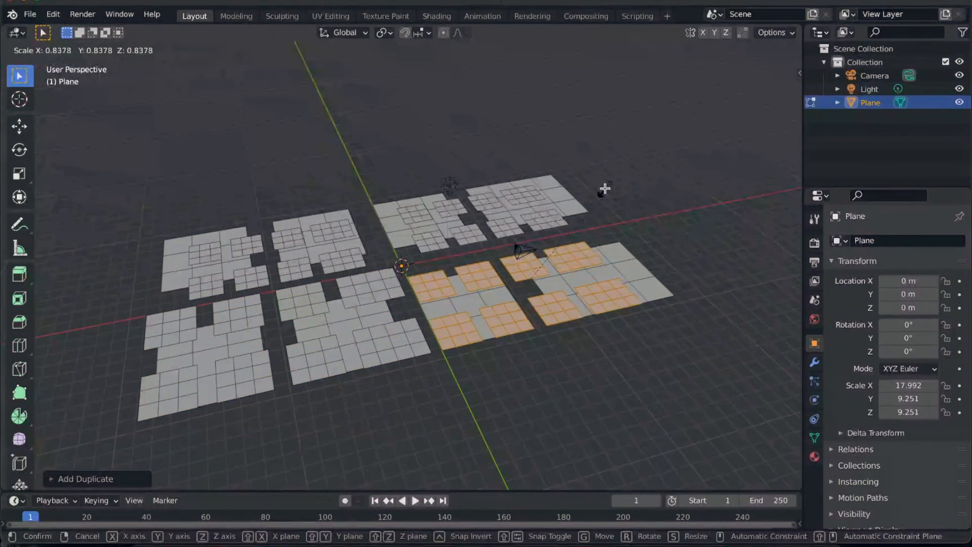
{"action": "left_click", "coordinate": [606, 185]}
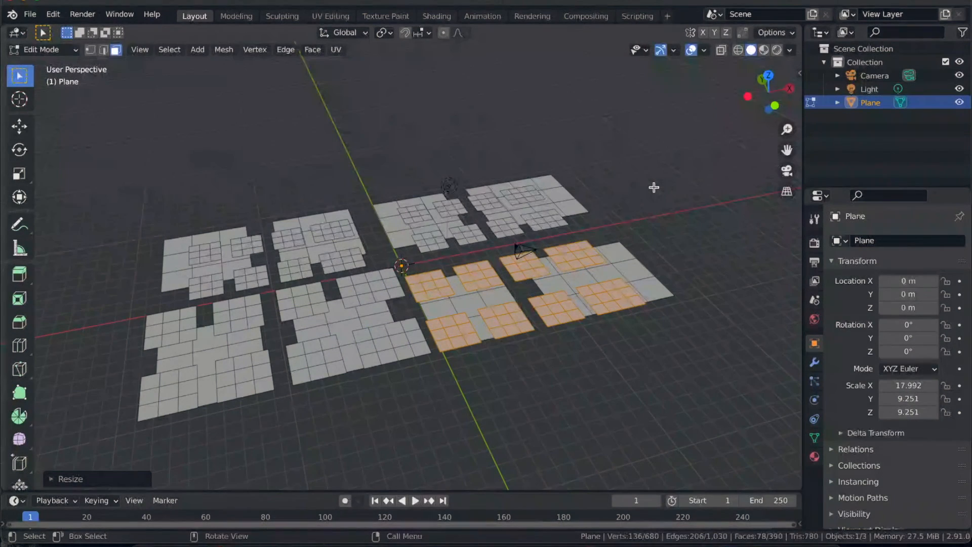
- Switch to the UV Editing workspace with the page mesh in Edit Mode, and widen the 3D viewport
{"action": "mouse_move", "coordinate": [378, 308]}
{"action": "middle_mouse_down"}
{"action": "mouse_move", "coordinate": [396, 306]}
{"action": "mouse_move", "coordinate": [395, 295]}
{"action": "mouse_move", "coordinate": [380, 319]}
{"action": "mouse_move", "coordinate": [378, 296]}
{"action": "mouse_move", "coordinate": [378, 308]}
{"action": "middle_mouse_up"}
{"action": "key", "text": "Tab"}
{"action": "key", "text": "Tab"}
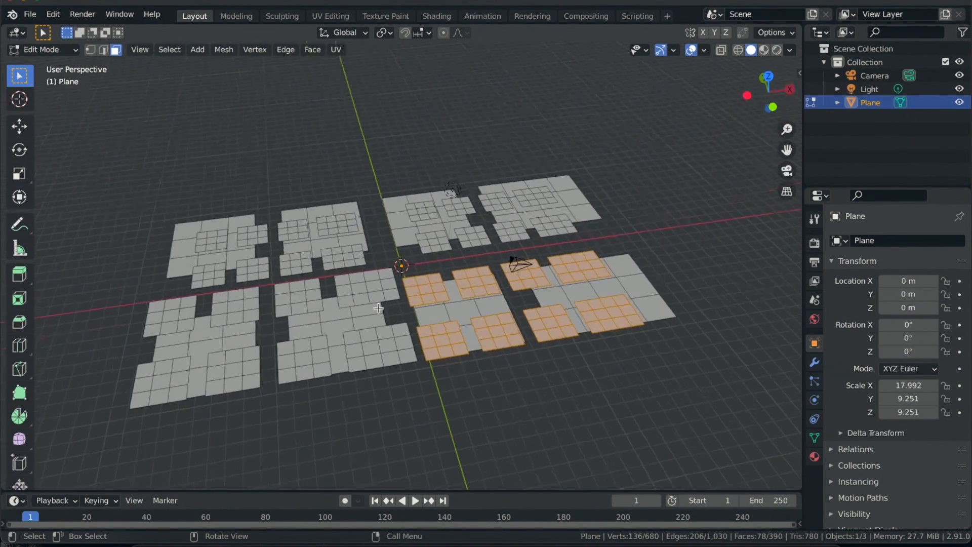
{"action": "key", "text": "Tab"}
{"action": "left_click", "coordinate": [331, 15]}
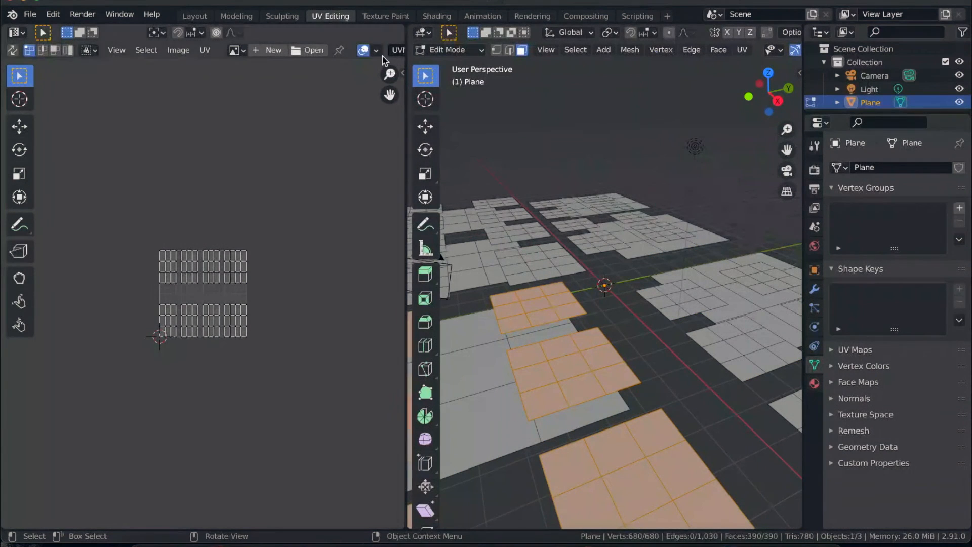
{"action": "scroll", "coordinate": [558, 308], "scroll_direction": "down", "scroll_amount": 2}
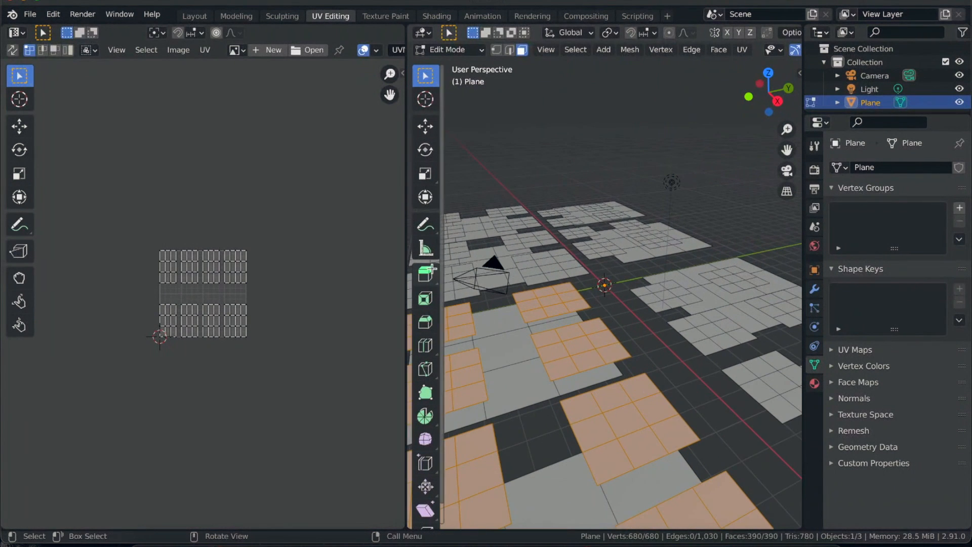
{"action": "left_click_drag", "start_coordinate": [405, 260], "coordinate": [277, 273]}
{"action": "scroll", "coordinate": [439, 342], "scroll_direction": "down", "scroll_amount": 2}
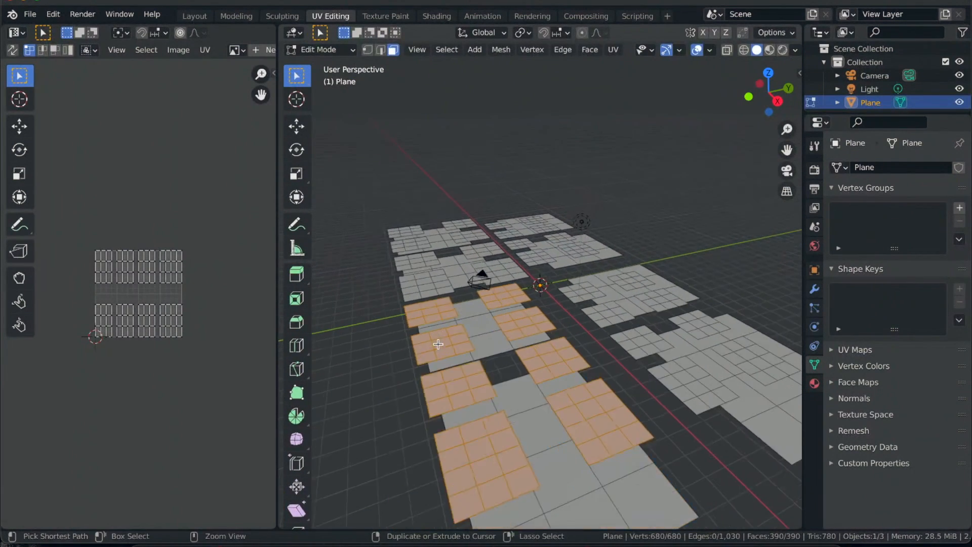
- Box-select all UVs of the selected small pages in the UV editor
{"action": "scroll", "coordinate": [438, 344], "scroll_direction": "down", "scroll_amount": 3, "text": "ctrl"}
{"action": "scroll", "coordinate": [439, 344], "scroll_direction": "left", "scroll_amount": 10}
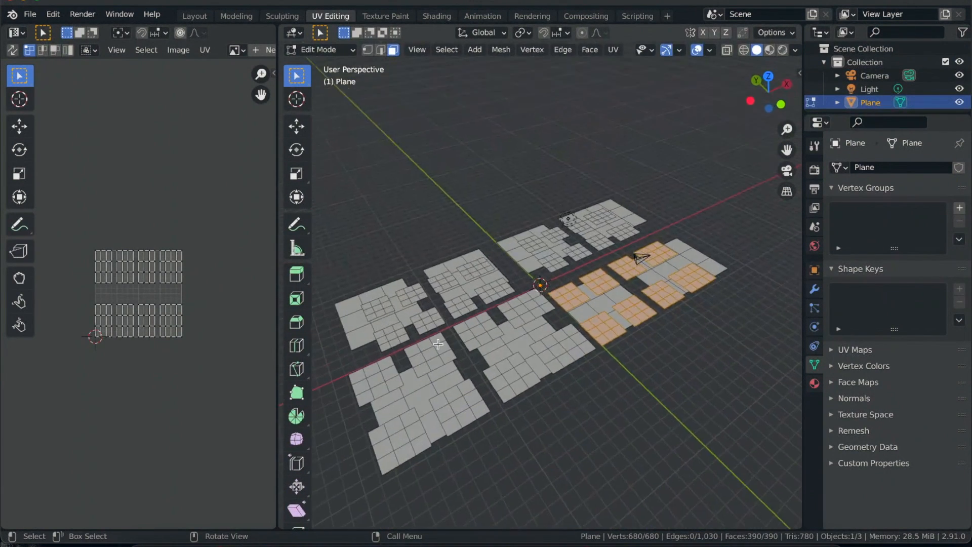
{"action": "scroll", "coordinate": [439, 344], "scroll_direction": "left", "scroll_amount": 2}
{"action": "scroll", "coordinate": [439, 344], "scroll_direction": "up", "scroll_amount": 4}
{"action": "scroll", "coordinate": [439, 344], "scroll_direction": "right", "scroll_amount": 6}
{"action": "scroll", "coordinate": [438, 344], "scroll_direction": "down", "scroll_amount": 5}
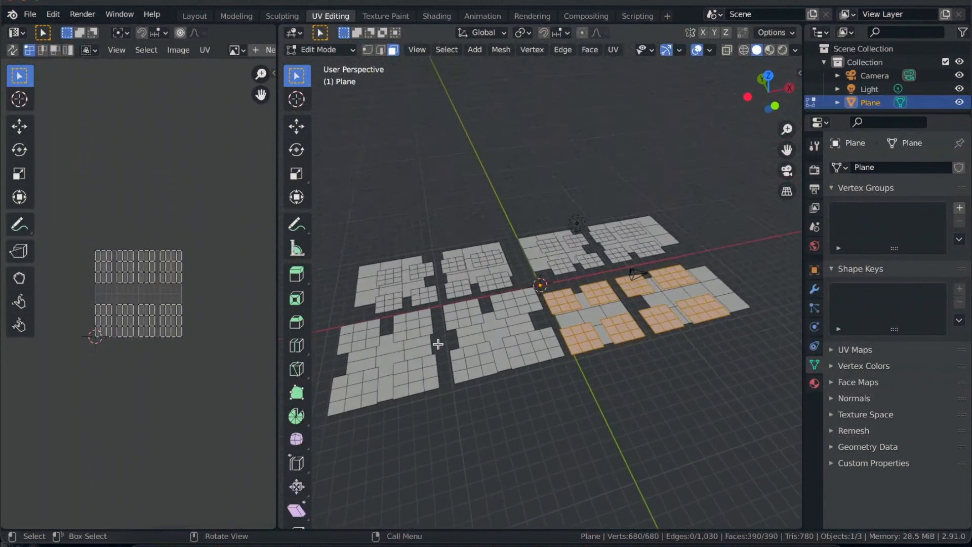
{"action": "scroll", "coordinate": [438, 344], "scroll_direction": "down", "scroll_amount": 5}
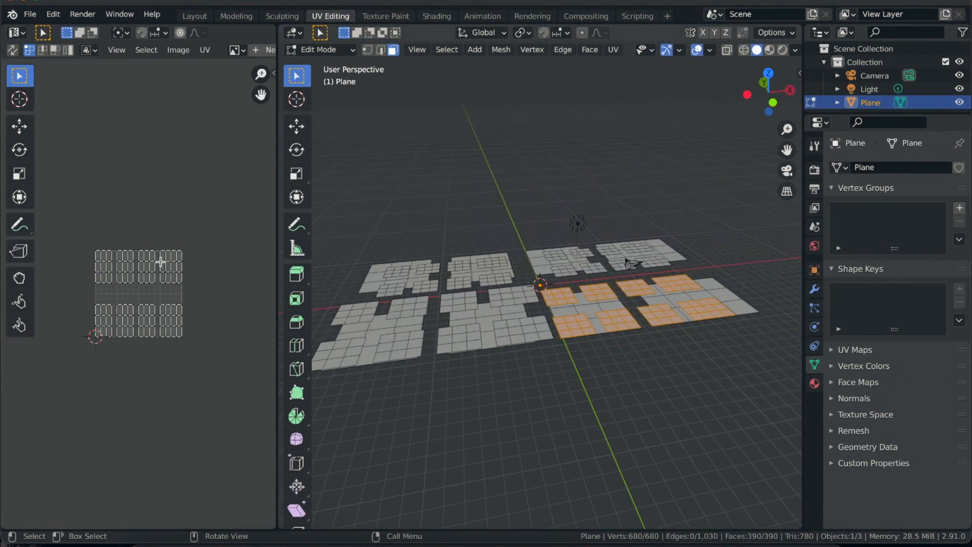
{"action": "key", "text": "c"}
{"action": "key", "text": "Escape"}
{"action": "left_click_drag", "start_coordinate": [79, 231], "coordinate": [228, 389]}
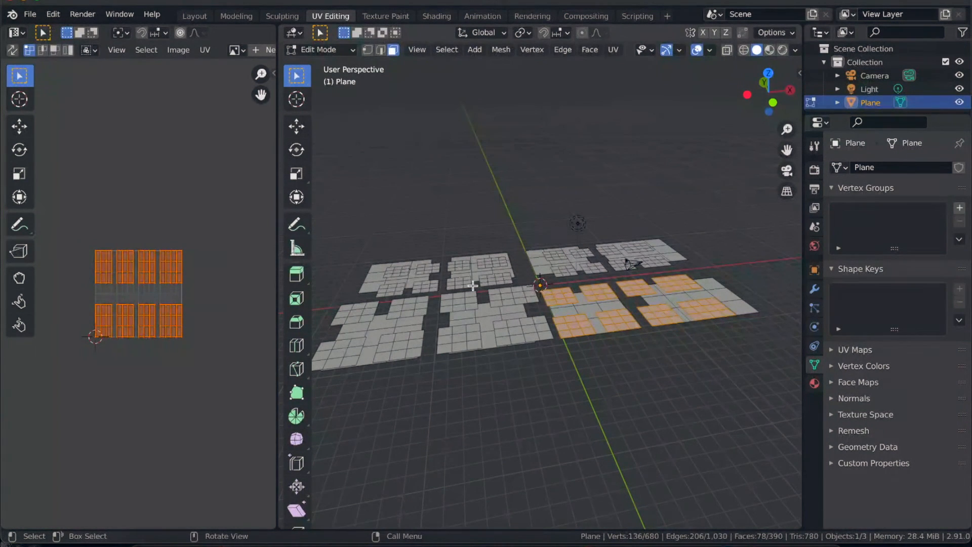
- Try to box-select all the raised small pages from the front view without X-ray
{"action": "left_click", "coordinate": [772, 103]}
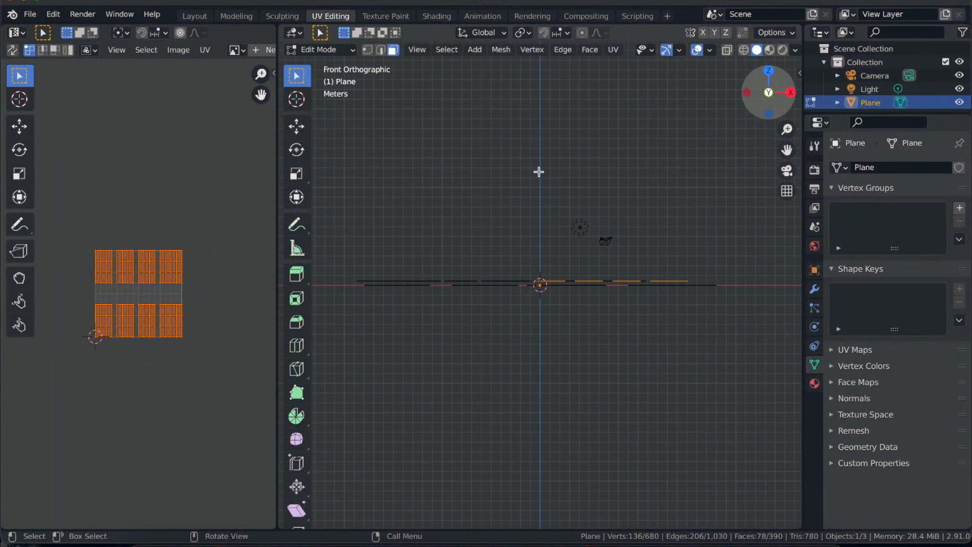
{"action": "left_click_drag", "start_coordinate": [354, 260], "coordinate": [708, 283]}
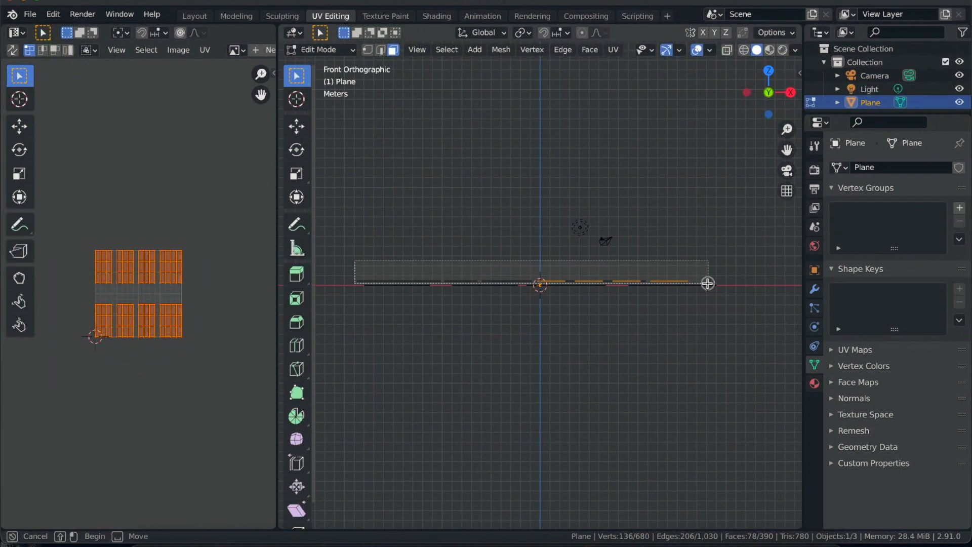
{"action": "scroll", "coordinate": [607, 254], "scroll_direction": "up", "scroll_amount": 6}
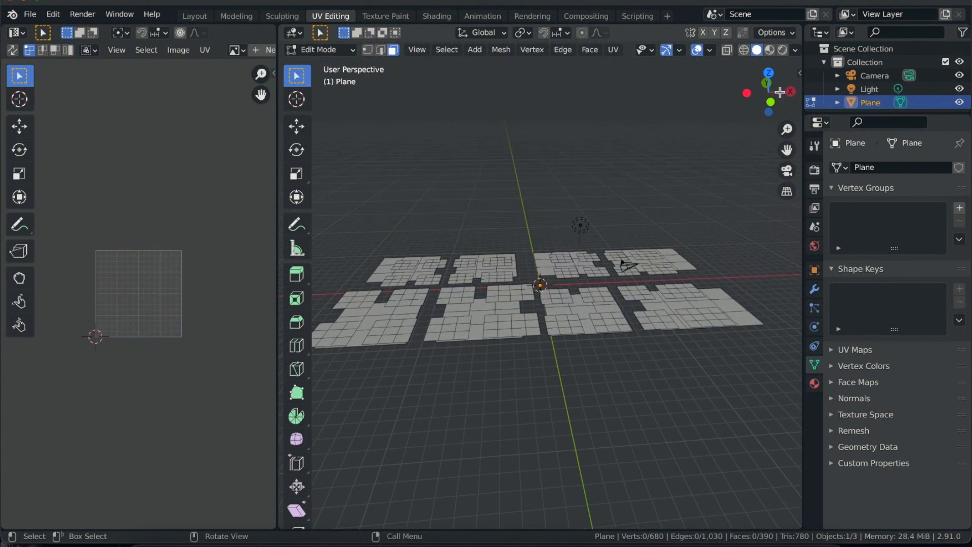
- Box-select all the raised small pages from the front view with X-ray on, and turn X-ray off again
{"action": "left_click", "coordinate": [772, 101]}
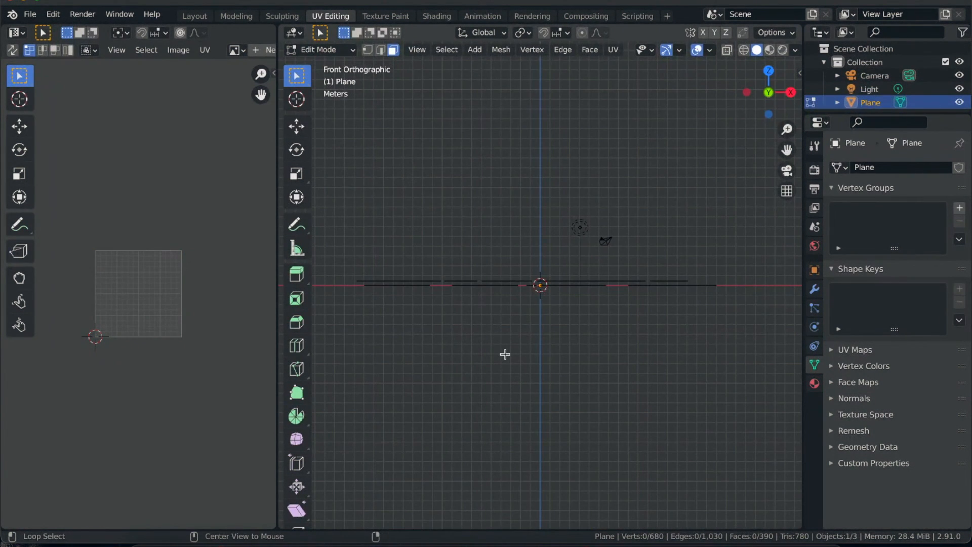
{"action": "left_click_drag", "start_coordinate": [339, 256], "coordinate": [702, 281]}
{"action": "scroll", "coordinate": [521, 359], "scroll_direction": "up", "scroll_amount": 5}
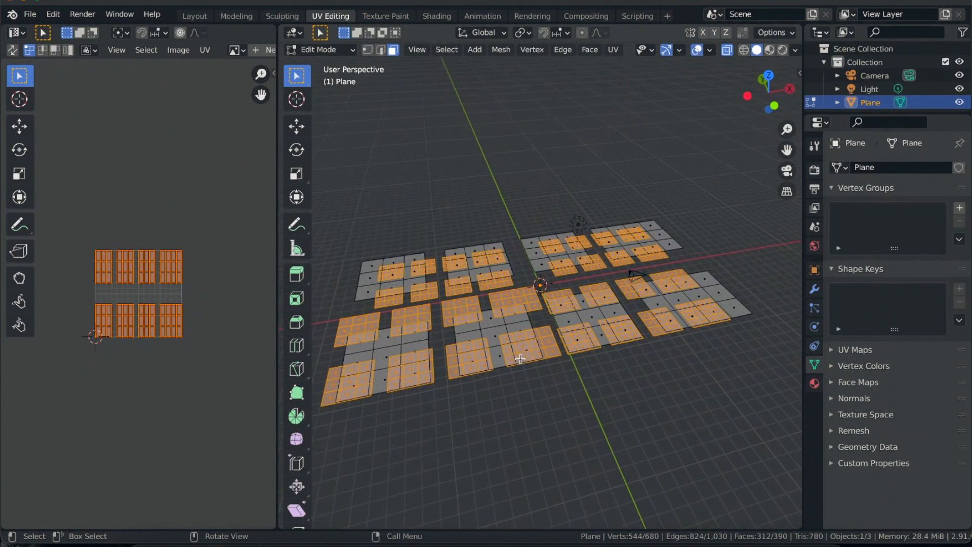
{"action": "key", "text": "alt+z"}
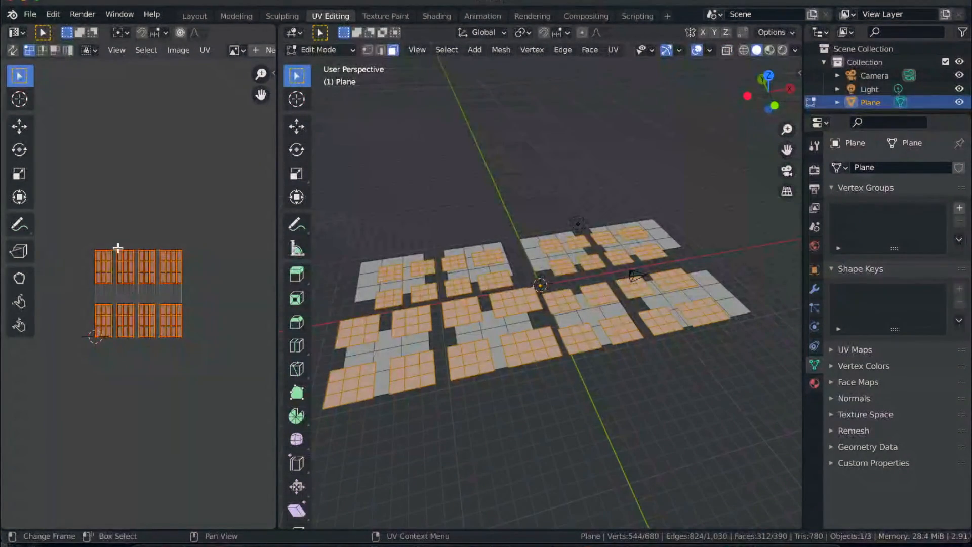
- Try scaling the small pages' UVs down to about 0.42 in the UV editor
{"action": "scroll", "coordinate": [144, 265], "scroll_direction": "up", "scroll_amount": 3}
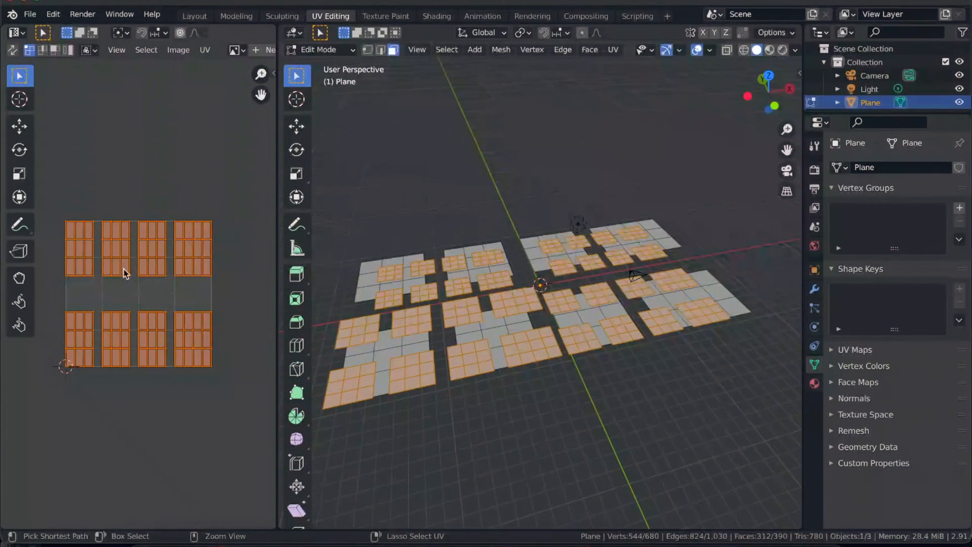
{"action": "key", "text": "s"}
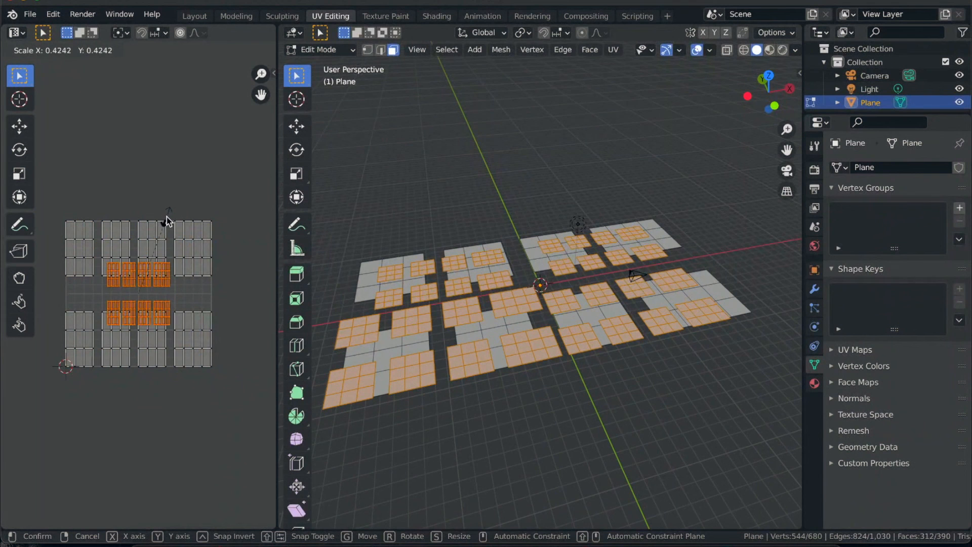
{"action": "key", "text": "Escape"}
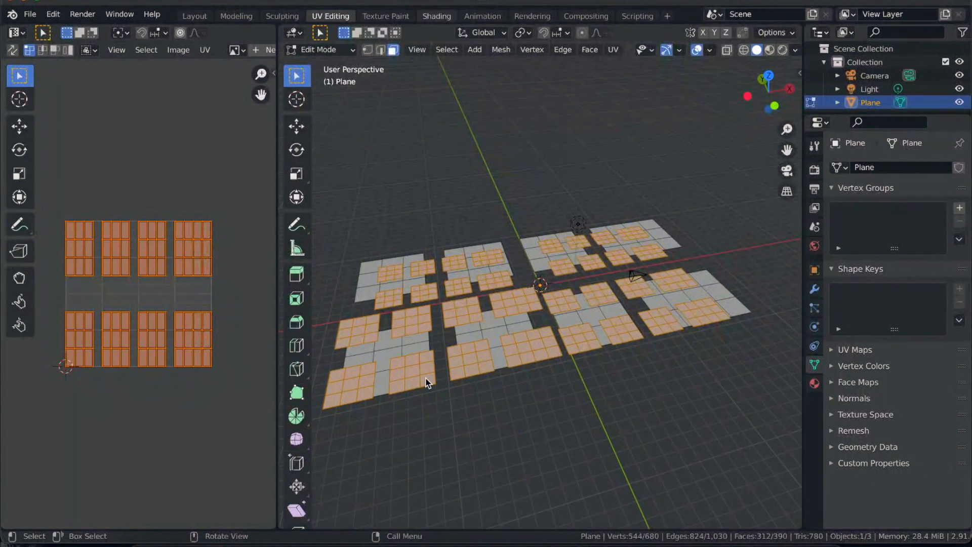
- In the Shading workspace, create a new material for the page mesh and name it "News Paper"
{"action": "left_click", "coordinate": [437, 16]}
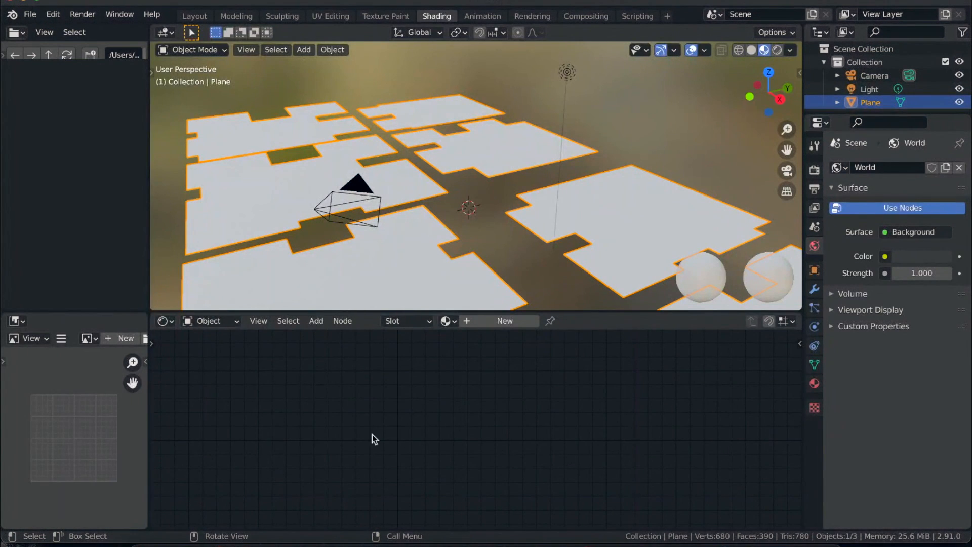
{"action": "left_click", "coordinate": [486, 321]}
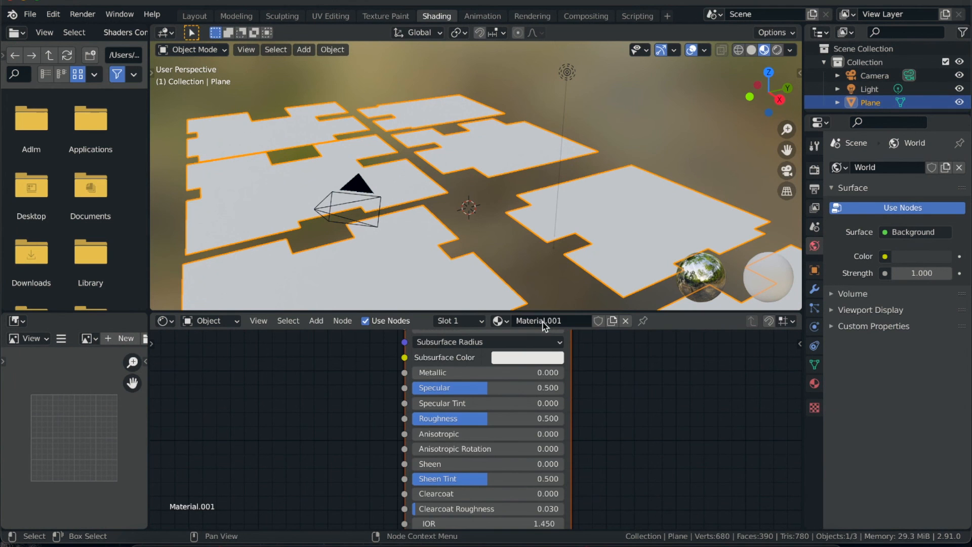
{"action": "key", "text": "ctrl+a"}
{"action": "type", "text": "News"}
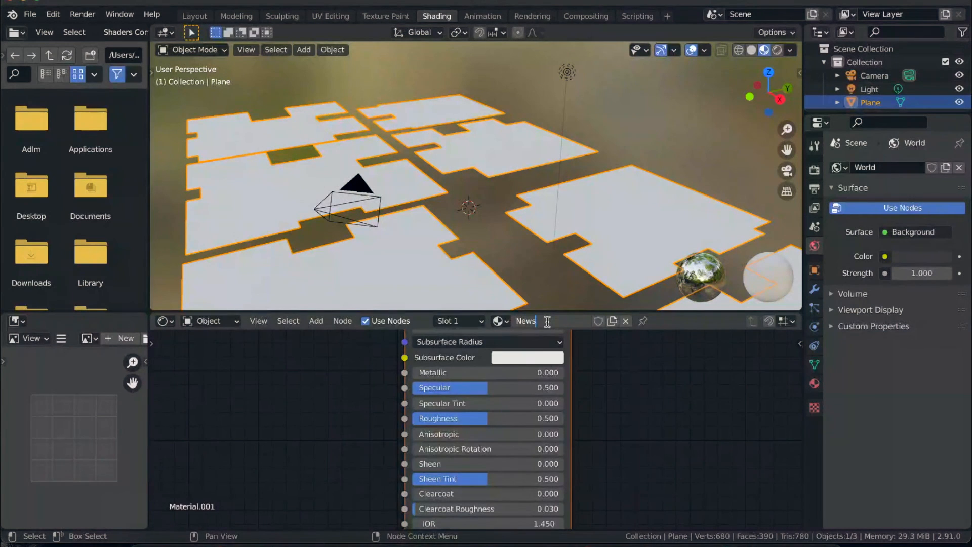
{"action": "type", "text": " Paper"}
{"action": "key", "text": "Return"}
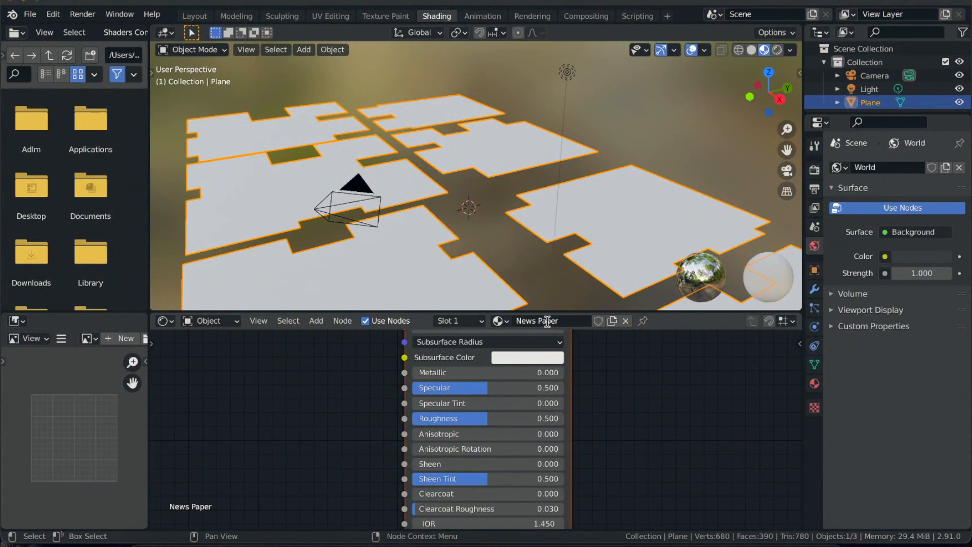
- Add an Image Texture node beside the Principled BSDF and connect its Color output to Base Color
{"action": "scroll", "coordinate": [353, 412], "scroll_direction": "down", "scroll_amount": 6, "text": "ctrl"}
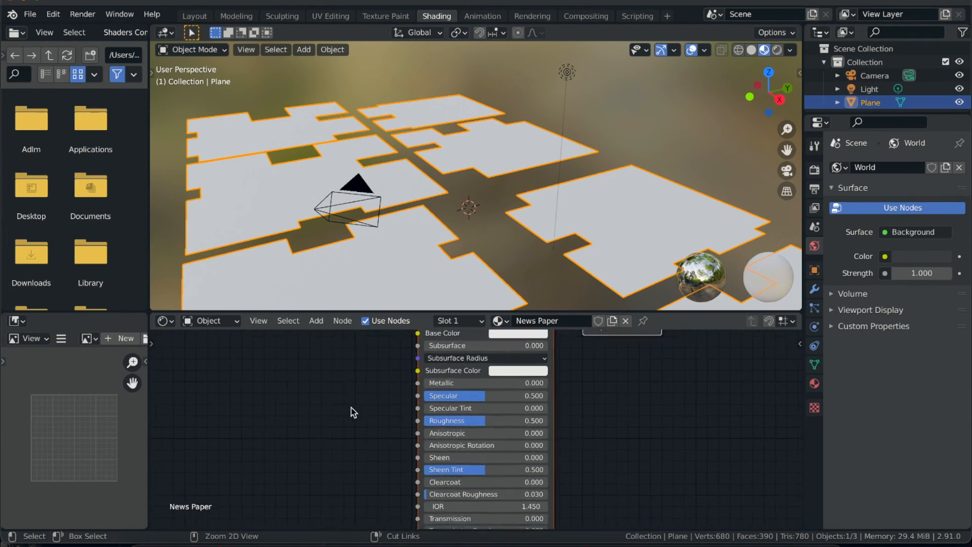
{"action": "key", "text": "shift+a"}
{"action": "mouse_move", "coordinate": [299, 461]}
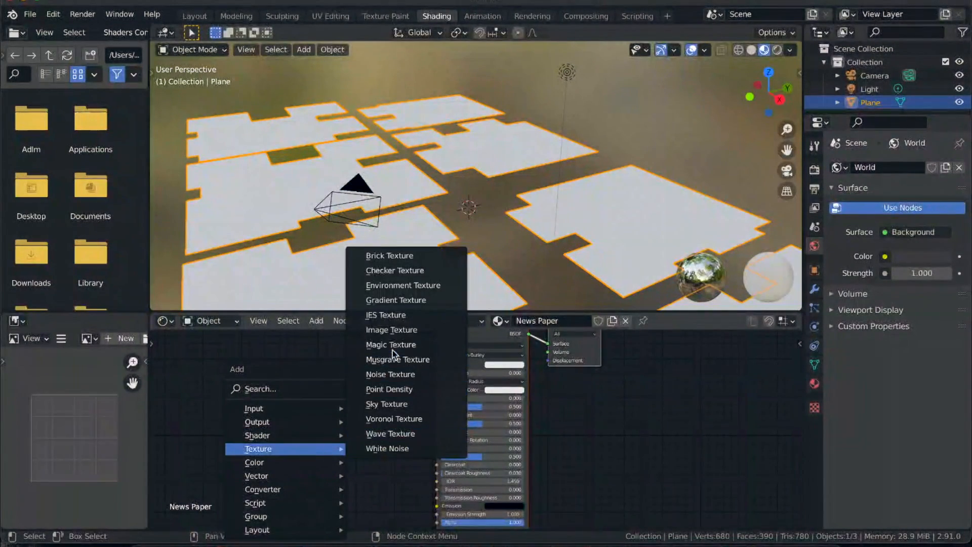
{"action": "left_click", "coordinate": [394, 329]}
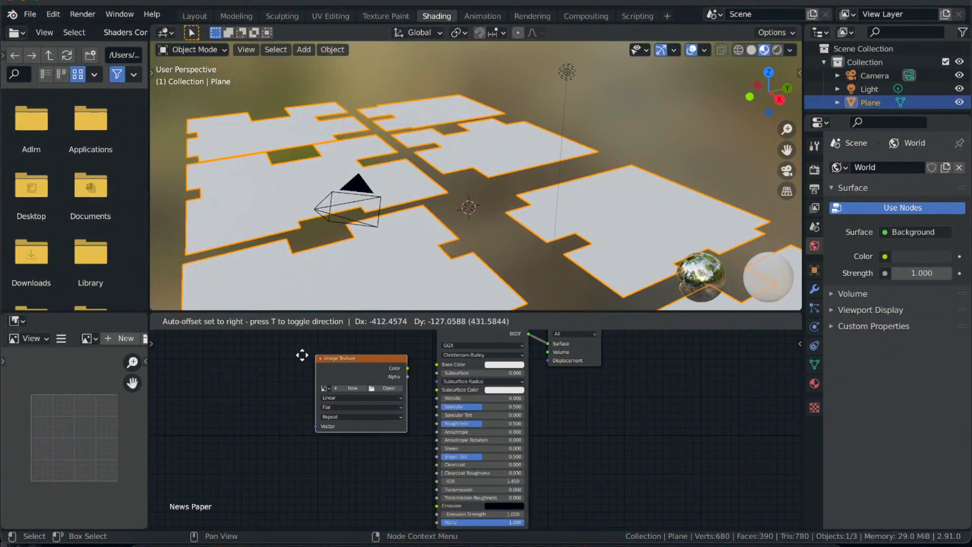
{"action": "left_click", "coordinate": [371, 364]}
{"action": "left_click_drag", "start_coordinate": [365, 364], "coordinate": [437, 364]}
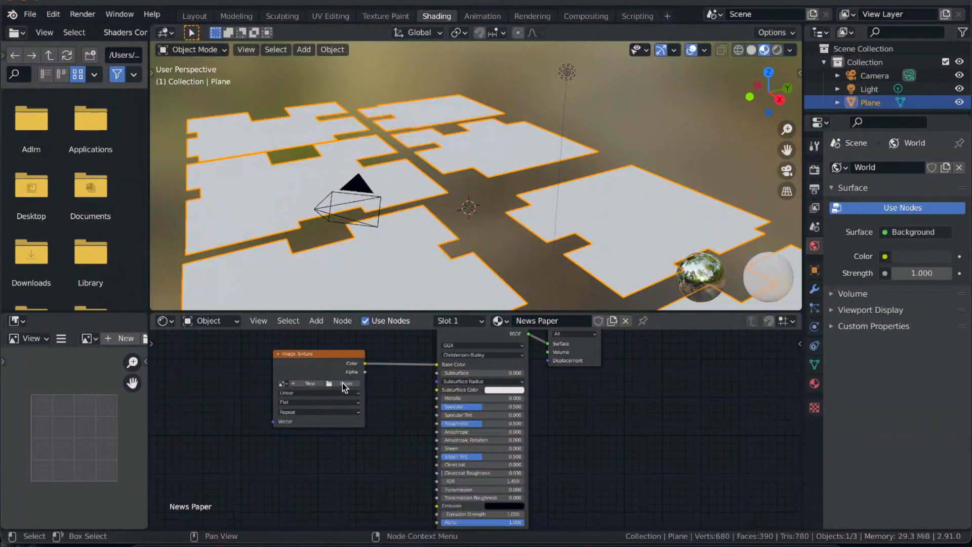
- Load the newspaper JPG from the Documents/Blender/Wind folder into the Image Texture node
{"action": "left_click", "coordinate": [343, 382]}
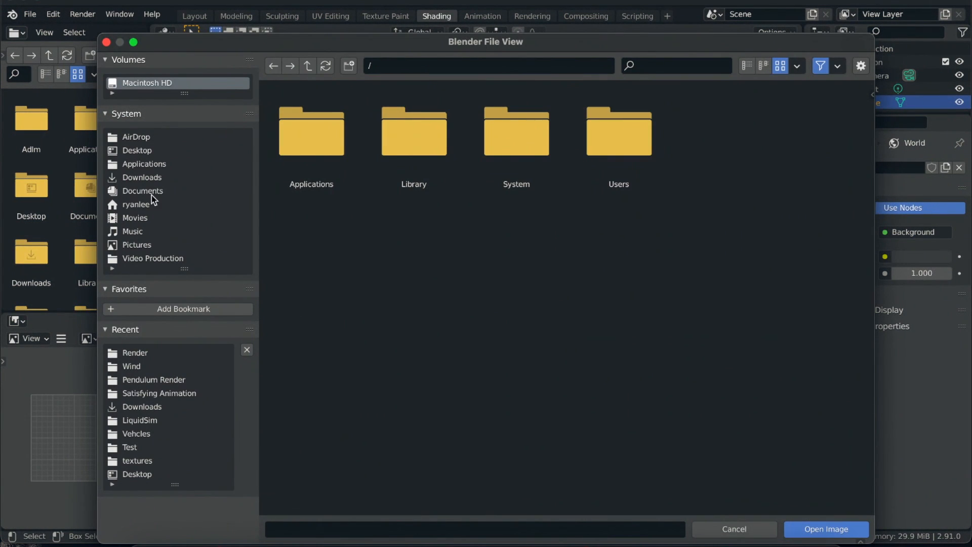
{"action": "left_click", "coordinate": [144, 258]}
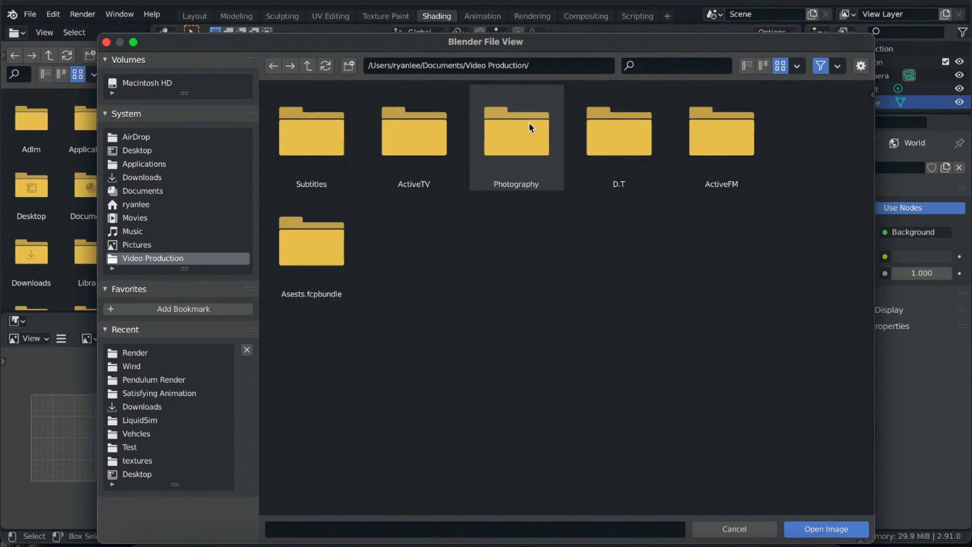
{"action": "double_click", "coordinate": [404, 135]}
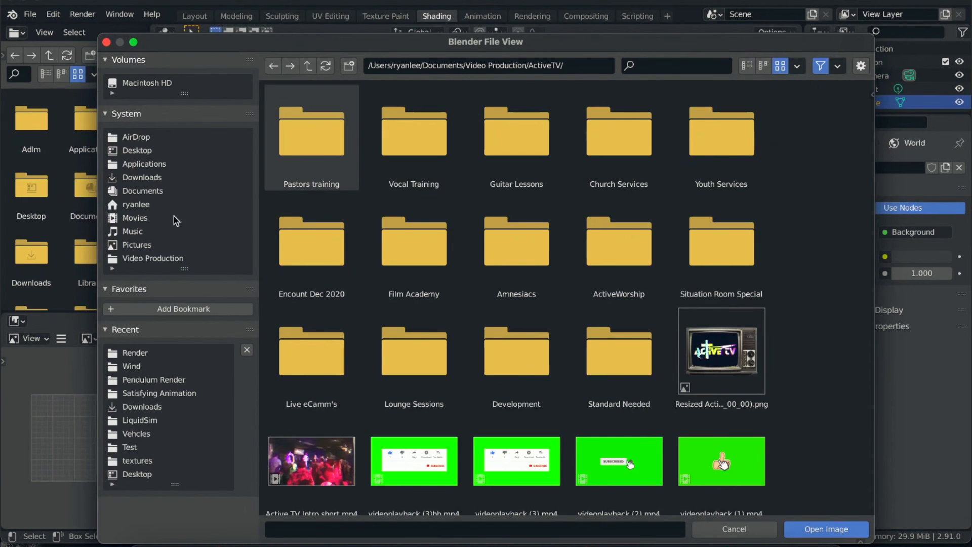
{"action": "left_click", "coordinate": [141, 190]}
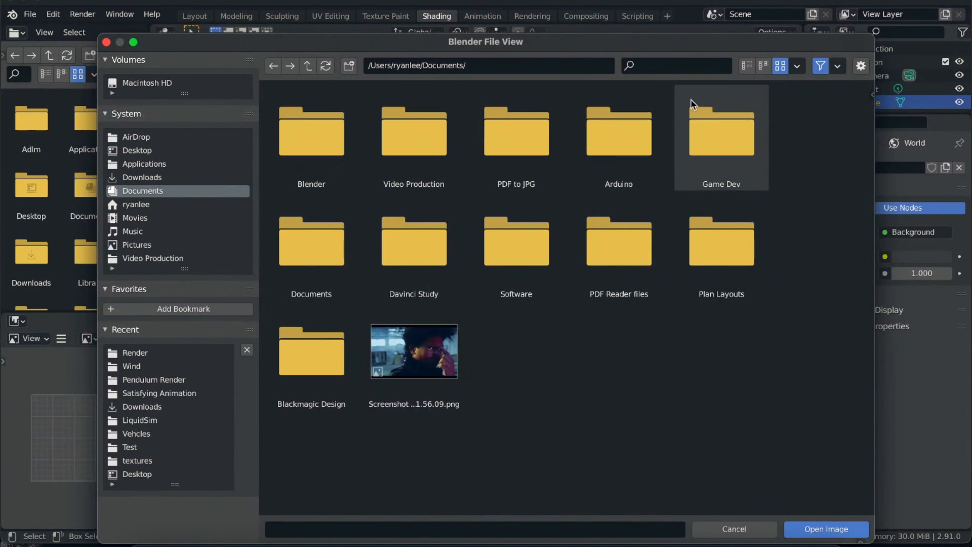
{"action": "left_click", "coordinate": [317, 123]}
{"action": "double_click", "coordinate": [317, 124]}
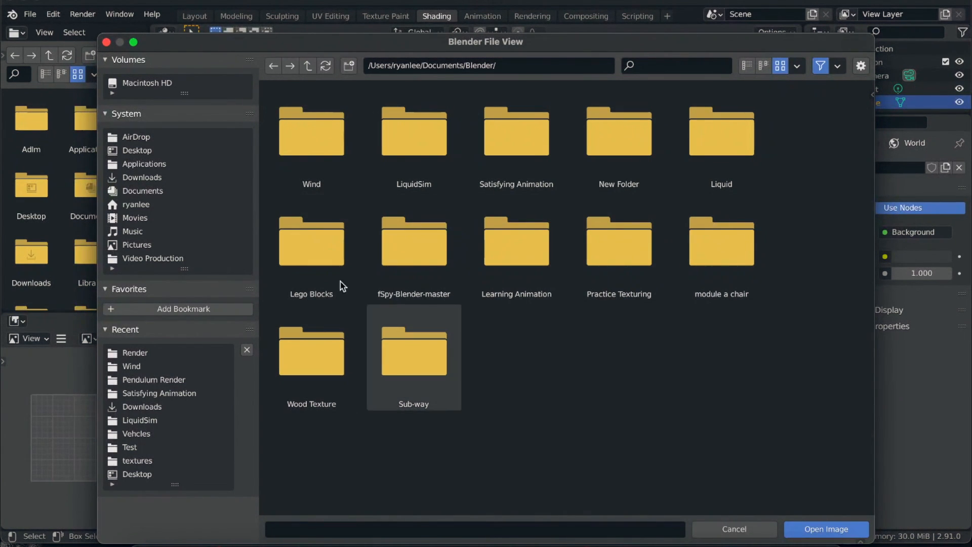
{"action": "double_click", "coordinate": [320, 119]}
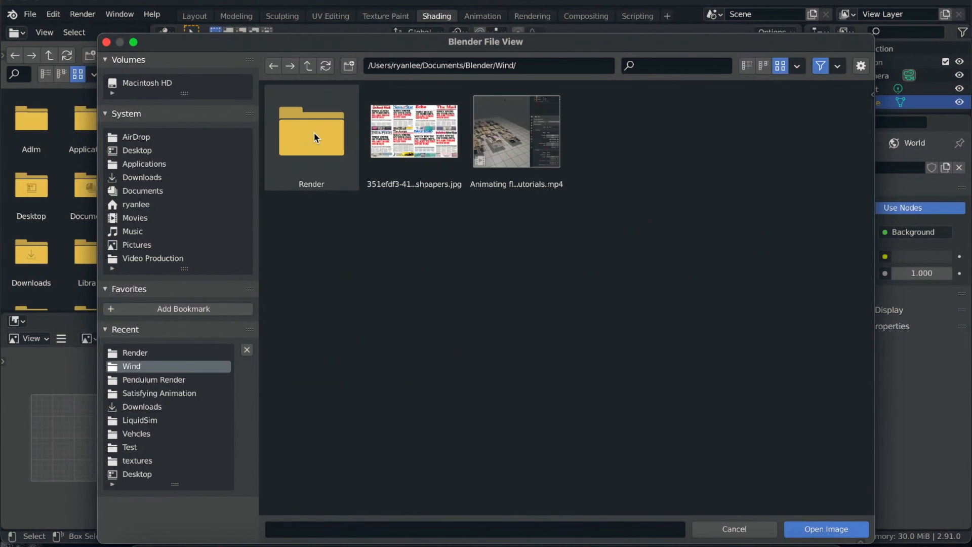
{"action": "double_click", "coordinate": [418, 138]}
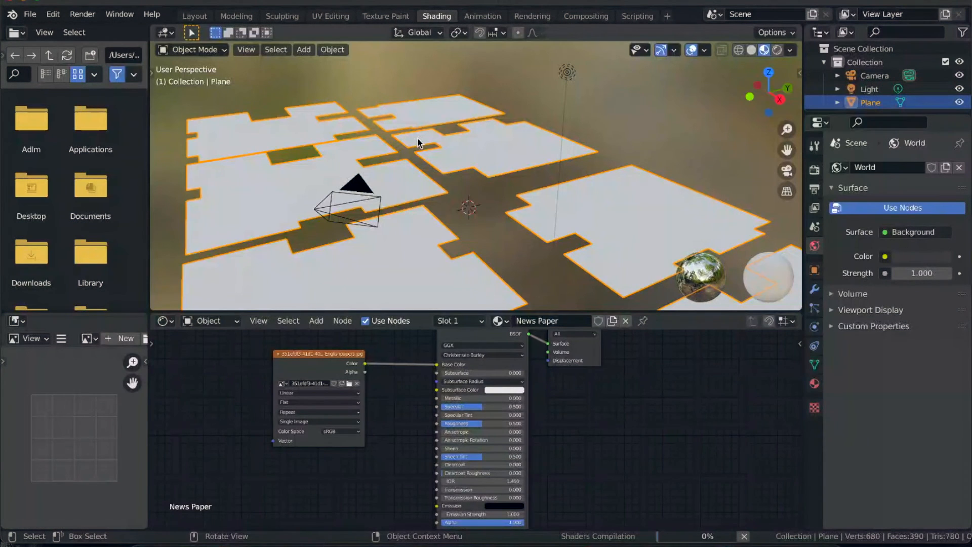
- Show the page mesh in the UV Editing workspace with its 3D view in Material Preview shading
{"action": "scroll", "coordinate": [445, 219], "scroll_direction": "left", "scroll_amount": 10}
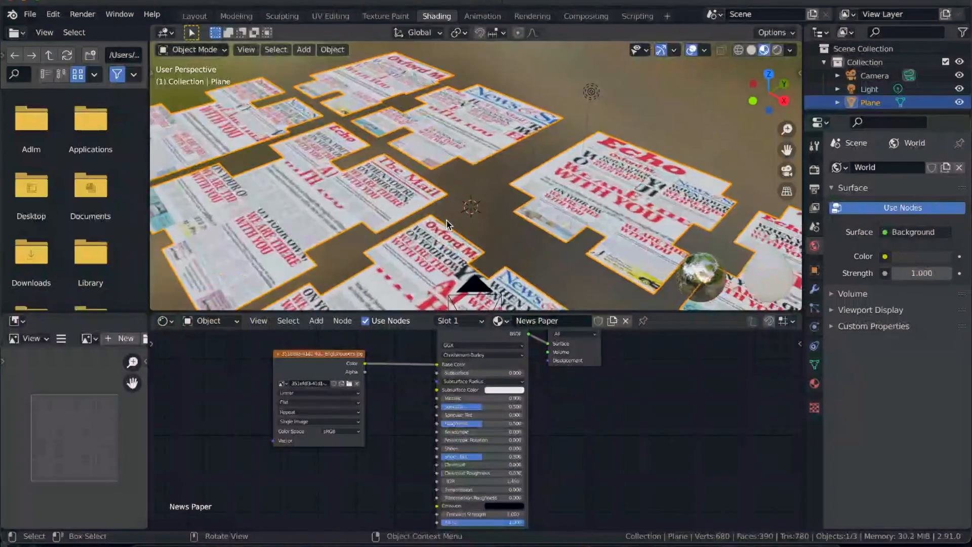
{"action": "scroll", "coordinate": [446, 220], "scroll_direction": "down", "scroll_amount": 2, "text": "ctrl"}
{"action": "scroll", "coordinate": [446, 220], "scroll_direction": "down", "scroll_amount": 2}
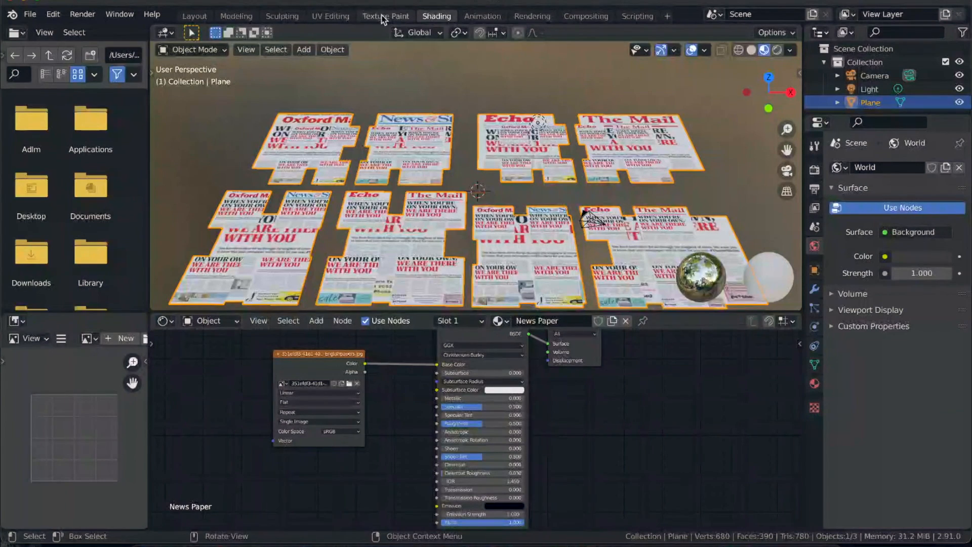
{"action": "left_click", "coordinate": [331, 16]}
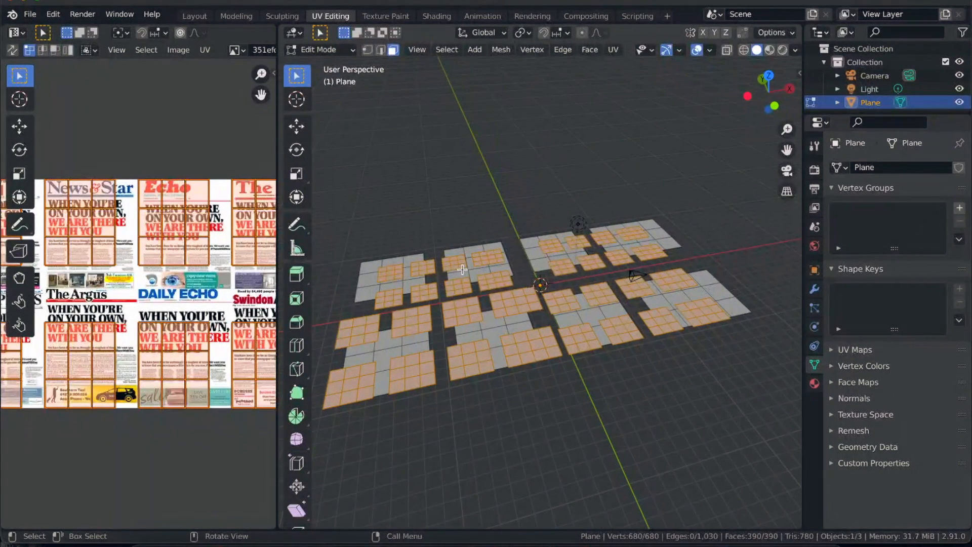
{"action": "key", "text": "z"}
{"action": "left_click", "coordinate": [463, 346]}
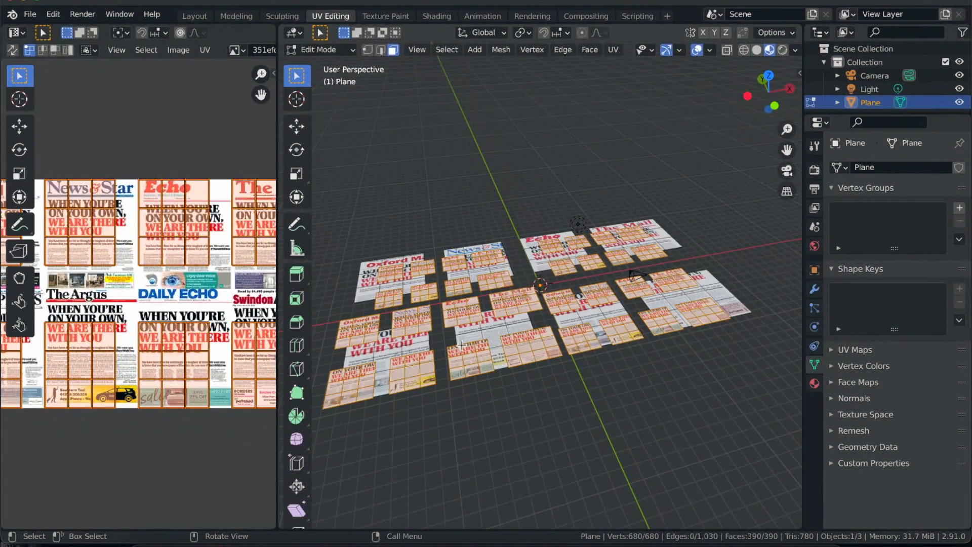
- Try scaling the small pages' UVs down to about 0.47 over the newspaper image
{"action": "middle_click_drag", "start_coordinate": [509, 339], "coordinate": [568, 293], "text": "ctrl"}
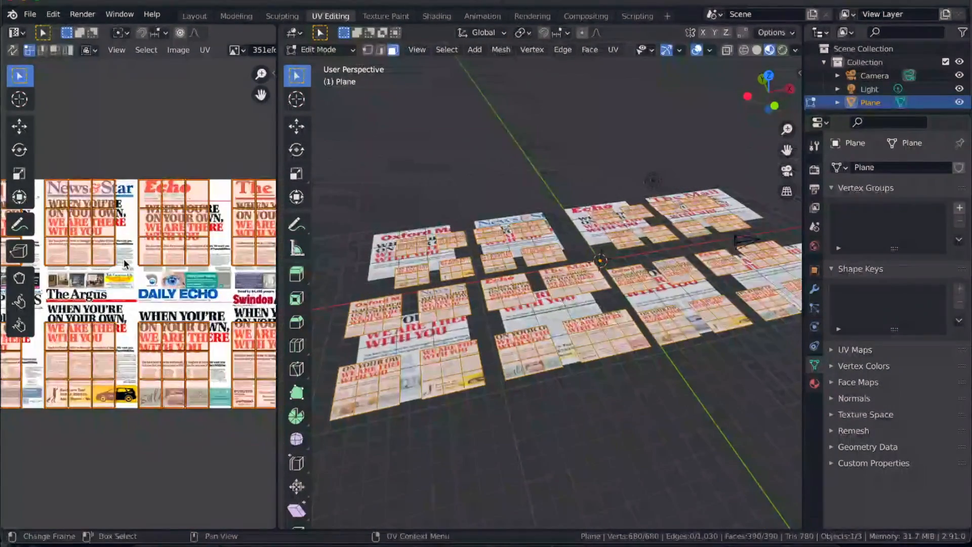
{"action": "scroll", "coordinate": [136, 248], "scroll_direction": "down", "scroll_amount": 3}
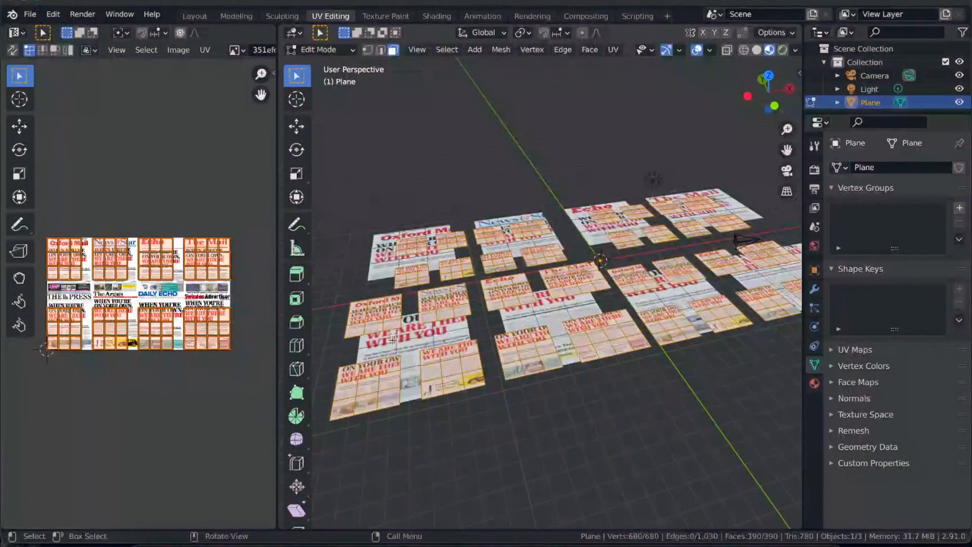
{"action": "middle_click_drag", "start_coordinate": [410, 340], "coordinate": [391, 220]}
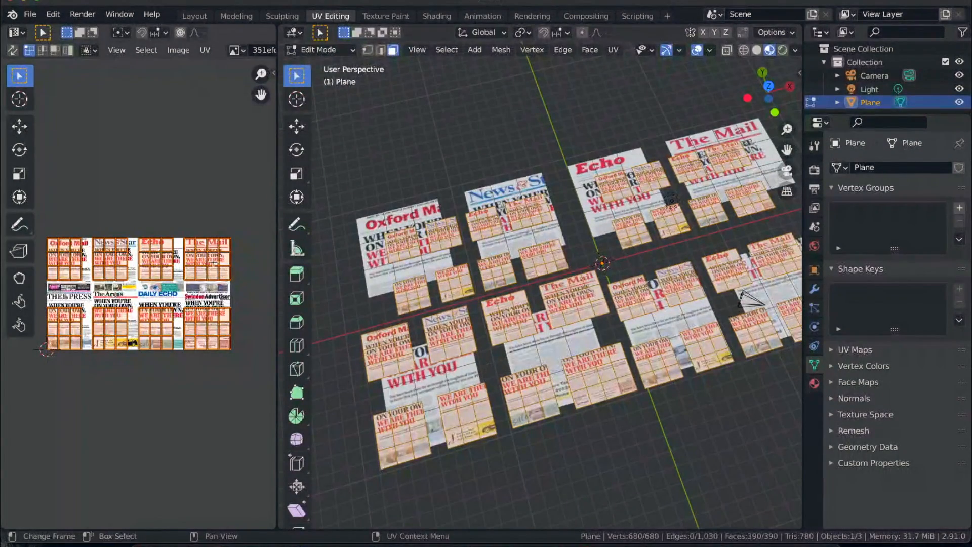
{"action": "key", "text": "s"}
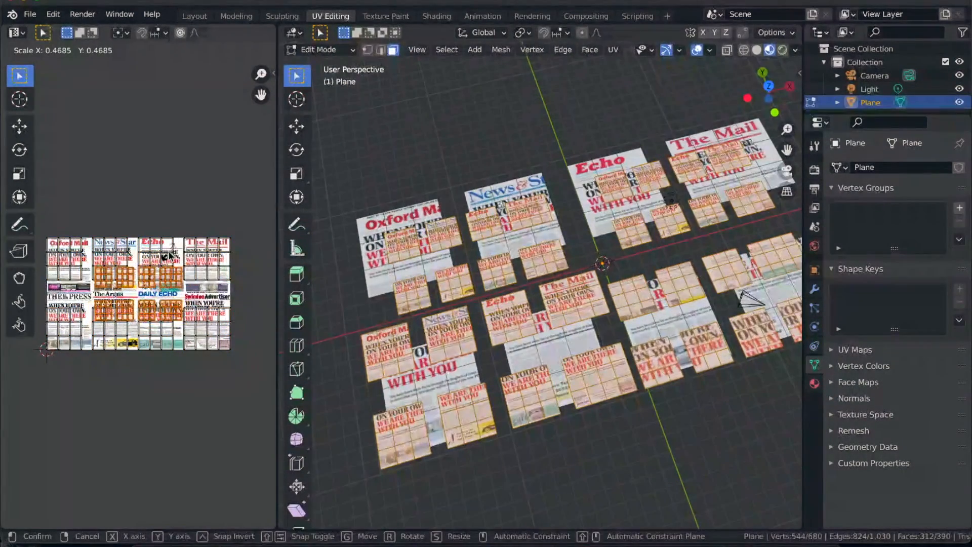
{"action": "right_click", "coordinate": [169, 255]}
- Box-select all the raised small pages again from the front orthographic view with X-ray on
{"action": "middle_click_drag", "start_coordinate": [636, 335], "coordinate": [471, 285]}
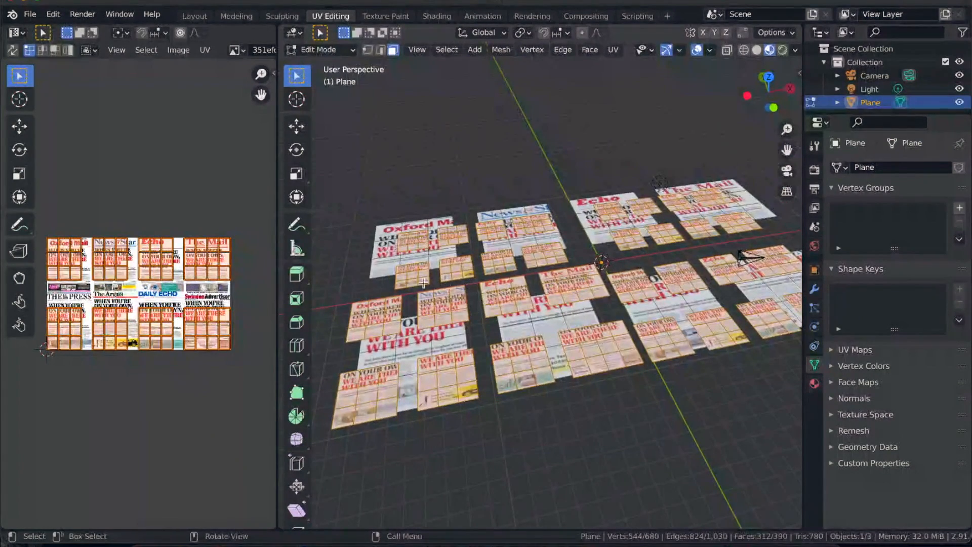
{"action": "left_click", "coordinate": [417, 260]}
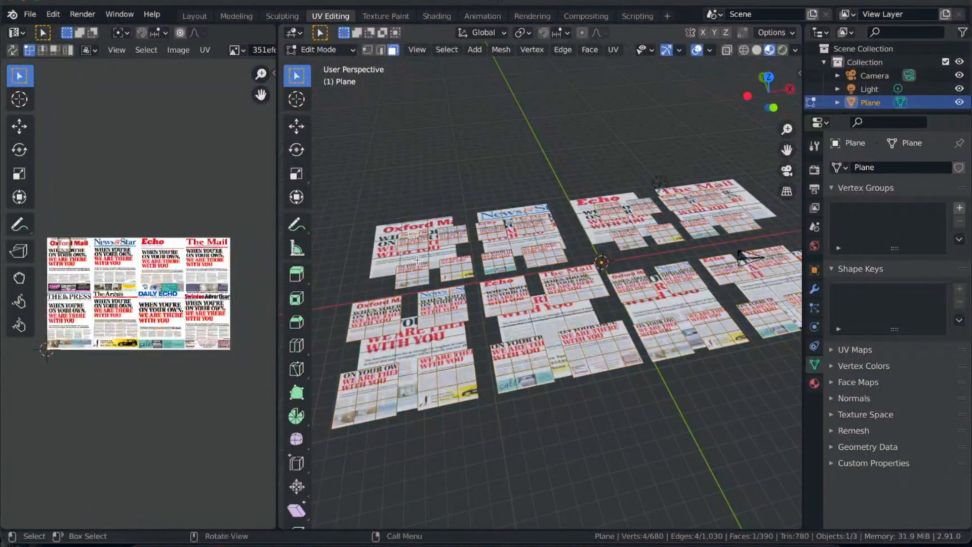
{"action": "key", "text": "KP_5"}
{"action": "left_click", "coordinate": [775, 106]}
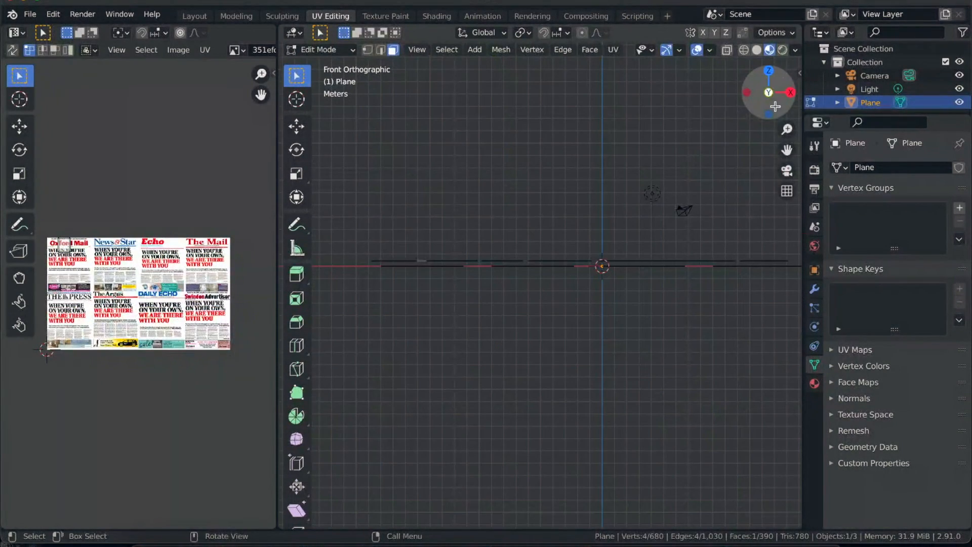
{"action": "key", "text": "alt+z"}
{"action": "left_click_drag", "start_coordinate": [345, 229], "coordinate": [797, 264]}
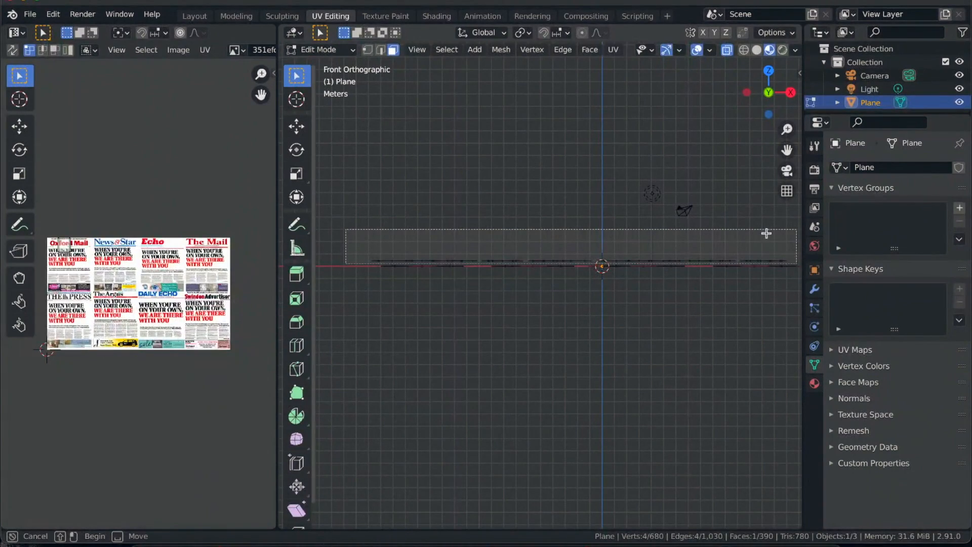
{"action": "left_click_drag", "start_coordinate": [766, 233], "coordinate": [766, 234]}
{"action": "middle_click_drag", "start_coordinate": [718, 228], "coordinate": [644, 246]}
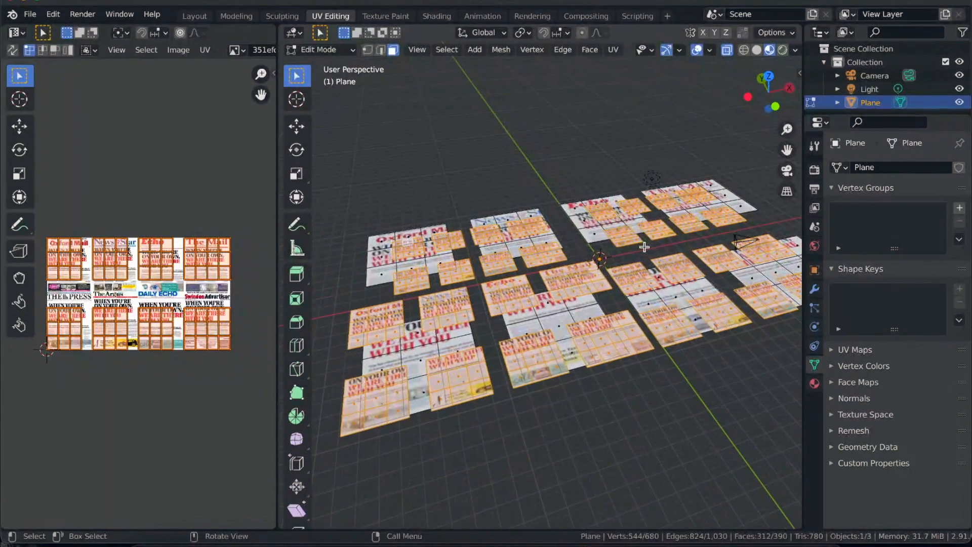
- Scale the small pages' UVs down in two passes in the UV editor, and deselect everything
{"action": "key", "text": "s"}
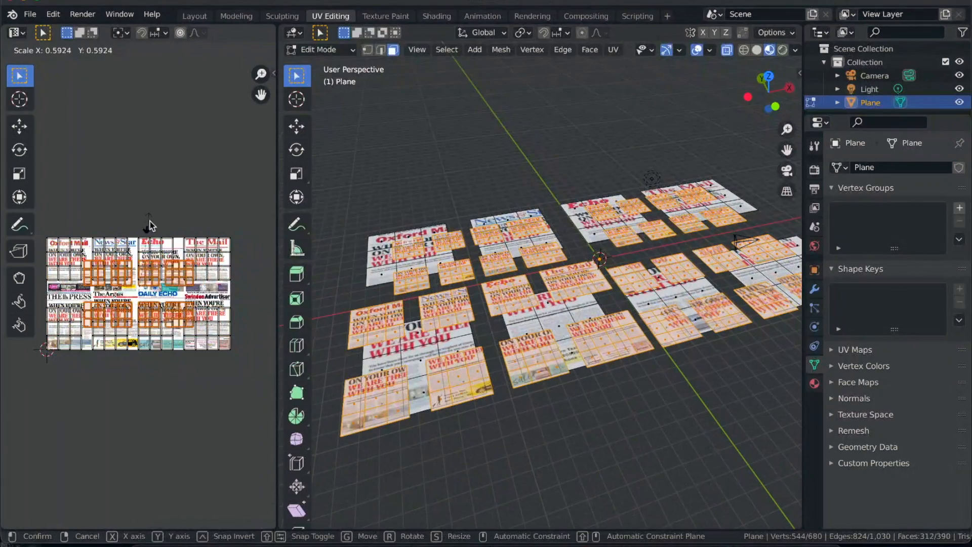
{"action": "left_click", "coordinate": [183, 219]}
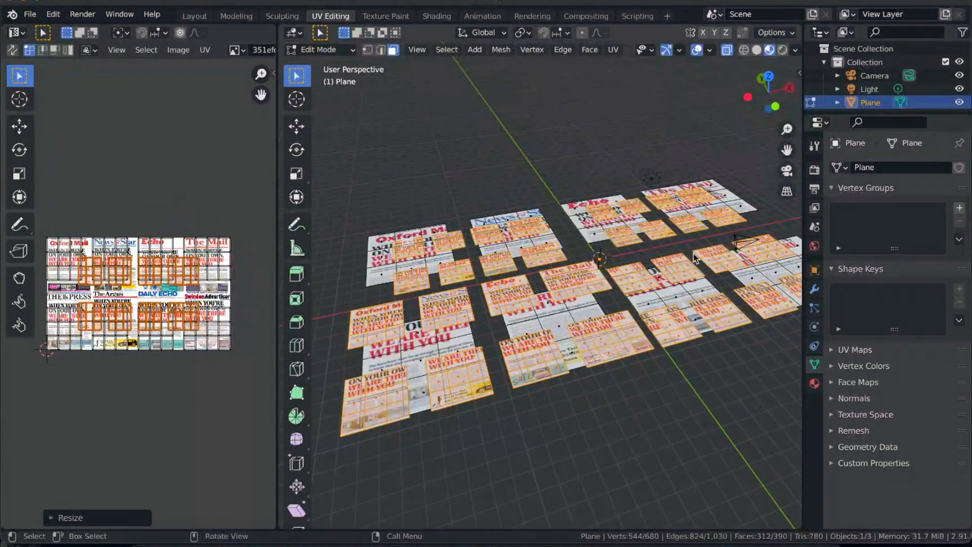
{"action": "key", "text": "s"}
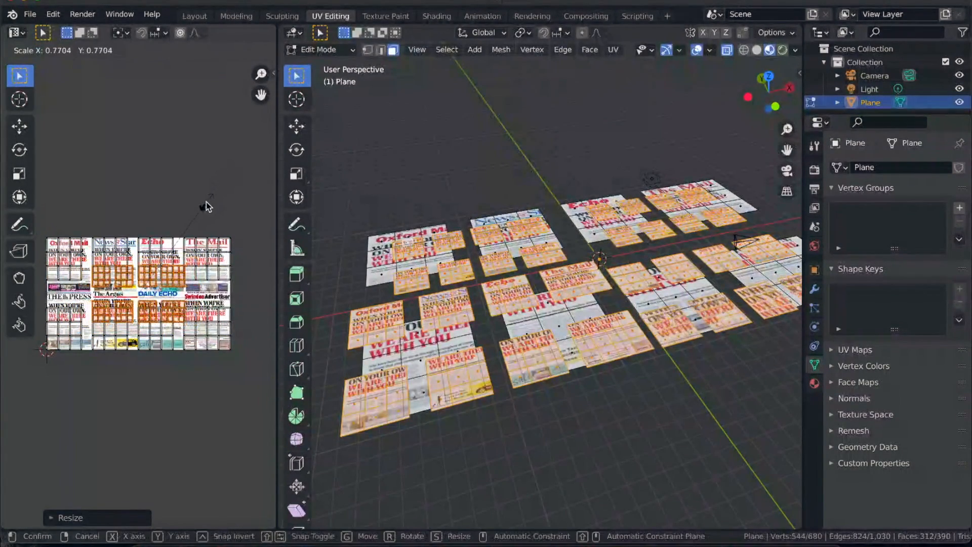
{"action": "left_click", "coordinate": [198, 214]}
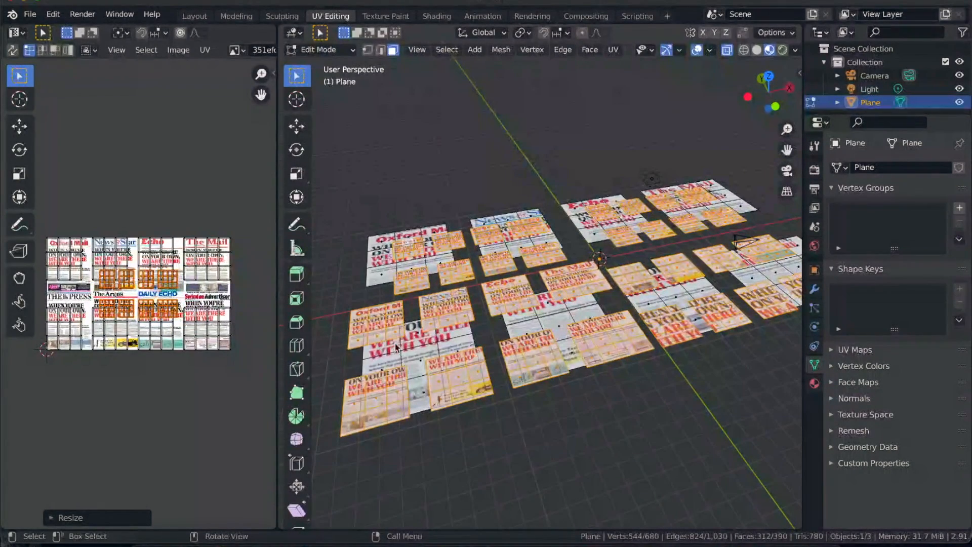
{"action": "key", "text": "c"}
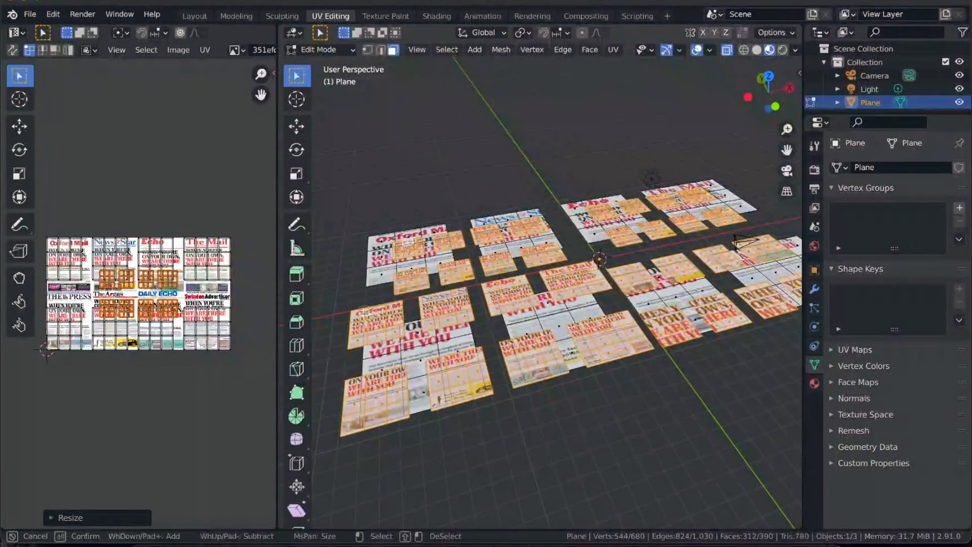
{"action": "key", "text": "Escape"}
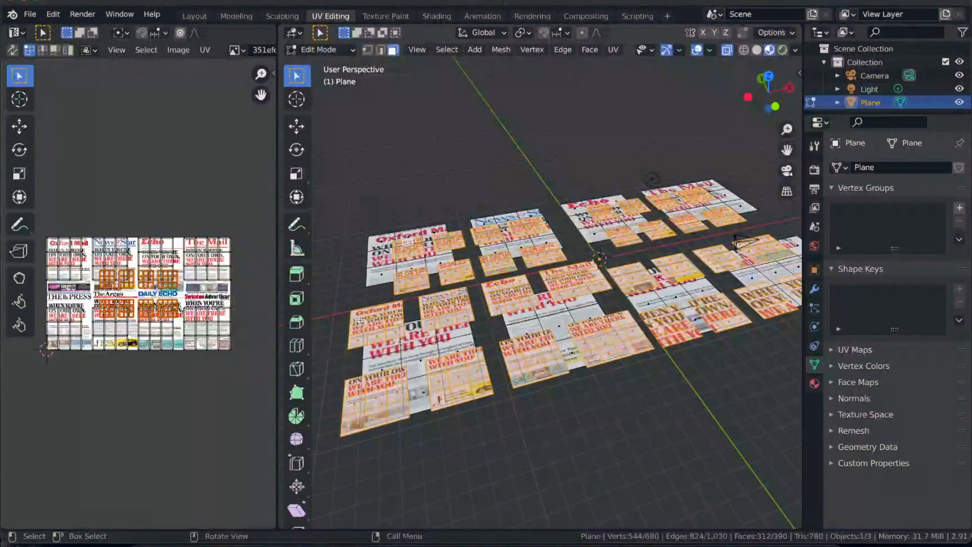
{"action": "key", "text": "alt+a"}
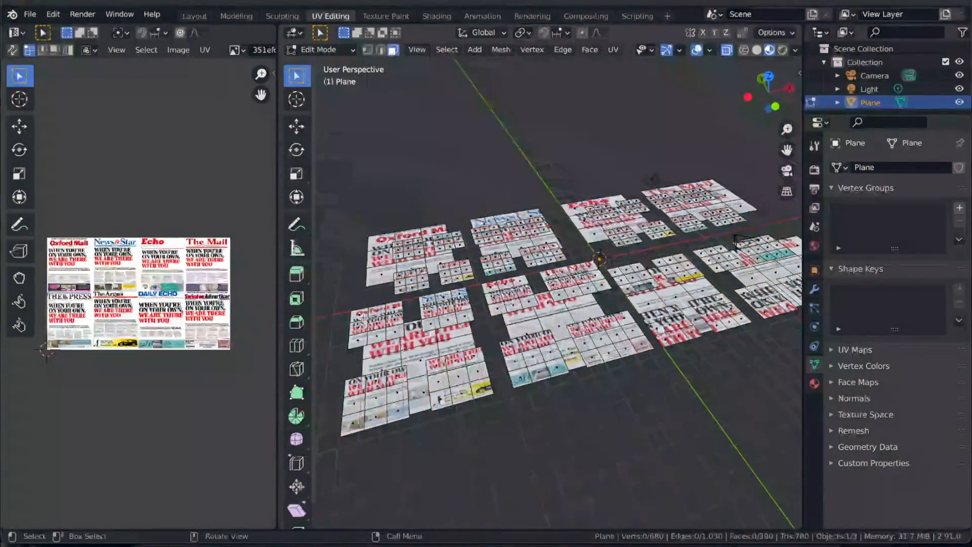
- Turn on UV sync selection and box-select the UV faces lying over the Oxford Mail page of the image
{"action": "mouse_move", "coordinate": [365, 319]}
{"action": "middle_mouse_down"}
{"action": "mouse_move", "coordinate": [374, 296]}
{"action": "mouse_move", "coordinate": [373, 327]}
{"action": "mouse_move", "coordinate": [370, 311]}
{"action": "middle_mouse_up"}
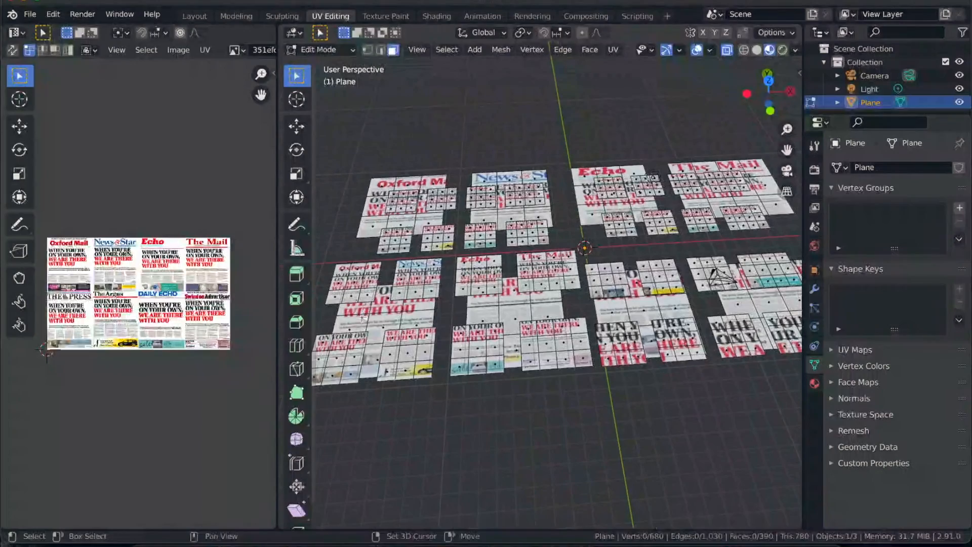
{"action": "left_click", "coordinate": [13, 50]}
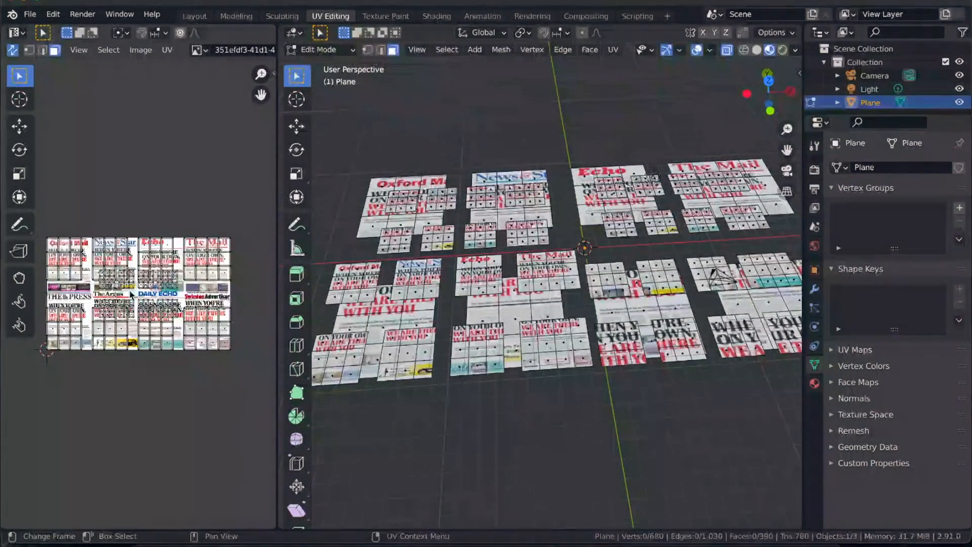
{"action": "left_click", "coordinate": [55, 318]}
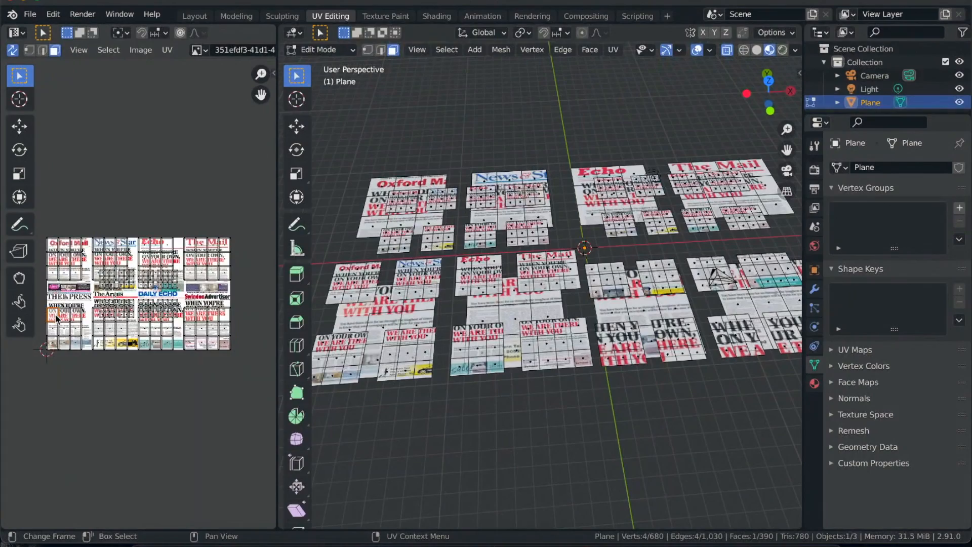
{"action": "left_click", "coordinate": [54, 272]}
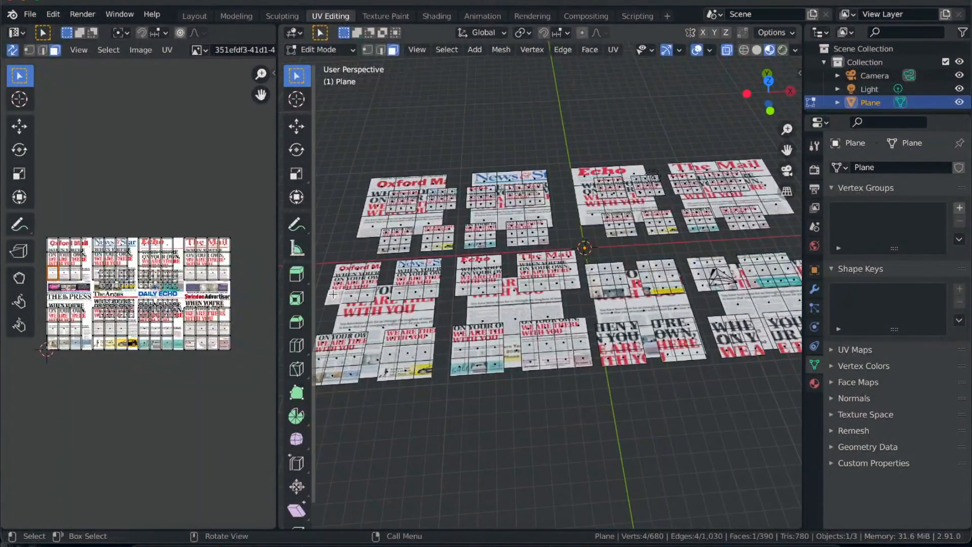
{"action": "left_click", "coordinate": [342, 272], "text": "shift"}
{"action": "left_click", "coordinate": [368, 272], "text": "shift"}
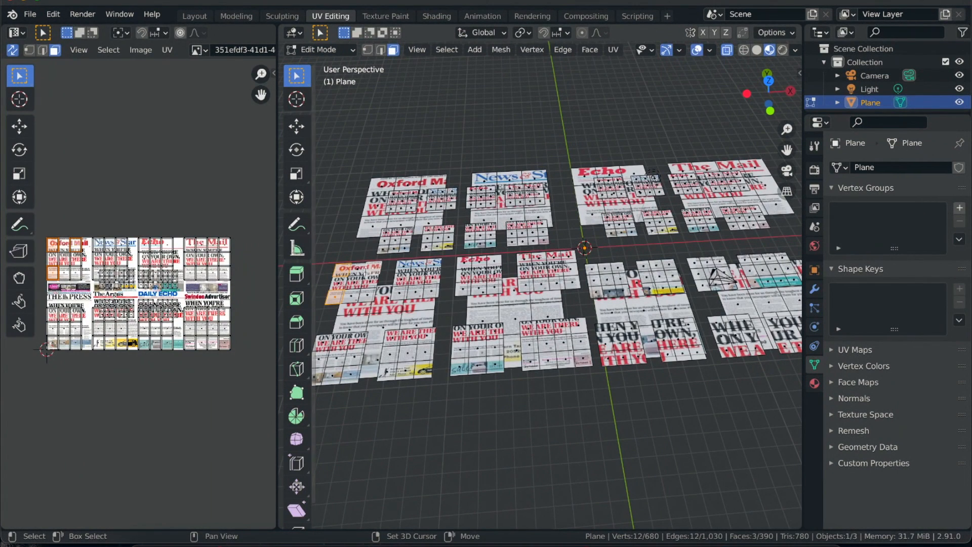
{"action": "left_click_drag", "start_coordinate": [43, 232], "coordinate": [86, 284]}
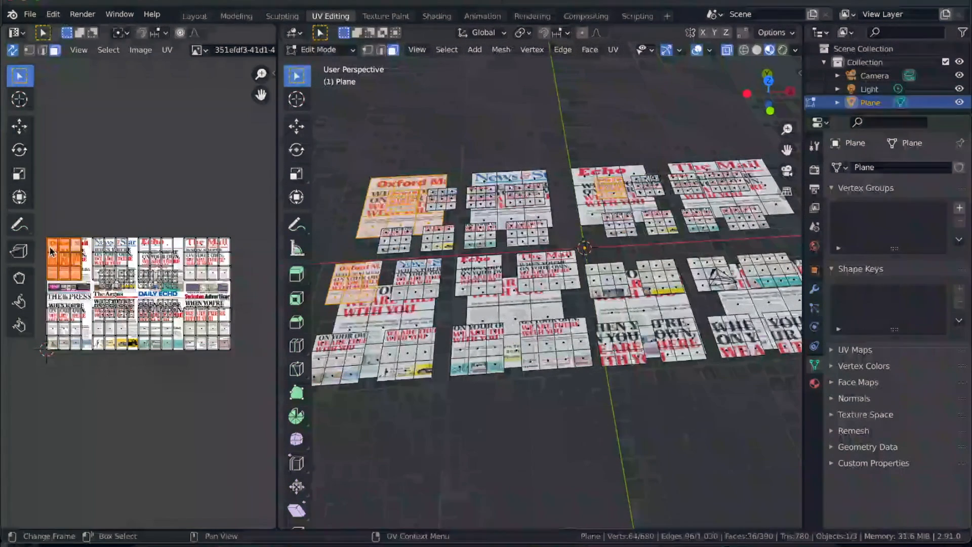
{"action": "left_click", "coordinate": [93, 215]}
- Try circle-selecting the faces of the small Oxford Mail page in the 3D view, and clear the selection
{"action": "scroll", "coordinate": [365, 284], "scroll_direction": "up", "scroll_amount": 2, "text": "ctrl"}
{"action": "middle_click_drag", "start_coordinate": [365, 283], "coordinate": [367, 283]}
{"action": "scroll", "coordinate": [367, 282], "scroll_direction": "up", "scroll_amount": 2}
{"action": "key", "text": "c"}
{"action": "mouse_move", "coordinate": [440, 231]}
{"action": "left_mouse_down"}
{"action": "mouse_move", "coordinate": [430, 242]}
{"action": "mouse_move", "coordinate": [436, 249]}
{"action": "mouse_move", "coordinate": [455, 234]}
{"action": "left_mouse_up"}
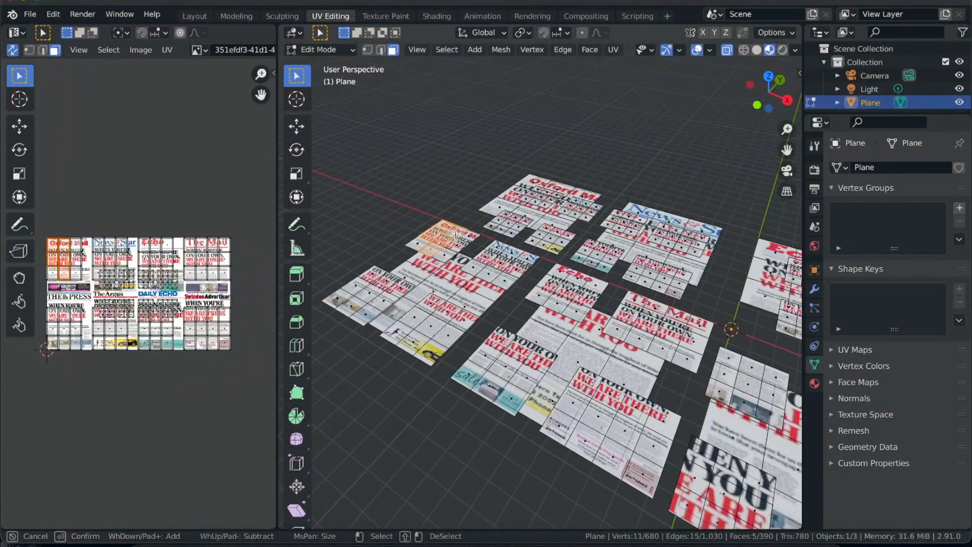
{"action": "key", "text": "Escape"}
{"action": "key", "text": "alt+a"}
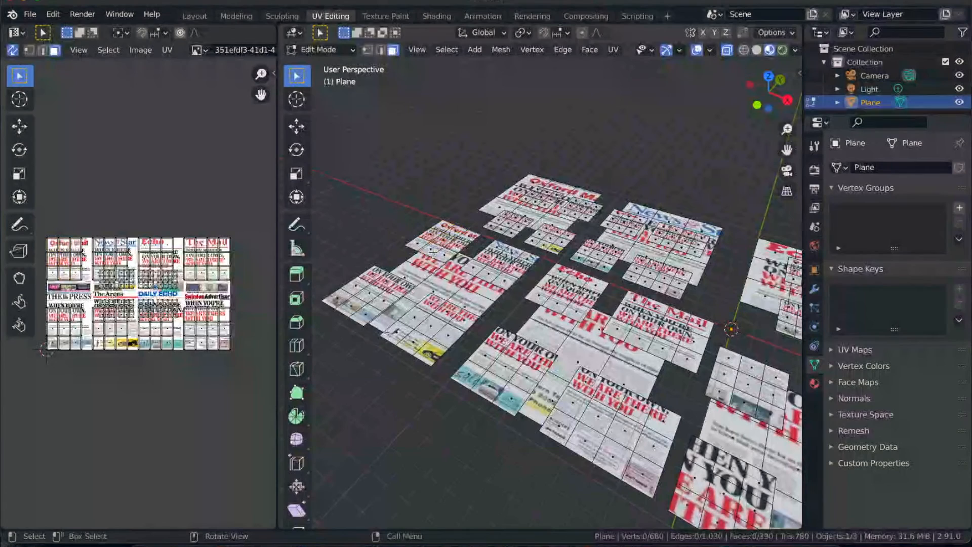
- Select one face on each of the eight medium pages over the two large pages in front of Oxford Mail and News & Star
{"action": "left_click", "coordinate": [443, 240]}
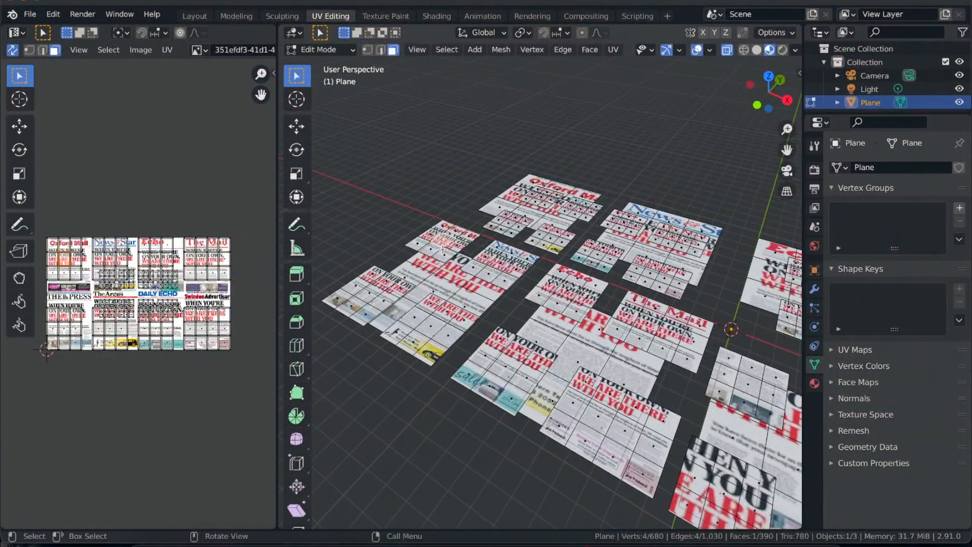
{"action": "left_click", "coordinate": [369, 295], "text": "shift"}
{"action": "left_click", "coordinate": [507, 260], "text": "shift"}
{"action": "left_click", "coordinate": [431, 327], "text": "shift"}
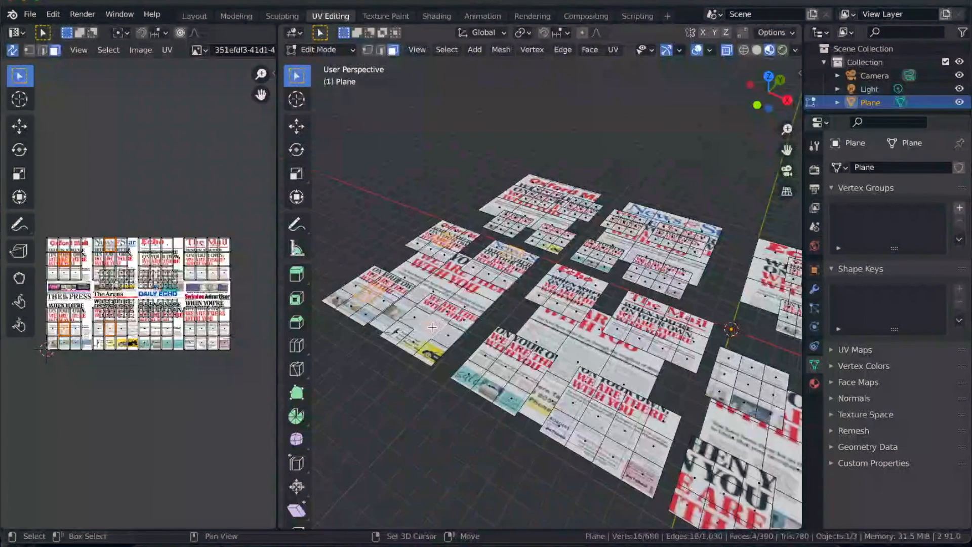
{"action": "left_click", "coordinate": [542, 288], "text": "shift"}
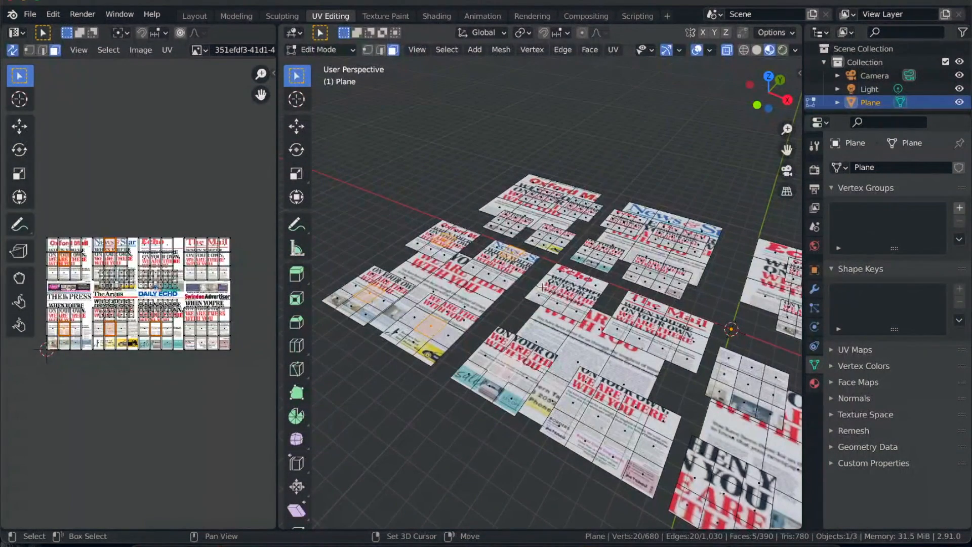
{"action": "left_click", "coordinate": [573, 288], "text": "shift"}
{"action": "left_click", "coordinate": [661, 322], "text": "shift"}
{"action": "middle_click_drag", "start_coordinate": [651, 340], "coordinate": [713, 362]}
{"action": "left_click", "coordinate": [712, 363], "text": "shift"}
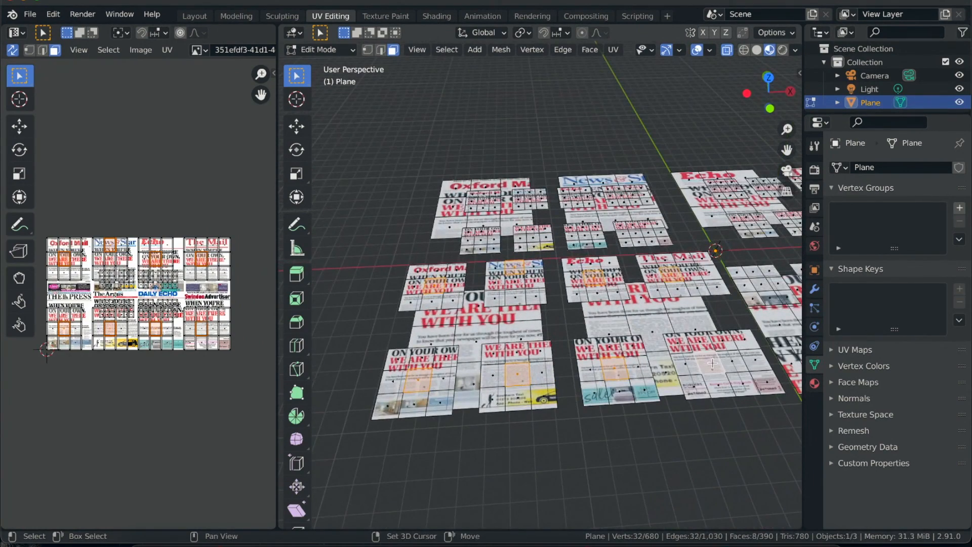
- Extend the selection to all linked faces and scale their UVs down to about 0.35 in the UV editor
{"action": "left_click", "coordinate": [447, 49]}
{"action": "mouse_move", "coordinate": [514, 200]}
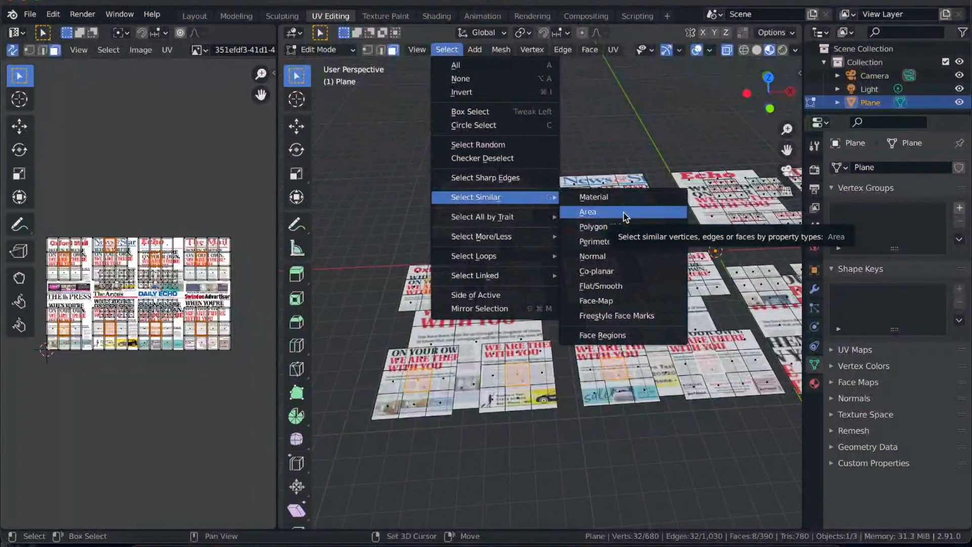
{"action": "mouse_move", "coordinate": [520, 226]}
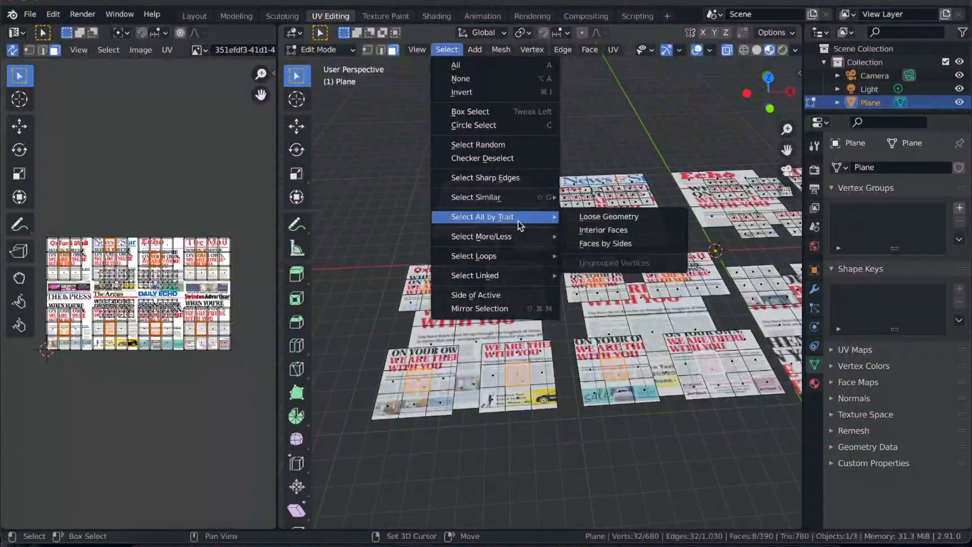
{"action": "mouse_move", "coordinate": [523, 256]}
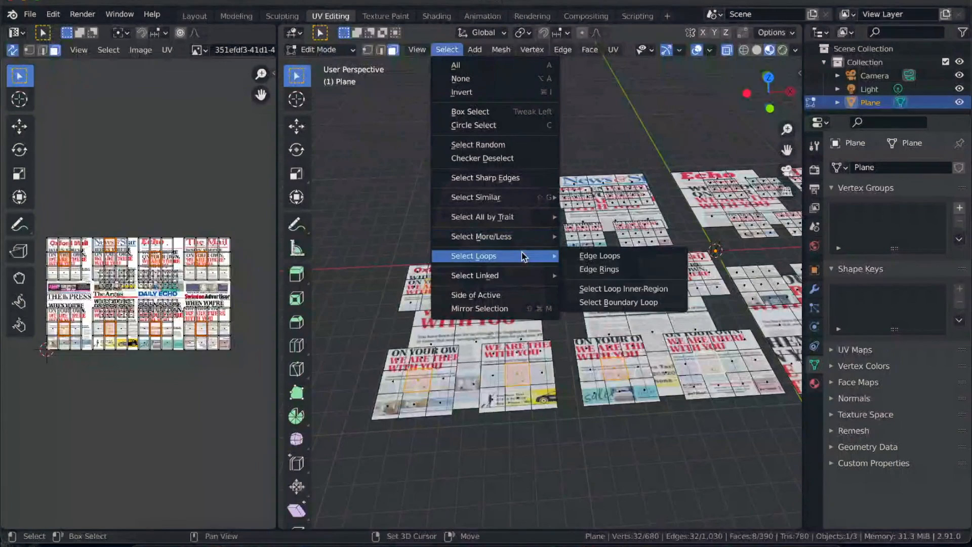
{"action": "mouse_move", "coordinate": [522, 276]}
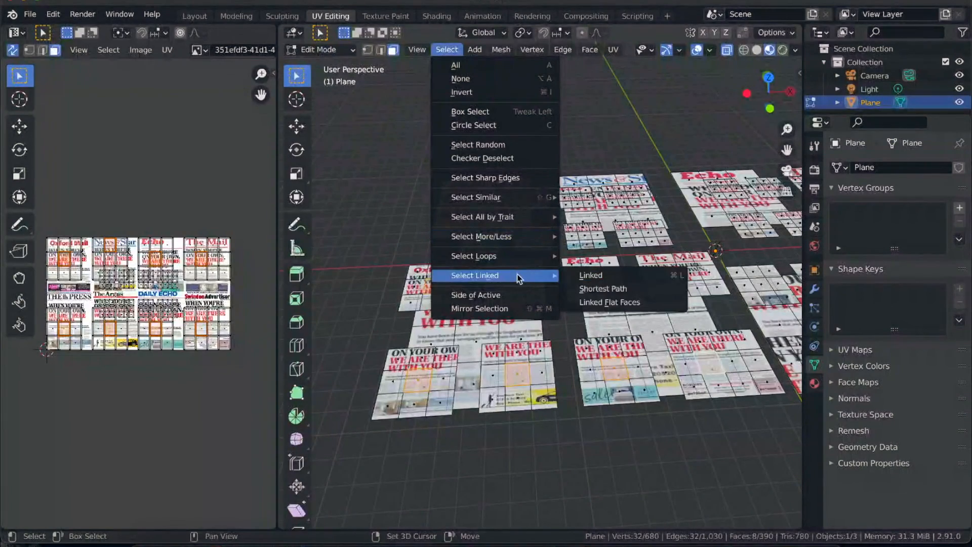
{"action": "left_click", "coordinate": [603, 276]}
{"action": "key", "text": "a"}
{"action": "key", "text": "g"}
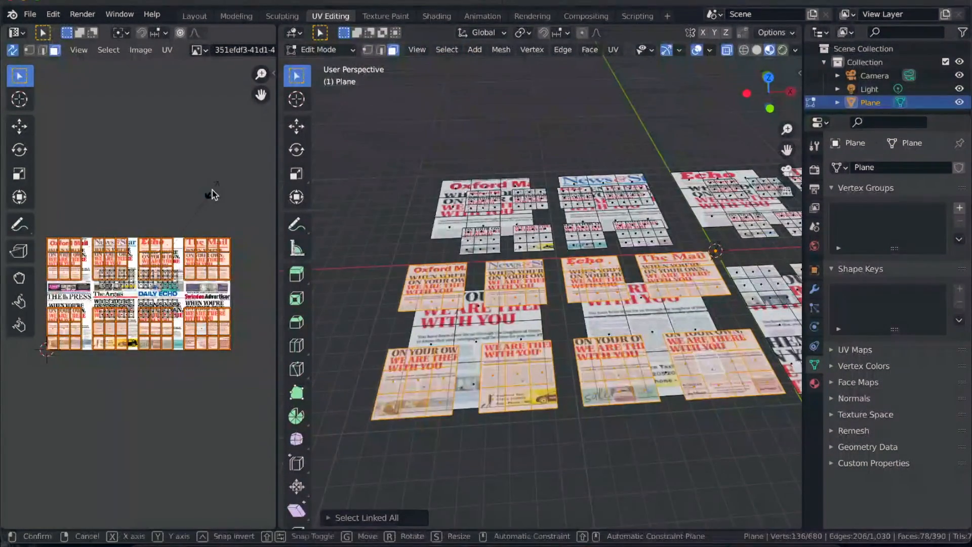
{"action": "key", "text": "s"}
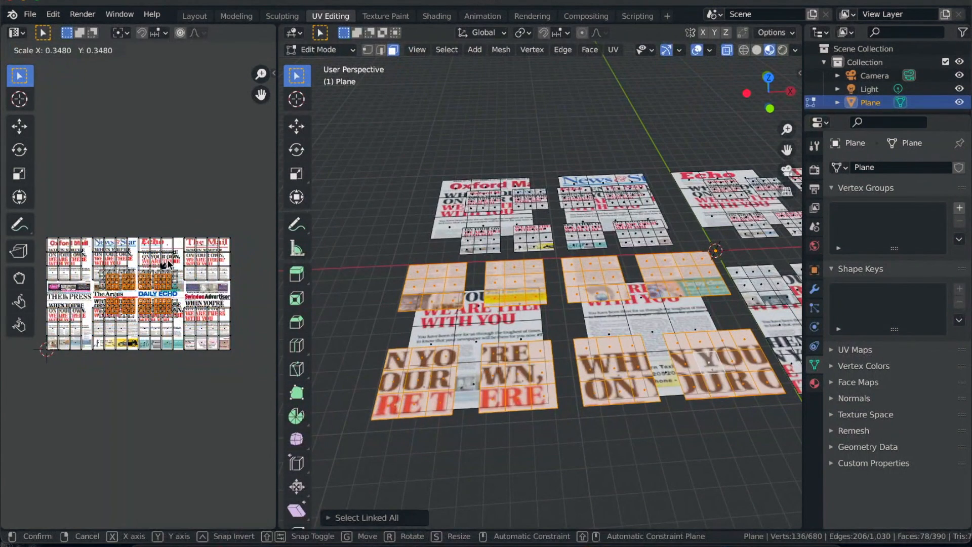
{"action": "left_click", "coordinate": [170, 264]}
- Try to select the small pages over the Oxford Mail and News & Star pages through their linked faces
{"action": "left_click", "coordinate": [476, 200]}
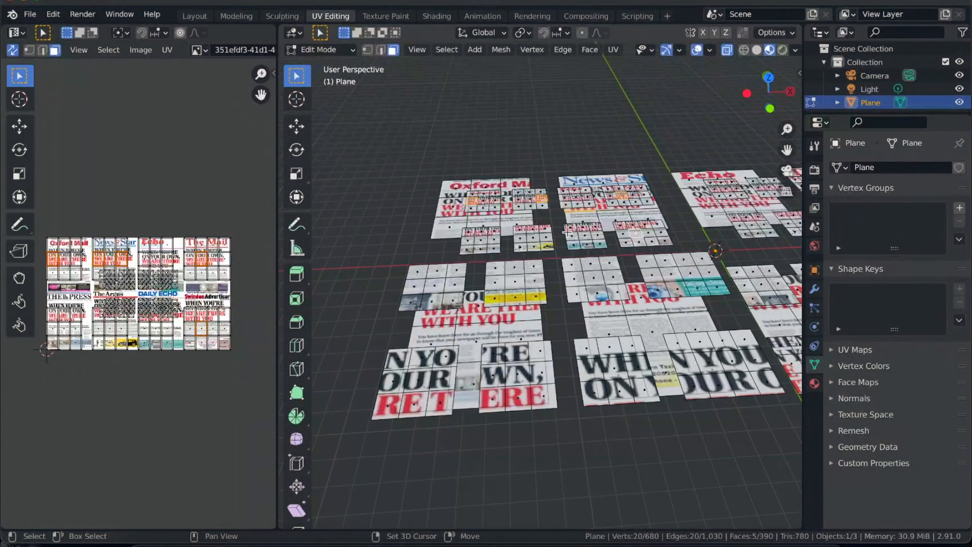
{"action": "left_click", "coordinate": [584, 231], "text": "shift"}
{"action": "left_click", "coordinate": [494, 235], "text": "shift"}
{"action": "left_click", "coordinate": [491, 237], "text": "shift"}
{"action": "left_click", "coordinate": [443, 50]}
{"action": "mouse_move", "coordinate": [479, 275]}
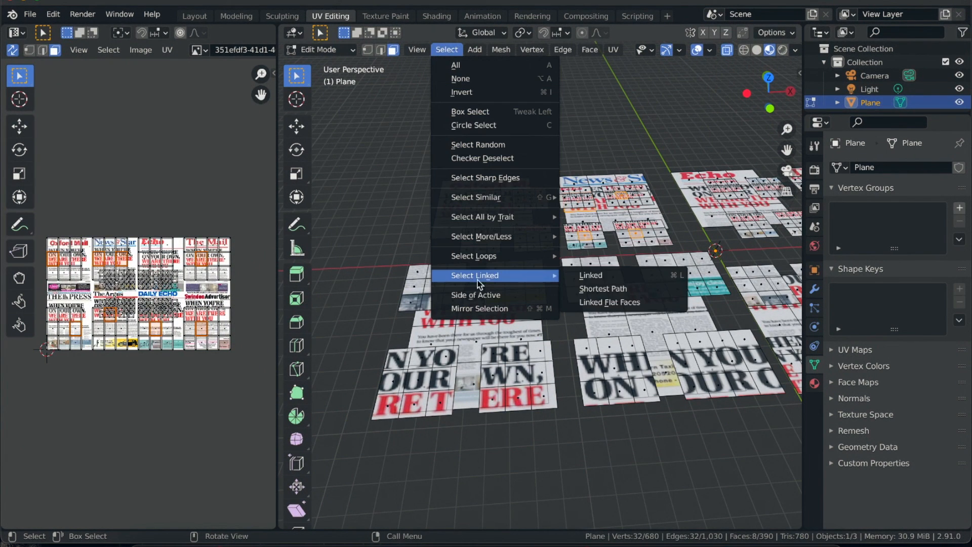
{"action": "left_click", "coordinate": [590, 276]}
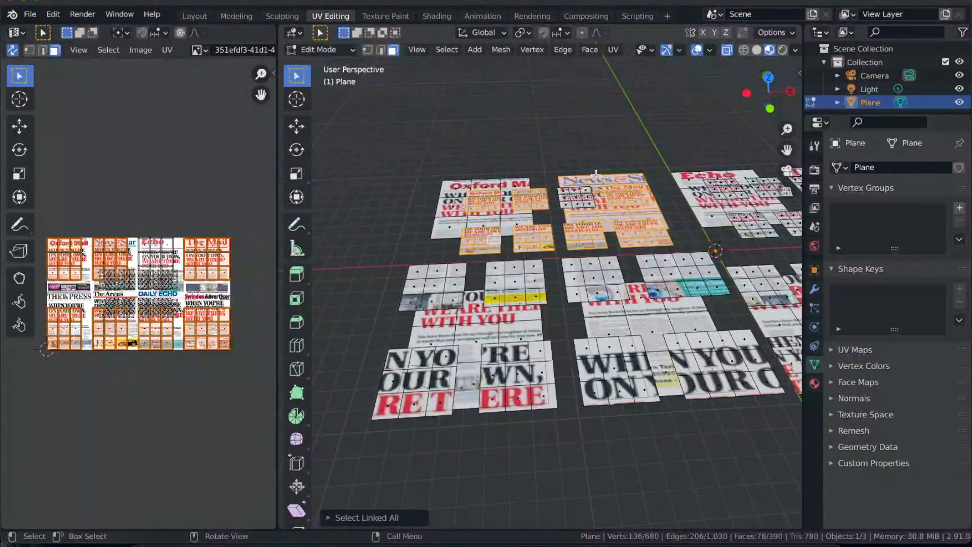
- Select one face on each of the eight small pages over the large Oxford Mail and News & Star pages
{"action": "left_click", "coordinate": [577, 198]}
{"action": "left_click", "coordinate": [485, 199], "text": "shift"}
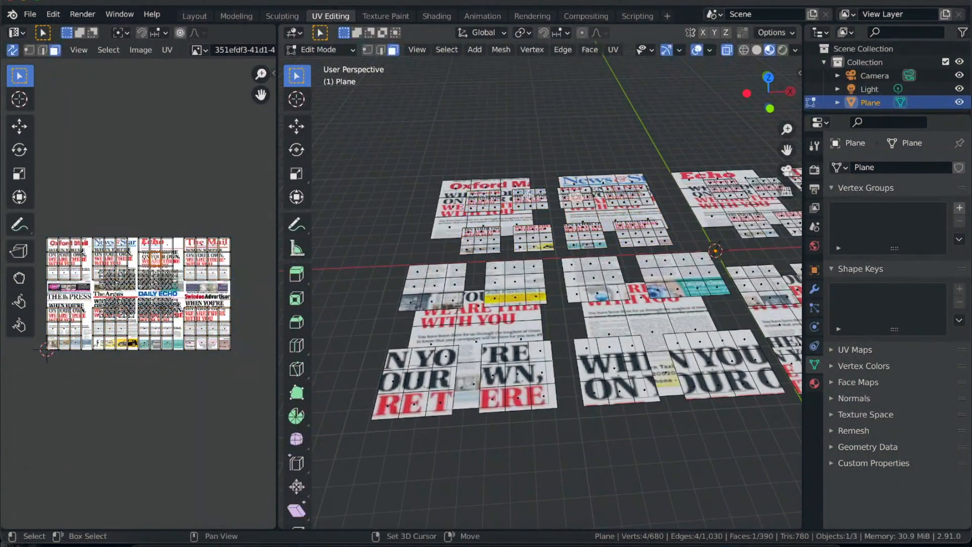
{"action": "left_click", "coordinate": [529, 191], "text": "shift"}
{"action": "left_click", "coordinate": [624, 202], "text": "shift"}
{"action": "left_click", "coordinate": [639, 239], "text": "shift"}
{"action": "left_click", "coordinate": [586, 236], "text": "shift"}
{"action": "left_click", "coordinate": [533, 237], "text": "shift"}
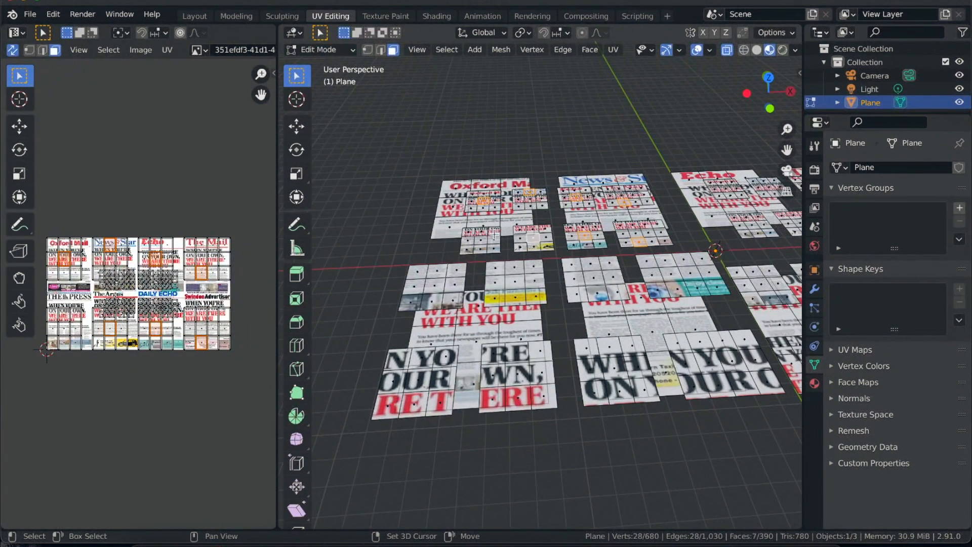
{"action": "left_click", "coordinate": [485, 238], "text": "shift"}
- Grow the selection to the linked faces of those small pages and shrink their UVs in the UV editor
{"action": "left_click", "coordinate": [445, 49]}
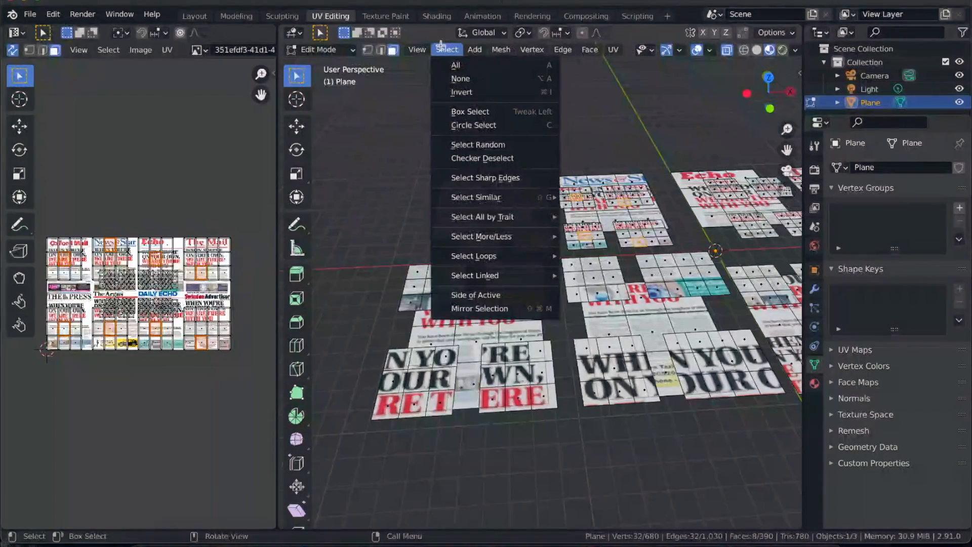
{"action": "mouse_move", "coordinate": [500, 277]}
{"action": "left_click", "coordinate": [591, 276]}
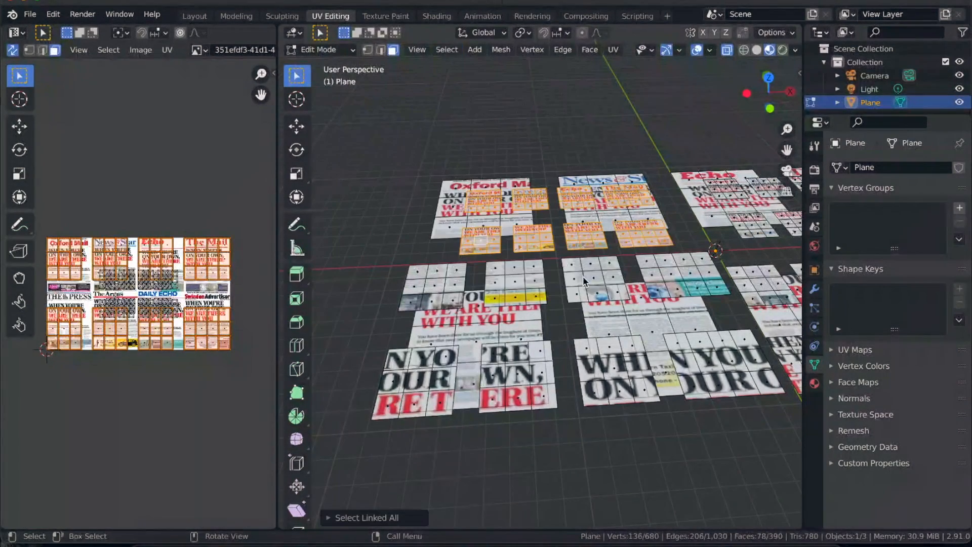
{"action": "key", "text": "s"}
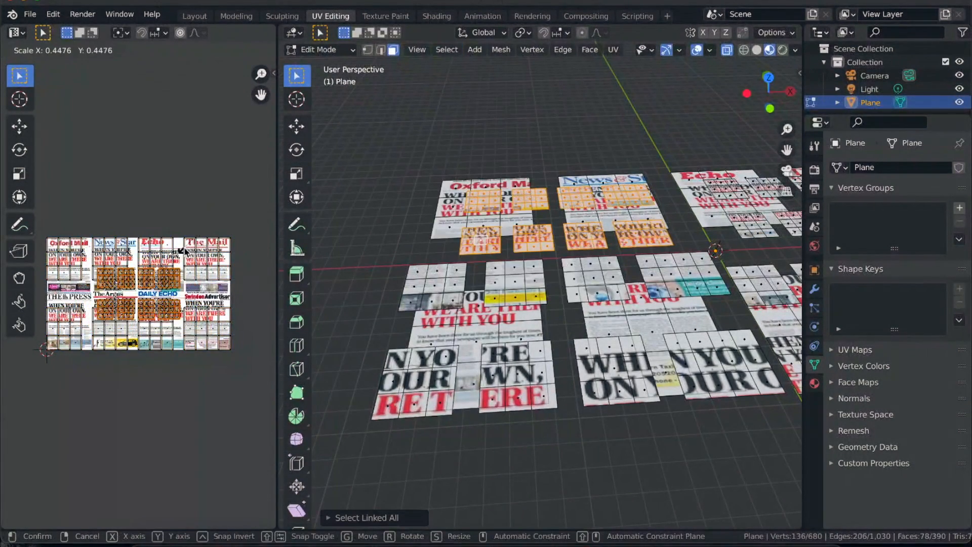
{"action": "left_click", "coordinate": [179, 252]}
- Select one face on each of the small pages over the large Echo and The Mail pages
{"action": "middle_click_drag", "start_coordinate": [534, 221], "coordinate": [570, 247]}
{"action": "middle_click_drag", "start_coordinate": [517, 299], "coordinate": [441, 347], "text": "shift"}
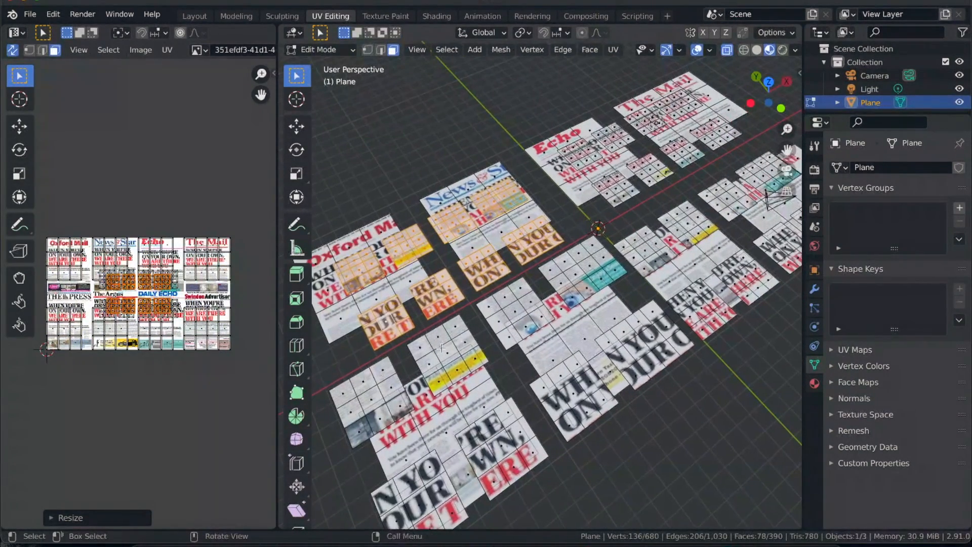
{"action": "left_click", "coordinate": [584, 154]}
{"action": "left_click", "coordinate": [620, 138], "text": "shift"}
{"action": "left_click", "coordinate": [649, 123], "text": "shift"}
{"action": "left_click", "coordinate": [704, 128], "text": "shift"}
{"action": "left_click", "coordinate": [722, 139], "text": "shift"}
{"action": "left_click", "coordinate": [685, 155], "text": "shift"}
{"action": "left_click", "coordinate": [655, 166], "text": "shift"}
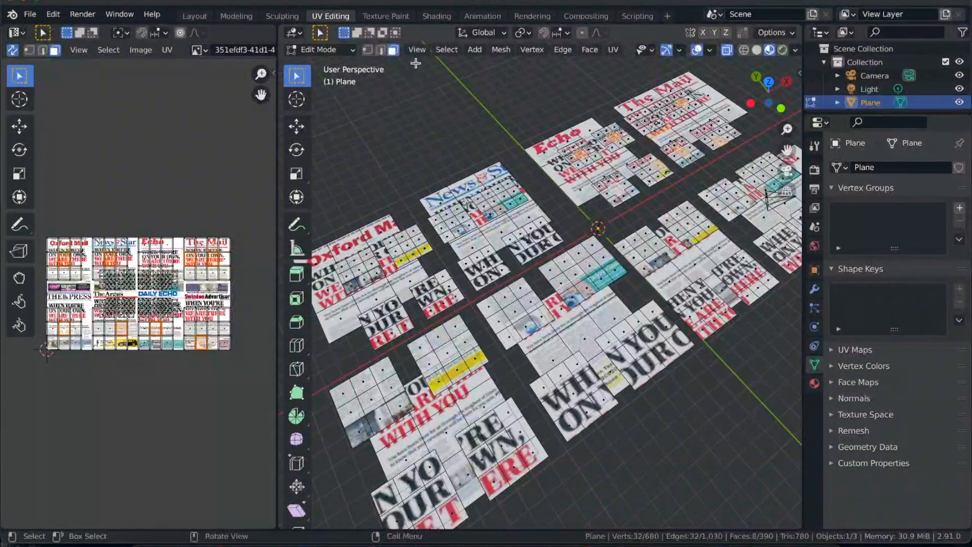
- Select all faces linked to the picked Echo and The Mail faces and scale their UVs down strongly
{"action": "left_click", "coordinate": [446, 49]}
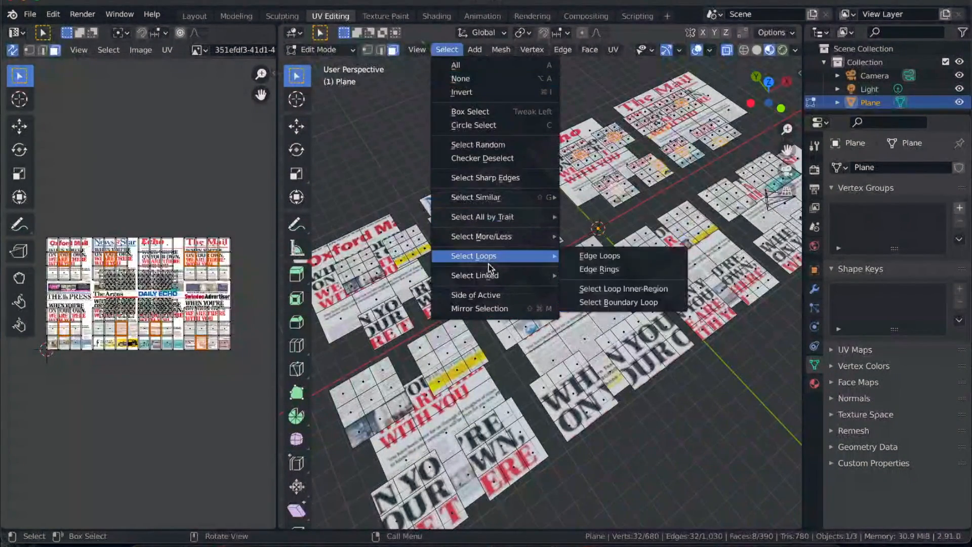
{"action": "left_click", "coordinate": [592, 273]}
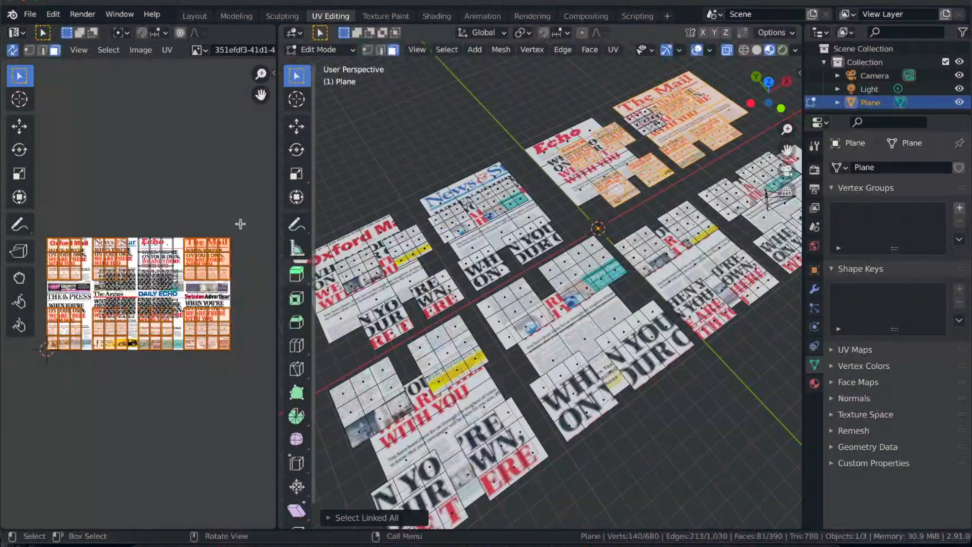
{"action": "key", "text": "s"}
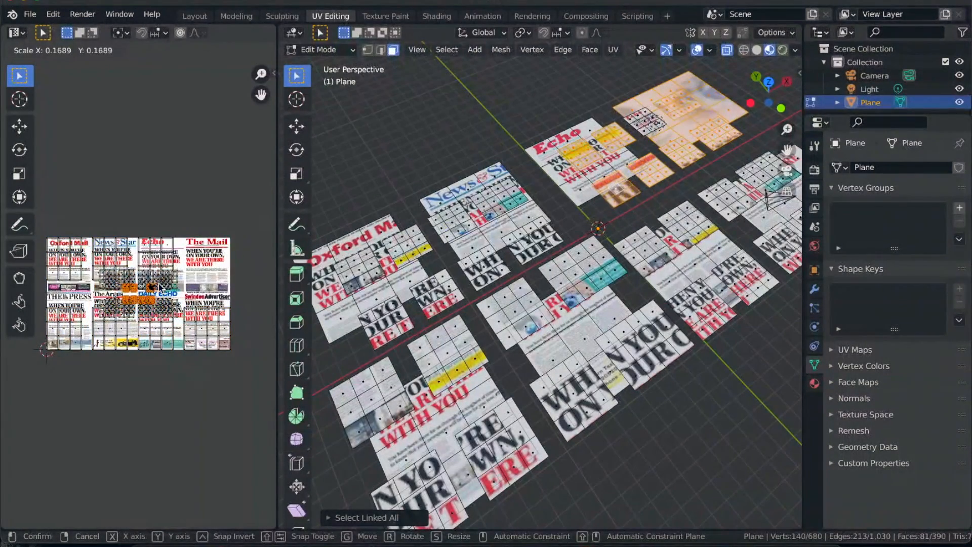
{"action": "left_click", "coordinate": [165, 286]}
- Return to Object Mode and look over the textured pages from several angles
{"action": "scroll", "coordinate": [732, 294], "scroll_direction": "right", "scroll_amount": 5, "text": "shift"}
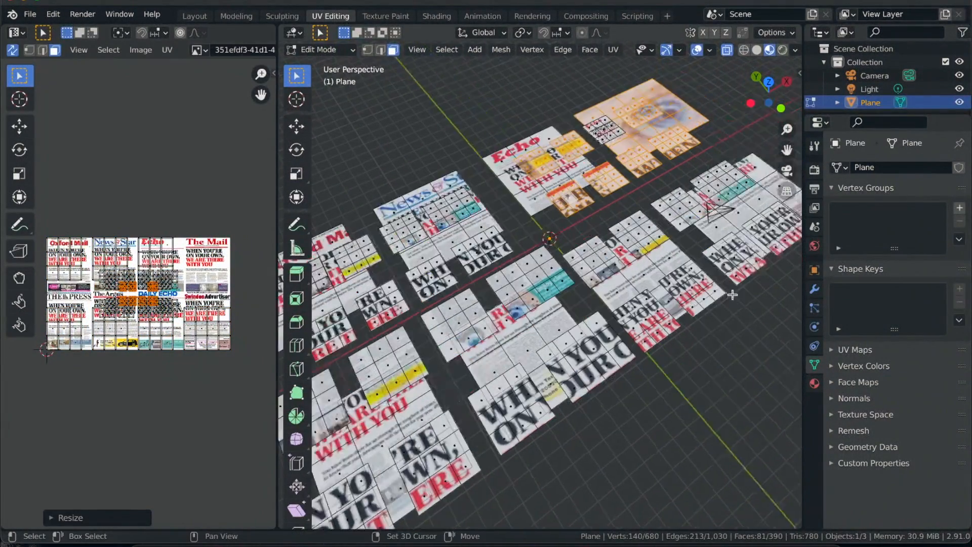
{"action": "key", "text": "Tab"}
{"action": "scroll", "coordinate": [515, 287], "scroll_direction": "down", "scroll_amount": 6}
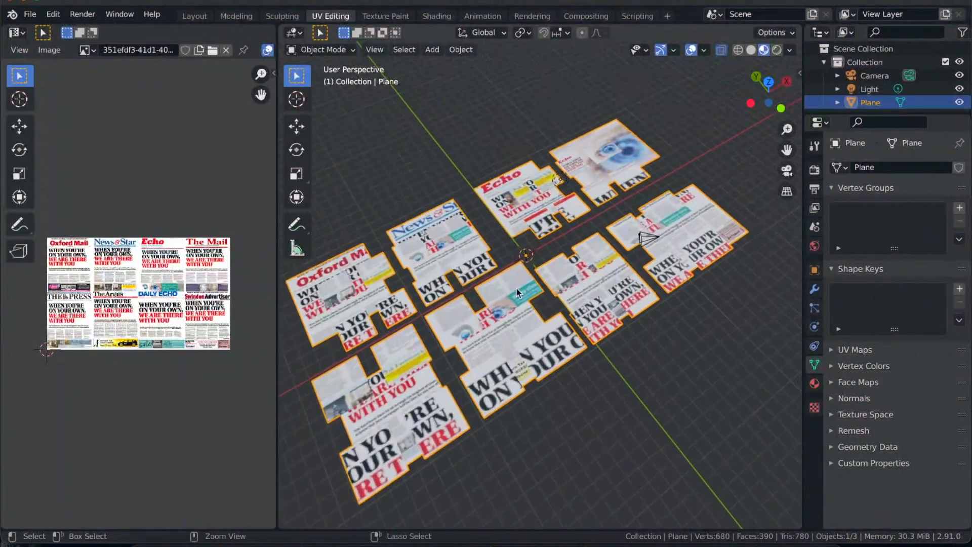
{"action": "scroll", "coordinate": [515, 288], "scroll_direction": "right", "scroll_amount": 5}
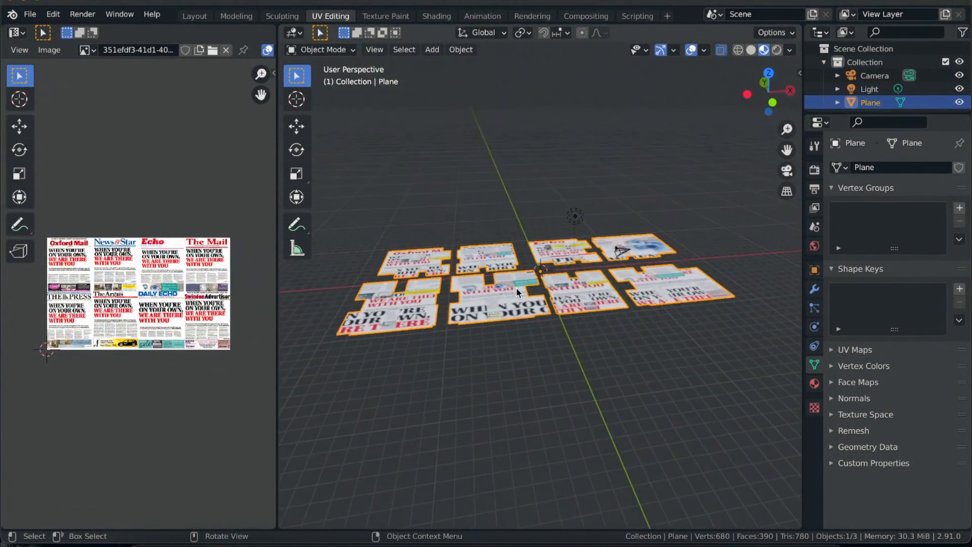
{"action": "scroll", "coordinate": [516, 287], "scroll_direction": "left", "scroll_amount": 10}
- Add a plane mesh and scale it up about 44 times to form a ground under the pages
{"action": "key", "text": "shift+a"}
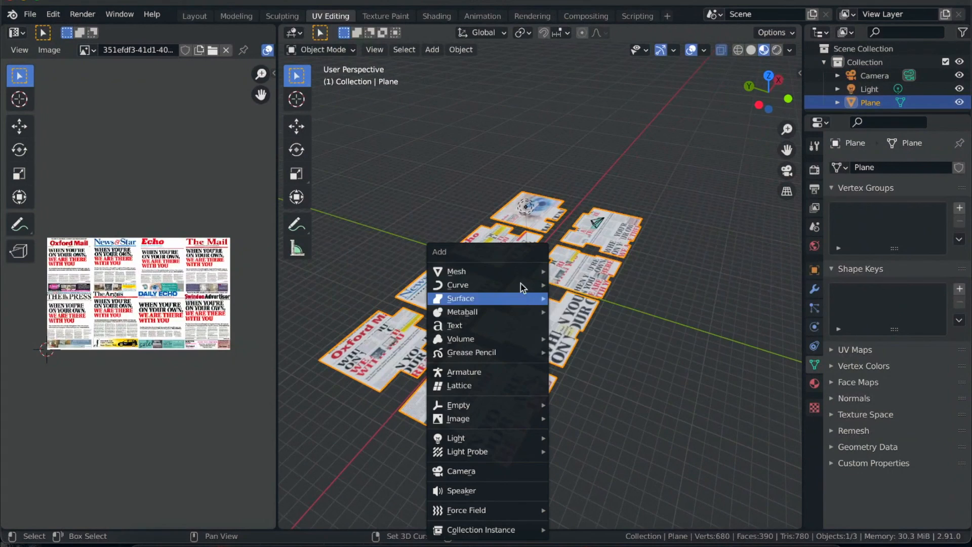
{"action": "mouse_move", "coordinate": [516, 273]}
{"action": "left_click", "coordinate": [577, 271]}
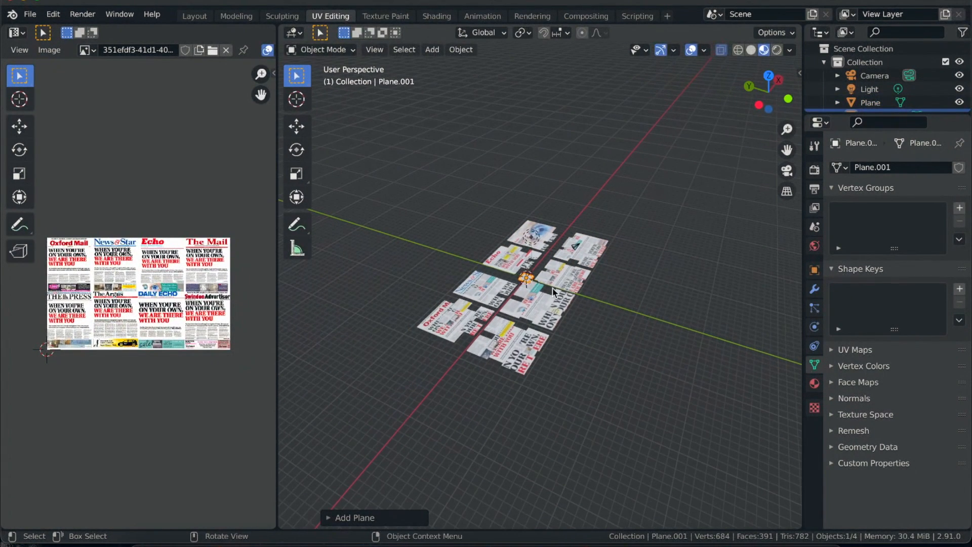
{"action": "key", "text": "s"}
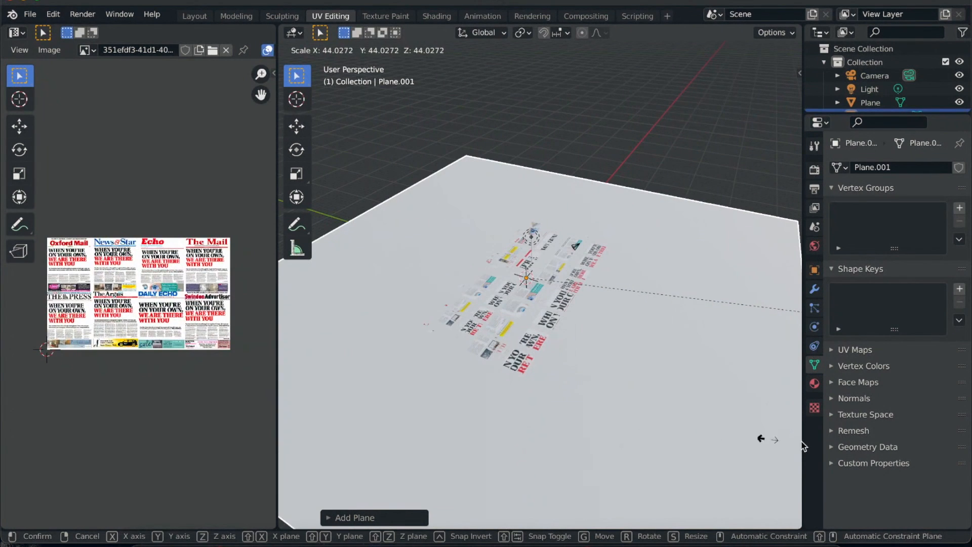
{"action": "left_click", "coordinate": [349, 453]}
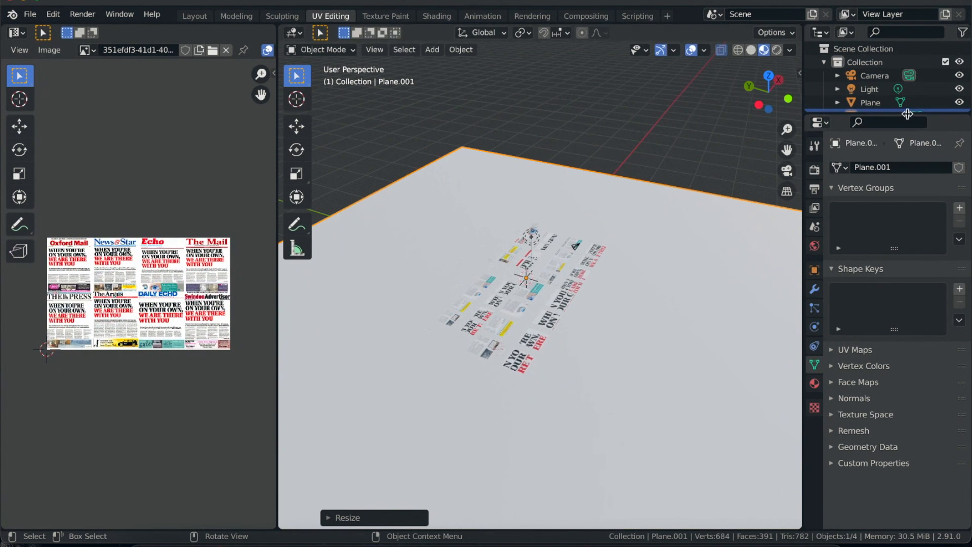
- Enlarge the outliner and rename the page mesh object Plane to News Papers
{"action": "left_click_drag", "start_coordinate": [907, 113], "coordinate": [899, 242]}
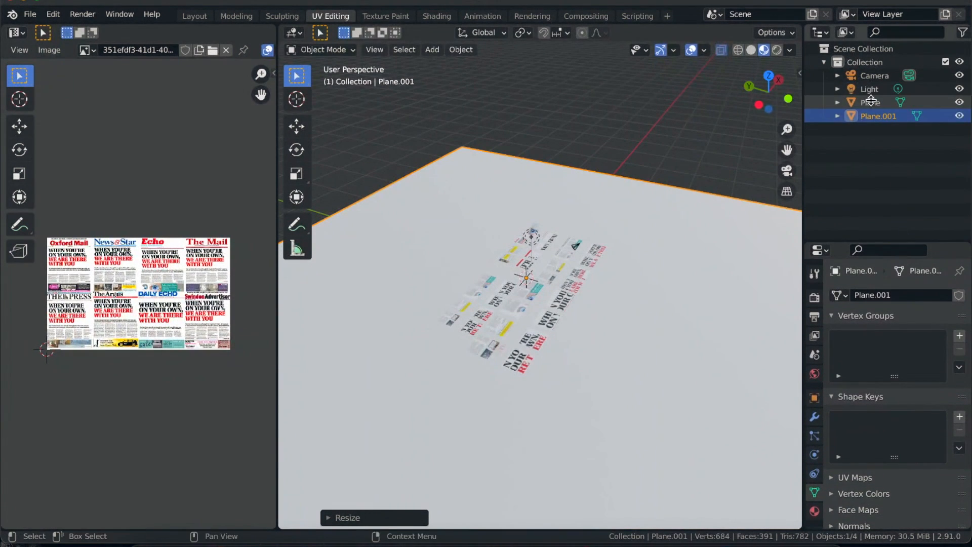
{"action": "left_click", "coordinate": [887, 97]}
{"action": "double_click", "coordinate": [877, 103]}
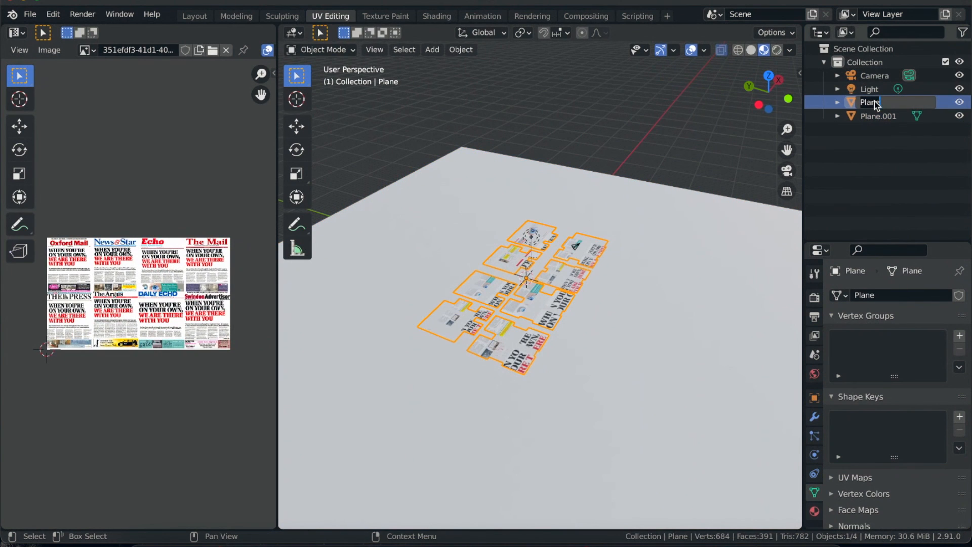
{"action": "type", "text": "News Papers"}
{"action": "key", "text": "Return"}
- Rename the large plane object Plane.001 to Ground
{"action": "left_click", "coordinate": [886, 116]}
{"action": "double_click", "coordinate": [885, 116]}
{"action": "type", "text": "Ground"}
{"action": "key", "text": "Return"}
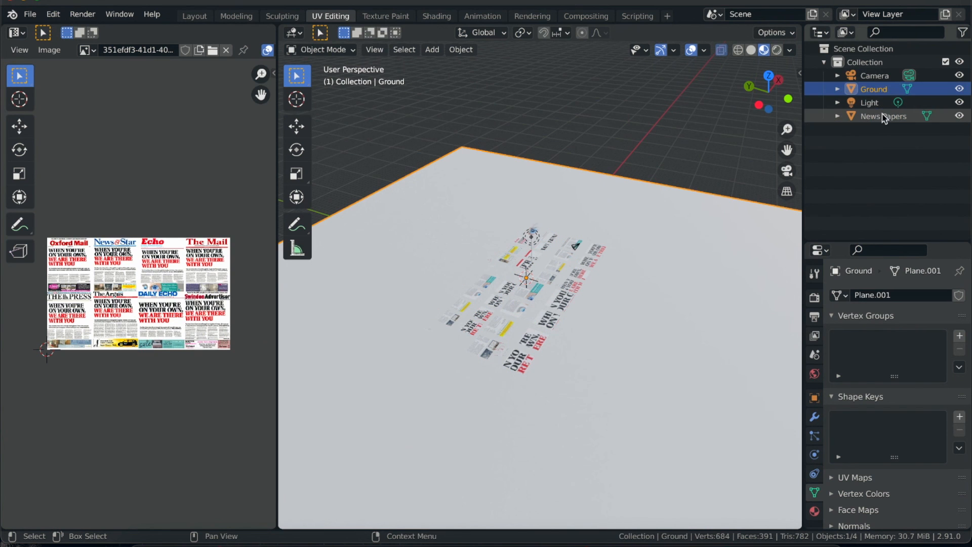
{"action": "scroll", "coordinate": [430, 351], "scroll_direction": "right", "scroll_amount": 10}
{"action": "scroll", "coordinate": [430, 356], "scroll_direction": "right", "scroll_amount": 8}
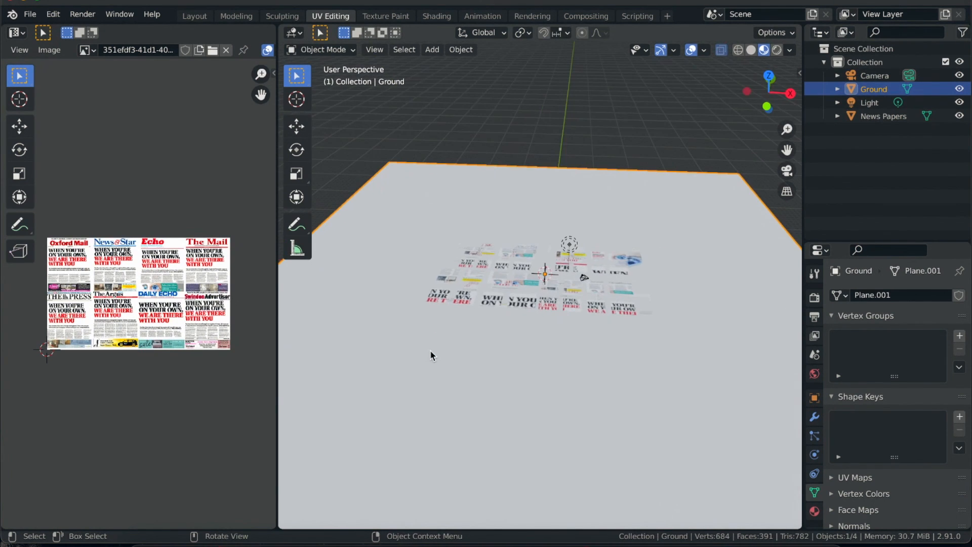
{"action": "scroll", "coordinate": [430, 356], "scroll_direction": "left", "scroll_amount": 10}
{"action": "scroll", "coordinate": [431, 350], "scroll_direction": "up", "scroll_amount": 6}
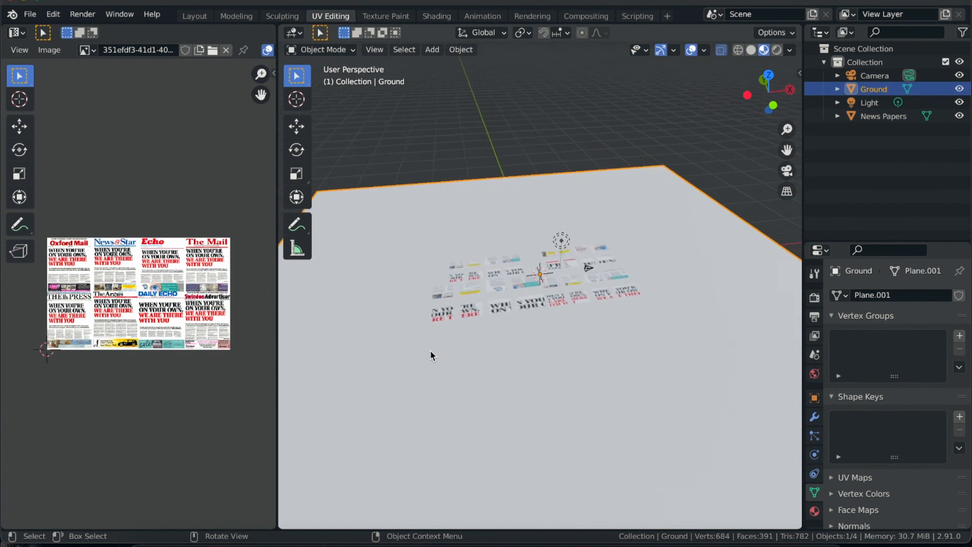
- Switch the 3D viewport to solid shading and turn off X-ray display
{"action": "scroll", "coordinate": [430, 355], "scroll_direction": "right", "scroll_amount": 10}
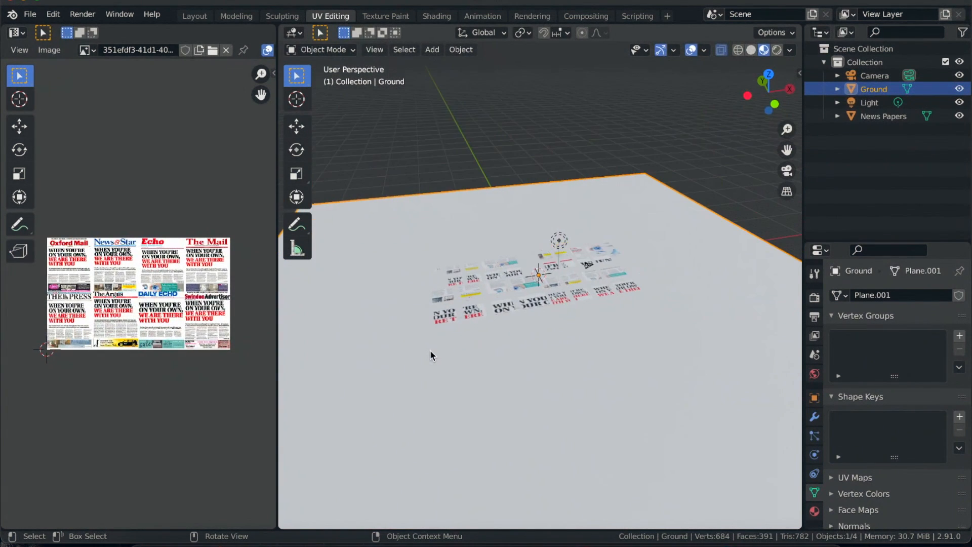
{"action": "left_click", "coordinate": [754, 52]}
{"action": "scroll", "coordinate": [439, 400], "scroll_direction": "up", "scroll_amount": 5}
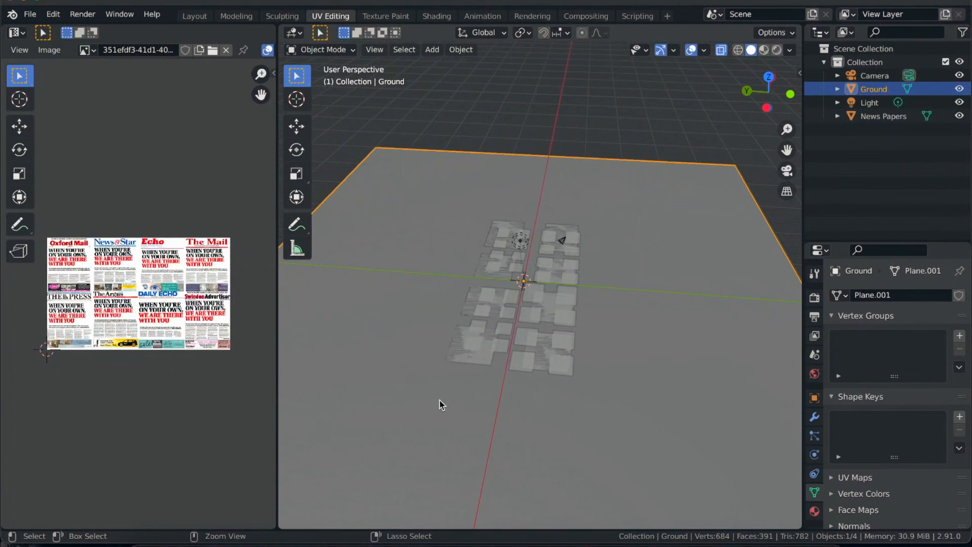
{"action": "key", "text": "alt+z"}
{"action": "scroll", "coordinate": [485, 372], "scroll_direction": "down", "scroll_amount": 10}
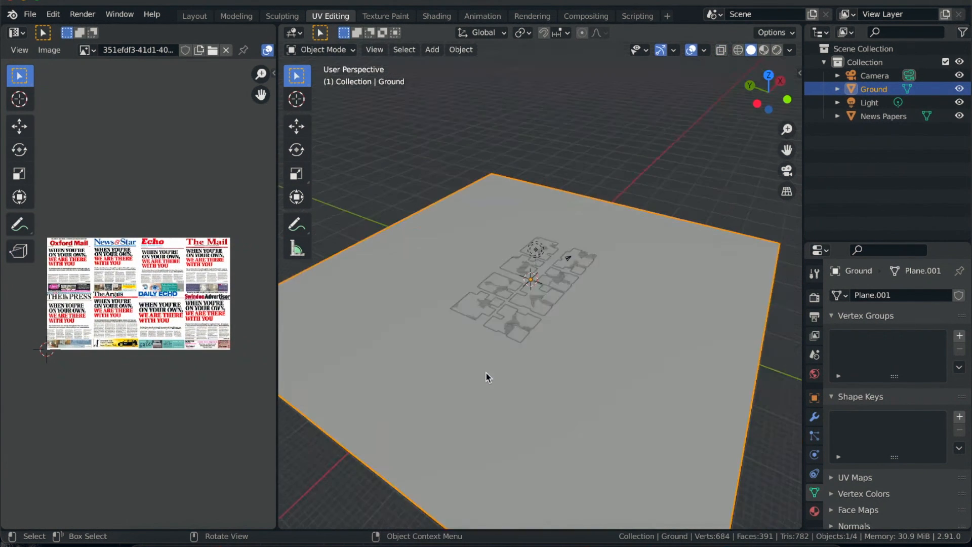
{"action": "scroll", "coordinate": [486, 373], "scroll_direction": "down", "scroll_amount": 5}
{"action": "scroll", "coordinate": [486, 372], "scroll_direction": "up", "scroll_amount": 10}
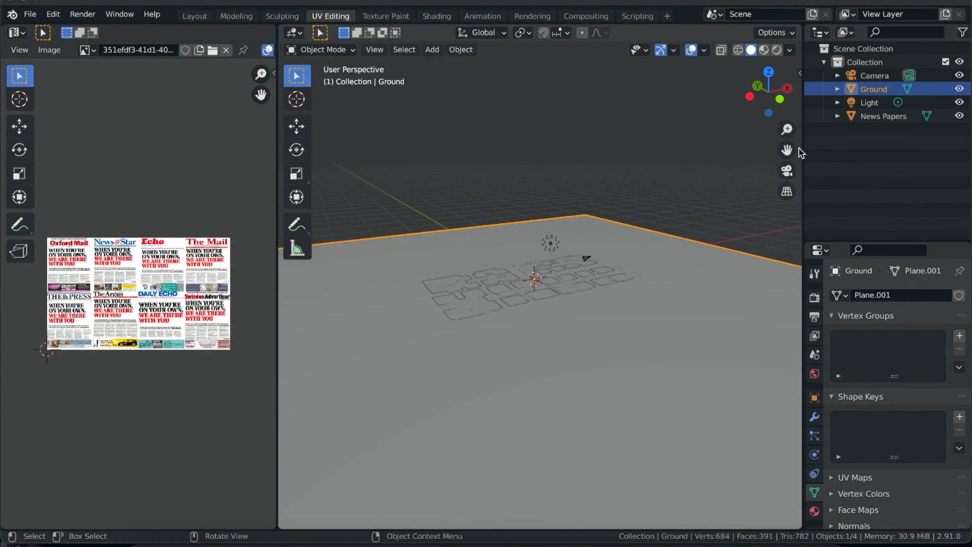
- Raise the News Papers object about 1 m along Z above the ground, check the gap from the side and deselect everything
{"action": "left_click", "coordinate": [869, 116]}
{"action": "scroll", "coordinate": [561, 259], "scroll_direction": "down", "scroll_amount": 3}
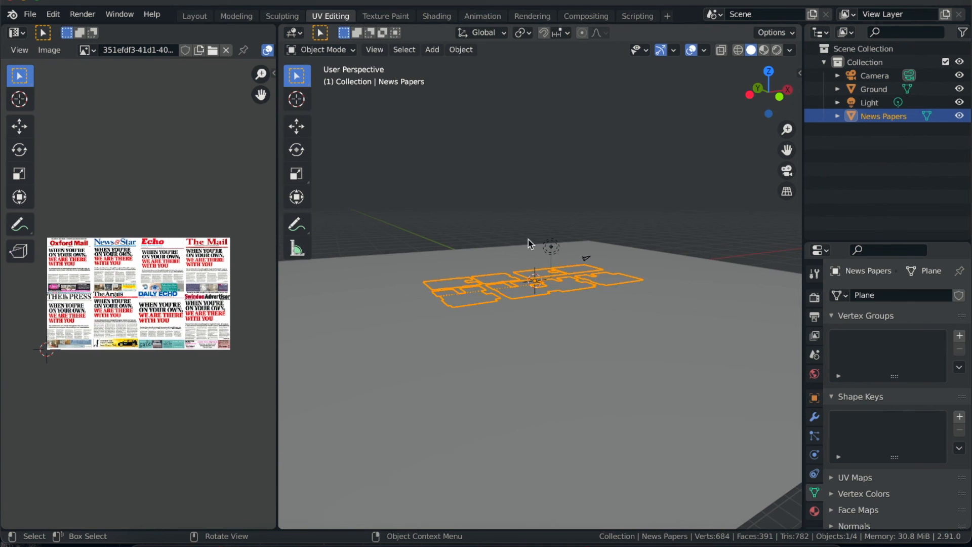
{"action": "key", "text": "g"}
{"action": "key", "text": "z"}
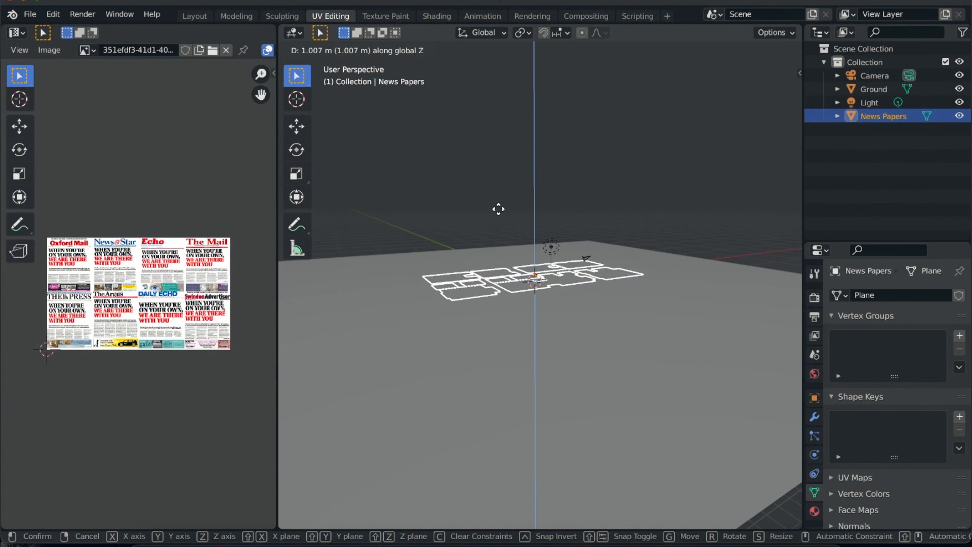
{"action": "left_click", "coordinate": [497, 211]}
{"action": "scroll", "coordinate": [469, 322], "scroll_direction": "down", "scroll_amount": 4}
{"action": "scroll", "coordinate": [469, 322], "scroll_direction": "up", "scroll_amount": 5}
{"action": "scroll", "coordinate": [470, 322], "scroll_direction": "down", "scroll_amount": 3}
{"action": "scroll", "coordinate": [469, 322], "scroll_direction": "down", "scroll_amount": 3}
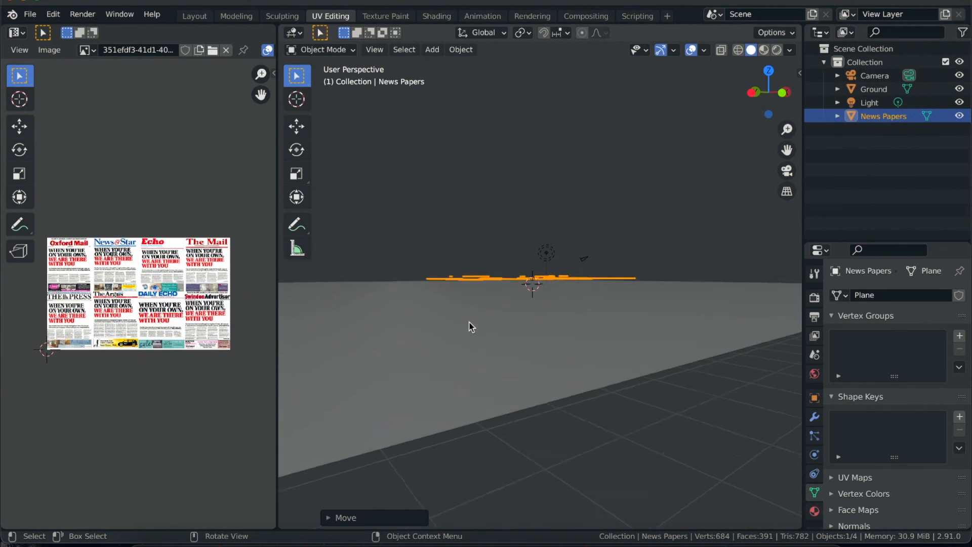
{"action": "scroll", "coordinate": [464, 312], "scroll_direction": "up", "scroll_amount": 5}
{"action": "key", "text": "alt+a"}
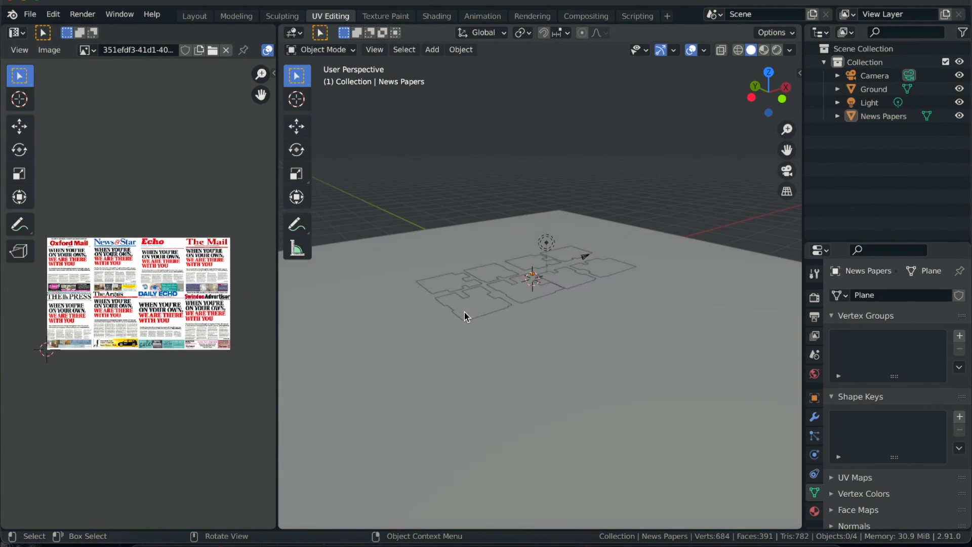
{"action": "scroll", "coordinate": [464, 312], "scroll_direction": "right", "scroll_amount": 4}
{"action": "scroll", "coordinate": [464, 312], "scroll_direction": "down", "scroll_amount": 1, "text": "ctrl"}
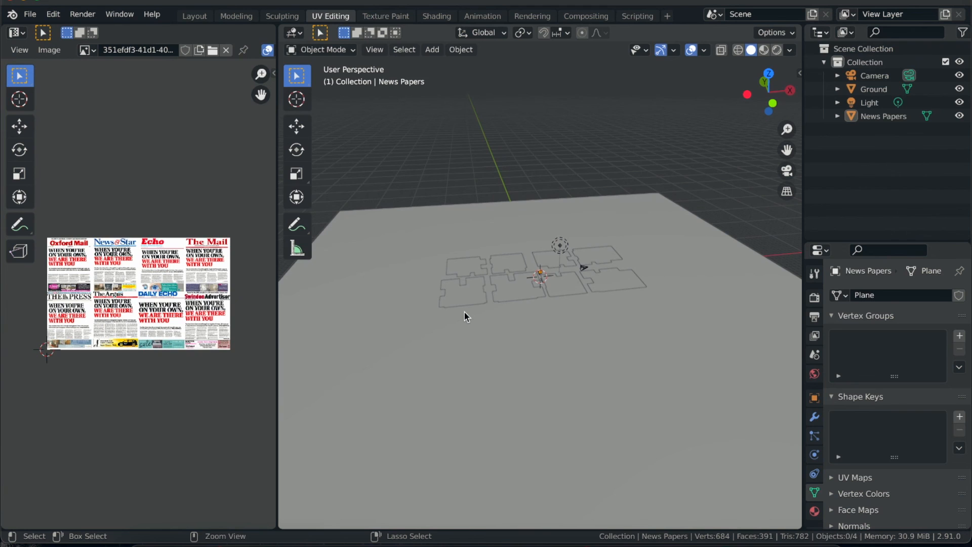
- Save the project as Soft bodies_TUT.blend in the Wind folder
{"action": "key", "text": "ctrl+s"}
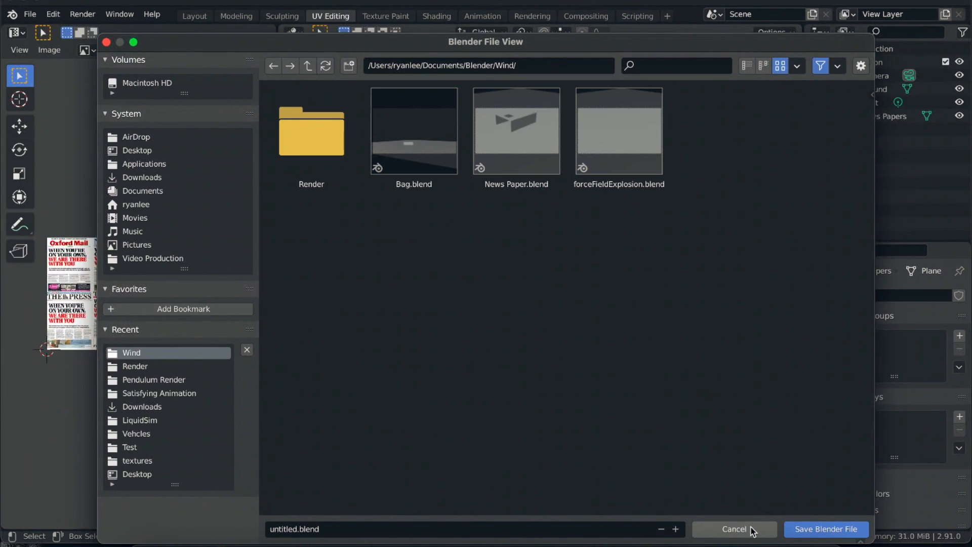
{"action": "left_click", "coordinate": [567, 527]}
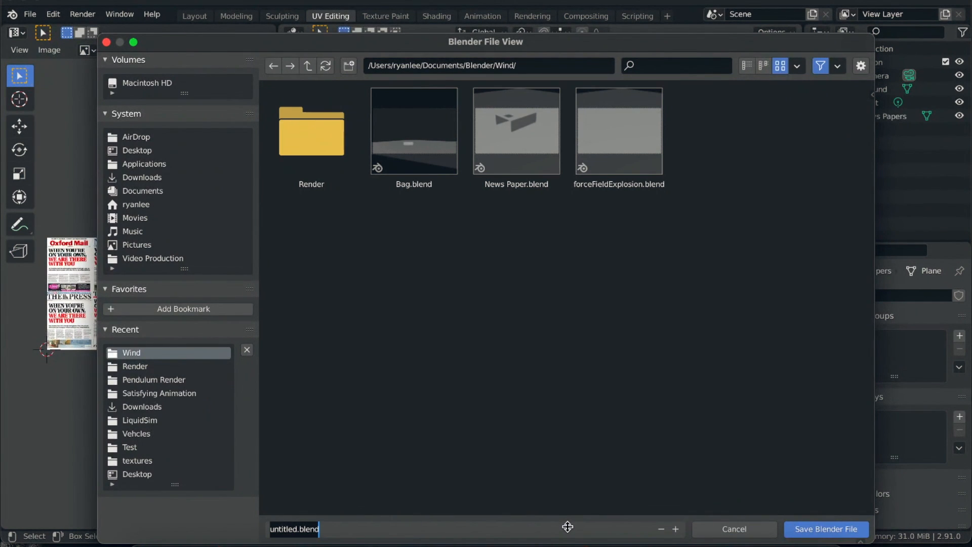
{"action": "type", "text": "W"}
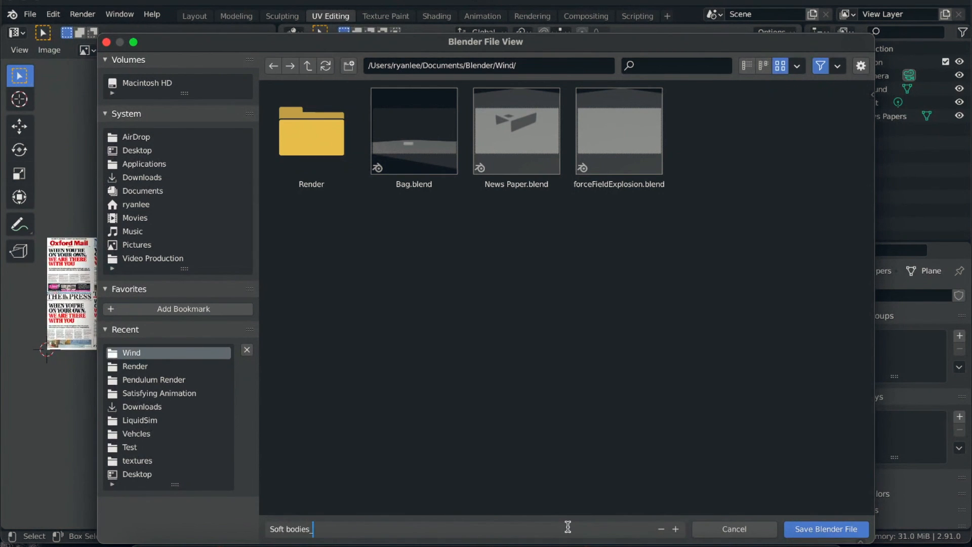
{"action": "key", "text": "Return"}
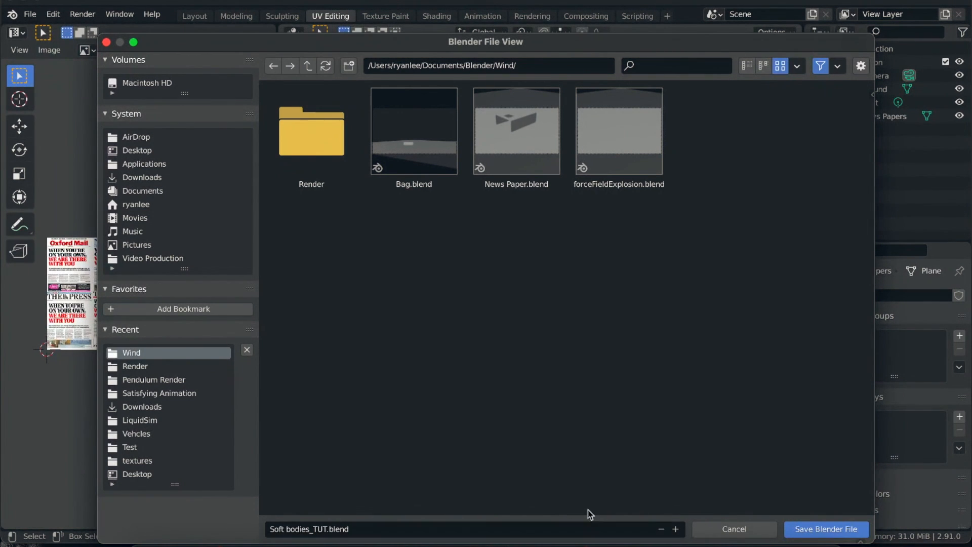
{"action": "left_click", "coordinate": [815, 529]}
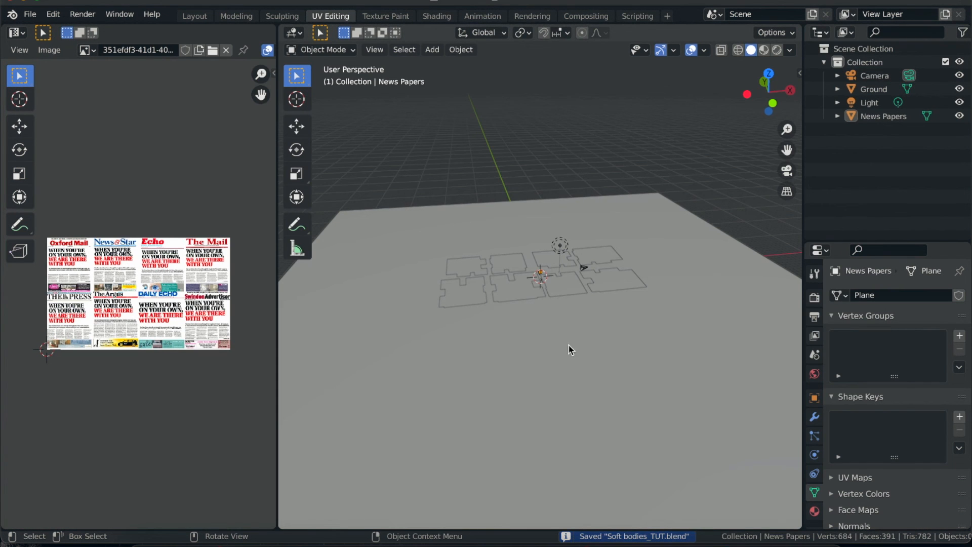
- Examine the newspaper pages and the ground plane from low and high angles
{"action": "scroll", "coordinate": [551, 316], "scroll_direction": "down", "scroll_amount": 10}
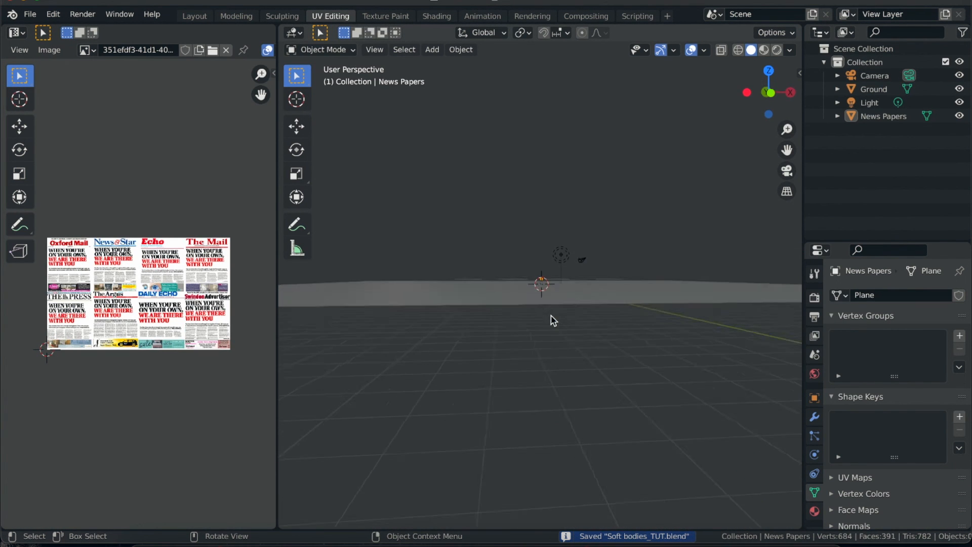
{"action": "scroll", "coordinate": [551, 316], "scroll_direction": "up", "scroll_amount": 5}
{"action": "scroll", "coordinate": [551, 321], "scroll_direction": "up", "scroll_amount": 3}
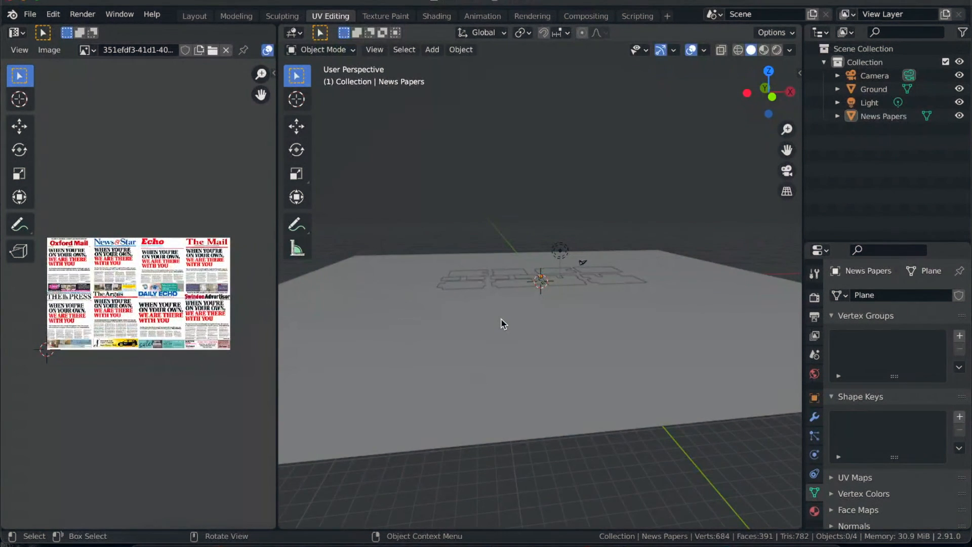
{"action": "scroll", "coordinate": [501, 323], "scroll_direction": "down", "scroll_amount": 6}
{"action": "scroll", "coordinate": [502, 324], "scroll_direction": "up", "scroll_amount": 5}
{"action": "scroll", "coordinate": [501, 323], "scroll_direction": "up", "scroll_amount": 3}
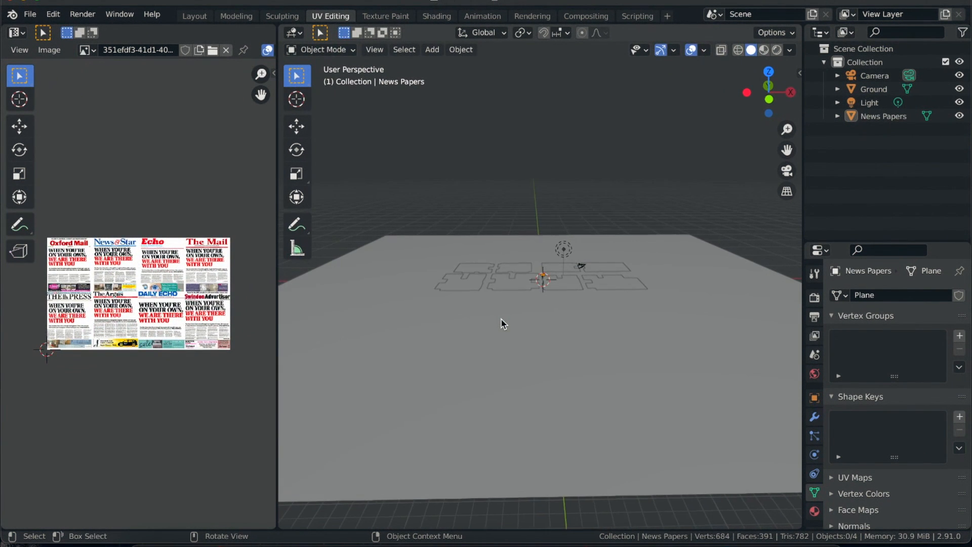
{"action": "scroll", "coordinate": [501, 323], "scroll_direction": "left", "scroll_amount": 3}
{"action": "scroll", "coordinate": [501, 323], "scroll_direction": "up", "scroll_amount": 5}
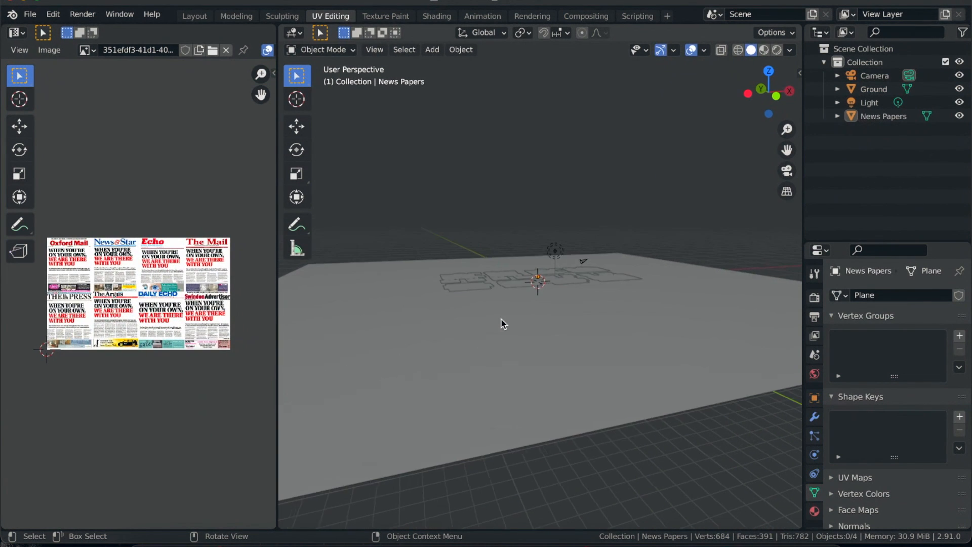
{"action": "scroll", "coordinate": [501, 319], "scroll_direction": "down", "scroll_amount": 1}
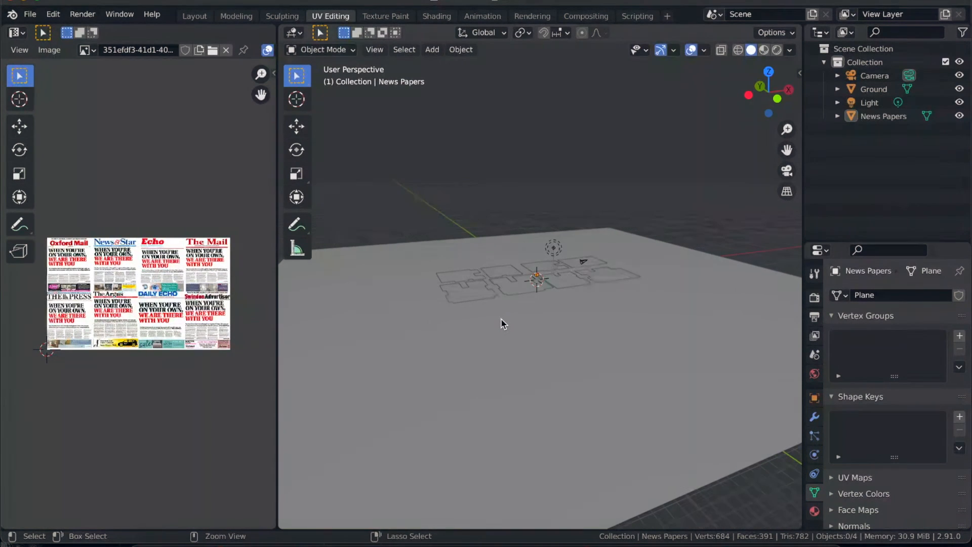
{"action": "scroll", "coordinate": [502, 319], "scroll_direction": "down", "scroll_amount": 3, "text": "ctrl"}
{"action": "scroll", "coordinate": [501, 319], "scroll_direction": "up", "scroll_amount": 1, "text": "ctrl"}
{"action": "scroll", "coordinate": [502, 319], "scroll_direction": "up", "scroll_amount": 1, "text": "ctrl"}
{"action": "scroll", "coordinate": [502, 319], "scroll_direction": "down", "scroll_amount": 2}
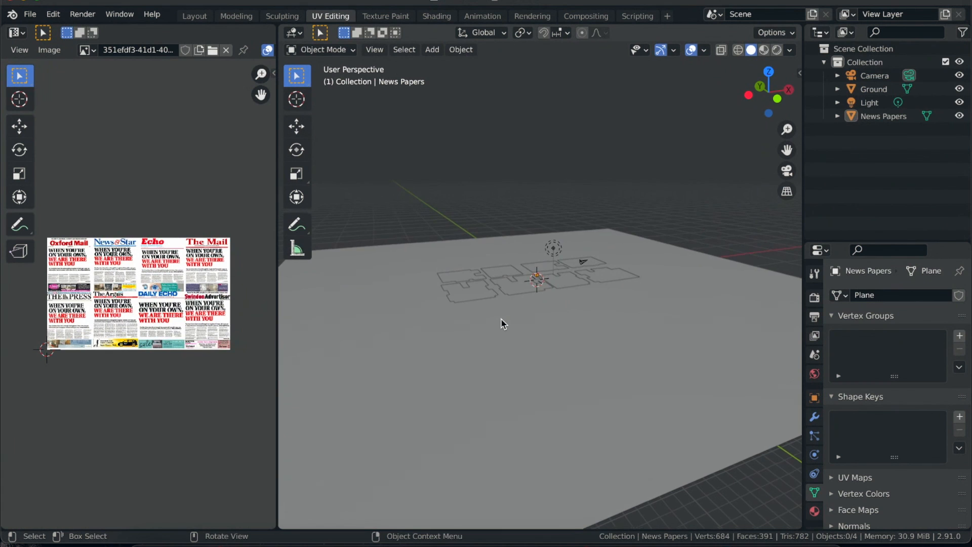
{"action": "scroll", "coordinate": [501, 319], "scroll_direction": "up", "scroll_amount": 2}
{"action": "scroll", "coordinate": [501, 319], "scroll_direction": "up", "scroll_amount": 3}
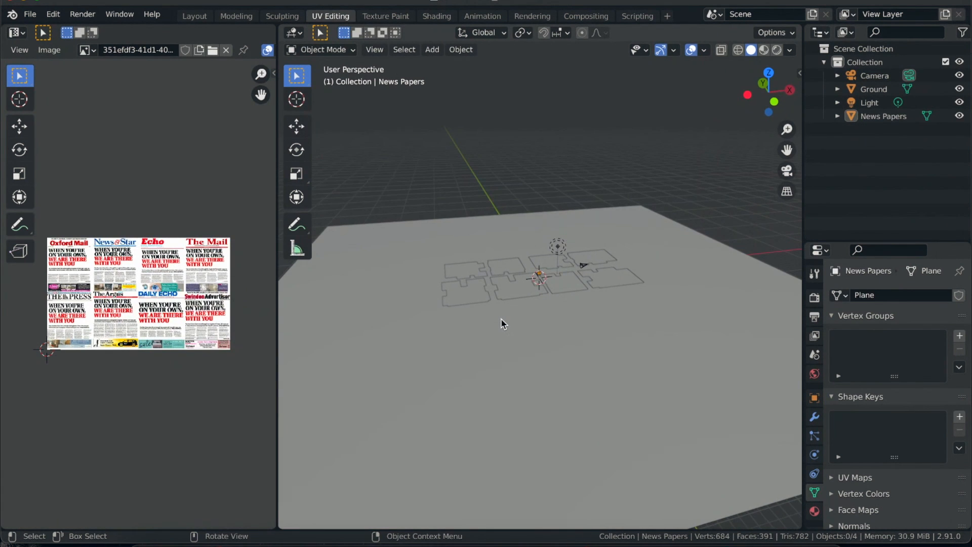
{"action": "scroll", "coordinate": [501, 319], "scroll_direction": "down", "scroll_amount": 2, "text": "ctrl"}
{"action": "scroll", "coordinate": [501, 319], "scroll_direction": "left", "scroll_amount": 2}
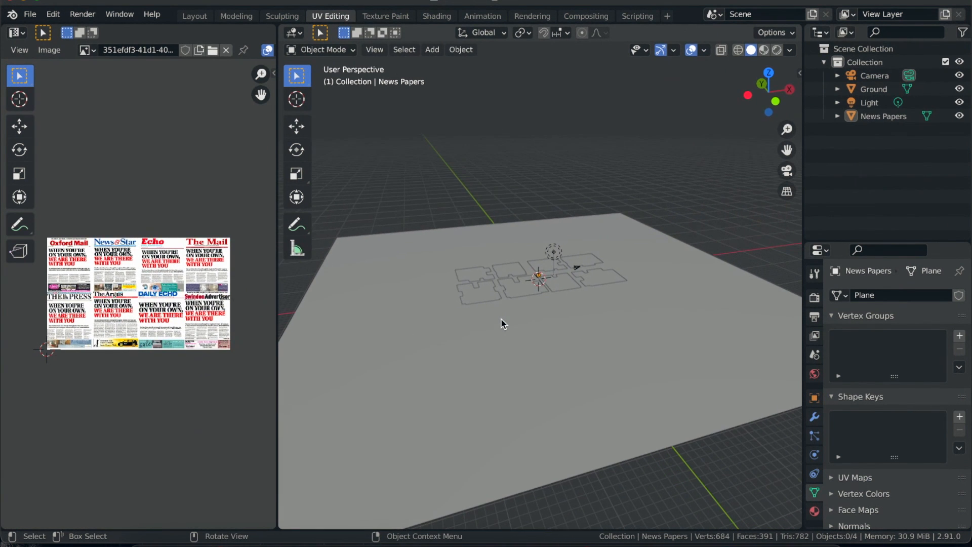
{"action": "scroll", "coordinate": [517, 340], "scroll_direction": "down", "scroll_amount": 5}
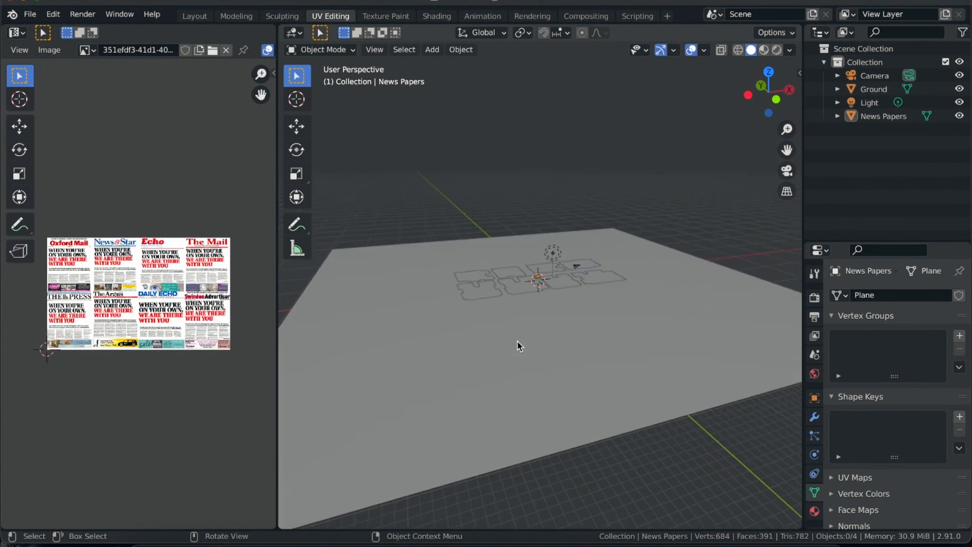
{"action": "scroll", "coordinate": [518, 340], "scroll_direction": "down", "scroll_amount": 2}
{"action": "scroll", "coordinate": [518, 341], "scroll_direction": "up", "scroll_amount": 6}
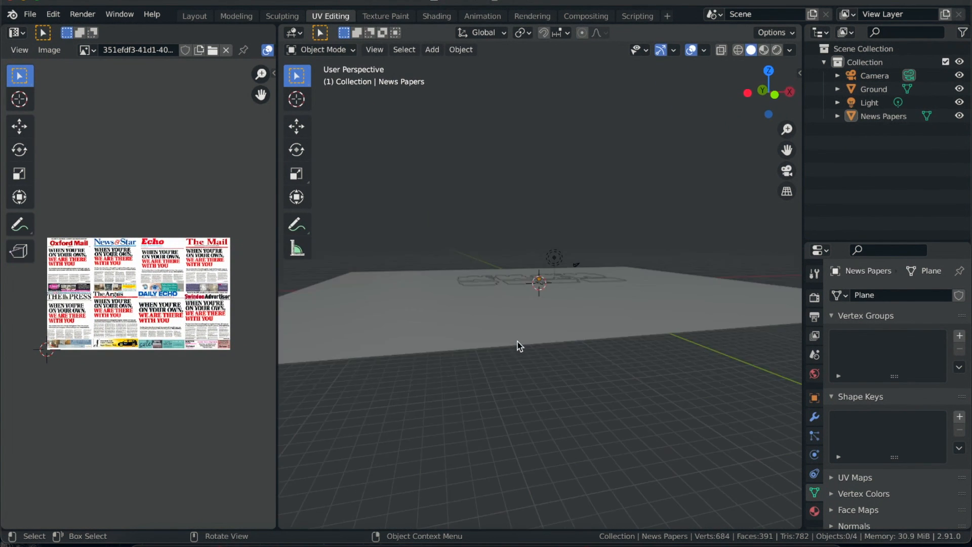
{"action": "scroll", "coordinate": [518, 340], "scroll_direction": "up", "scroll_amount": 3}
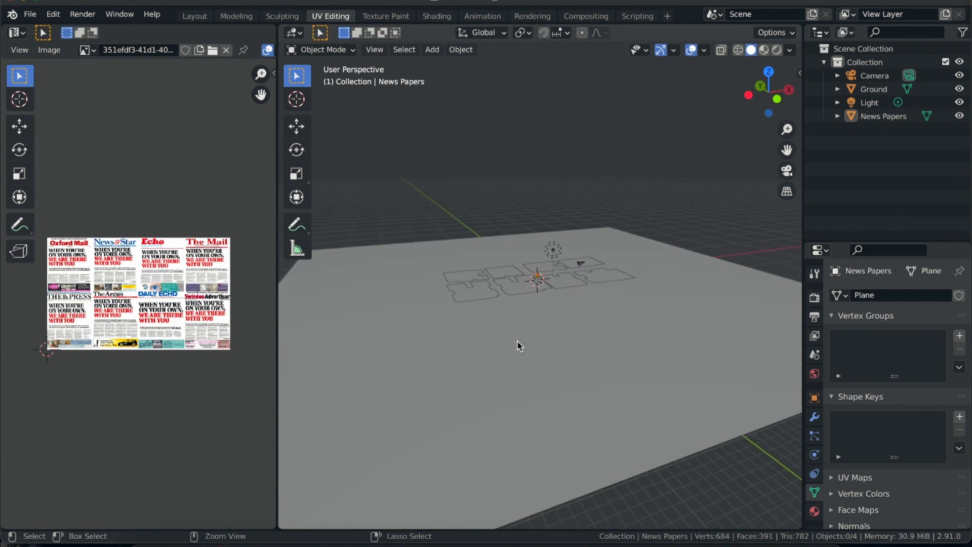
- Enlarge the properties editor and enable Collision physics on the Ground plane
{"action": "left_click", "coordinate": [480, 287]}
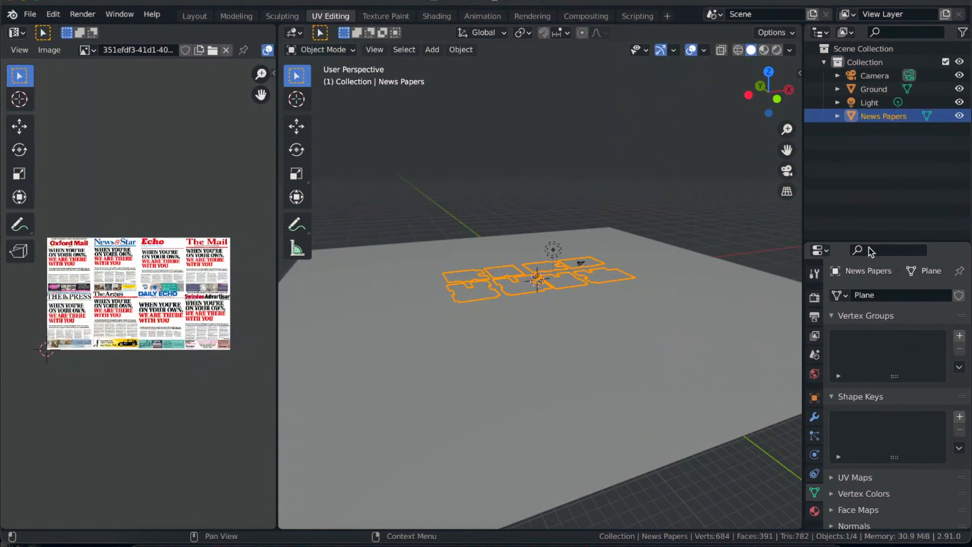
{"action": "left_click_drag", "start_coordinate": [869, 242], "coordinate": [869, 166]}
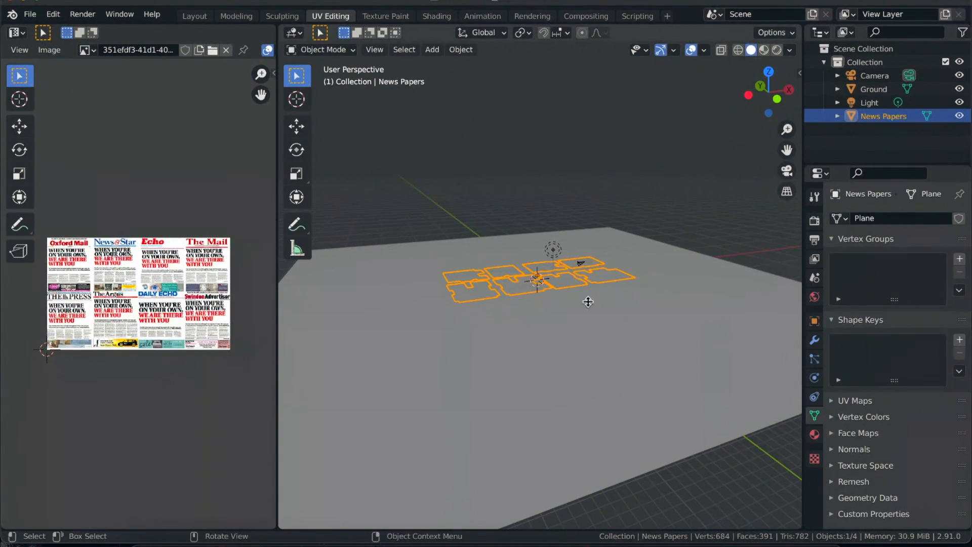
{"action": "left_click", "coordinate": [508, 365]}
{"action": "left_click", "coordinate": [814, 397]}
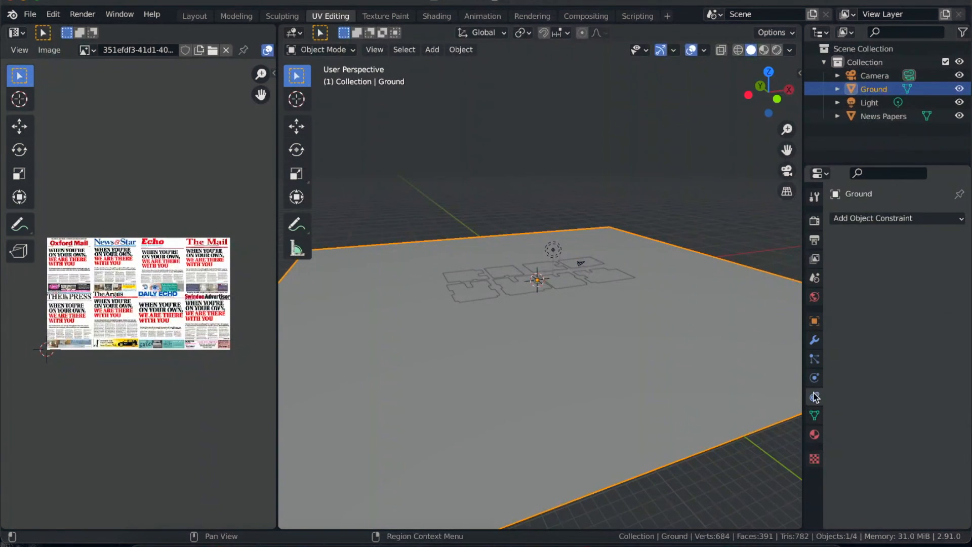
{"action": "left_click", "coordinate": [815, 378]}
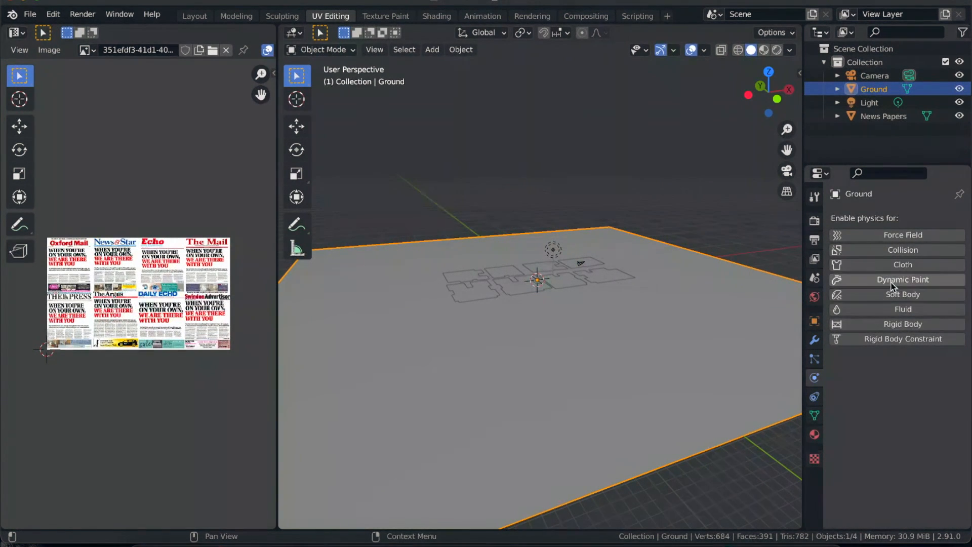
{"action": "left_click", "coordinate": [893, 251]}
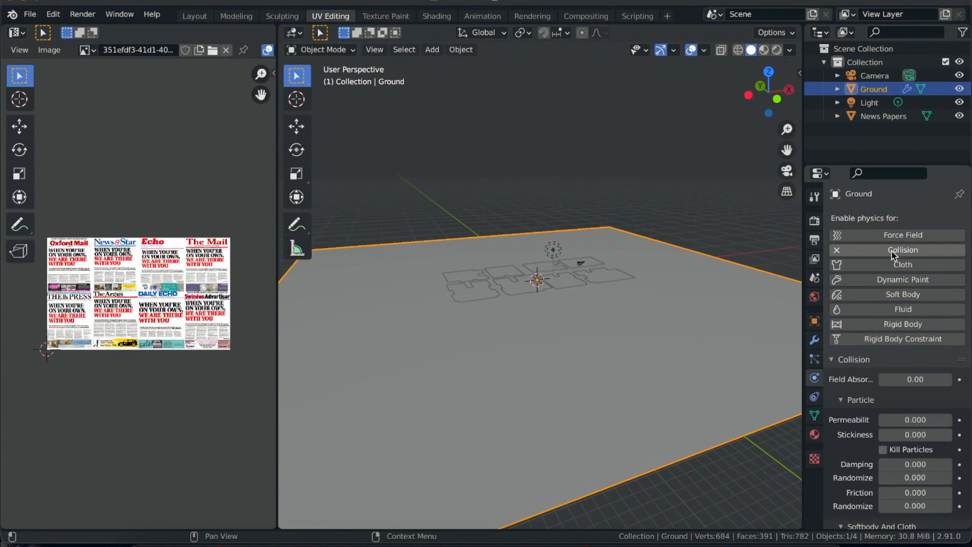
- Select the News Papers object to set up its physics and view it closer
{"action": "left_click", "coordinate": [475, 290]}
{"action": "middle_click_drag", "start_coordinate": [476, 291], "coordinate": [490, 305], "text": "ctrl"}
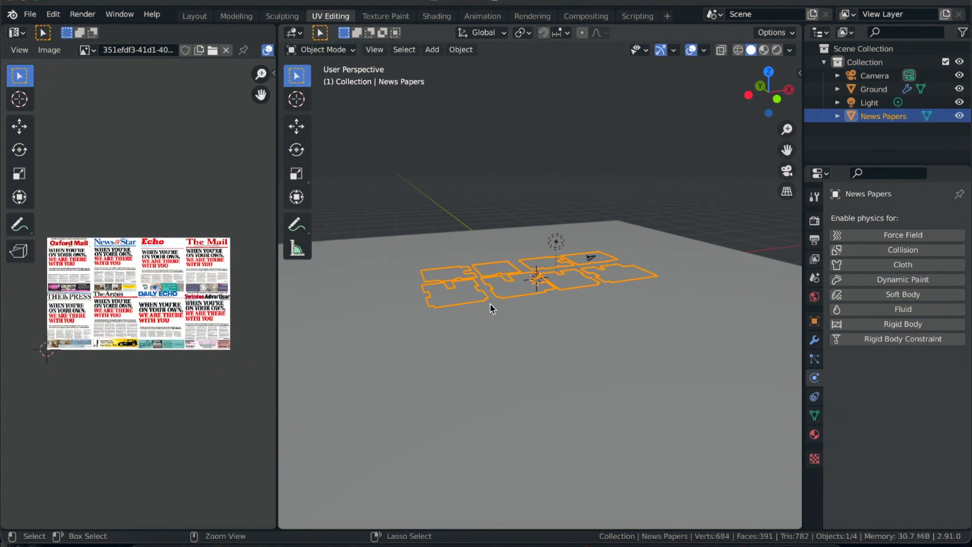
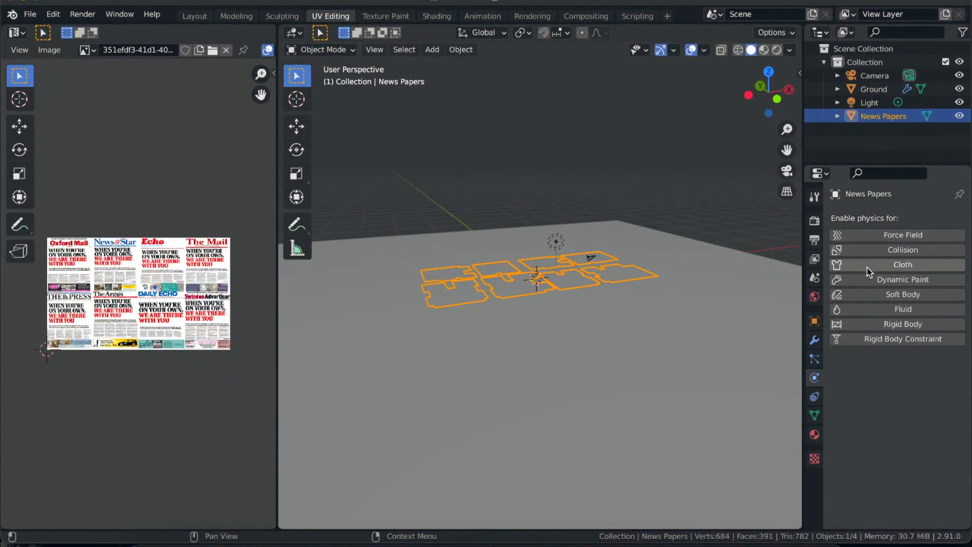
- Enable Soft Body physics on the News Papers object, turn off Goal, turn on Self Collision, and check the Edges settings
{"action": "left_click", "coordinate": [893, 298]}
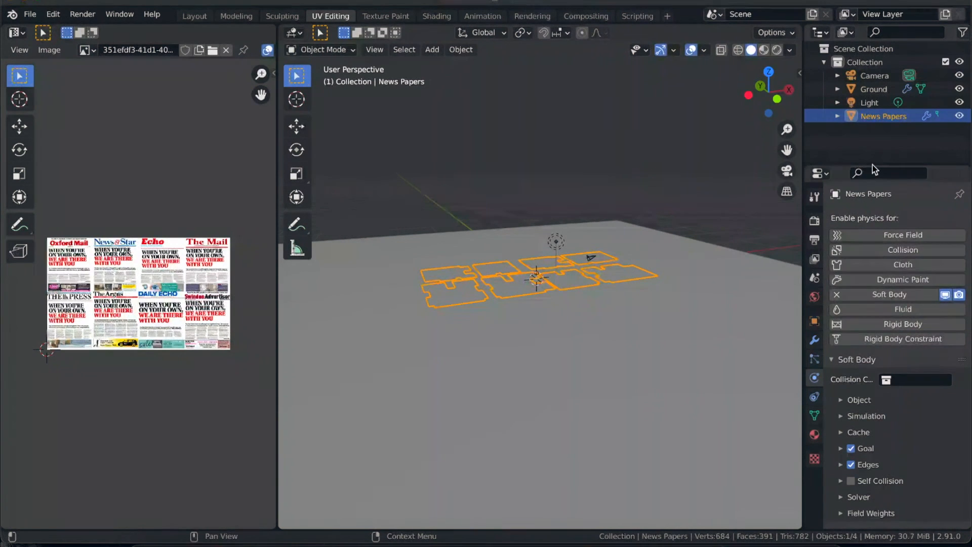
{"action": "left_click_drag", "start_coordinate": [873, 165], "coordinate": [873, 133]}
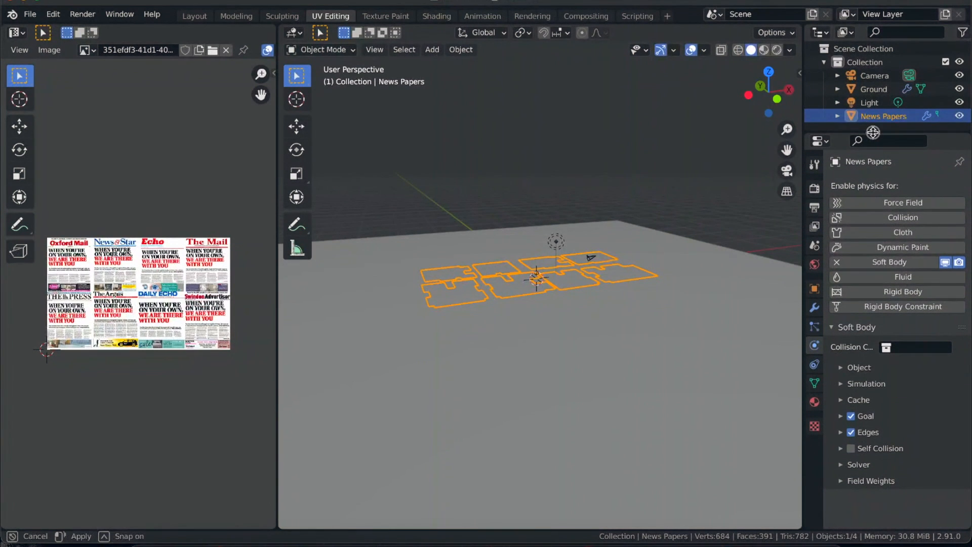
{"action": "left_click", "coordinate": [842, 416]}
{"action": "scroll", "coordinate": [859, 405], "scroll_direction": "down", "scroll_amount": 1}
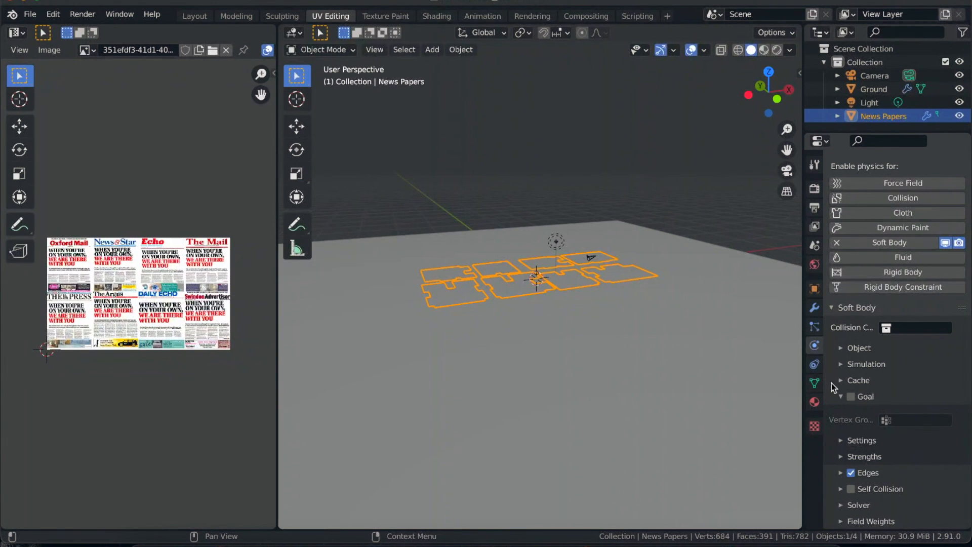
{"action": "left_click", "coordinate": [842, 400]}
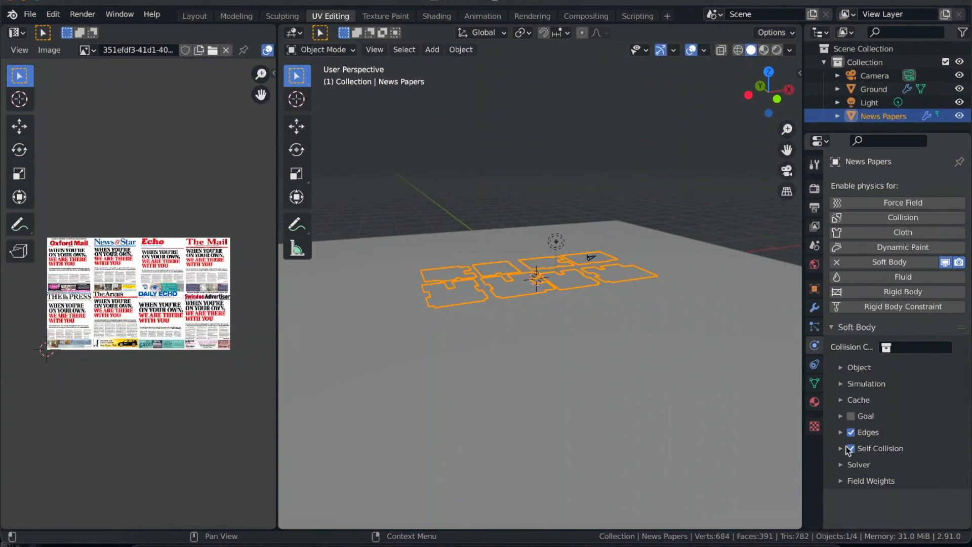
{"action": "left_click", "coordinate": [841, 433]}
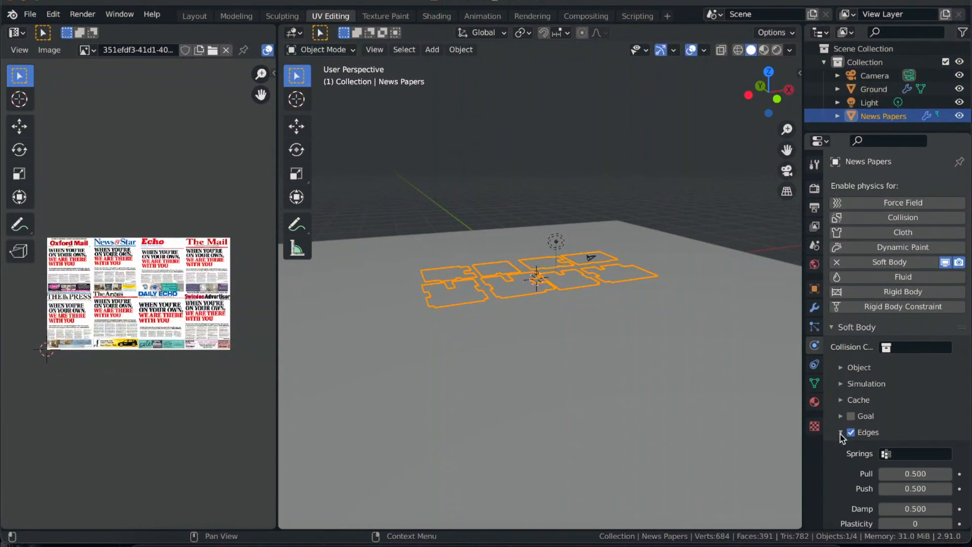
{"action": "scroll", "coordinate": [844, 476], "scroll_direction": "down", "scroll_amount": 5}
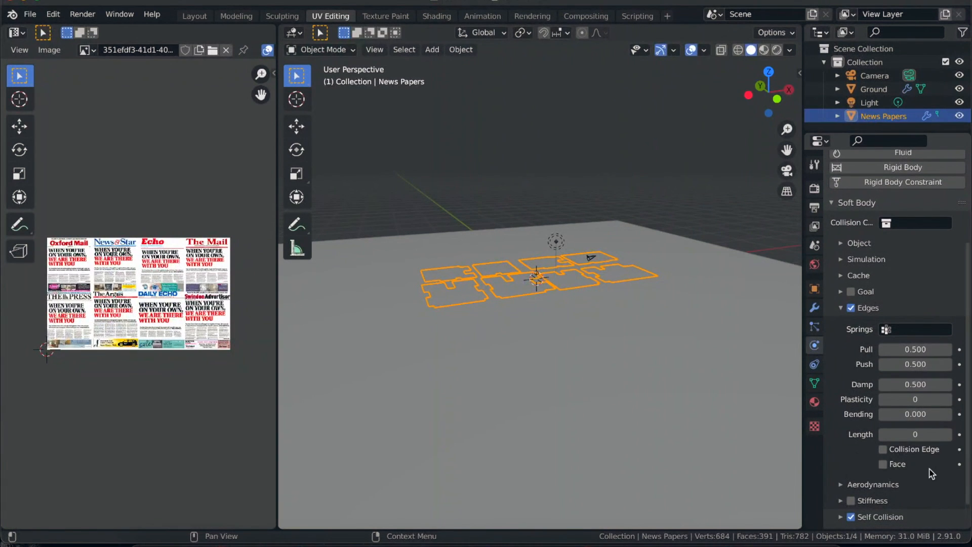
{"action": "left_click", "coordinate": [841, 308]}
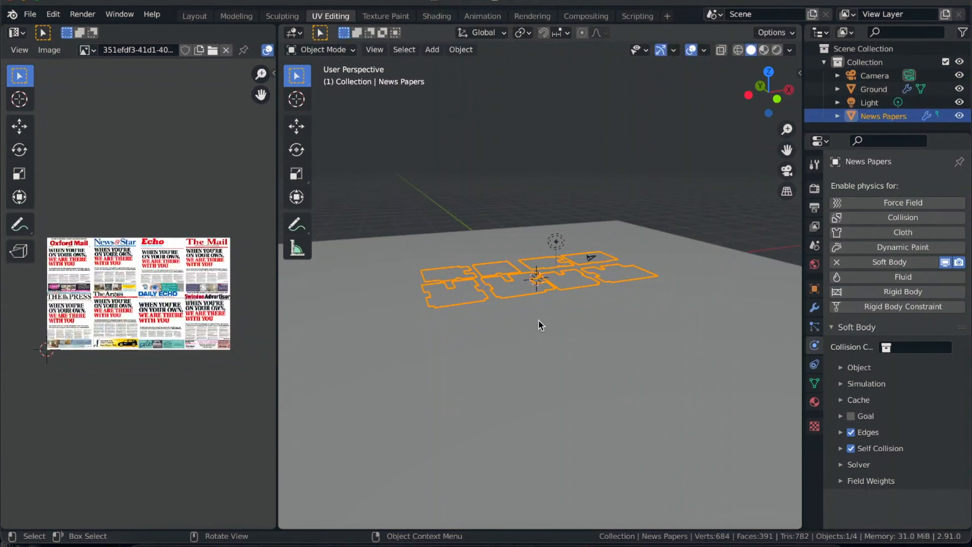
- Deselect the newspaper pages and add a Wind force field at the scene's origin
{"action": "left_click", "coordinate": [494, 225]}
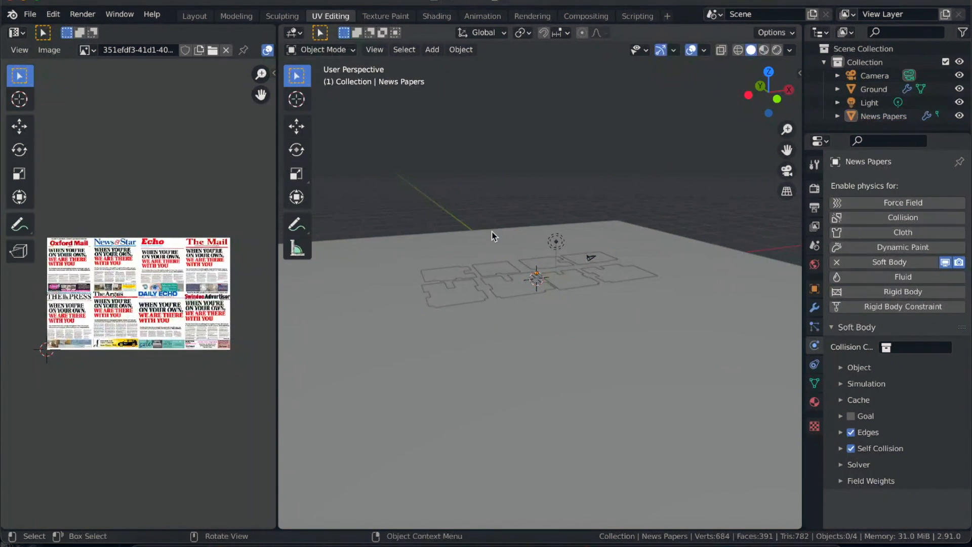
{"action": "key", "text": "shift+a"}
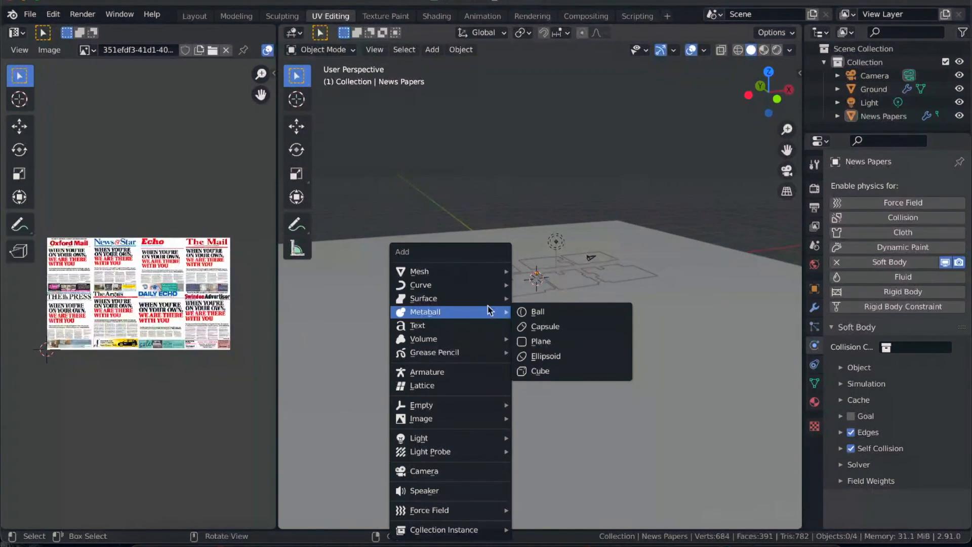
{"action": "mouse_move", "coordinate": [451, 510]}
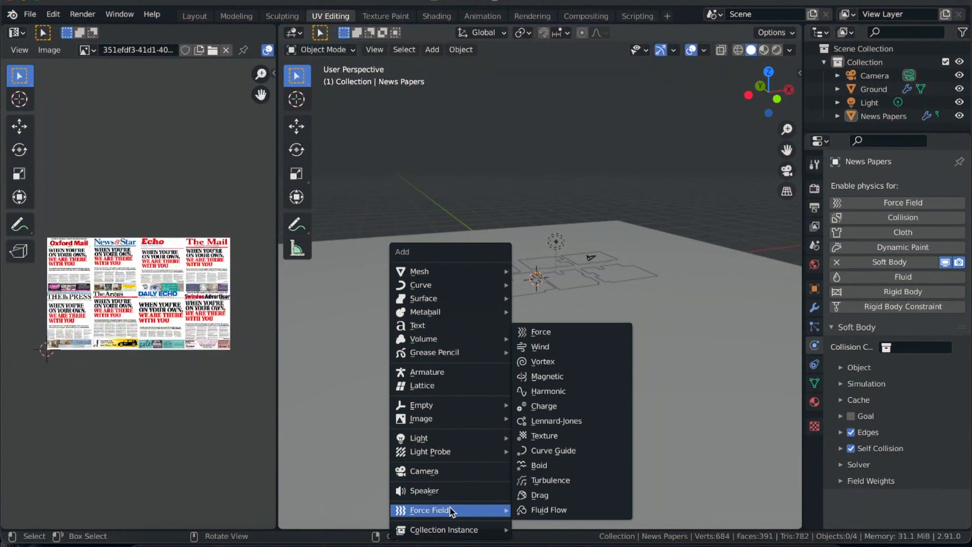
{"action": "left_click", "coordinate": [571, 347]}
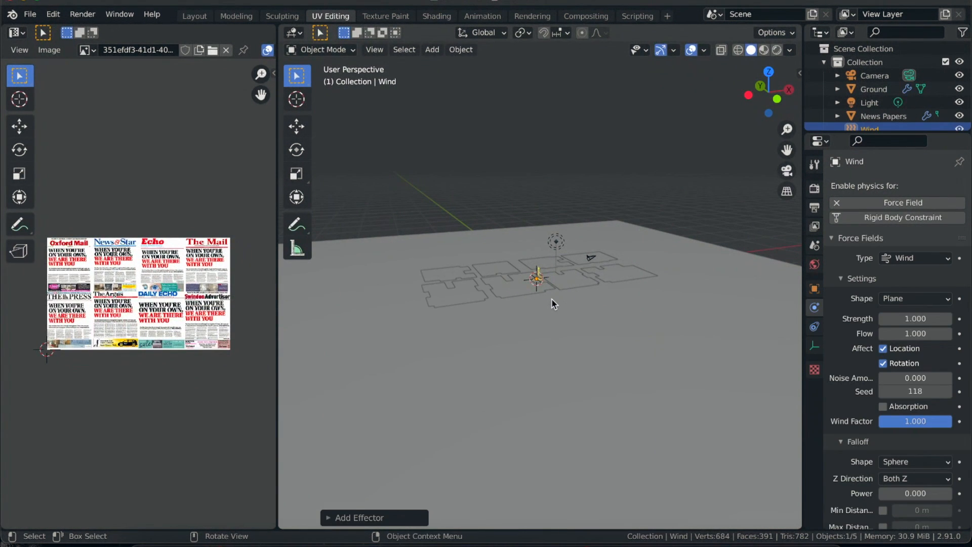
- Play the simulation and watch from a low angle how the wind moves the newspaper pages
{"action": "scroll", "coordinate": [552, 299], "scroll_direction": "up", "scroll_amount": 5}
{"action": "scroll", "coordinate": [552, 299], "scroll_direction": "down", "scroll_amount": 8}
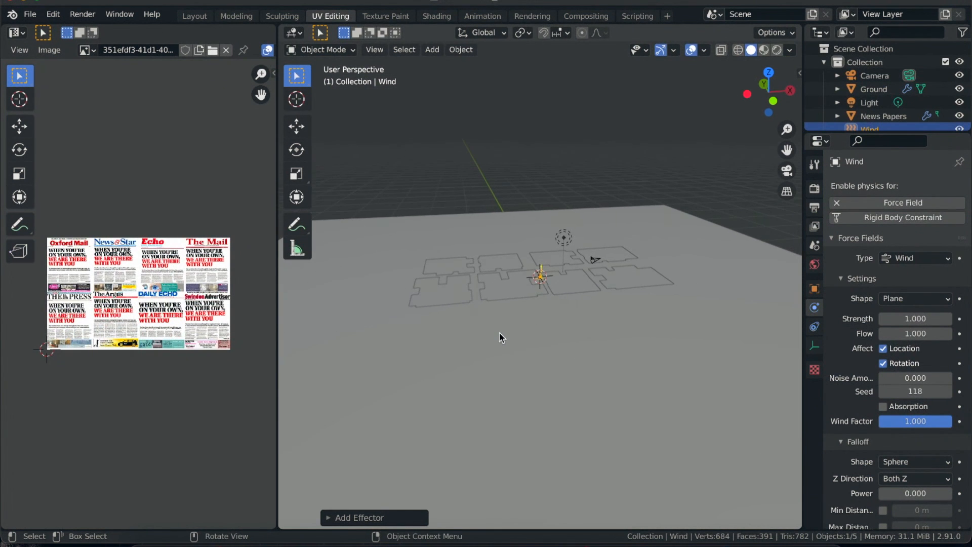
{"action": "key", "text": "space"}
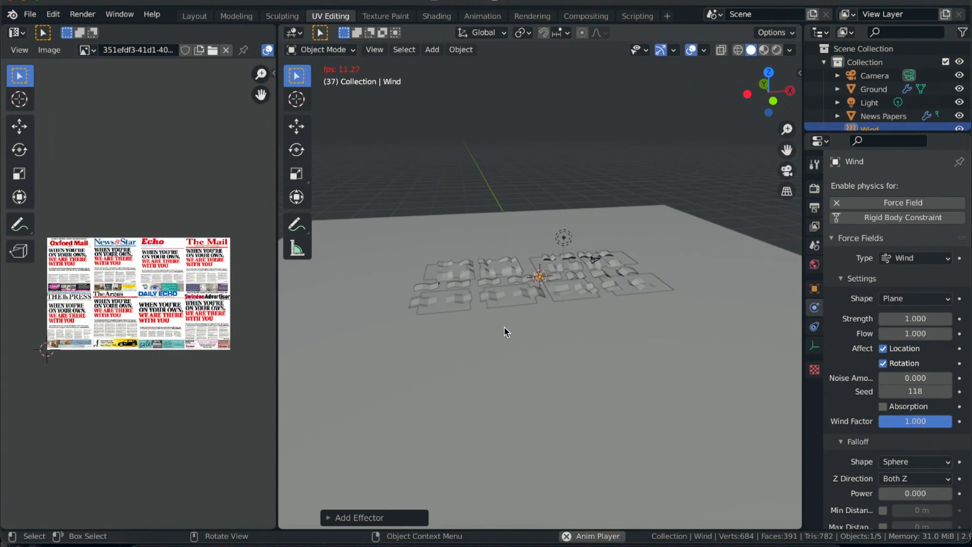
{"action": "middle_click_drag", "start_coordinate": [505, 327], "coordinate": [516, 321]}
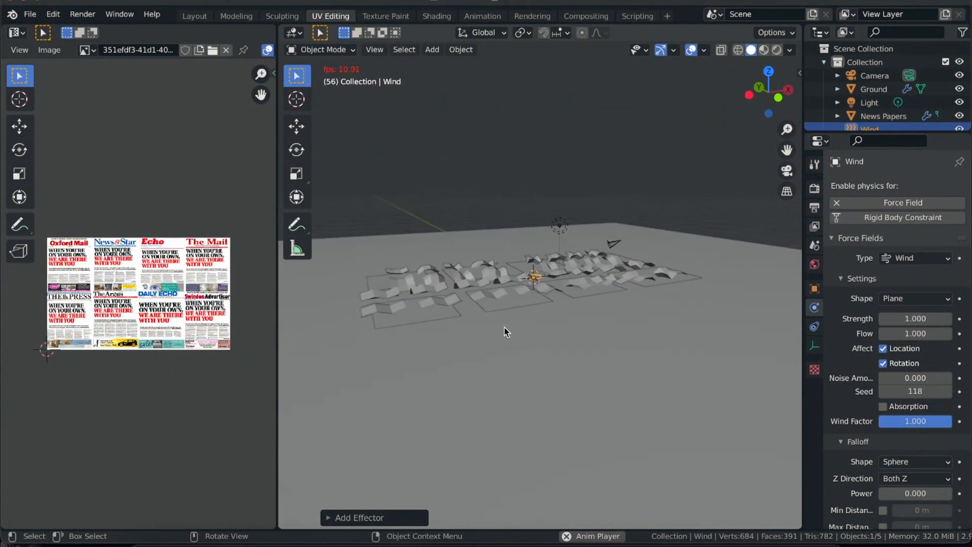
- Try wind strengths of 10 and 5 during playback, settle on a Strength of 2, and stop the animation
{"action": "left_click", "coordinate": [914, 320]}
{"action": "type", "text": "0"}
{"action": "key", "text": "Return"}
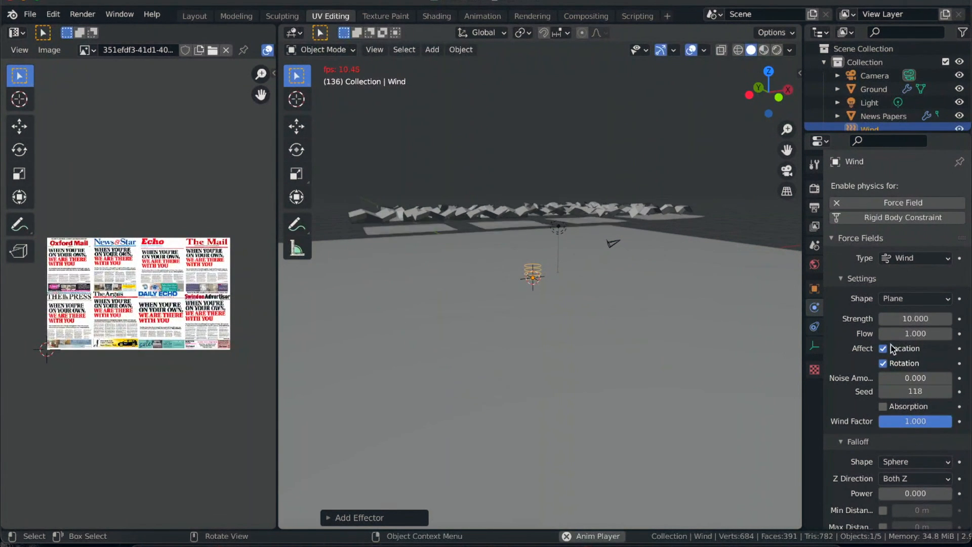
{"action": "left_click", "coordinate": [913, 320]}
{"action": "type", "text": "5"}
{"action": "key", "text": "Return"}
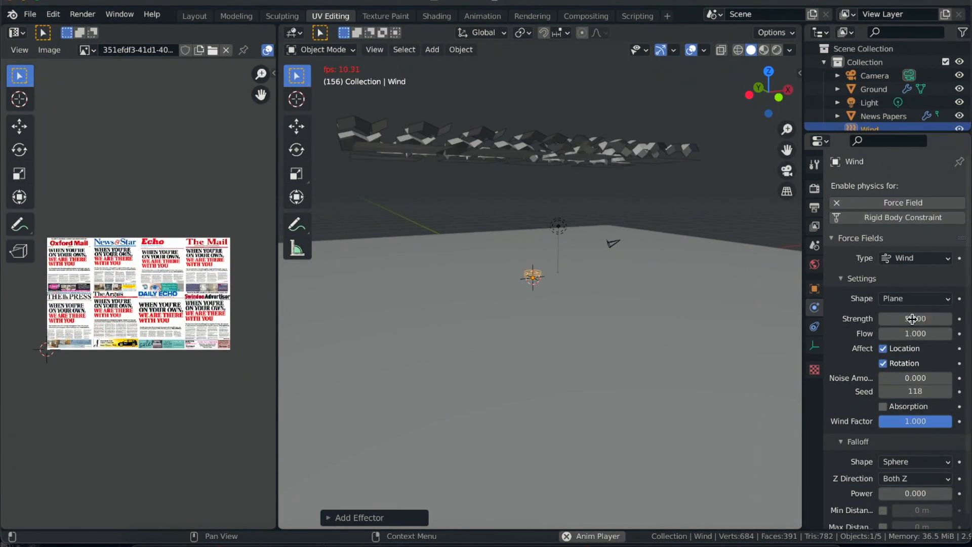
{"action": "left_click", "coordinate": [912, 319]}
{"action": "type", "text": "2"}
{"action": "key", "text": "Return"}
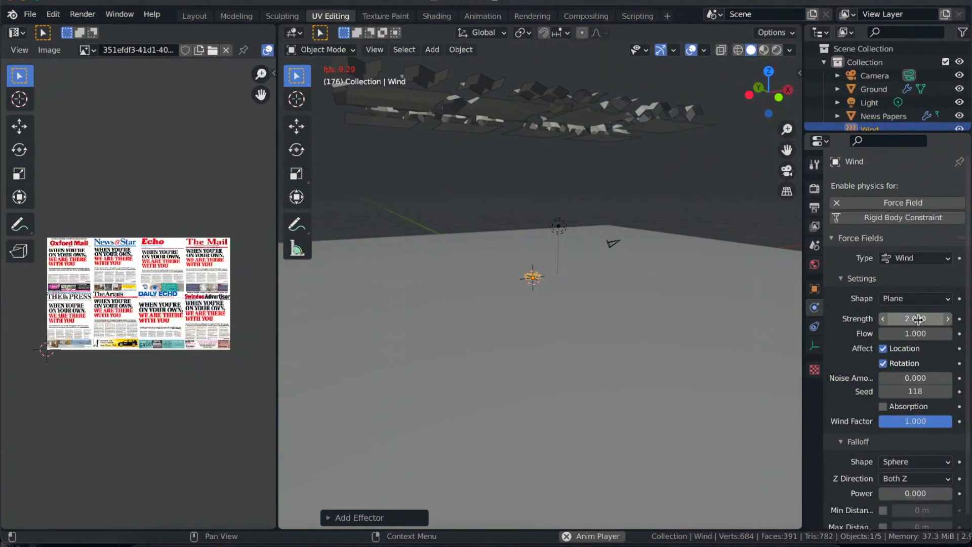
{"action": "key", "text": "space"}
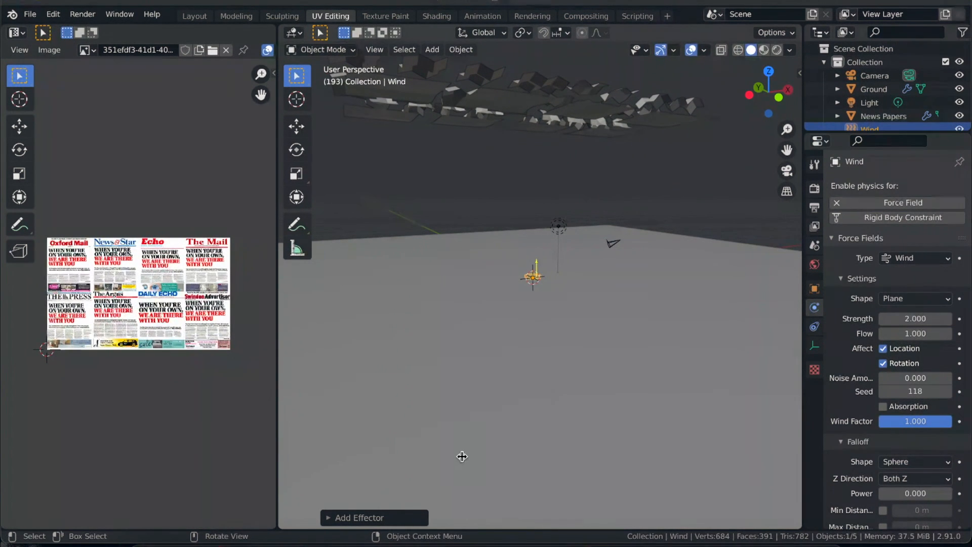
- Switch to the Layout workspace, bring the pages and the whole ground into view, and rewind the animation to frame 1
{"action": "left_click", "coordinate": [194, 16]}
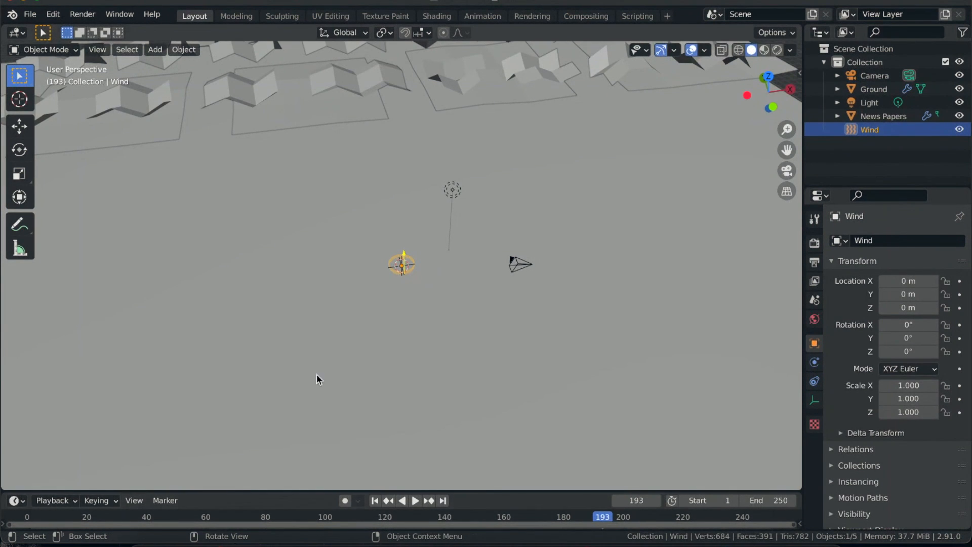
{"action": "scroll", "coordinate": [323, 357], "scroll_direction": "up", "scroll_amount": 3, "text": "ctrl"}
{"action": "scroll", "coordinate": [323, 358], "scroll_direction": "down", "scroll_amount": 4, "text": "ctrl"}
{"action": "scroll", "coordinate": [322, 358], "scroll_direction": "down", "scroll_amount": 5}
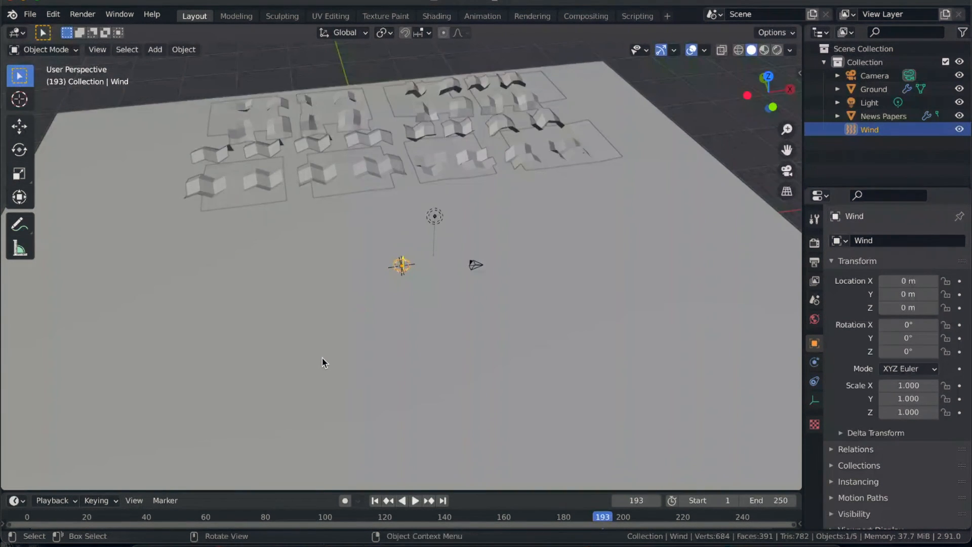
{"action": "middle_click_drag", "start_coordinate": [322, 357], "coordinate": [342, 295]}
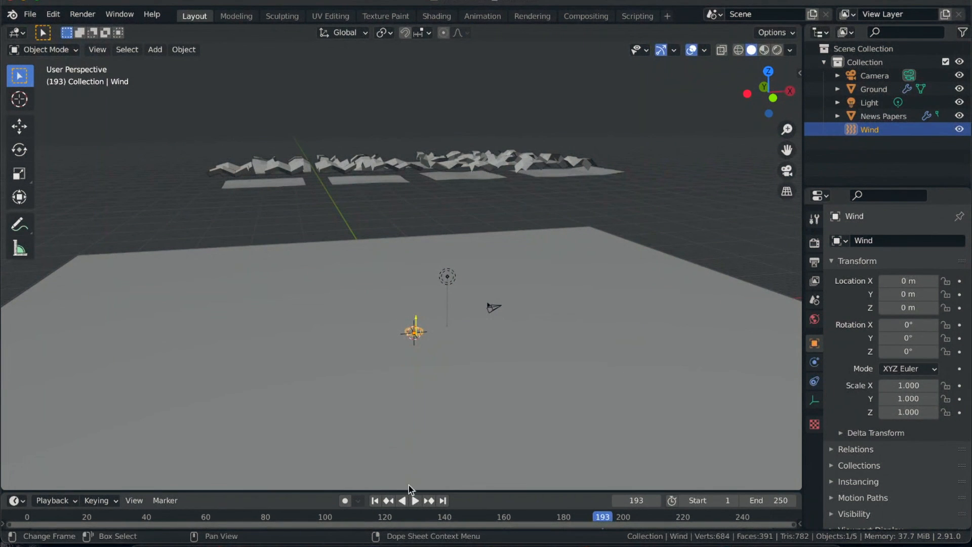
{"action": "key", "text": "space"}
{"action": "left_click_drag", "start_coordinate": [602, 518], "coordinate": [152, 509]}
{"action": "left_click", "coordinate": [375, 500]}
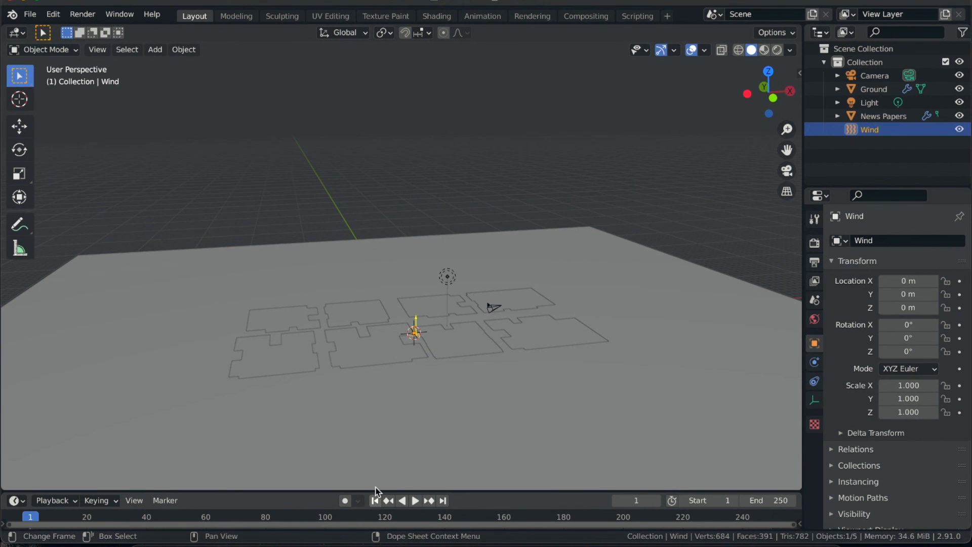
- Replay the simulation from frame 1 and open the physics settings of the Wind force field
{"action": "scroll", "coordinate": [401, 409], "scroll_direction": "down", "scroll_amount": 3}
{"action": "scroll", "coordinate": [401, 409], "scroll_direction": "up", "scroll_amount": 3}
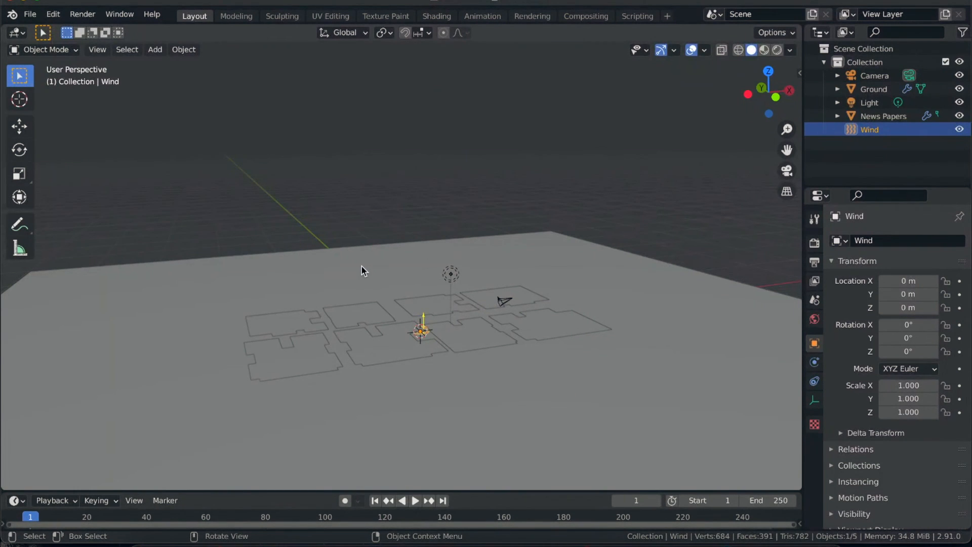
{"action": "key", "text": "space"}
{"action": "scroll", "coordinate": [382, 366], "scroll_direction": "down", "scroll_amount": 2}
{"action": "scroll", "coordinate": [381, 365], "scroll_direction": "down", "scroll_amount": 1}
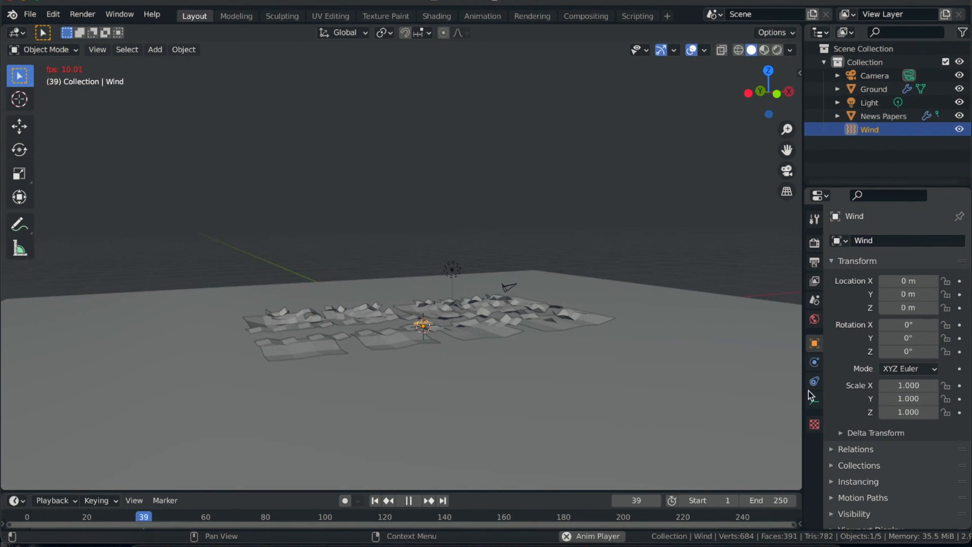
{"action": "left_click", "coordinate": [814, 376]}
{"action": "left_click", "coordinate": [814, 362]}
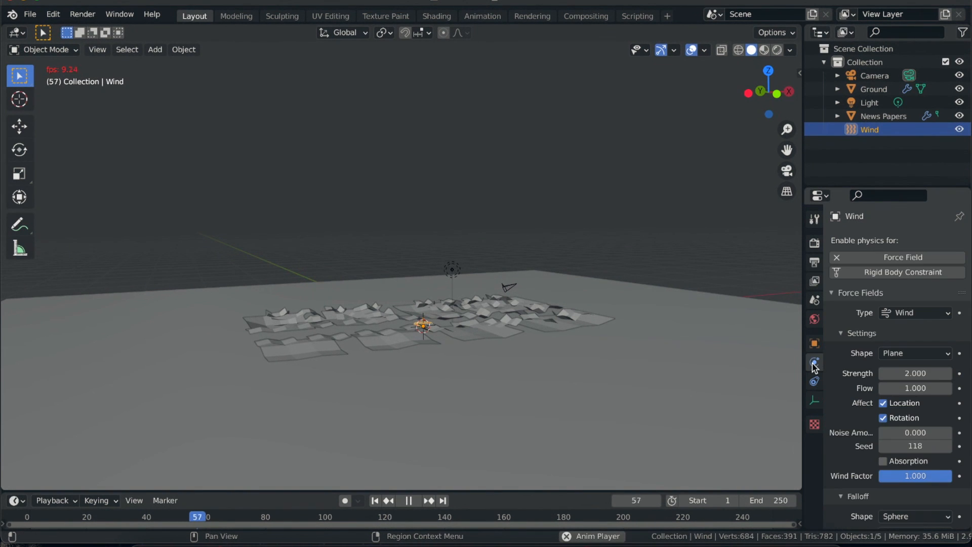
{"action": "middle_click_drag", "start_coordinate": [430, 362], "coordinate": [432, 320]}
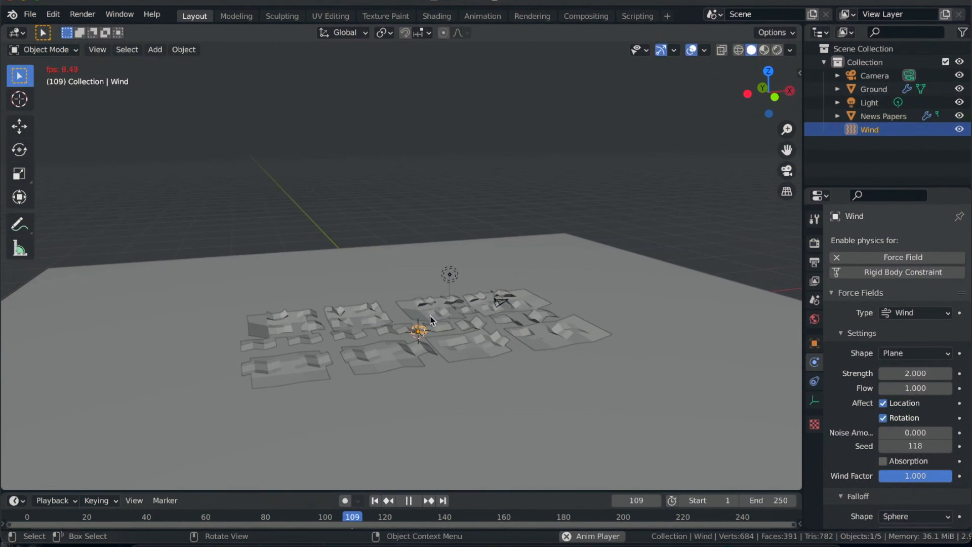
- Rotate the Wind force field about -12° around the global Y axis and stop playback
{"action": "key", "text": "r"}
{"action": "key", "text": "y"}
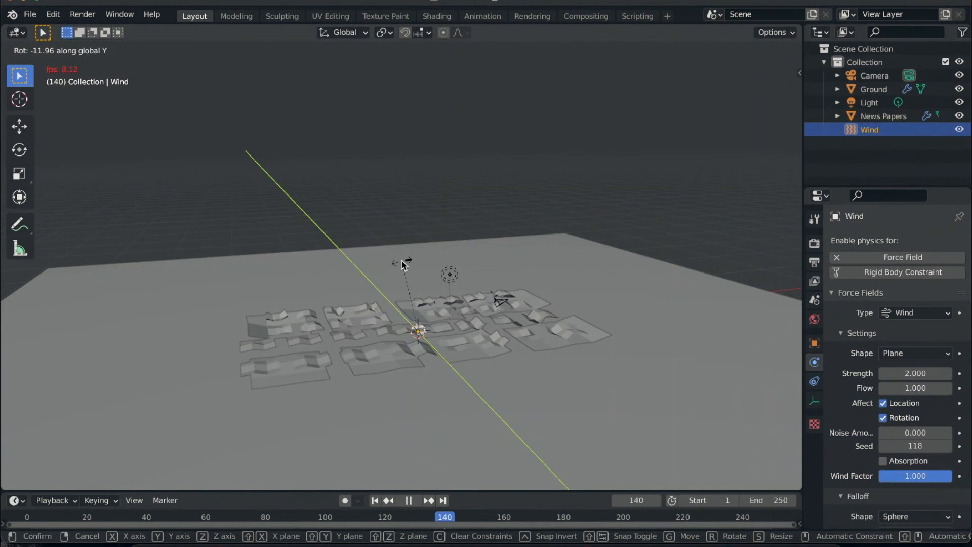
{"action": "left_click", "coordinate": [425, 396]}
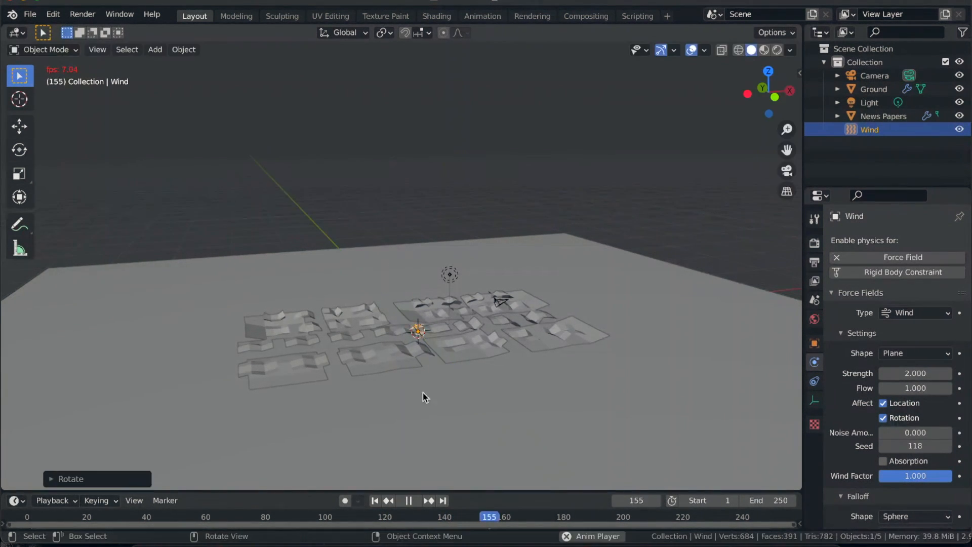
{"action": "key", "text": "Escape"}
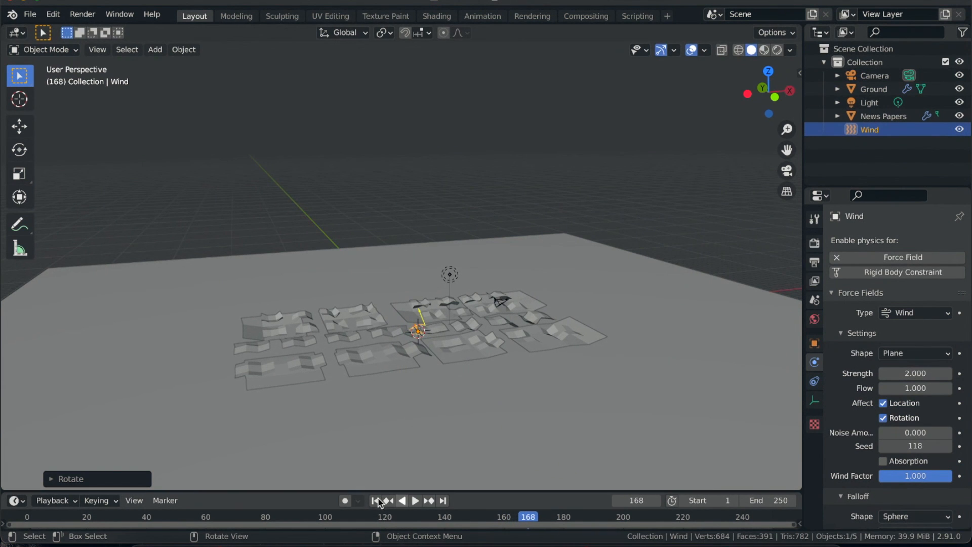
- Set the wind Strength to 2.5 and replay the simulation from frame 1
{"action": "left_click", "coordinate": [899, 373]}
{"action": "type", "text": "2.5"}
{"action": "key", "text": "Return"}
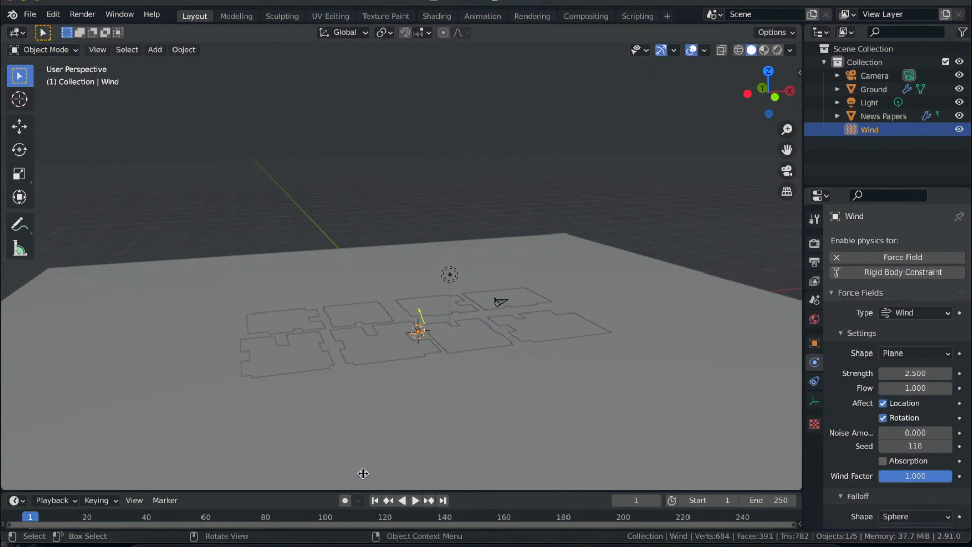
{"action": "key", "text": "space"}
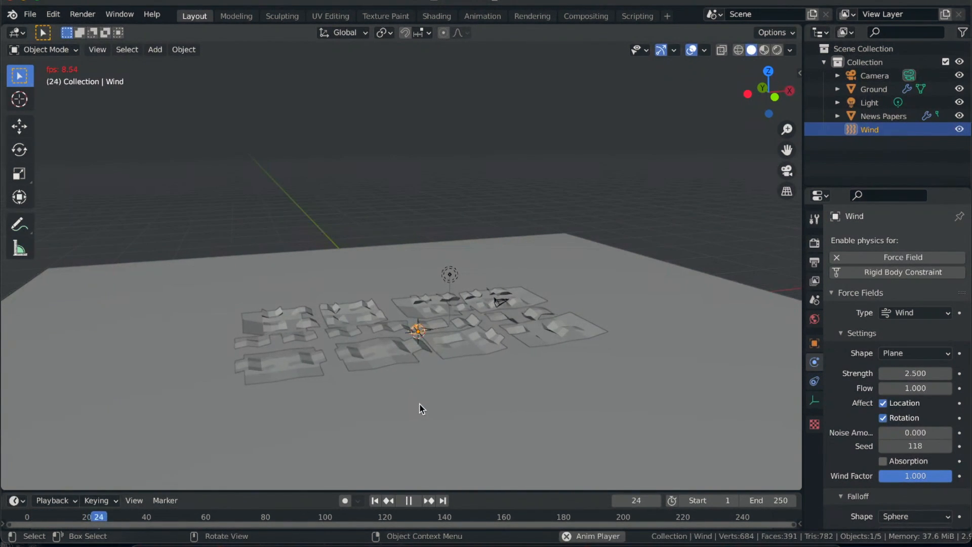
- Scale up the Wind force field uniformly while the simulation plays
{"action": "scroll", "coordinate": [419, 403], "scroll_direction": "down", "scroll_amount": 5}
{"action": "scroll", "coordinate": [420, 403], "scroll_direction": "up", "scroll_amount": 3}
{"action": "key", "text": "s"}
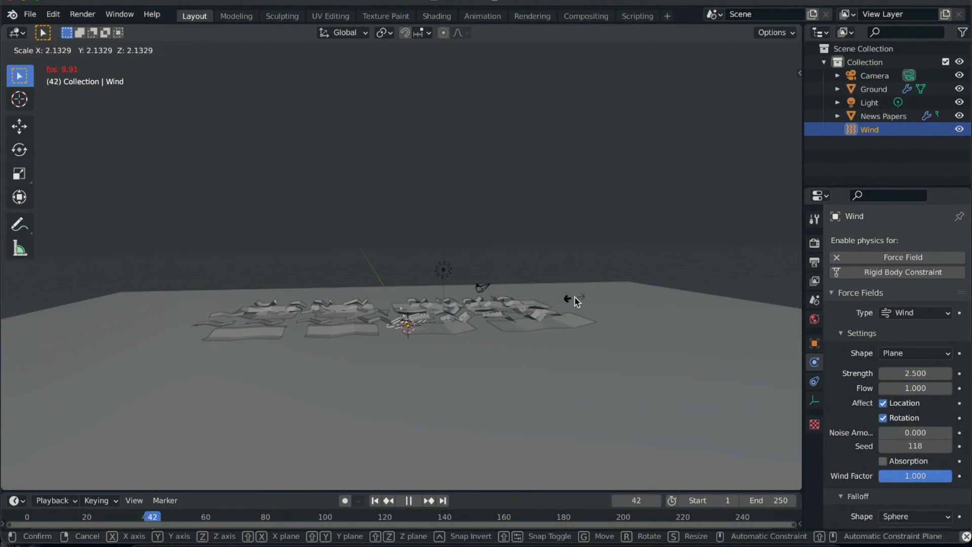
{"action": "left_click", "coordinate": [631, 278]}
{"action": "scroll", "coordinate": [419, 351], "scroll_direction": "up", "scroll_amount": 3}
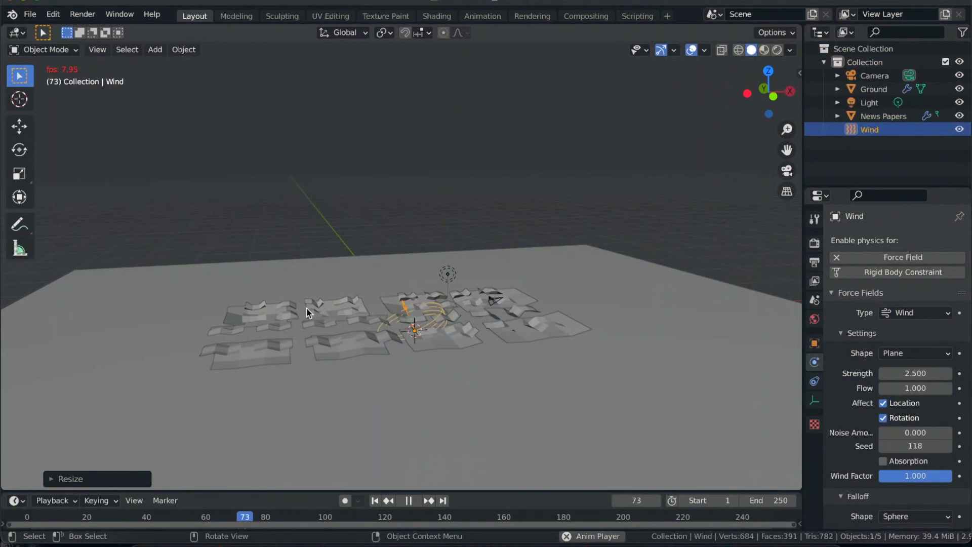
- Stop the simulation, return to frame 1 and save the project
{"action": "key", "text": "space"}
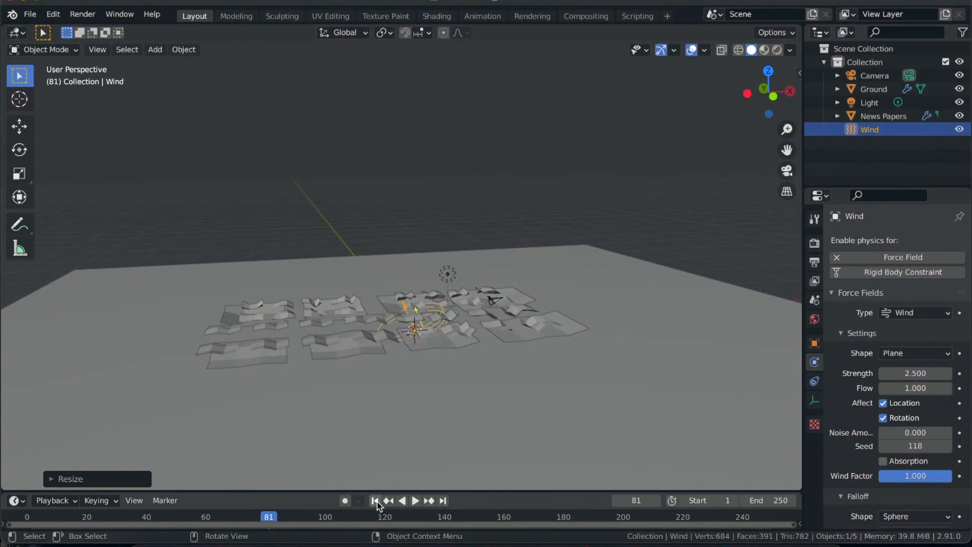
{"action": "left_click", "coordinate": [376, 501]}
{"action": "key", "text": "ctrl+s"}
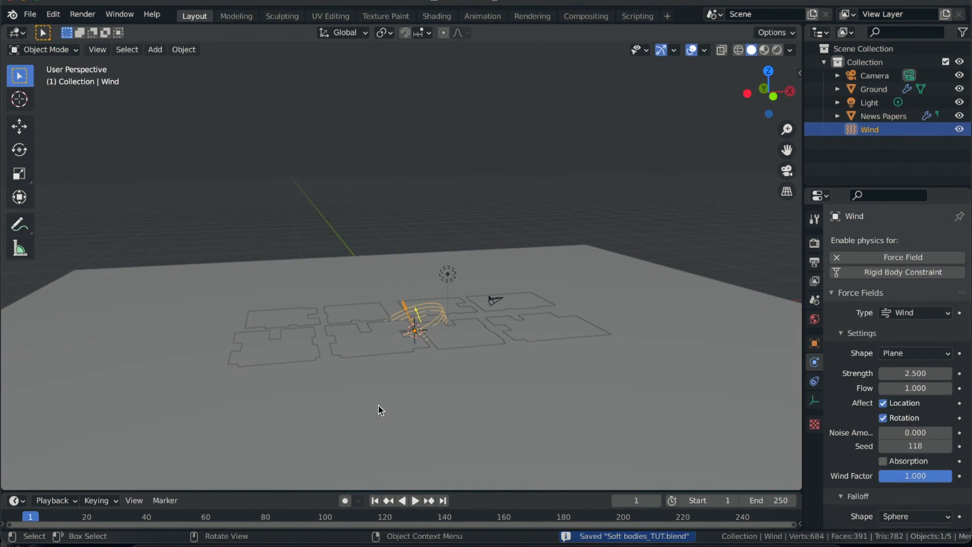
- Add a Turbulence force field at the centre of the scene and return to frame 1
{"action": "left_click", "coordinate": [413, 407]}
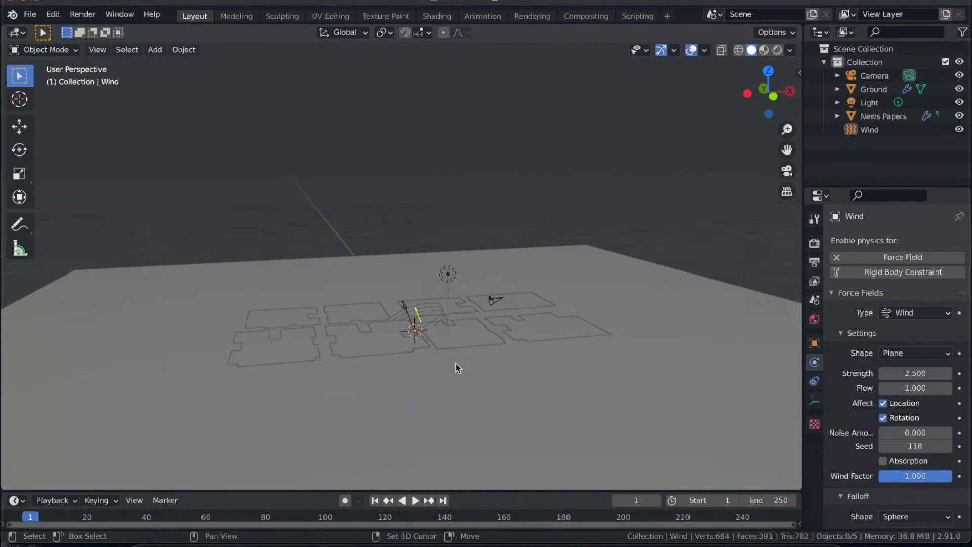
{"action": "key", "text": "shift+a"}
{"action": "mouse_move", "coordinate": [458, 364]}
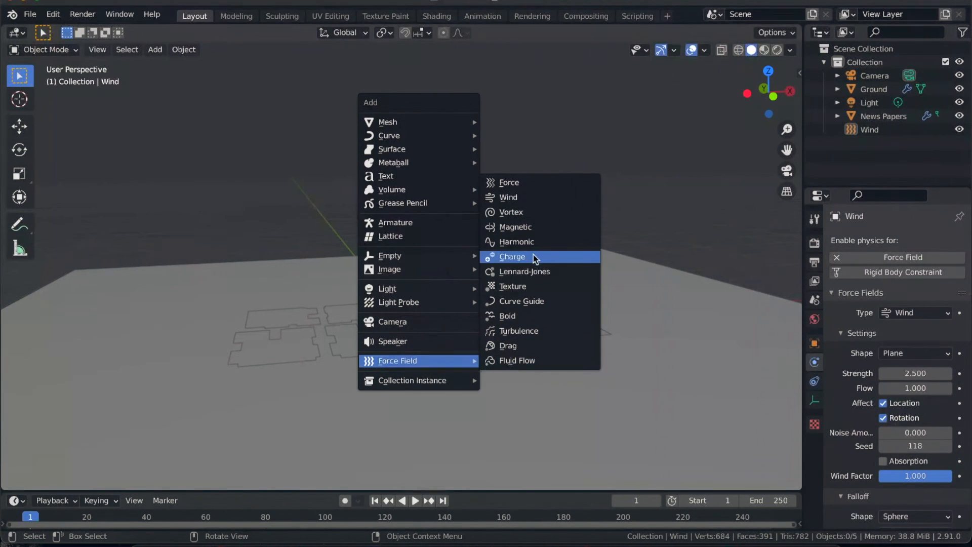
{"action": "left_click", "coordinate": [512, 332]}
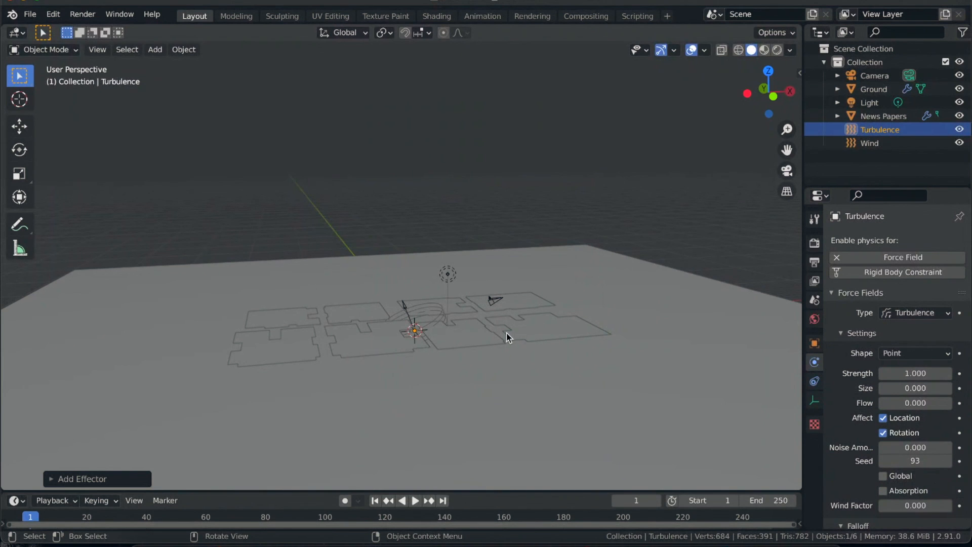
{"action": "left_click", "coordinate": [375, 501]}
- Set the Bending of the News Papers object's soft body edges to 1
{"action": "left_click", "coordinate": [282, 350]}
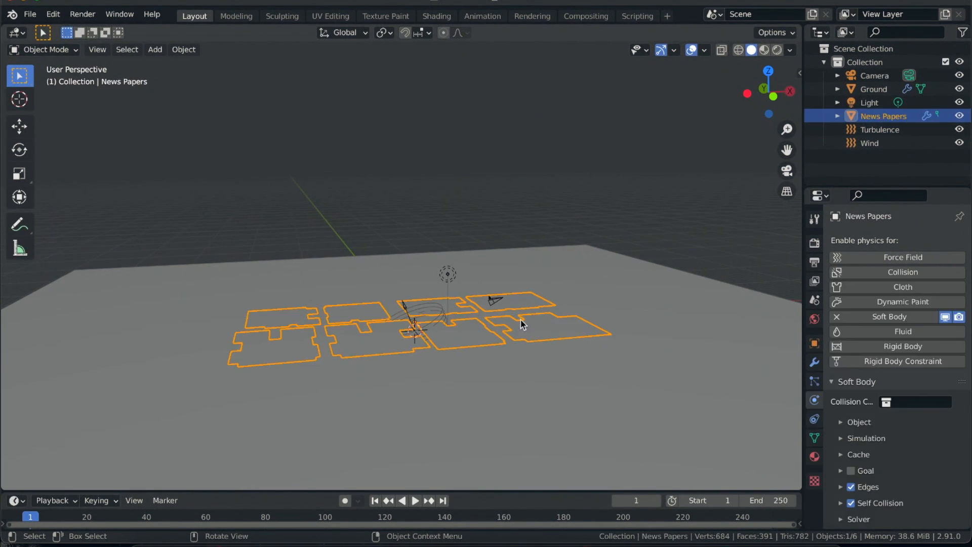
{"action": "scroll", "coordinate": [893, 476], "scroll_direction": "down", "scroll_amount": 1}
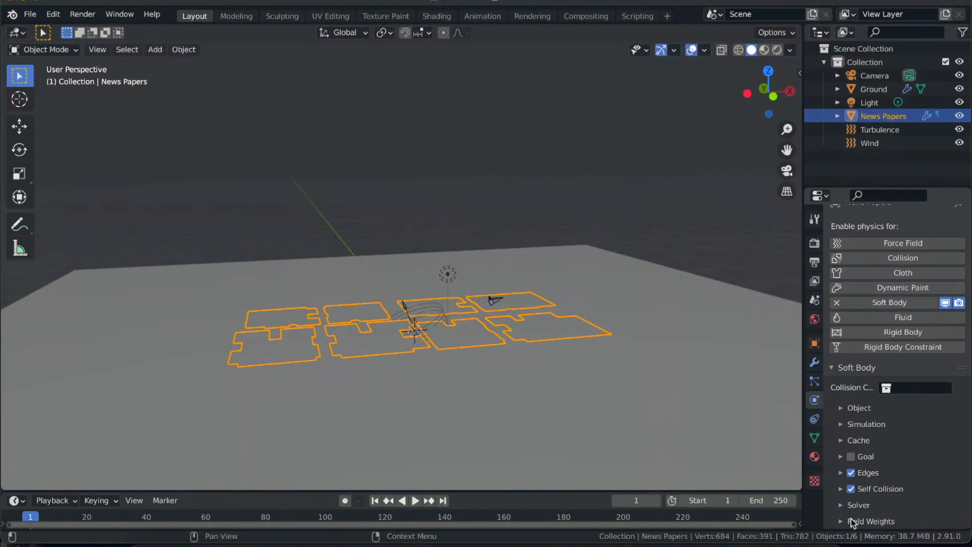
{"action": "left_click", "coordinate": [841, 473]}
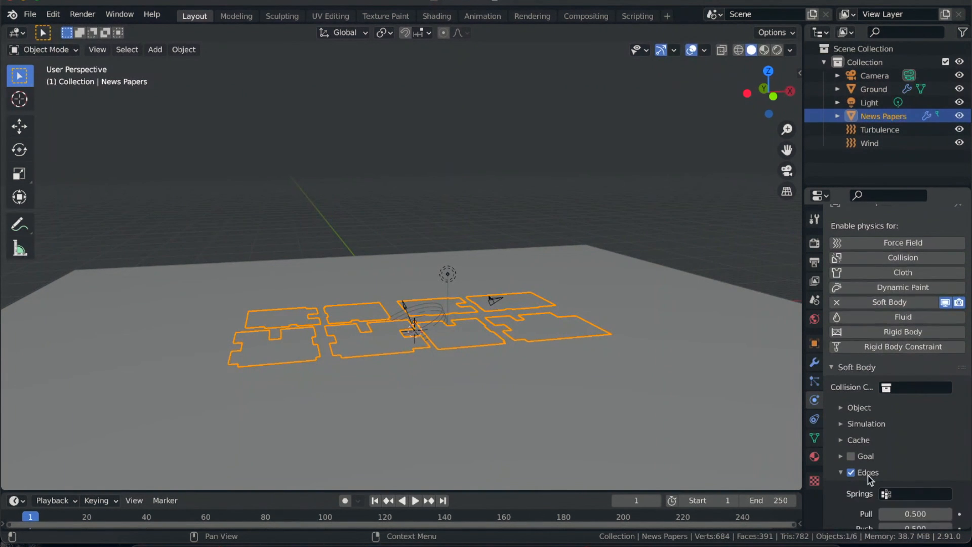
{"action": "scroll", "coordinate": [906, 463], "scroll_direction": "down", "scroll_amount": 8}
{"action": "left_click", "coordinate": [918, 401]}
{"action": "type", "text": "0.0"}
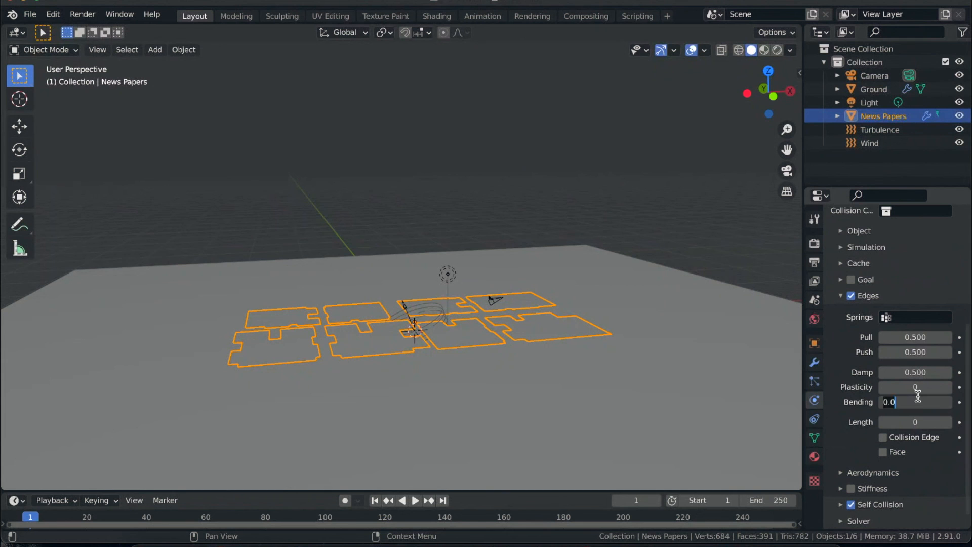
{"action": "key", "text": "Return"}
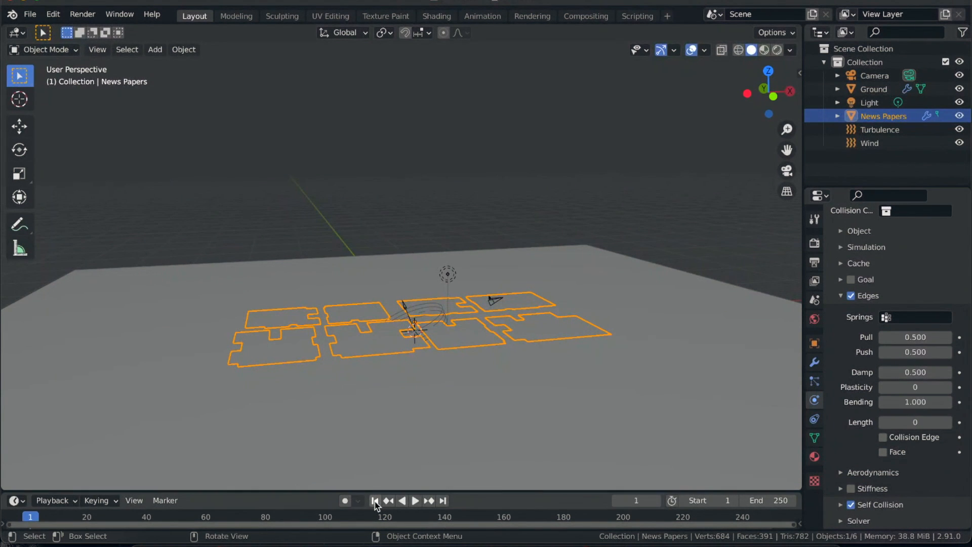
- Play the simulation to check how the stiffer pages move, and stop it
{"action": "key", "text": "space"}
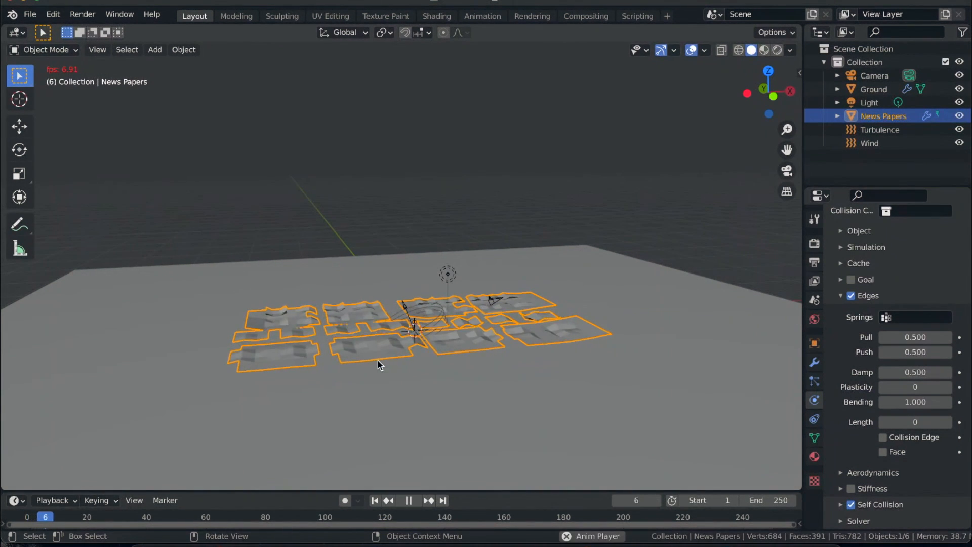
{"action": "scroll", "coordinate": [378, 361], "scroll_direction": "up", "scroll_amount": 3}
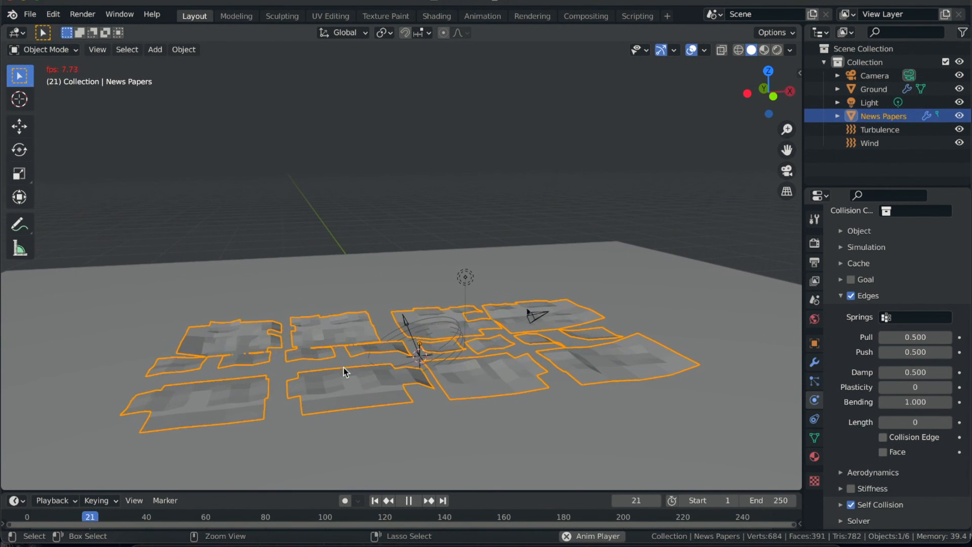
{"action": "key", "text": "space"}
- Set the Wind force field's Strength to 3
{"action": "left_click", "coordinate": [448, 339]}
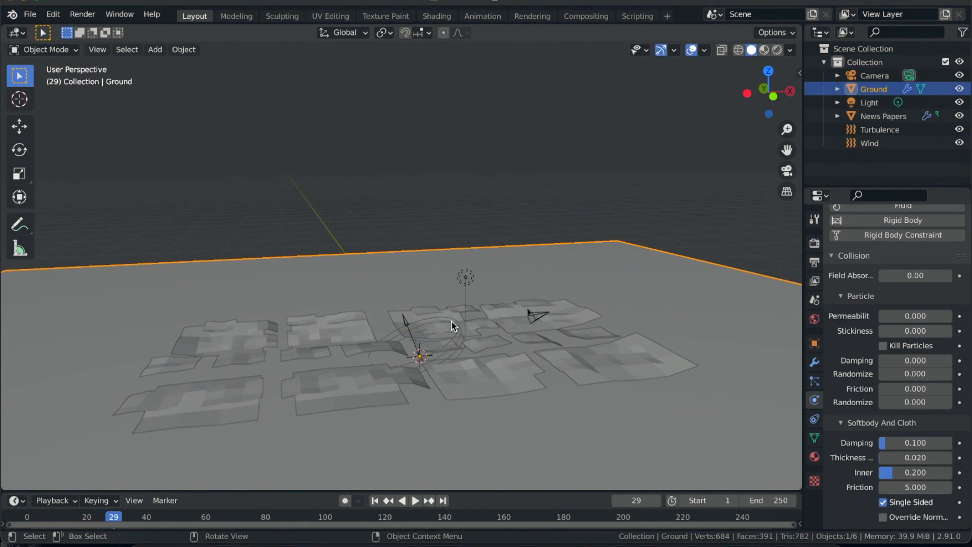
{"action": "left_click", "coordinate": [452, 321]}
{"action": "left_click", "coordinate": [910, 308]}
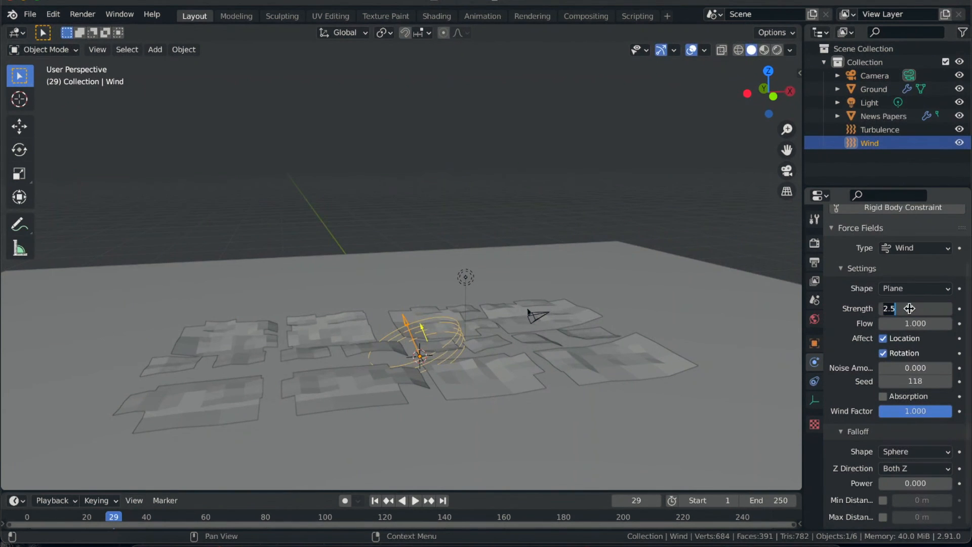
{"action": "type", "text": "3"}
{"action": "key", "text": "Return"}
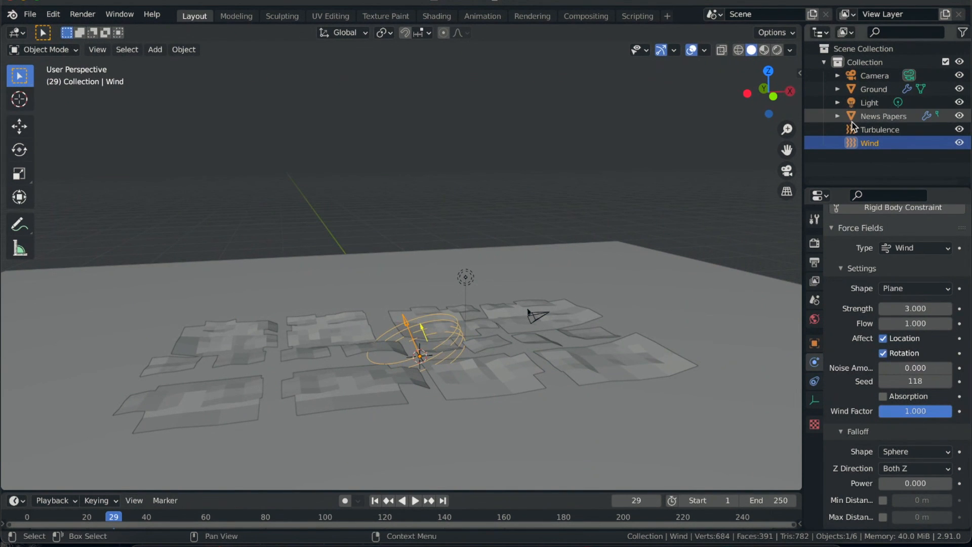
- Set the Turbulence force field's Strength to 5
{"action": "left_click", "coordinate": [879, 130]}
{"action": "left_click", "coordinate": [914, 310]}
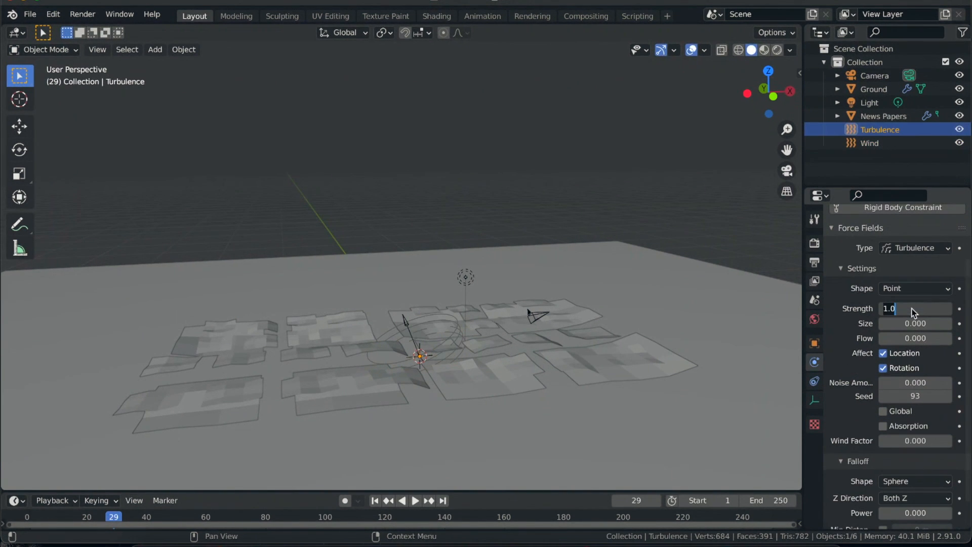
{"action": "type", "text": "5"}
{"action": "key", "text": "Return"}
- Replay the simulation from frame 1 in Material Preview shading and stop playback
{"action": "key", "text": "space"}
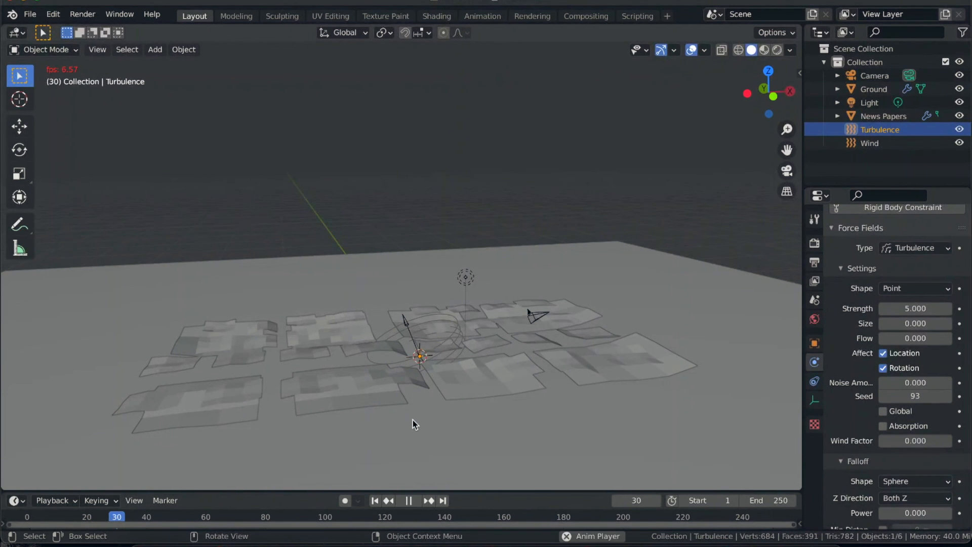
{"action": "key", "text": "shift+Left"}
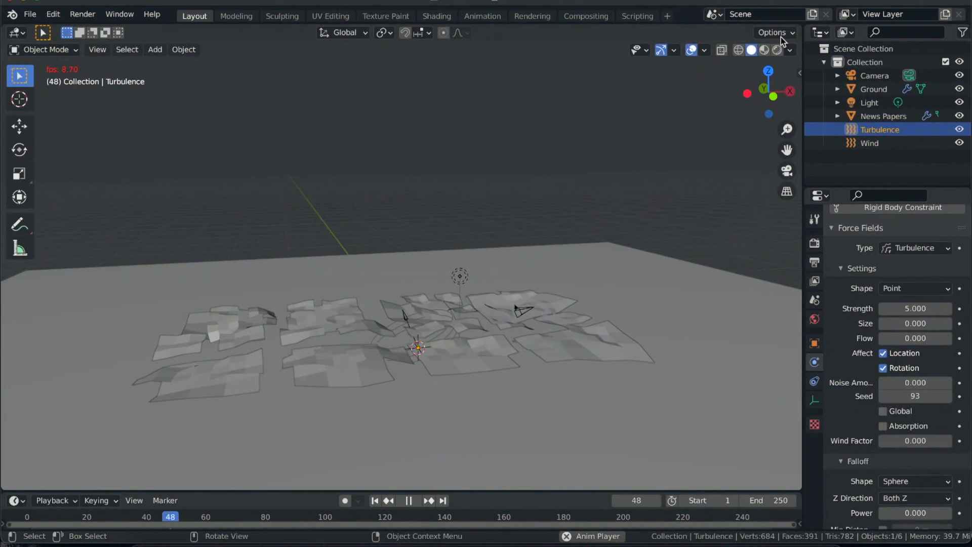
{"action": "left_click", "coordinate": [764, 50]}
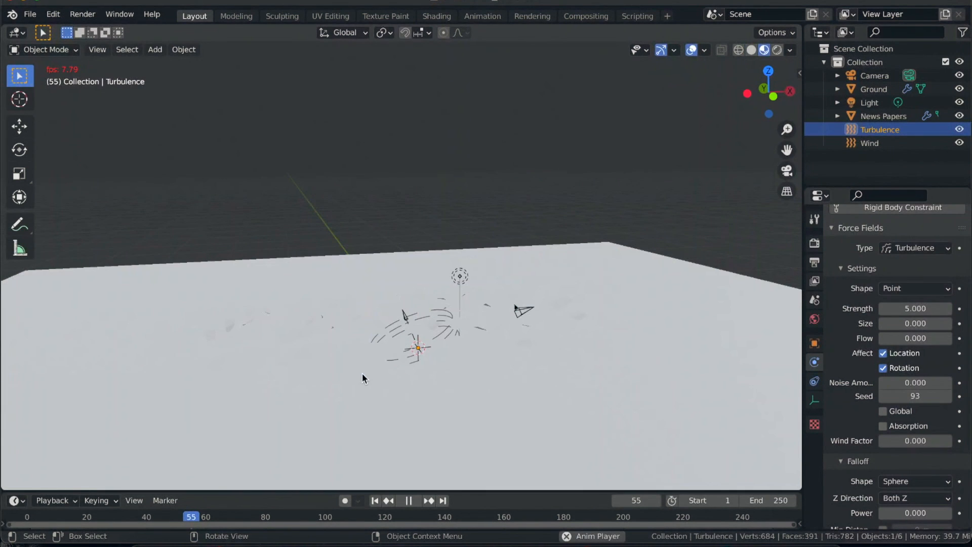
{"action": "middle_click_drag", "start_coordinate": [363, 374], "coordinate": [383, 384]}
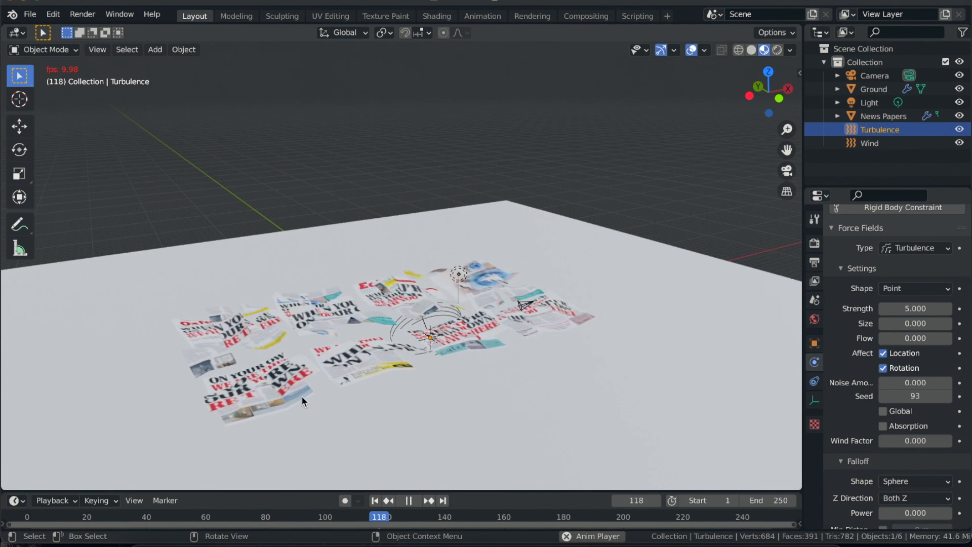
{"action": "key", "text": "space"}
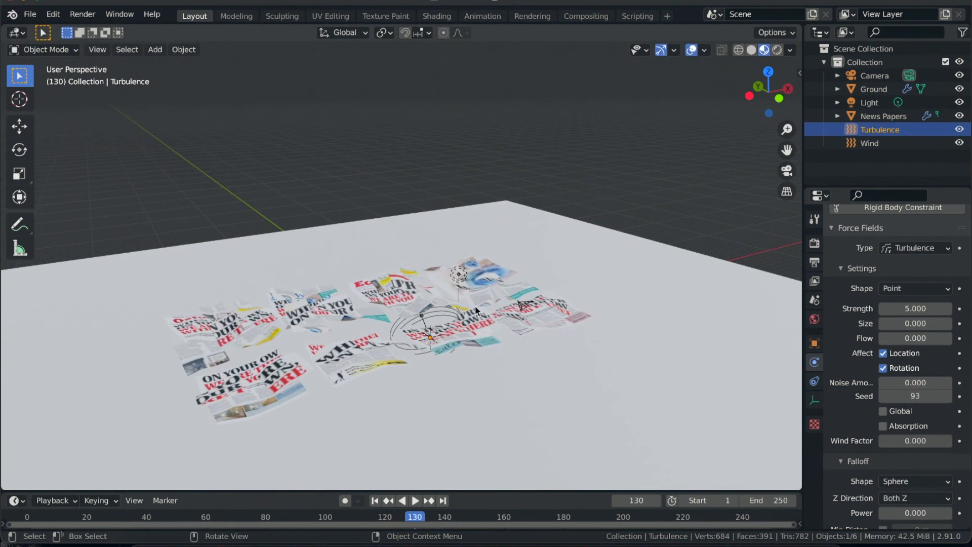
- Set the Wind force field's Strength to 5 and return to frame 1
{"action": "left_click", "coordinate": [448, 307]}
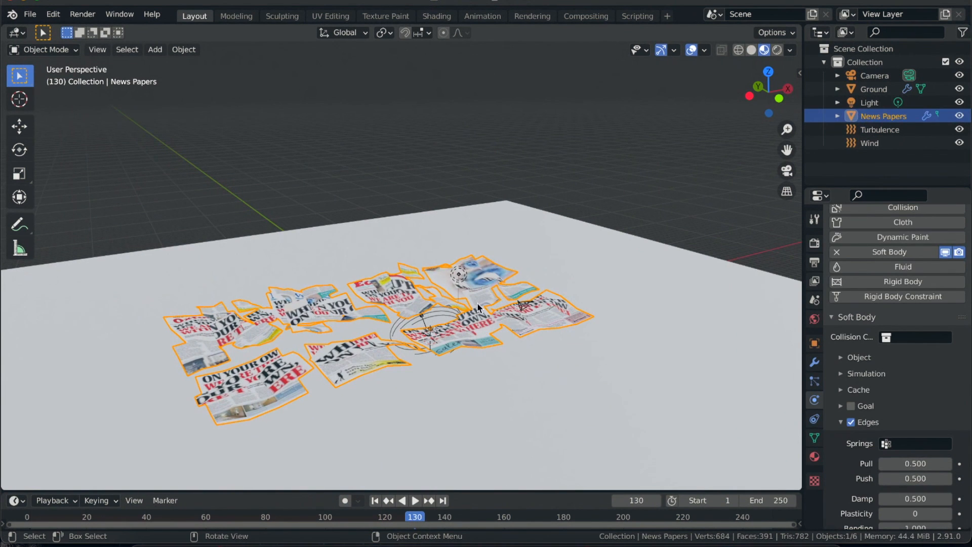
{"action": "left_click", "coordinate": [871, 145]}
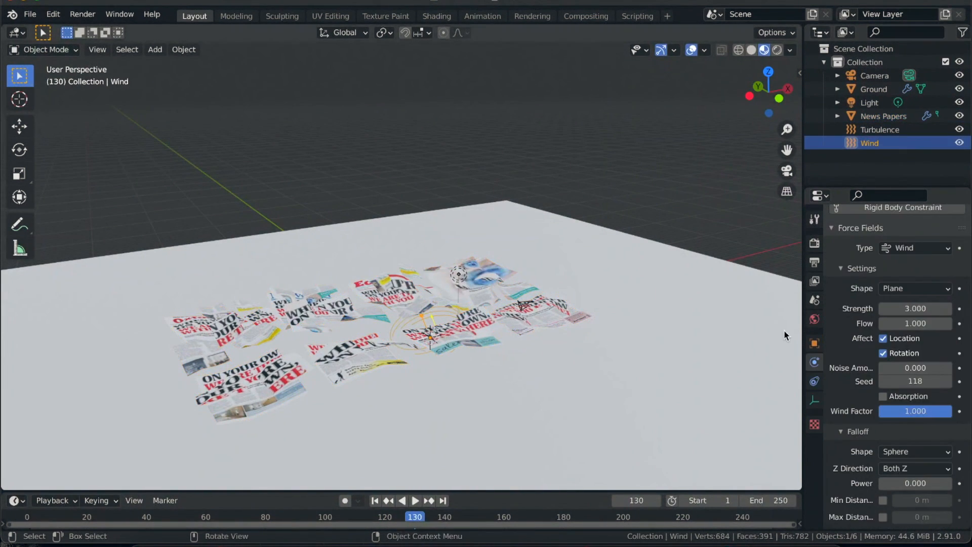
{"action": "left_click", "coordinate": [915, 308]}
{"action": "type", "text": "5"}
{"action": "key", "text": "Return"}
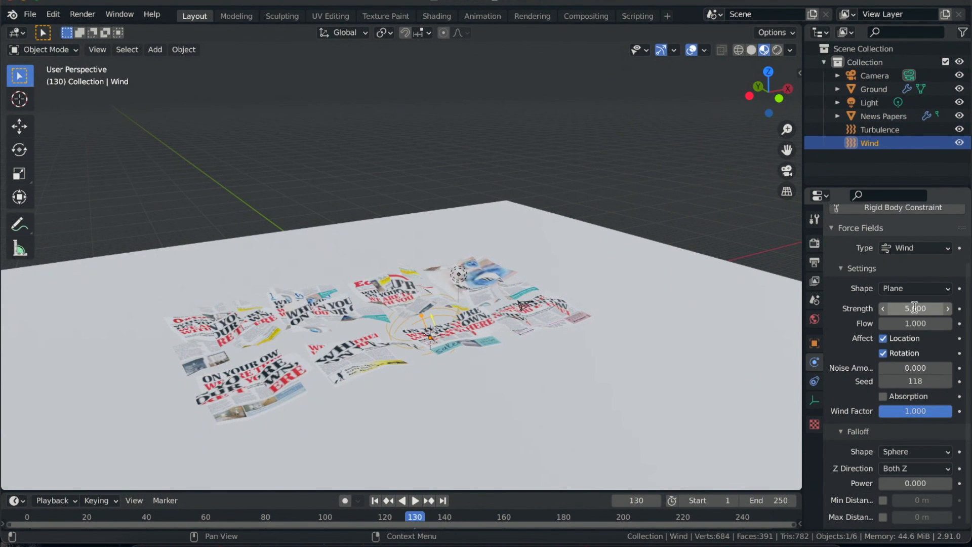
{"action": "left_click", "coordinate": [374, 502]}
- Set the Turbulence force field's Strength to 10
{"action": "left_click", "coordinate": [877, 119]}
{"action": "left_click", "coordinate": [879, 130]}
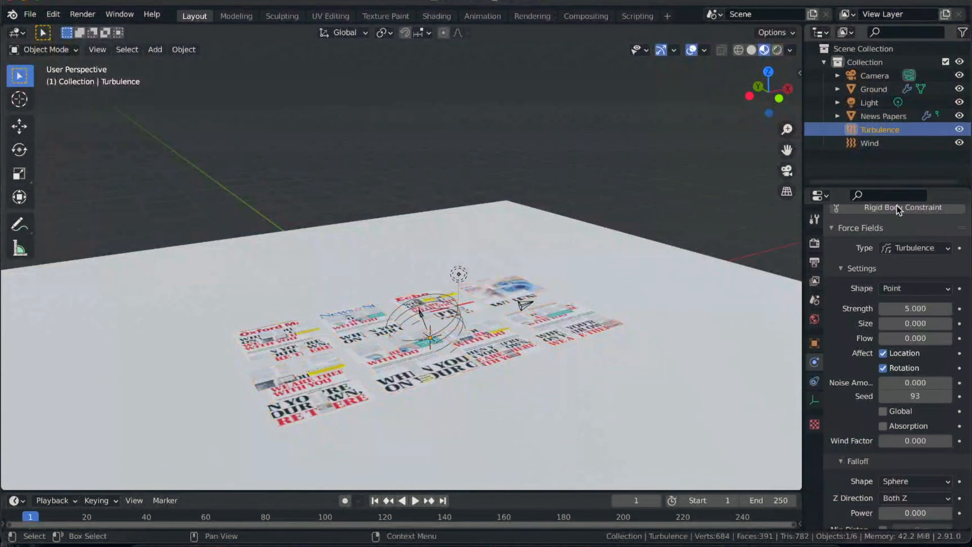
{"action": "left_click", "coordinate": [912, 310]}
{"action": "type", "text": "10"}
{"action": "key", "text": "Return"}
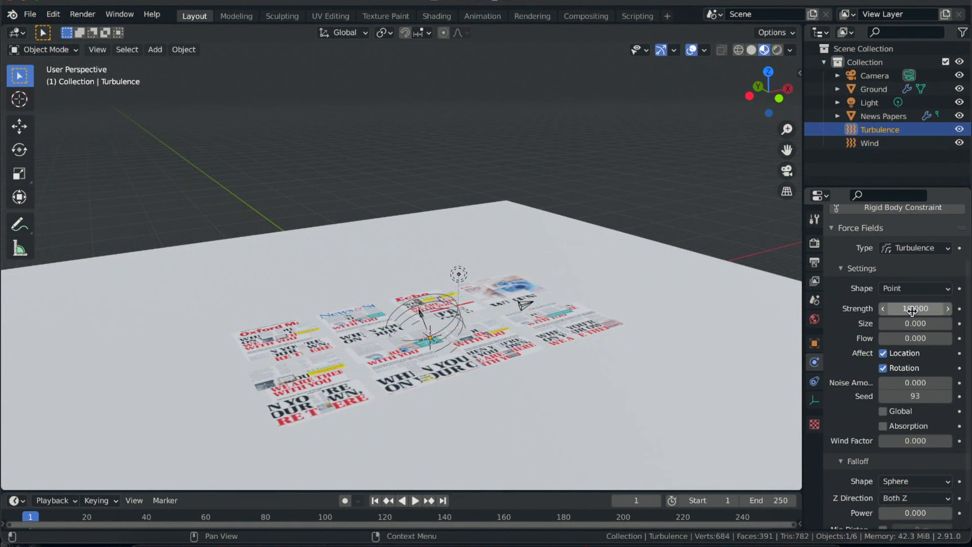
- Play the simulation, inspect the flying pages from several views, stop it and return to frame 1
{"action": "key", "text": "space"}
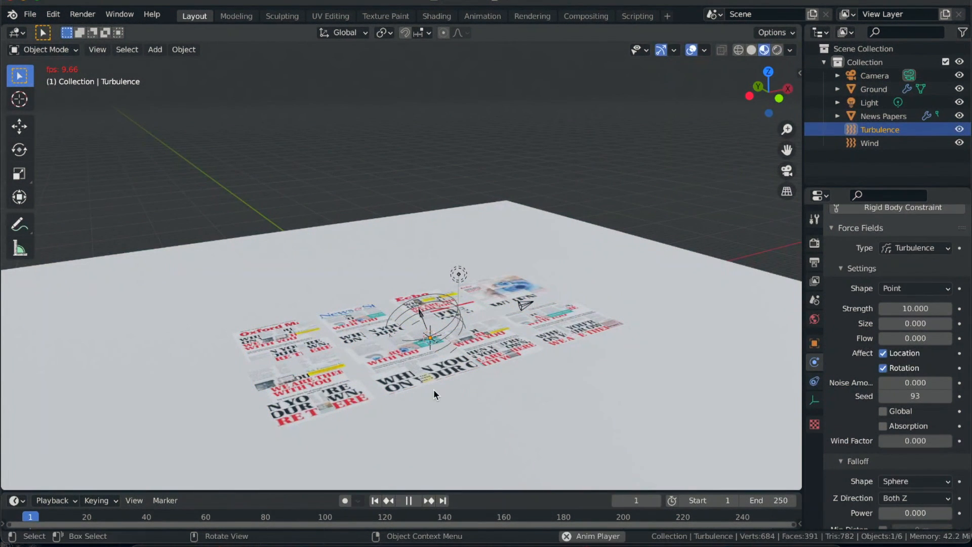
{"action": "scroll", "coordinate": [437, 405], "scroll_direction": "down", "scroll_amount": 4}
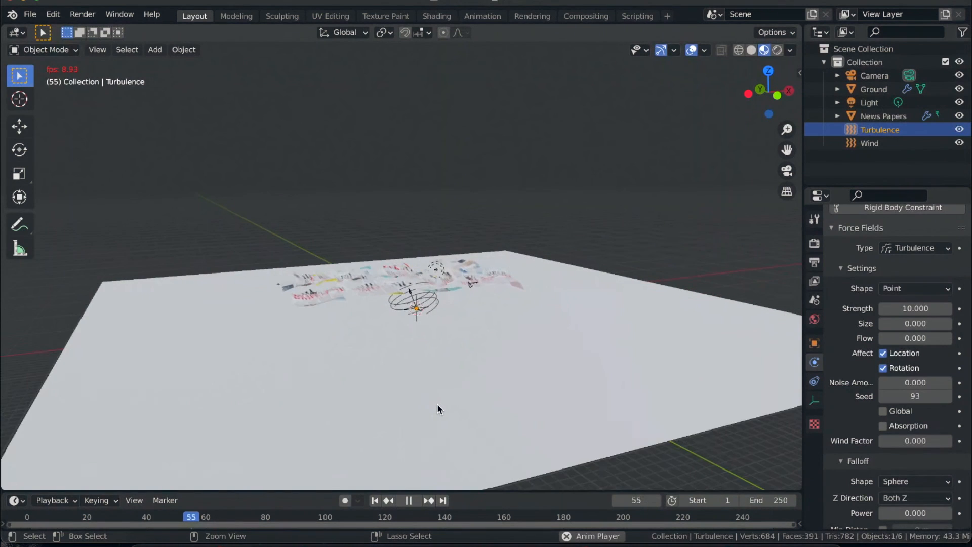
{"action": "scroll", "coordinate": [438, 404], "scroll_direction": "down", "scroll_amount": 2}
{"action": "scroll", "coordinate": [437, 405], "scroll_direction": "up", "scroll_amount": 2, "text": "ctrl"}
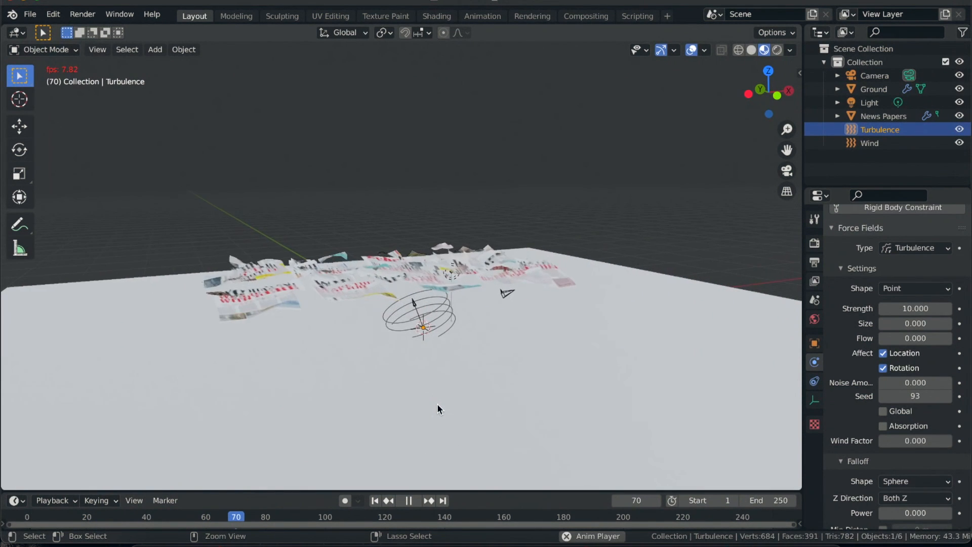
{"action": "scroll", "coordinate": [438, 405], "scroll_direction": "up", "scroll_amount": 6}
{"action": "scroll", "coordinate": [437, 405], "scroll_direction": "down", "scroll_amount": 6}
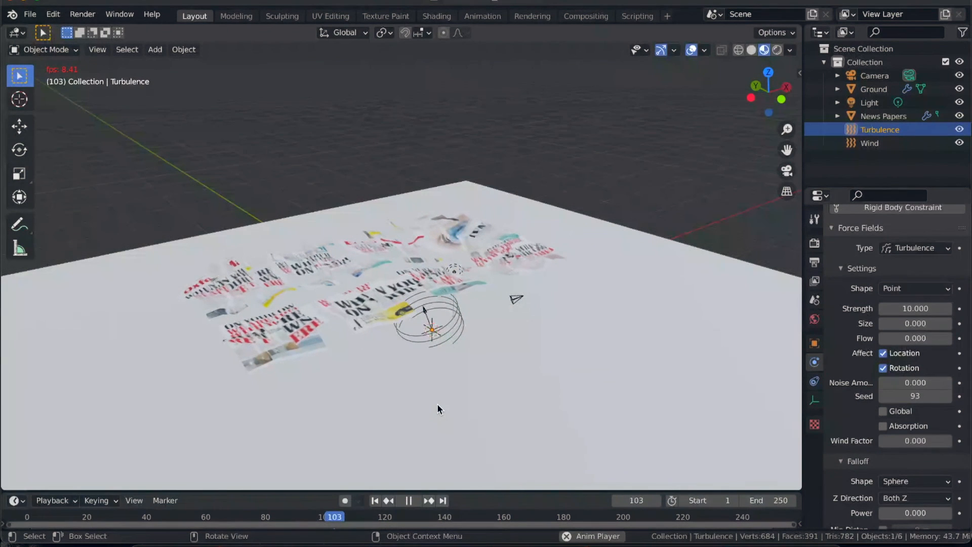
{"action": "key", "text": "space"}
{"action": "left_click", "coordinate": [375, 501]}
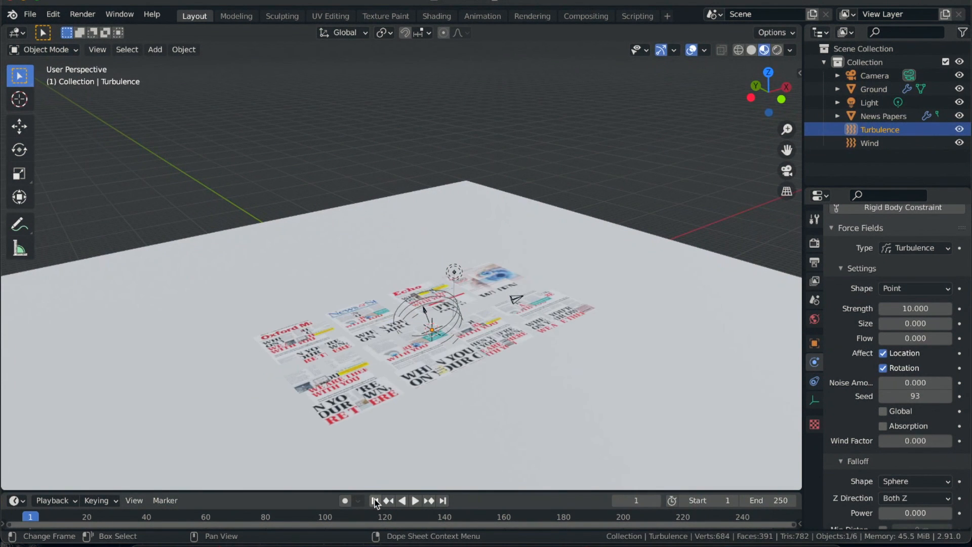
- Add a Force type force field at the centre of the scene and set its Strength to 5
{"action": "key", "text": "shift+a"}
{"action": "mouse_move", "coordinate": [400, 383]}
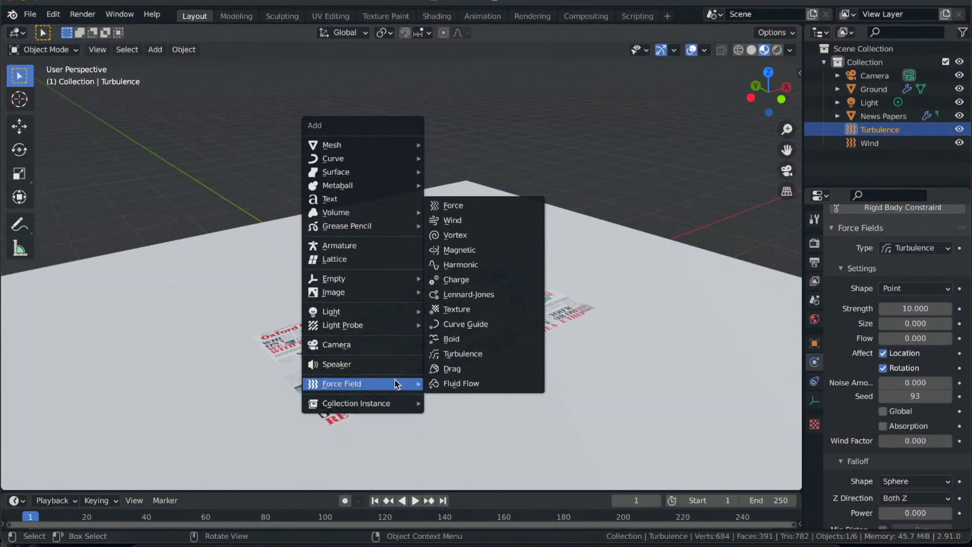
{"action": "left_click", "coordinate": [485, 206]}
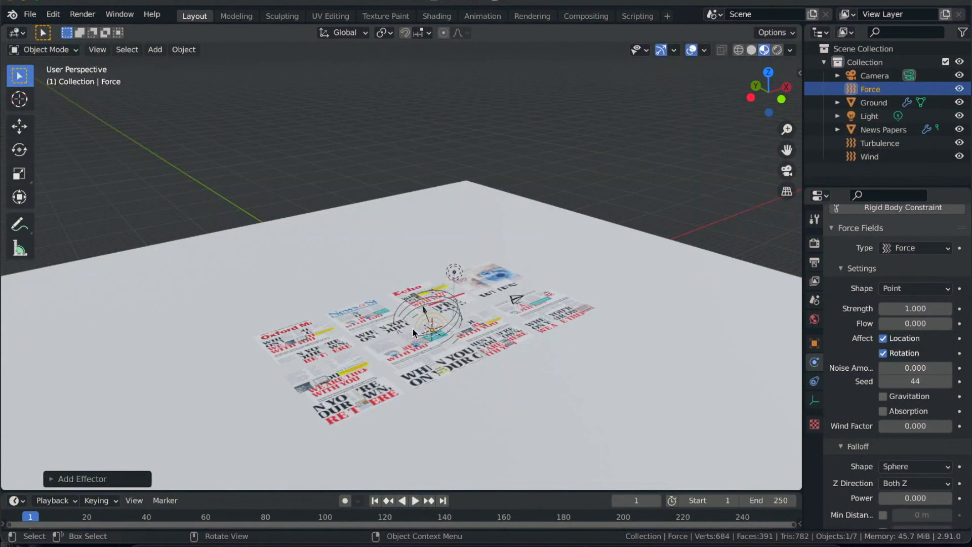
{"action": "left_click", "coordinate": [922, 308]}
{"action": "type", "text": "5"}
{"action": "key", "text": "Return"}
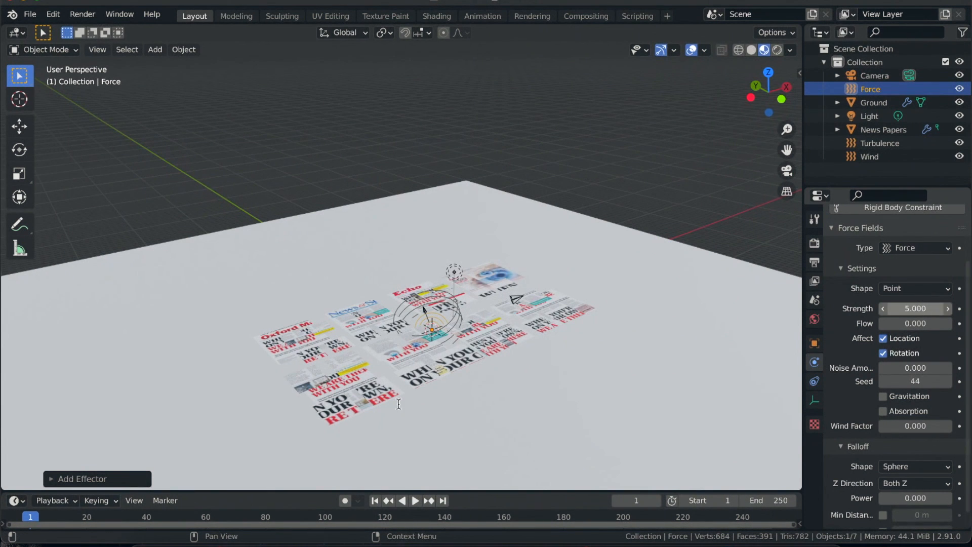
- Replay the simulation from frame 1 and examine how the added Force field scatters the pages
{"action": "left_click", "coordinate": [374, 504]}
{"action": "key", "text": "space"}
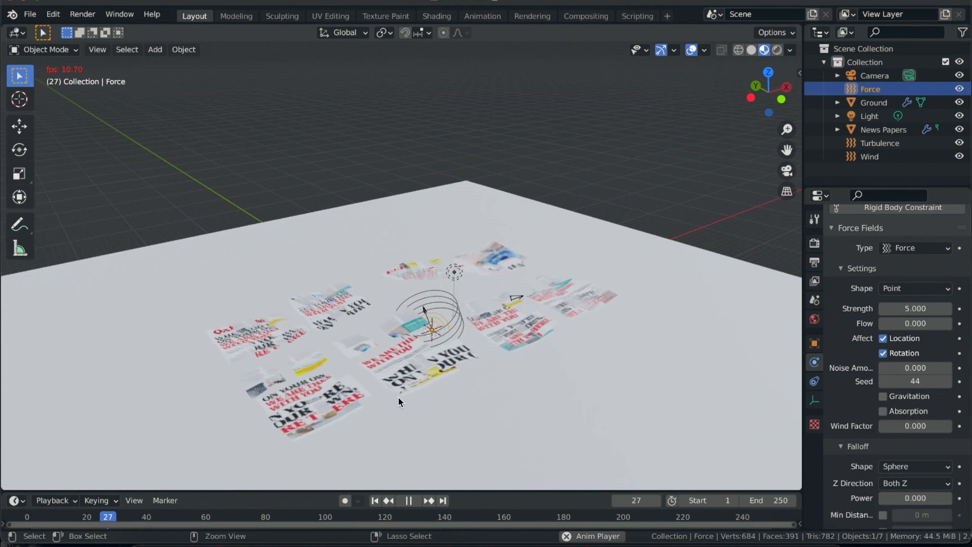
{"action": "scroll", "coordinate": [398, 397], "scroll_direction": "down", "scroll_amount": 2, "text": "ctrl"}
{"action": "scroll", "coordinate": [398, 397], "scroll_direction": "left", "scroll_amount": 4}
{"action": "scroll", "coordinate": [398, 397], "scroll_direction": "down", "scroll_amount": 5}
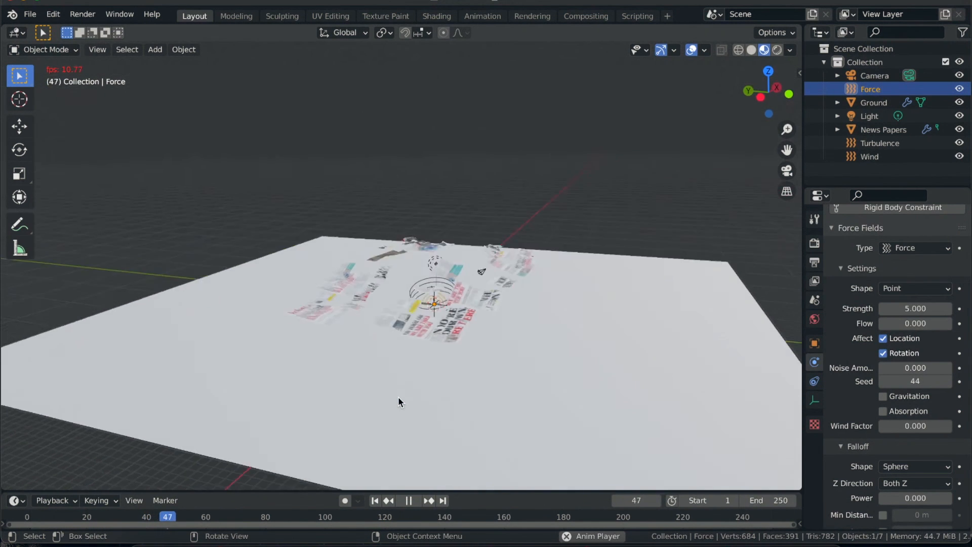
{"action": "scroll", "coordinate": [398, 397], "scroll_direction": "up", "scroll_amount": 4}
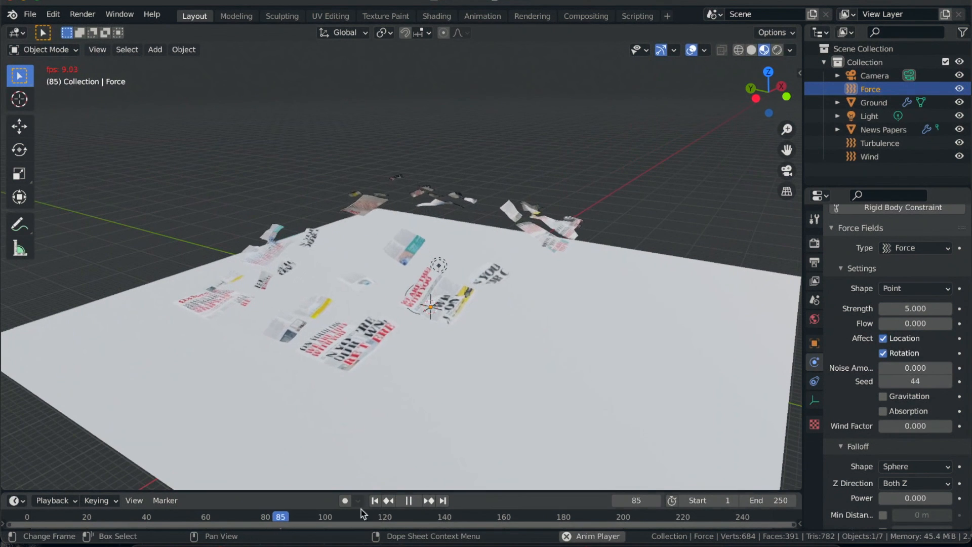
- Stop the simulation playback and return to frame 1
{"action": "left_click", "coordinate": [374, 502]}
{"action": "key", "text": "space"}
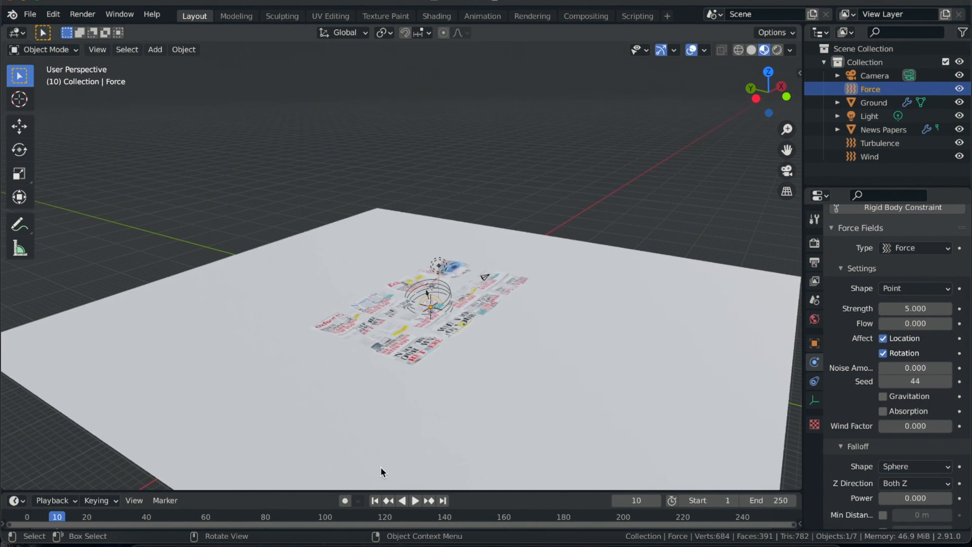
{"action": "left_click", "coordinate": [374, 500]}
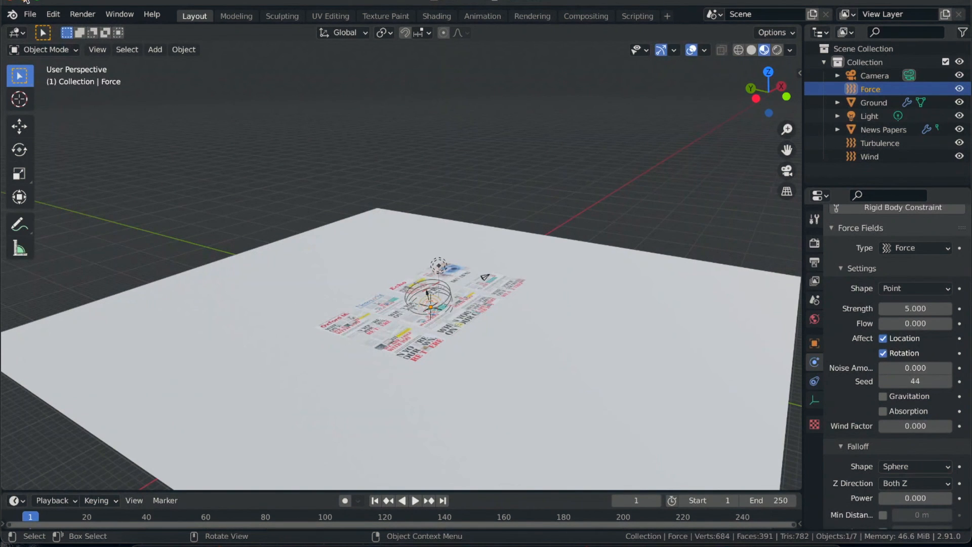
- Open the recent file Bag.blend, play its animation and return to frame 1
{"action": "left_click", "coordinate": [31, 15]}
{"action": "mouse_move", "coordinate": [81, 57]}
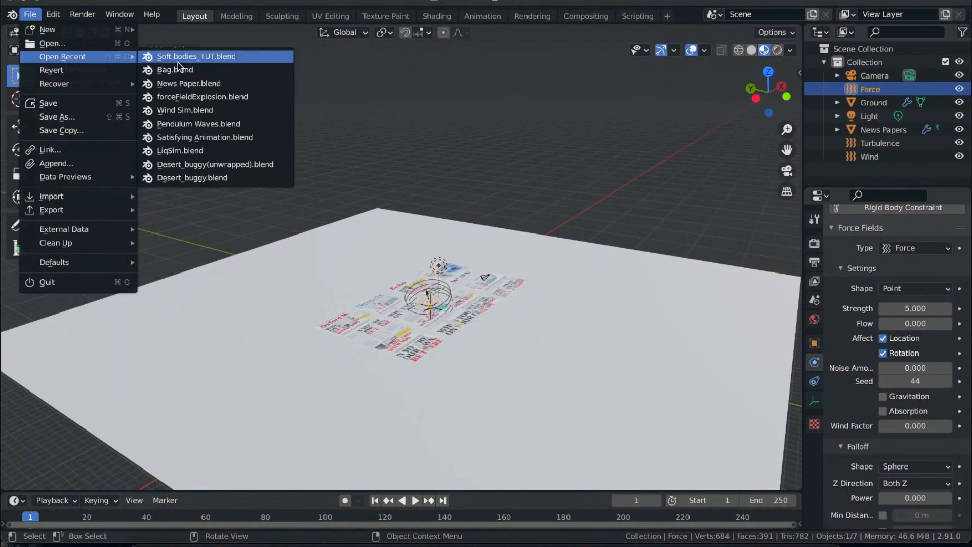
{"action": "left_click", "coordinate": [184, 71]}
{"action": "left_click", "coordinate": [417, 298]}
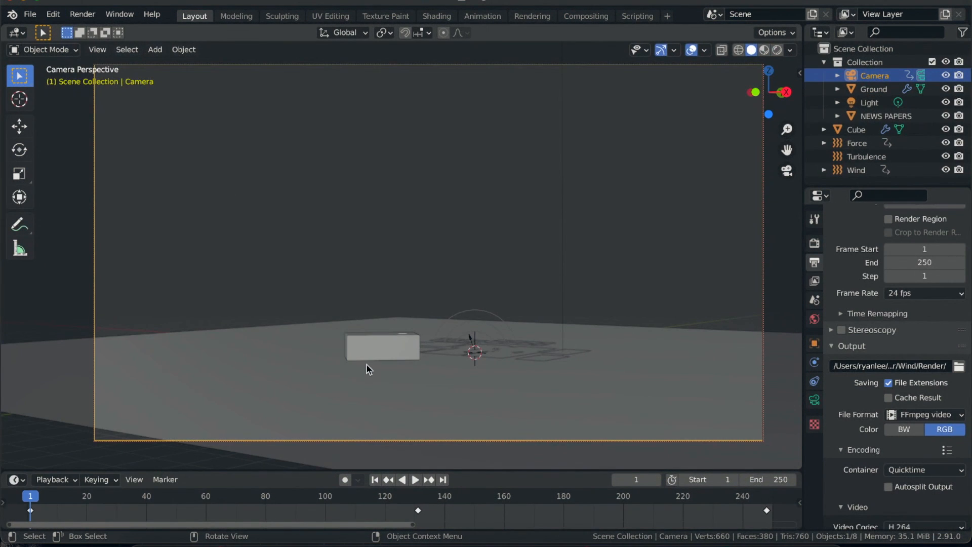
{"action": "key", "text": "space"}
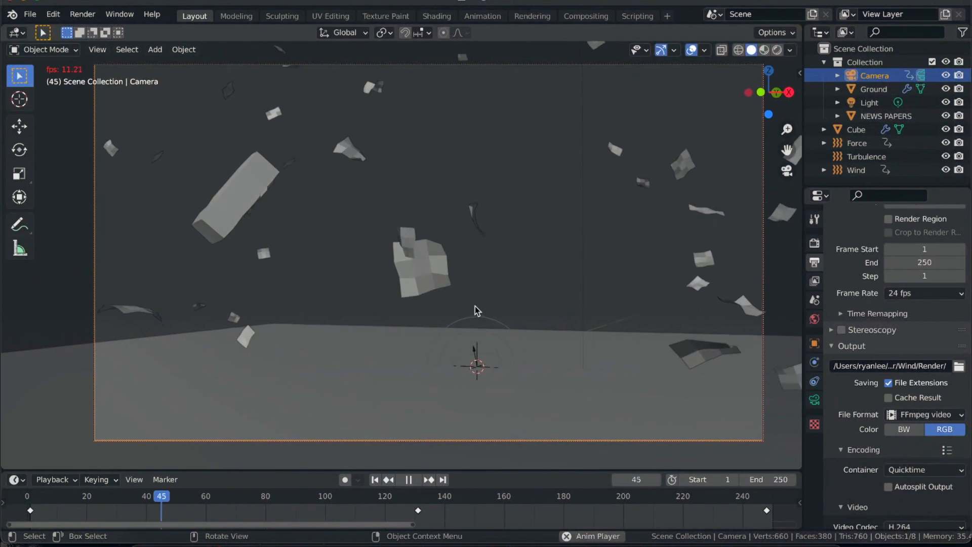
{"action": "left_click", "coordinate": [375, 479]}
- Shift all of the Force field's keyframes earlier so they start at frame 1
{"action": "left_click", "coordinate": [860, 146]}
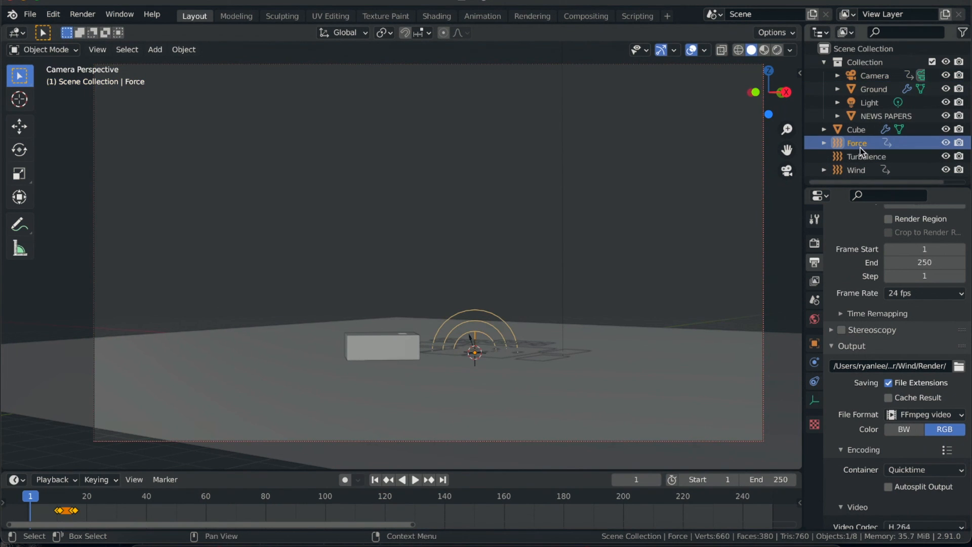
{"action": "left_click_drag", "start_coordinate": [90, 505], "coordinate": [34, 509]}
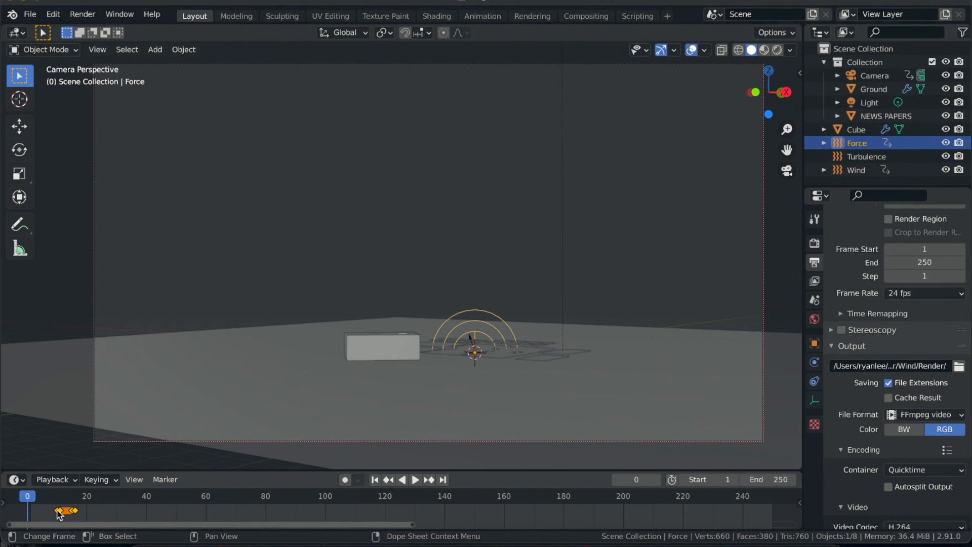
{"action": "key", "text": "g"}
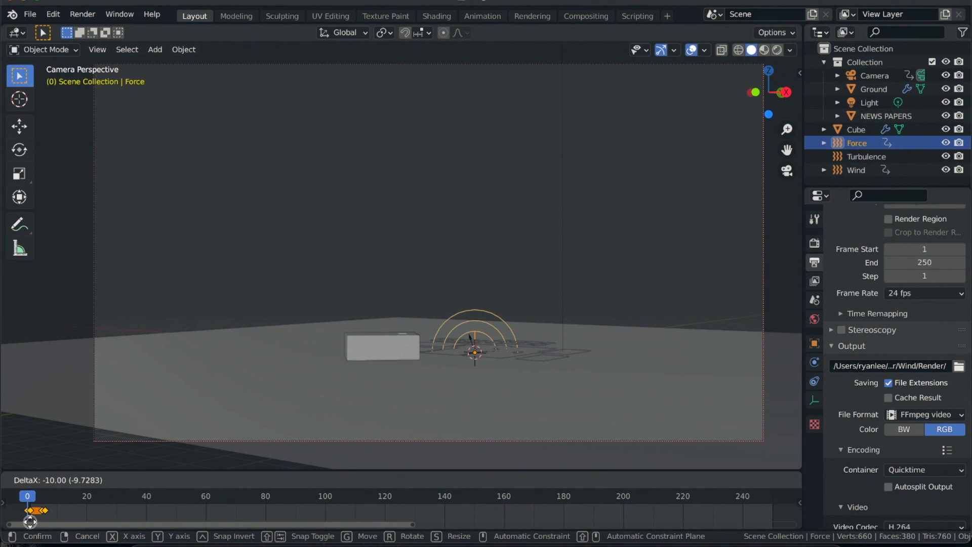
{"action": "left_click", "coordinate": [30, 523]}
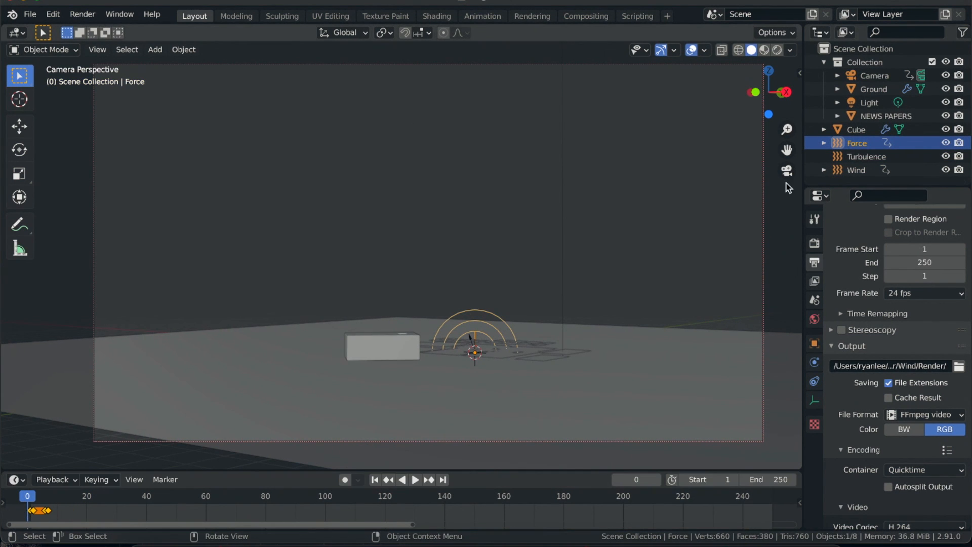
- Shift all of the Wind field's keyframes earlier so they also start at frame 1
{"action": "left_click", "coordinate": [864, 156]}
{"action": "left_click", "coordinate": [862, 171]}
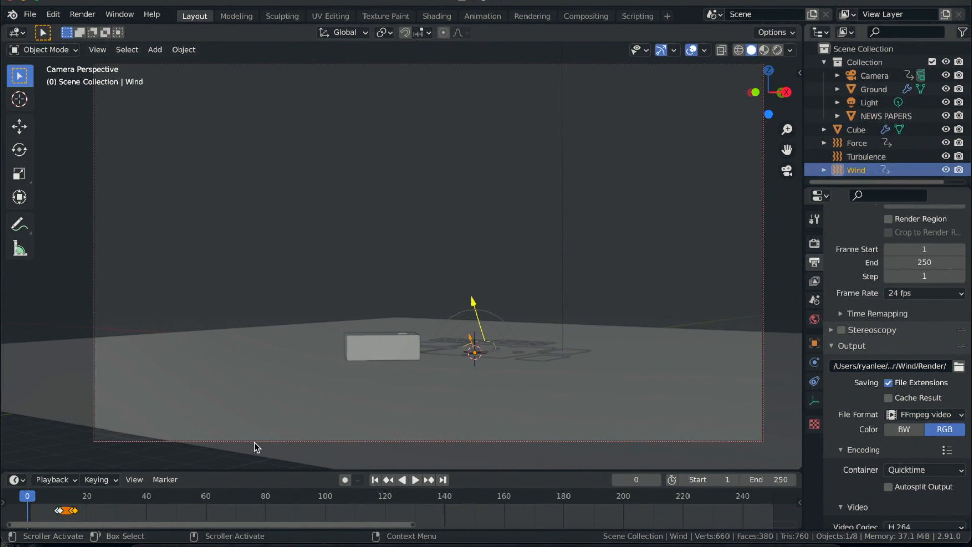
{"action": "left_click_drag", "start_coordinate": [83, 513], "coordinate": [30, 519]}
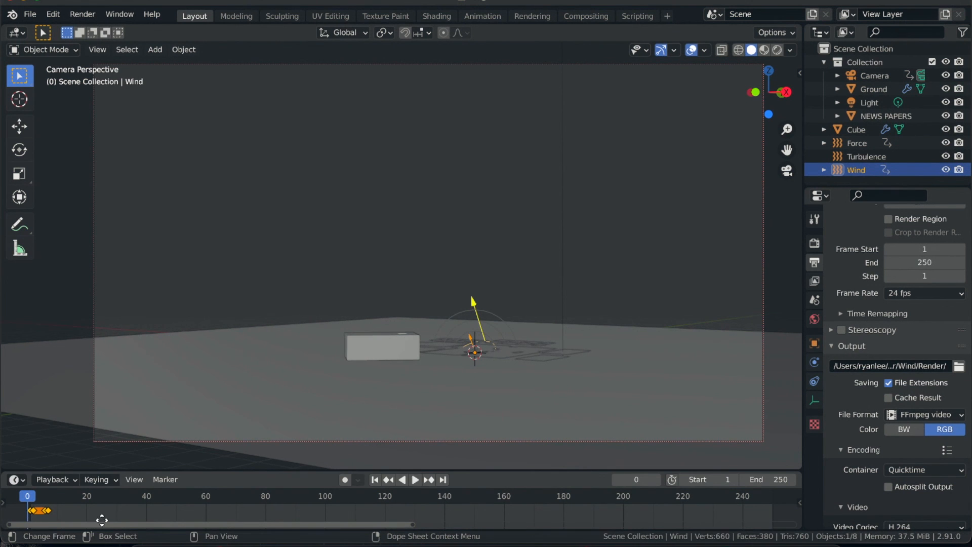
- Play the animation with the shifted keyframes, stop it around frame 100 and select the Force field
{"action": "key", "text": "space"}
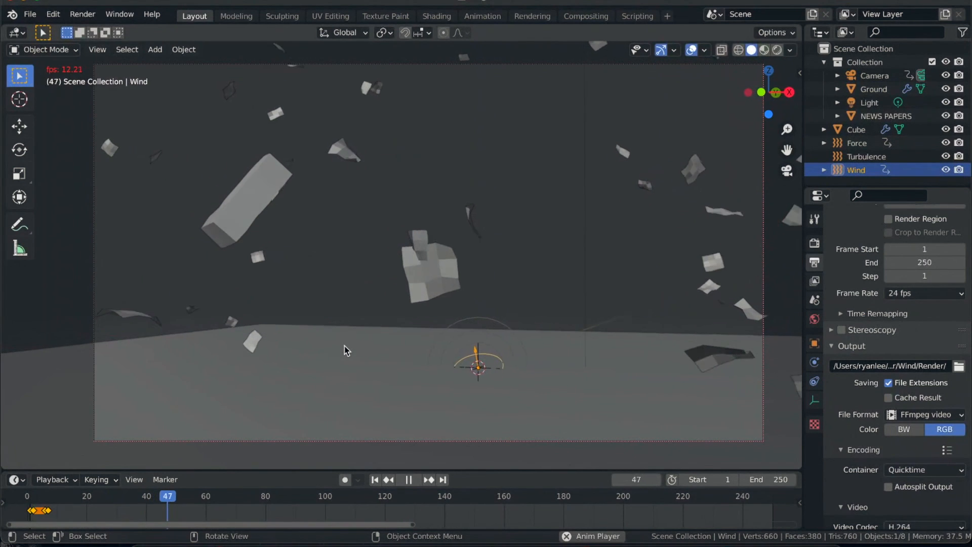
{"action": "left_click", "coordinate": [857, 143]}
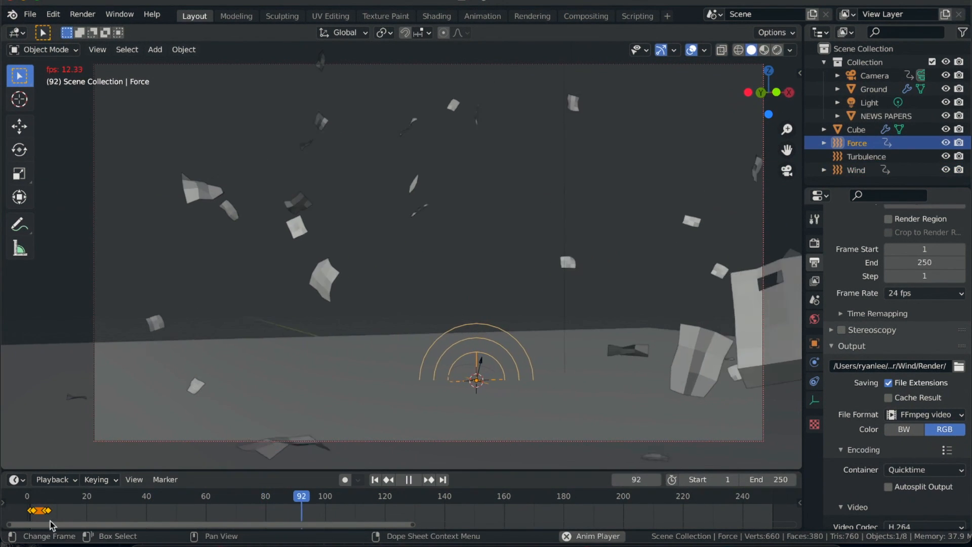
{"action": "key", "text": "space"}
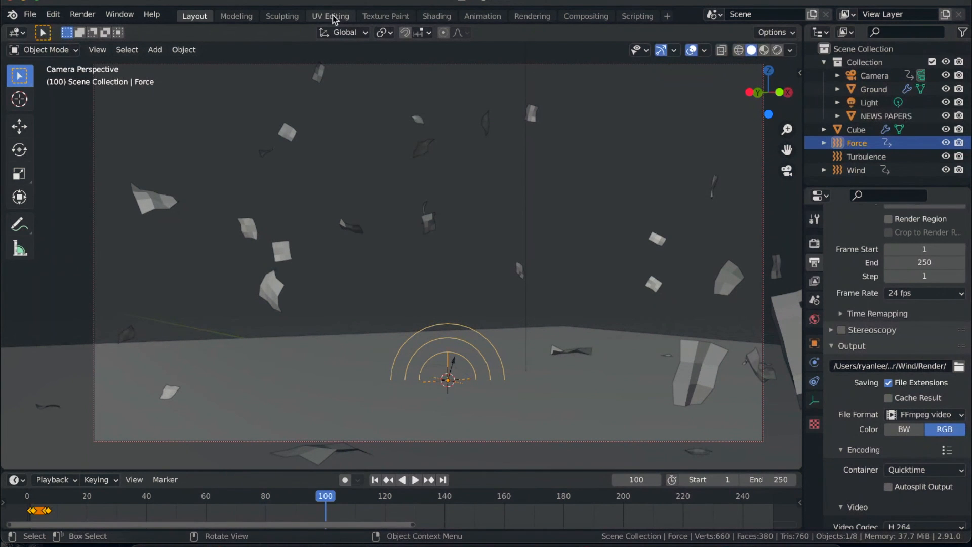
- Switch to the Animation workspace and fit the Force field's Strength curve in the Graph Editor
{"action": "left_click", "coordinate": [483, 16]}
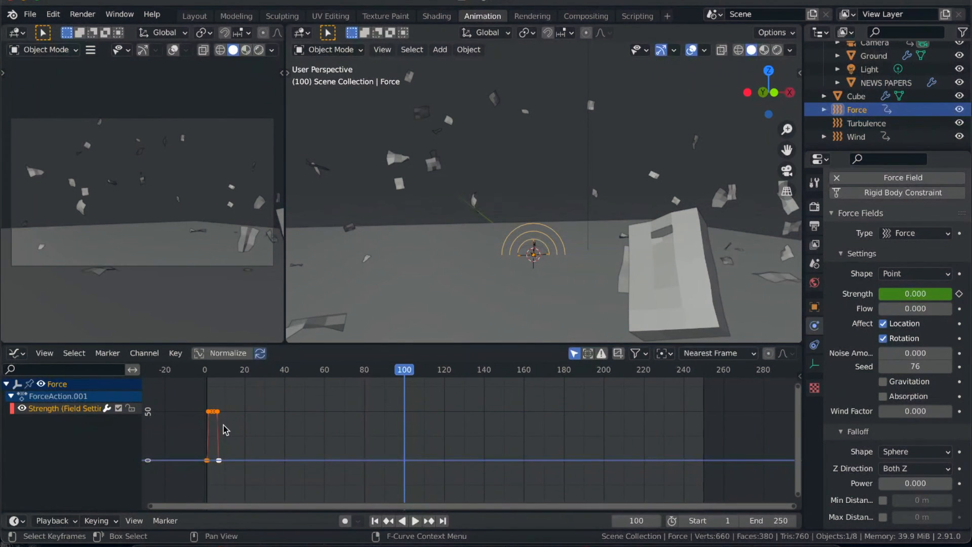
{"action": "scroll", "coordinate": [223, 429], "scroll_direction": "left", "scroll_amount": 4, "text": "ctrl"}
{"action": "scroll", "coordinate": [224, 429], "scroll_direction": "right", "scroll_amount": 6, "text": "ctrl"}
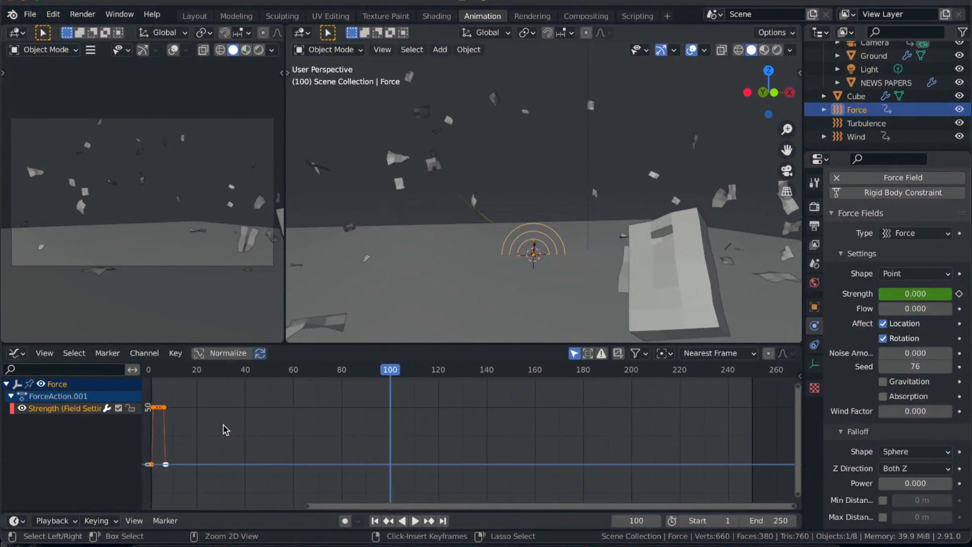
{"action": "scroll", "coordinate": [224, 429], "scroll_direction": "right", "scroll_amount": 5, "text": "ctrl"}
{"action": "scroll", "coordinate": [224, 429], "scroll_direction": "left", "scroll_amount": 15}
{"action": "key", "text": "Home"}
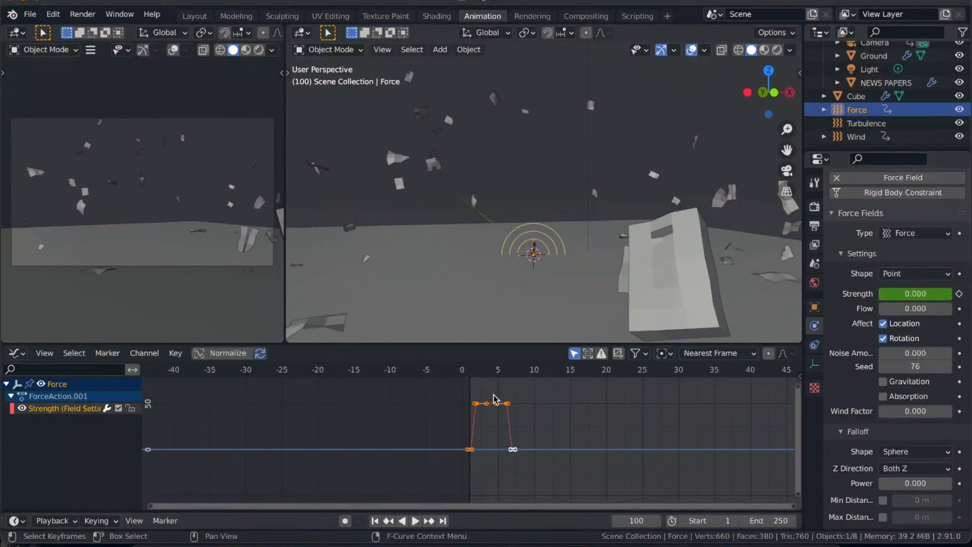
- Move the Force field's last two Strength keyframes earlier along the time axis to frames 2 and 3
{"action": "left_click_drag", "start_coordinate": [494, 397], "coordinate": [538, 480]}
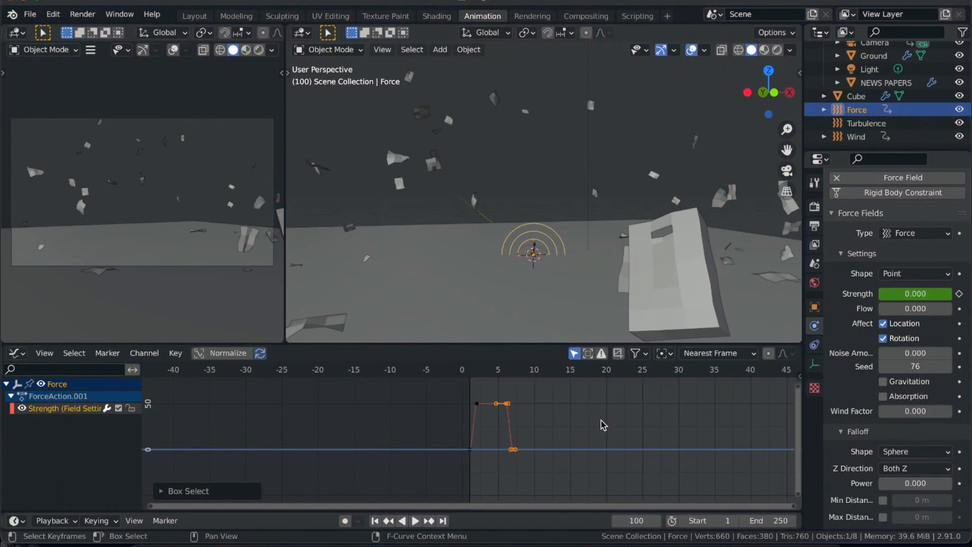
{"action": "key", "text": "g"}
{"action": "key", "text": "x"}
{"action": "left_click", "coordinate": [574, 420]}
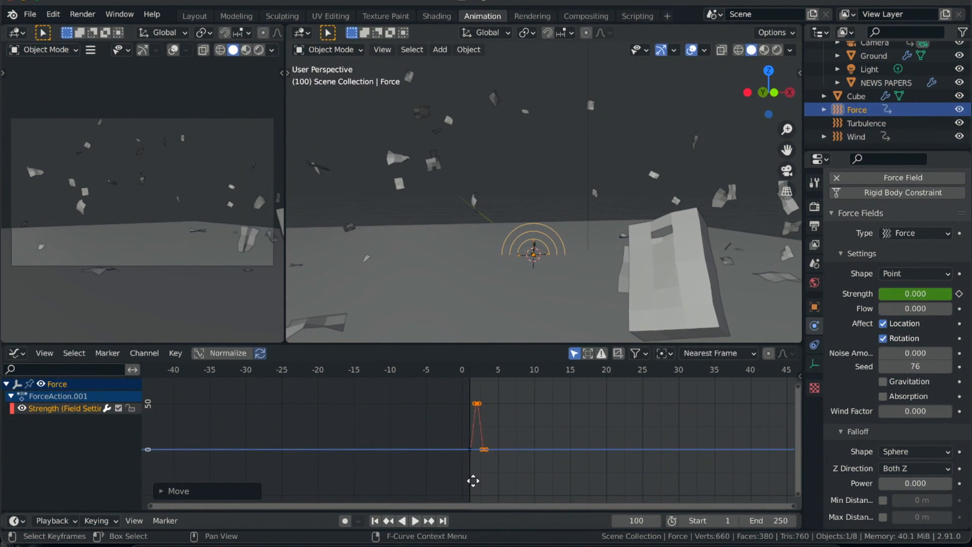
- Replay the animation from frame 1 to check the shortened Force burst, and stop it
{"action": "left_click", "coordinate": [375, 521]}
{"action": "key", "text": "space"}
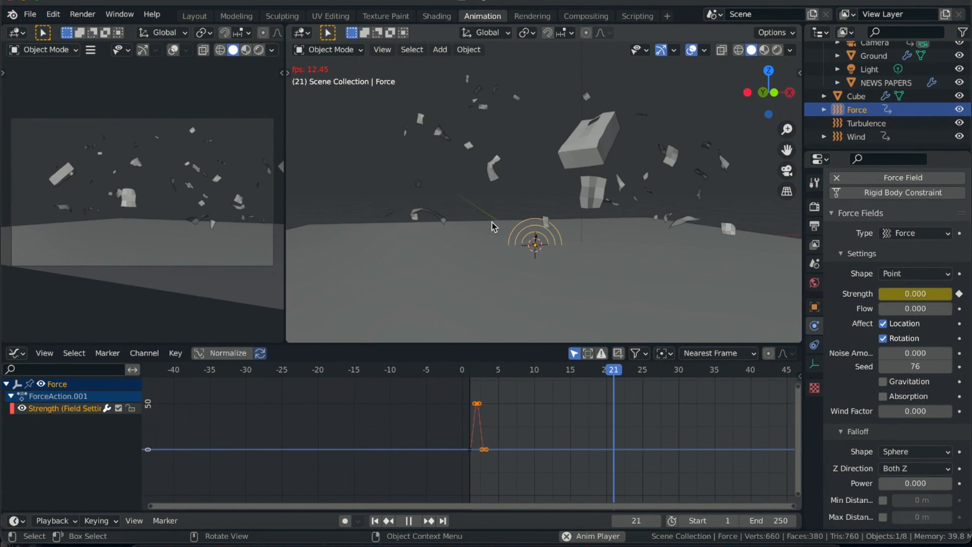
{"action": "key", "text": "space"}
- Move the Wind field's last two Strength keyframes about 3 frames earlier, to frames 3 and 4
{"action": "left_click", "coordinate": [856, 123]}
{"action": "left_click", "coordinate": [854, 137]}
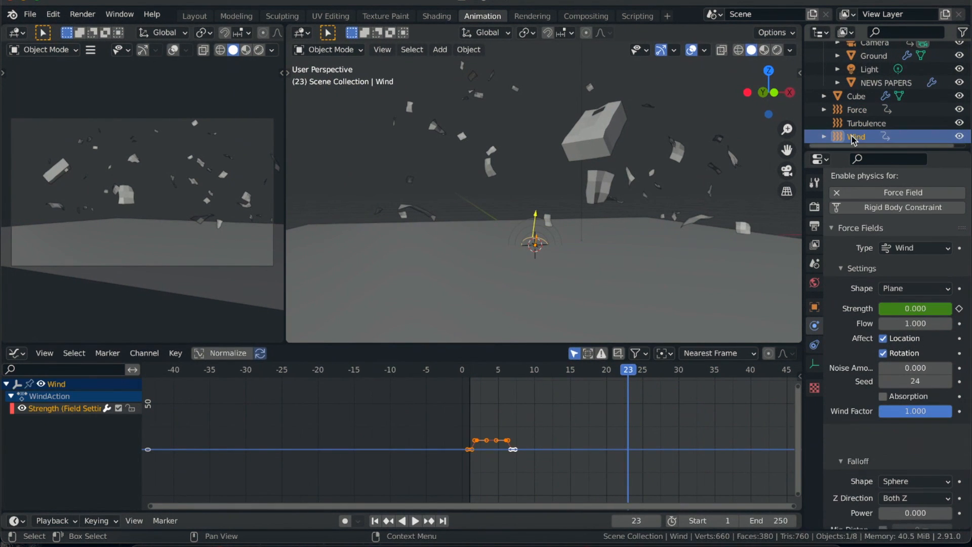
{"action": "key", "text": "b"}
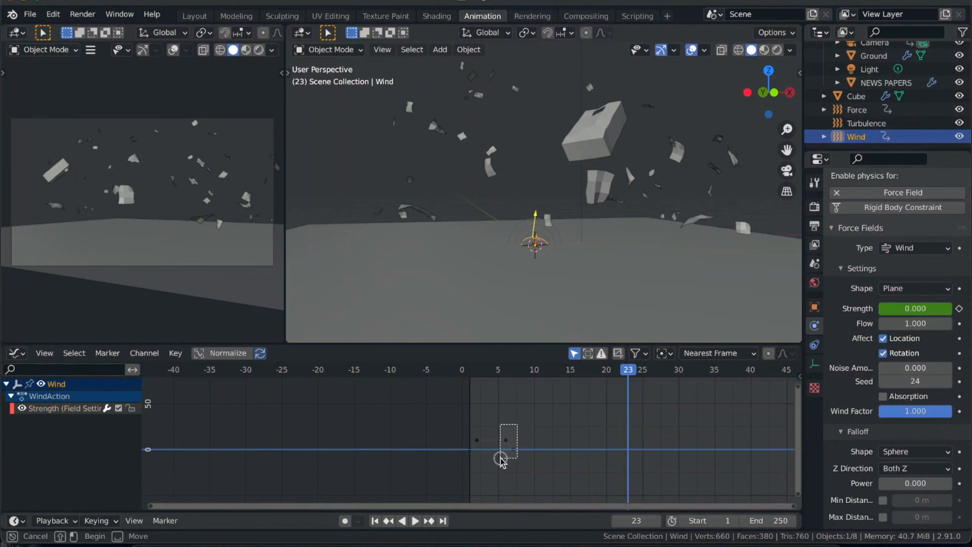
{"action": "left_click_drag", "start_coordinate": [501, 459], "coordinate": [501, 460]}
{"action": "key", "text": "g"}
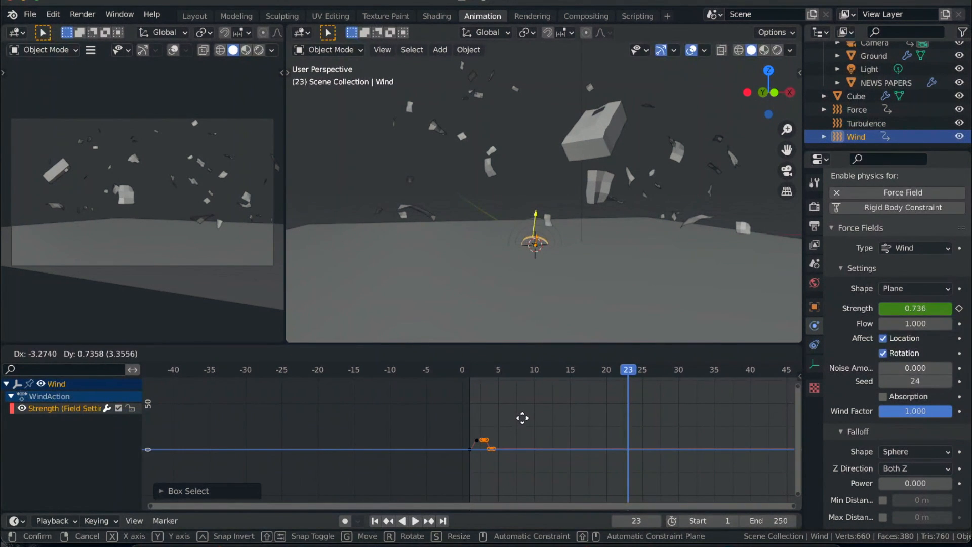
{"action": "left_click", "coordinate": [524, 419]}
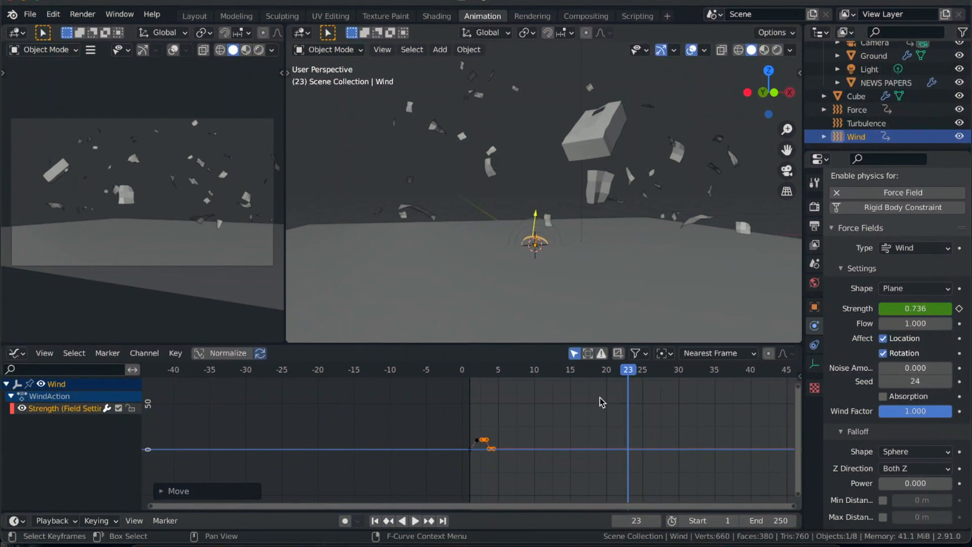
- Replay the simulation from frame 1 and inspect from several angles how the bag and pages scatter and fall
{"action": "left_click", "coordinate": [375, 520]}
{"action": "key", "text": "space"}
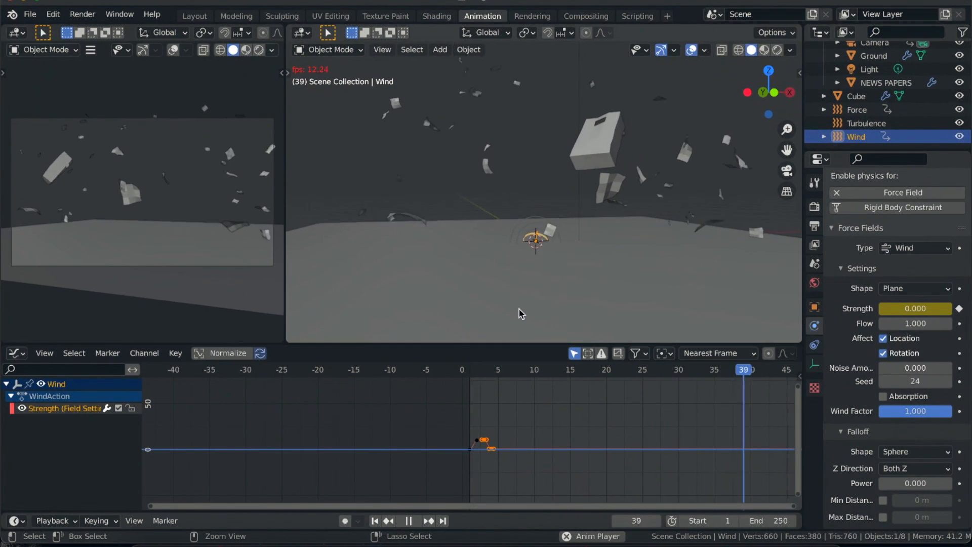
{"action": "scroll", "coordinate": [519, 308], "scroll_direction": "right", "scroll_amount": 5}
{"action": "scroll", "coordinate": [519, 308], "scroll_direction": "right", "scroll_amount": 5}
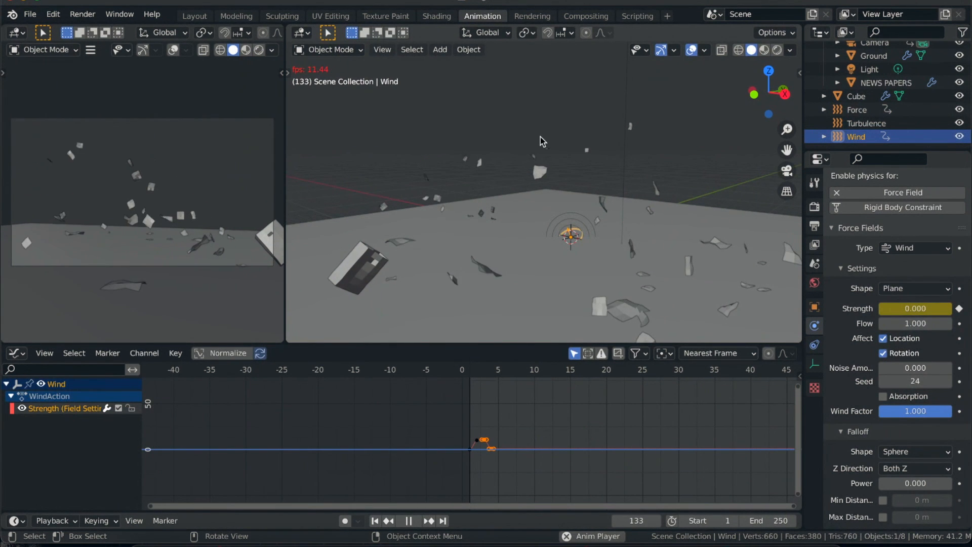
{"action": "key", "text": "space"}
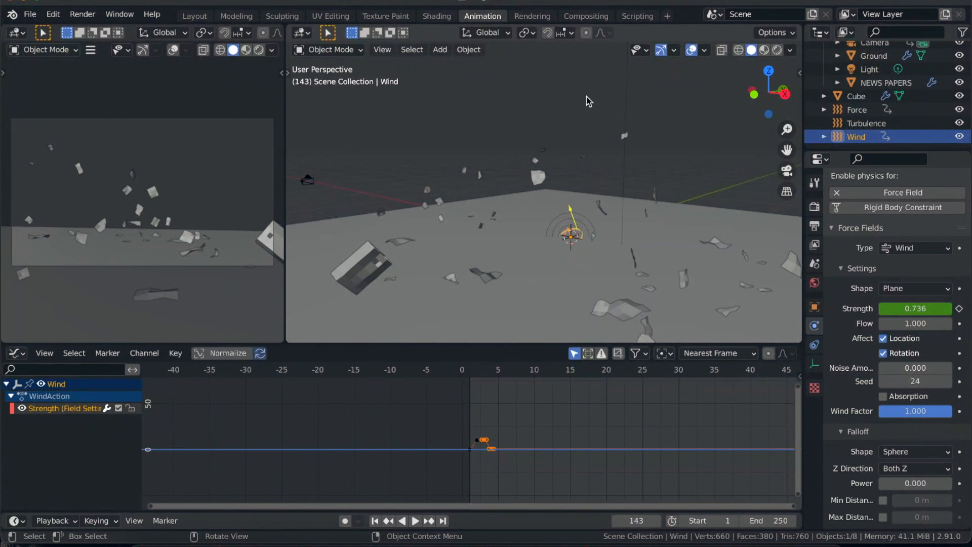
{"action": "key", "text": "space"}
{"action": "key", "text": "space"}
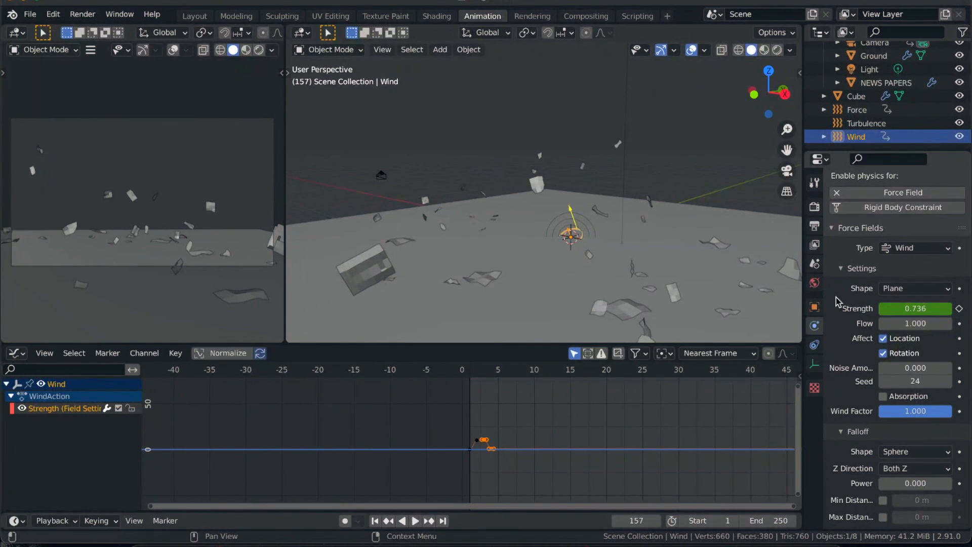
- Widen the Properties editor and bring up the Force field's settings at frame 1
{"action": "left_click_drag", "start_coordinate": [807, 248], "coordinate": [747, 248]}
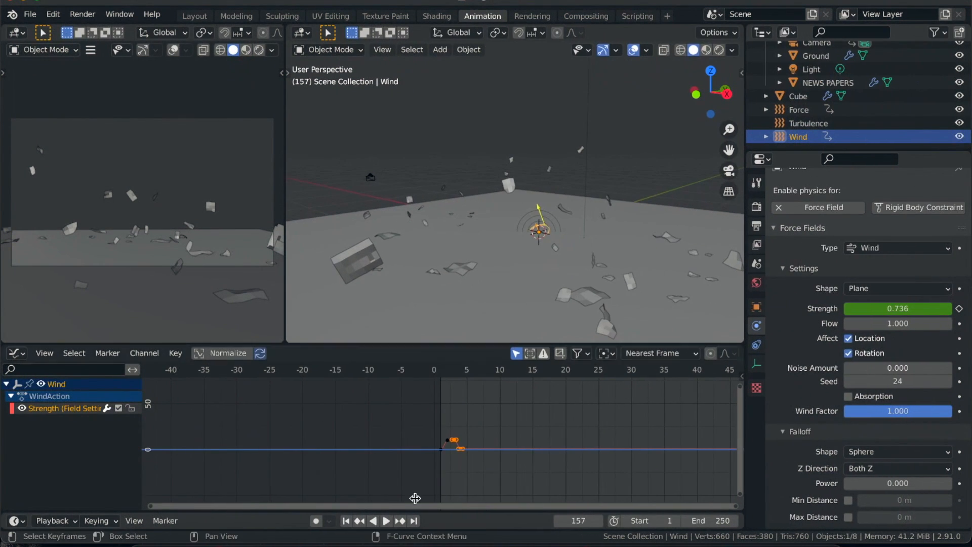
{"action": "left_click", "coordinate": [346, 521]}
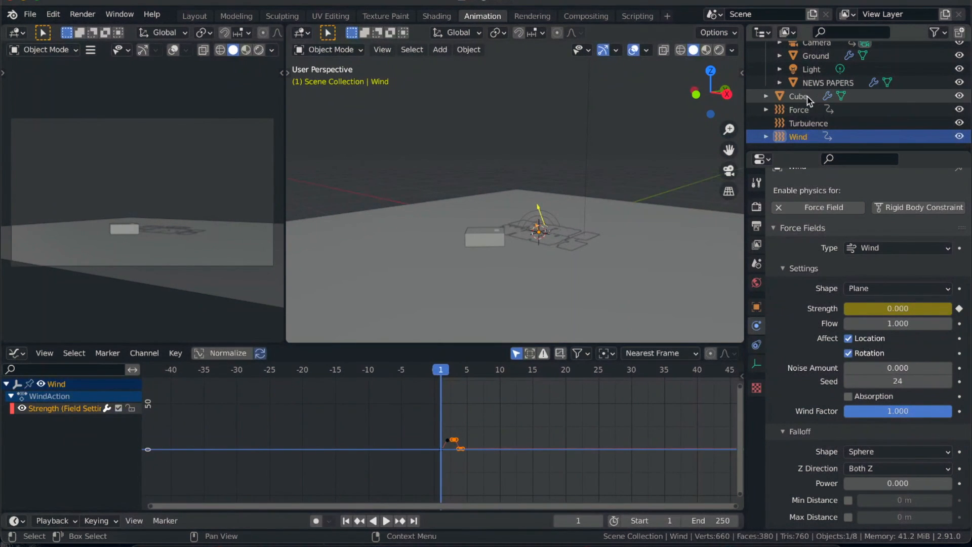
{"action": "left_click", "coordinate": [807, 109]}
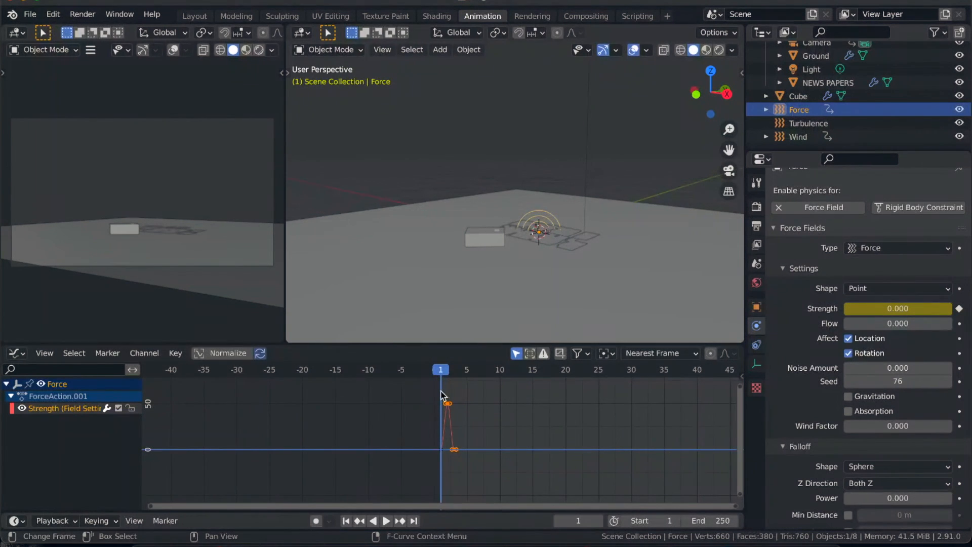
- Delete all of the Force field's Strength keyframes
{"action": "left_click", "coordinate": [462, 391]}
{"action": "left_click_drag", "start_coordinate": [490, 388], "coordinate": [422, 477]}
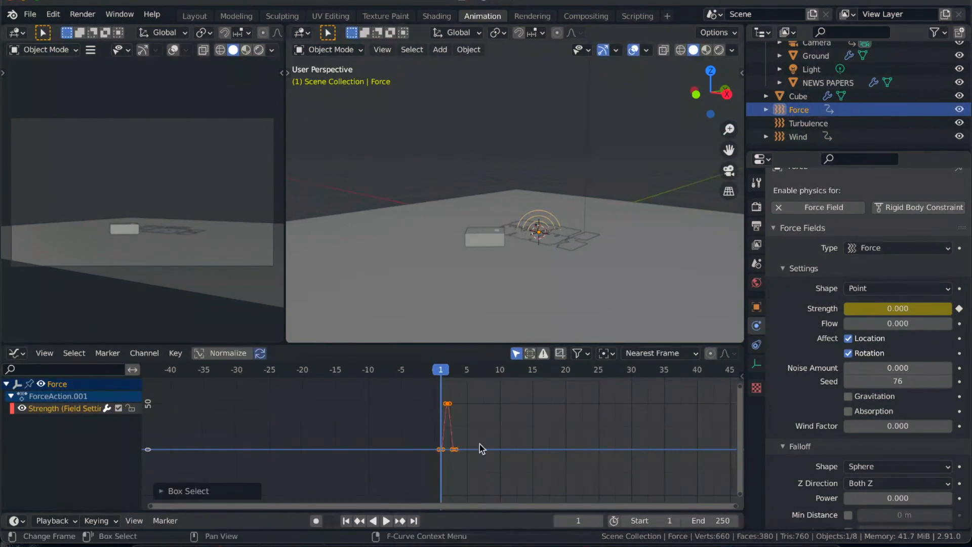
{"action": "key", "text": "x"}
{"action": "left_click", "coordinate": [479, 445]}
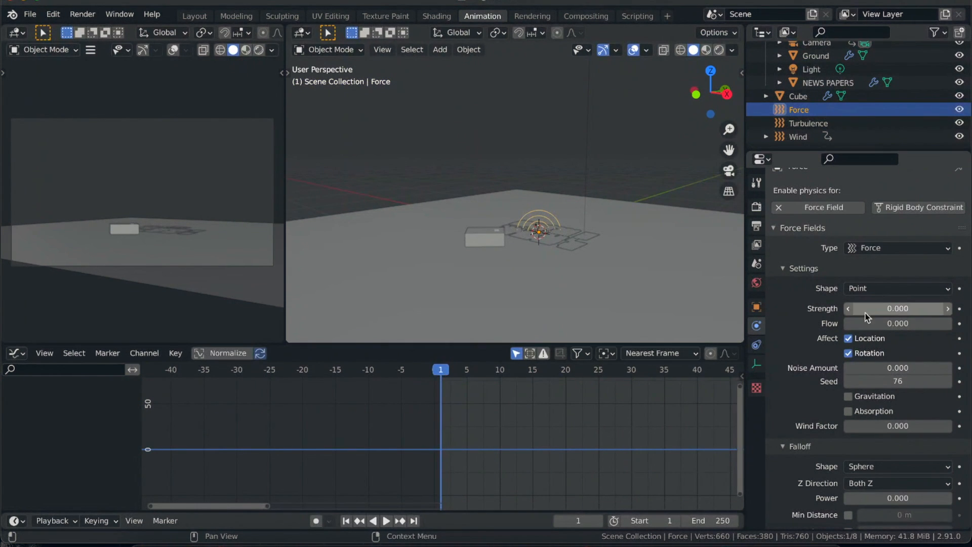
- Keyframe the Force field's Strength at 0 on frame 1
{"action": "left_click", "coordinate": [894, 311]}
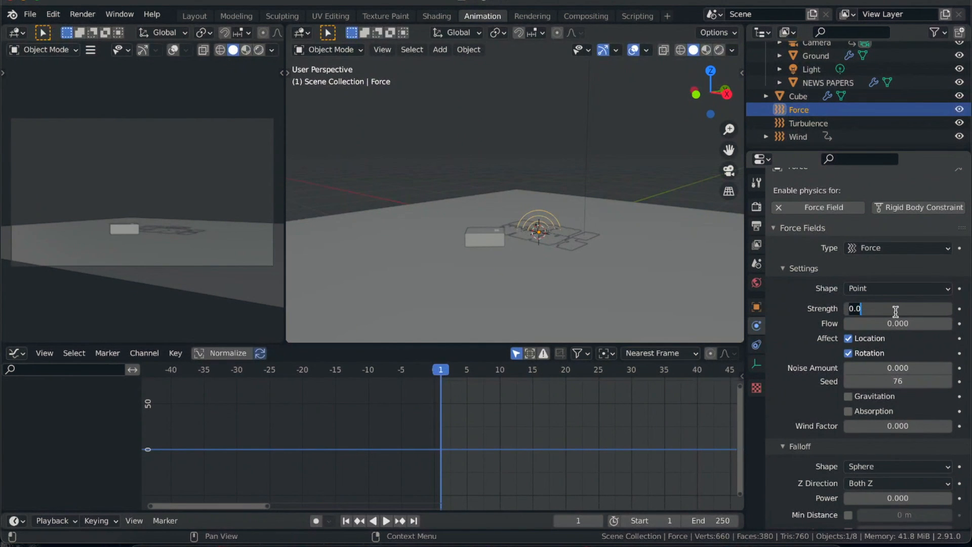
{"action": "key", "text": "Return"}
{"action": "key", "text": "i"}
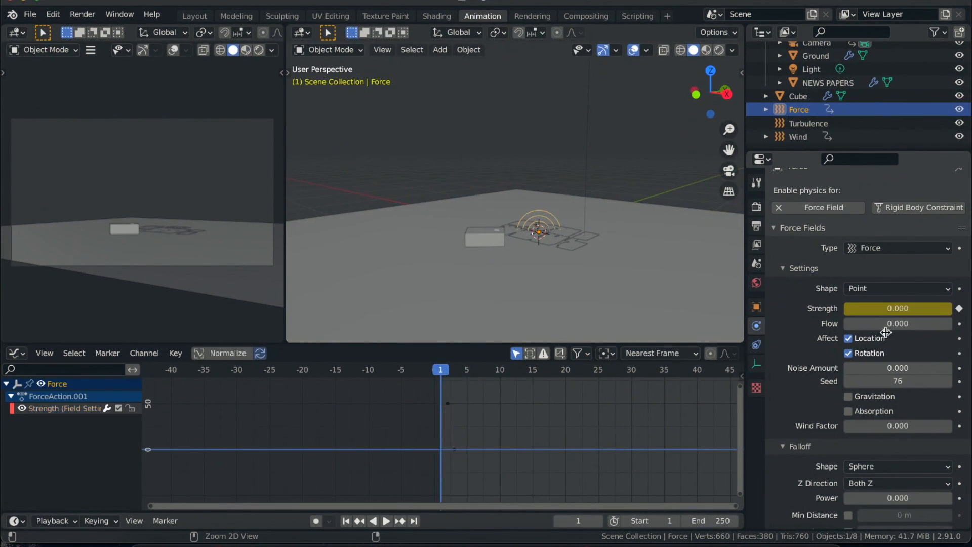
- Clear the Force field's whole Strength animation curve
{"action": "key", "text": "Right"}
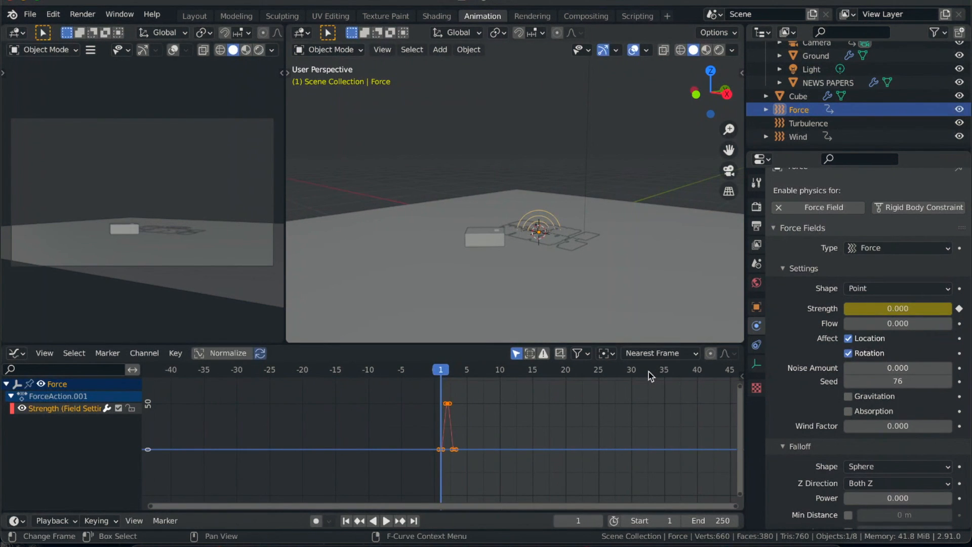
{"action": "key", "text": "Left"}
{"action": "key", "text": "x"}
{"action": "left_click", "coordinate": [514, 432]}
- Keyframe the Force field's Strength at 50 on frames 1 and 3, and advance to frame 4
{"action": "left_click", "coordinate": [895, 310]}
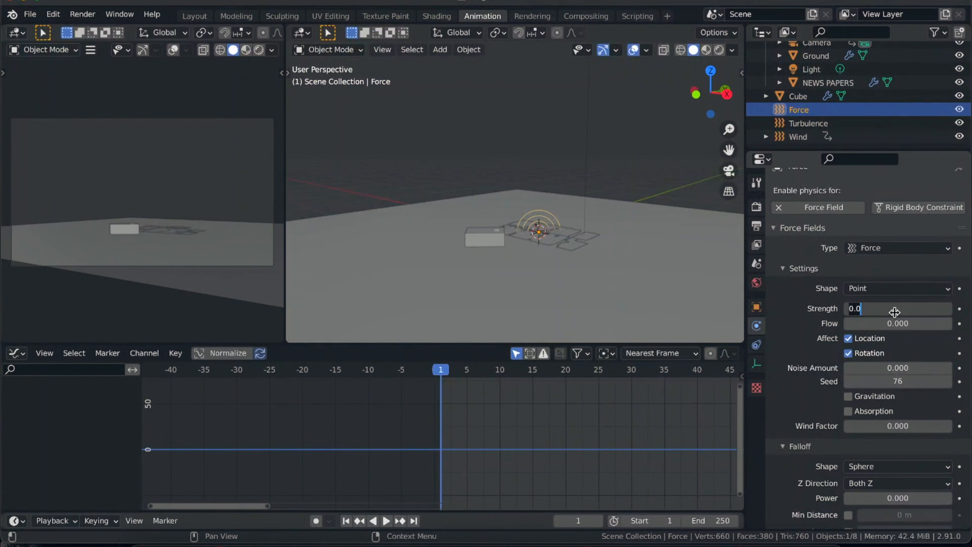
{"action": "type", "text": "50"}
{"action": "key", "text": "Return"}
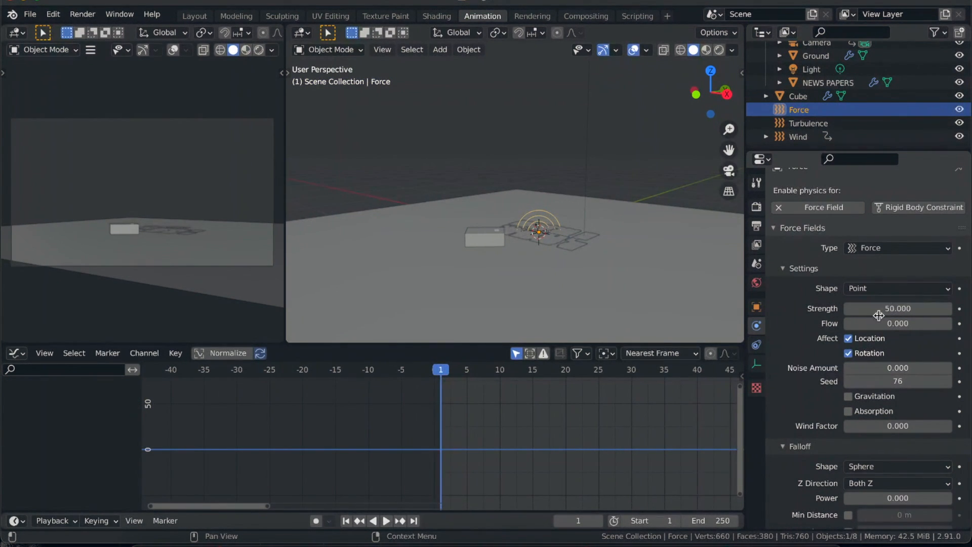
{"action": "key", "text": "i"}
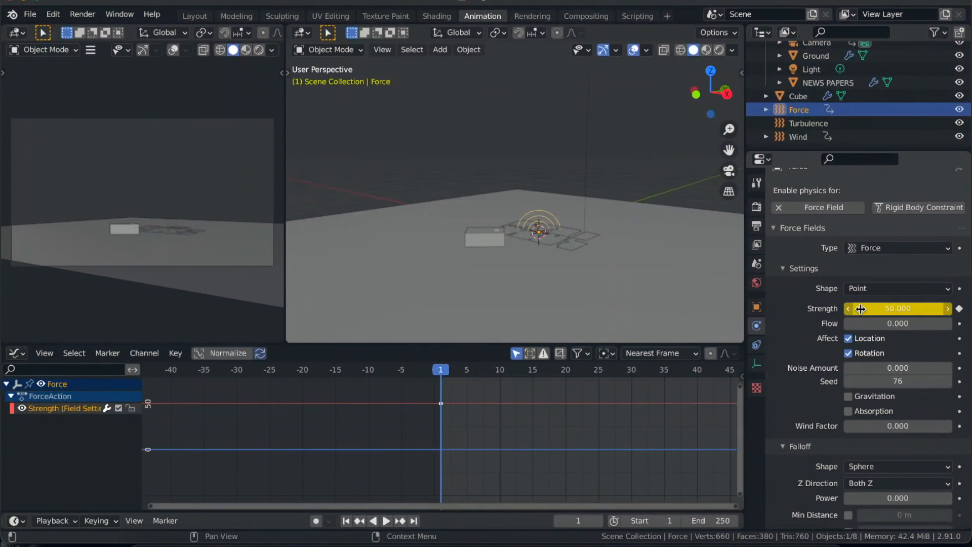
{"action": "key", "text": "space"}
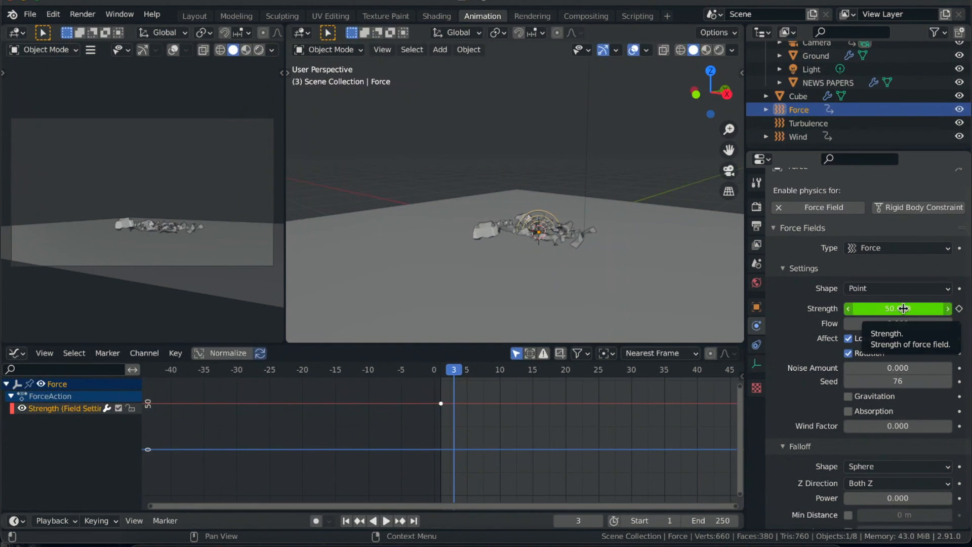
{"action": "key", "text": "i"}
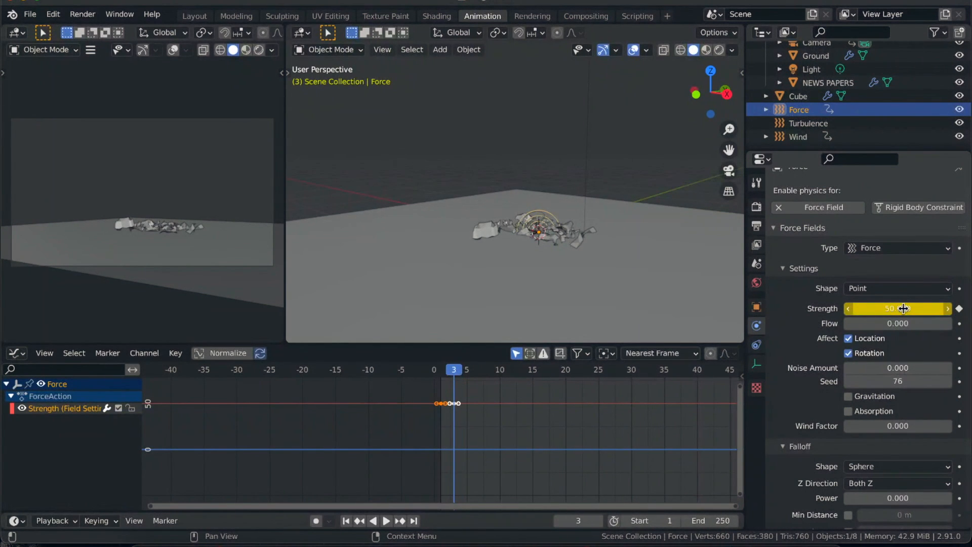
{"action": "key", "text": "Right"}
{"action": "left_click", "coordinate": [904, 308]}
{"action": "type", "text": "0"}
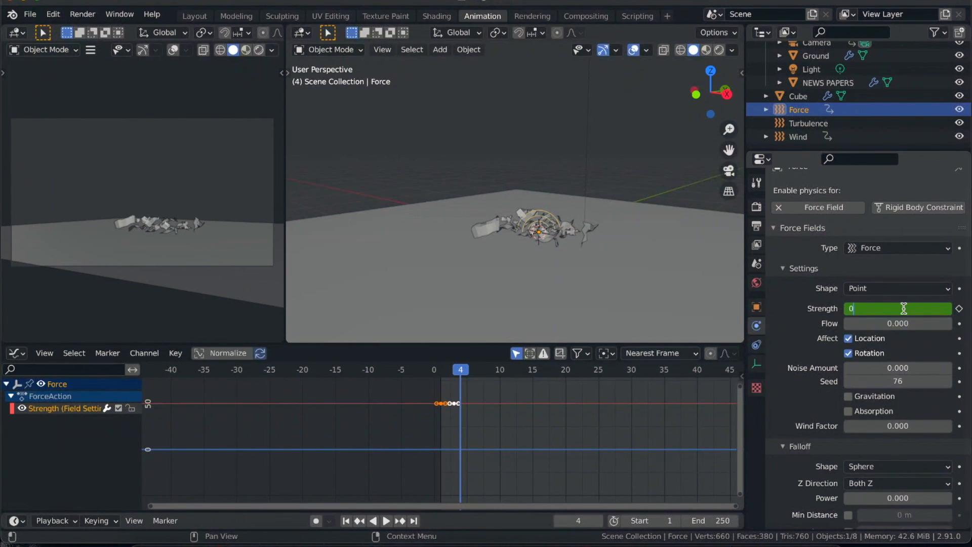
{"action": "key", "text": "Return"}
{"action": "key", "text": "i"}
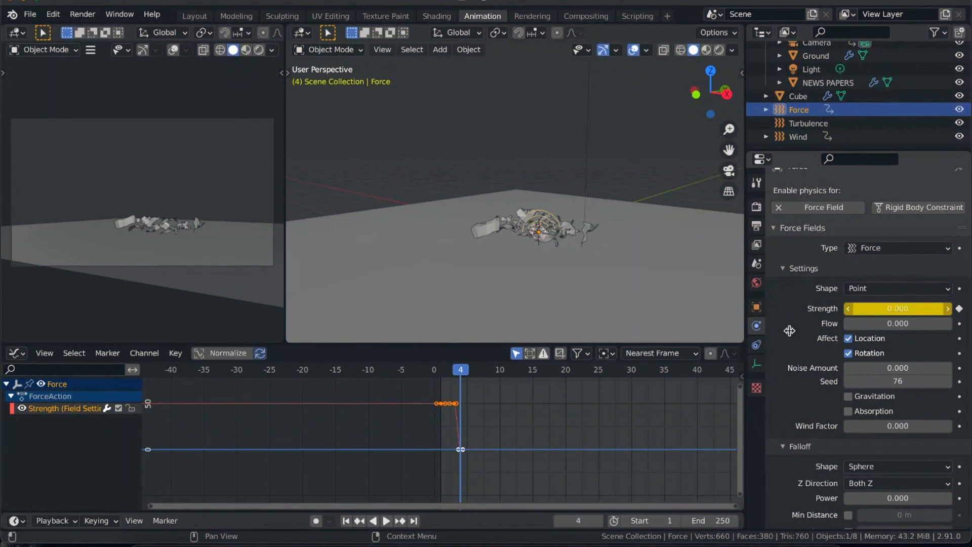
{"action": "key", "text": "ctrl+z"}
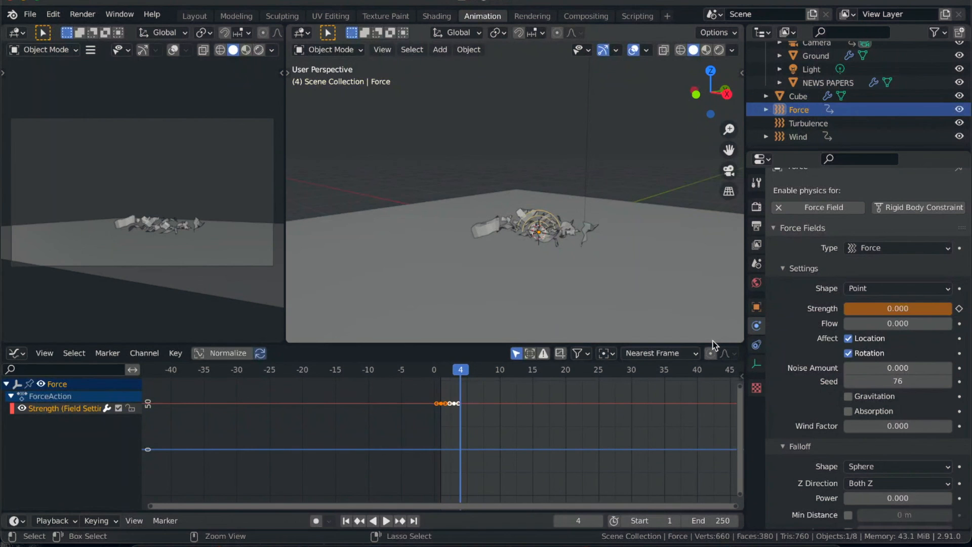
{"action": "key", "text": "ctrl+z"}
{"action": "left_click", "coordinate": [913, 308]}
{"action": "type", "text": "0"}
{"action": "key", "text": "Return"}
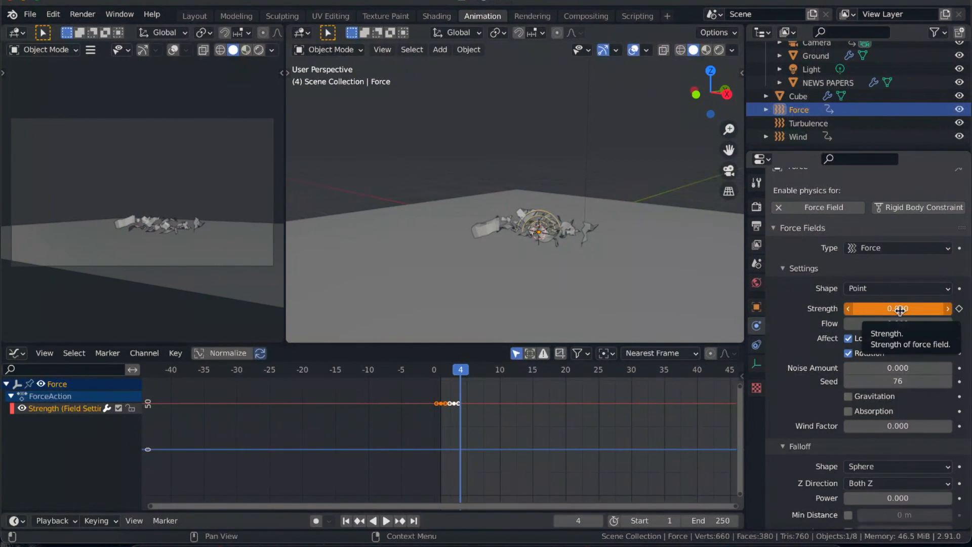
{"action": "key", "text": "i"}
{"action": "key", "text": "ctrl+z"}
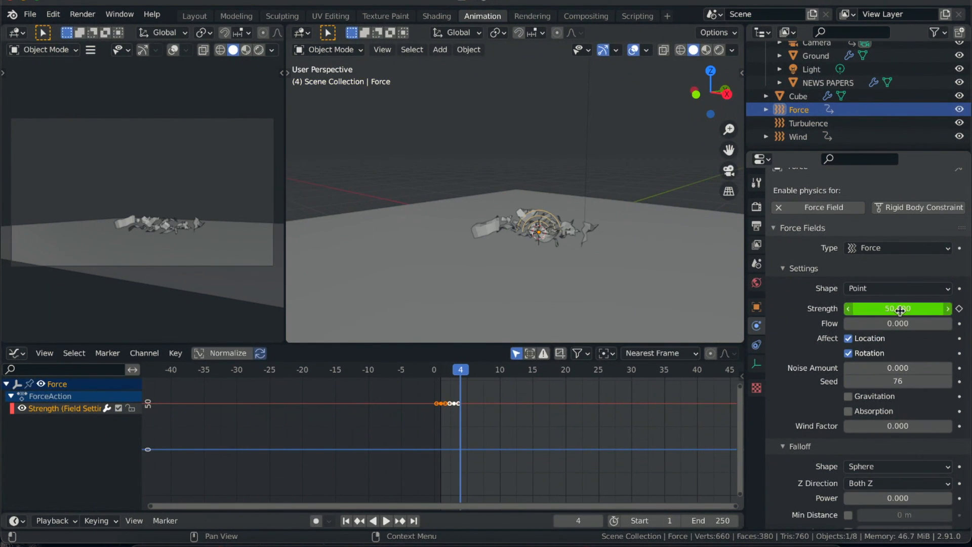
- Keyframe the Force field's Strength at 0 on frame 4
{"action": "left_click", "coordinate": [900, 309]}
{"action": "type", "text": "0"}
{"action": "key", "text": "Return"}
{"action": "key", "text": "i"}
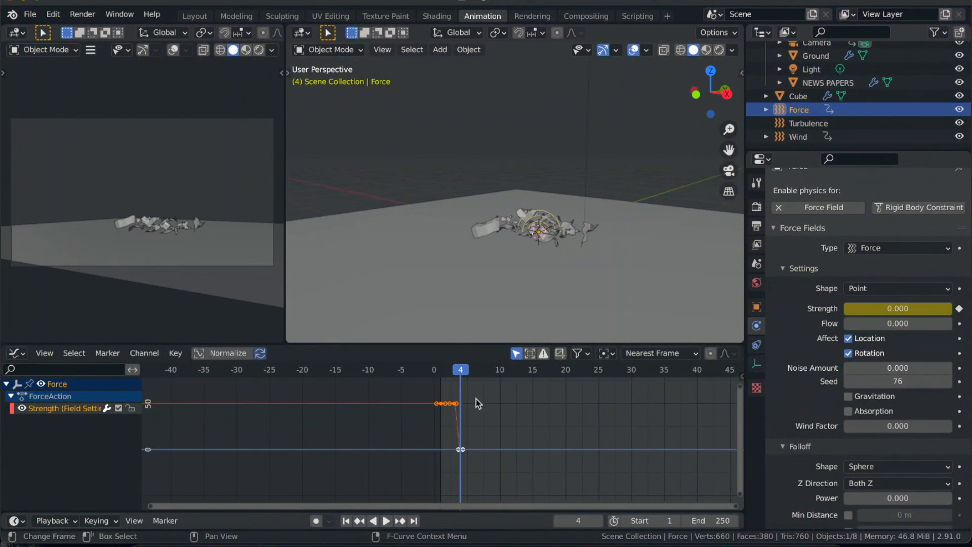
- Replay the simulation from frame 1 to check the Force burst, and return to frame 1
{"action": "left_click", "coordinate": [347, 521]}
{"action": "key", "text": "space"}
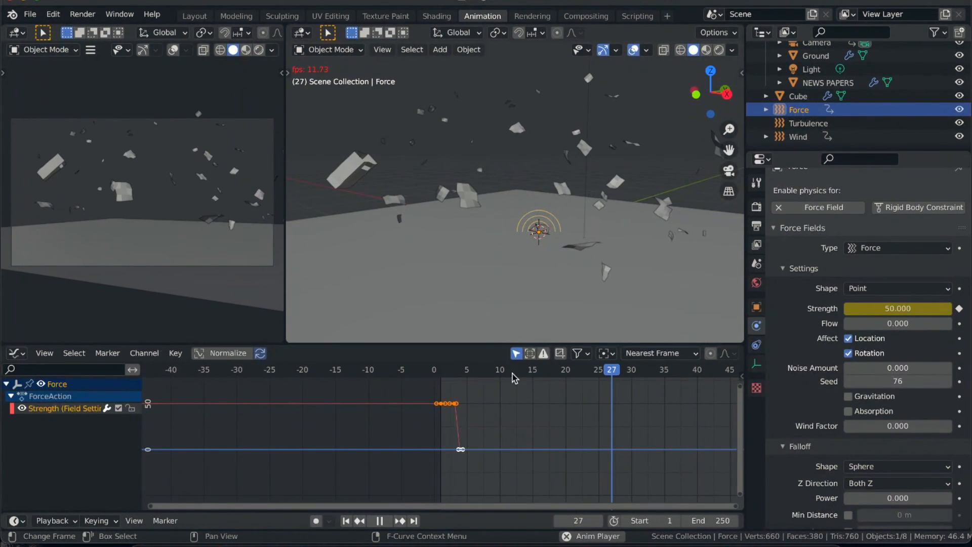
{"action": "key", "text": "space"}
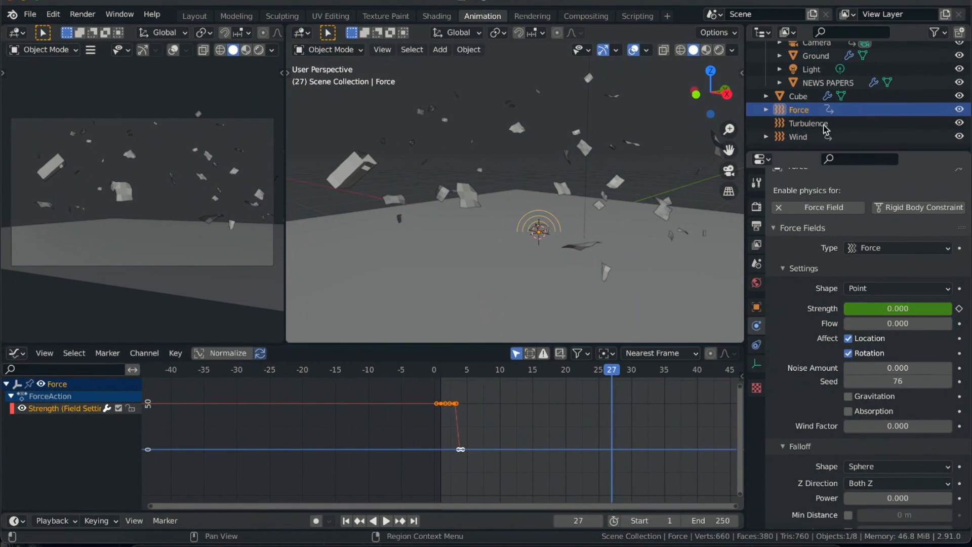
{"action": "left_click", "coordinate": [346, 521]}
- Delete the Wind field's Strength keyframe on frame 1
{"action": "left_click", "coordinate": [806, 123]}
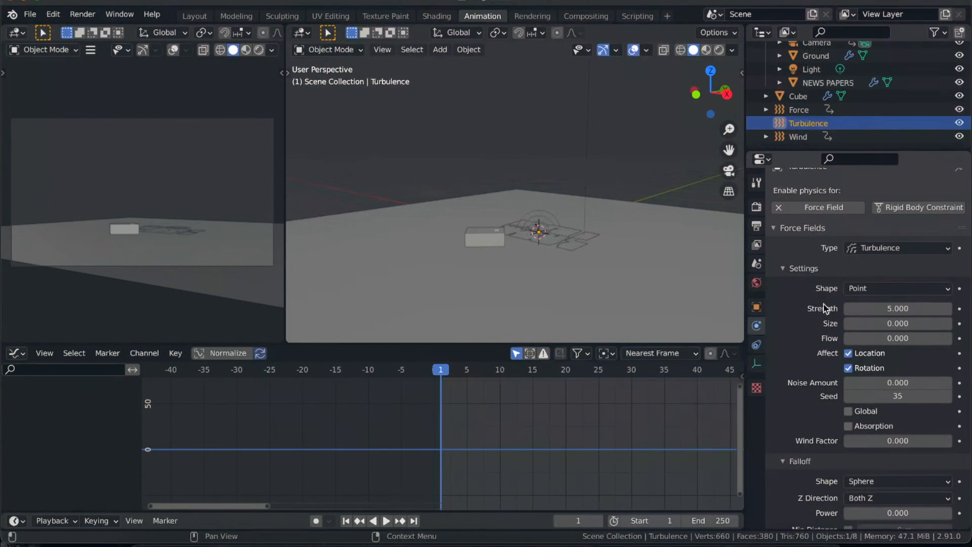
{"action": "left_click", "coordinate": [805, 137]}
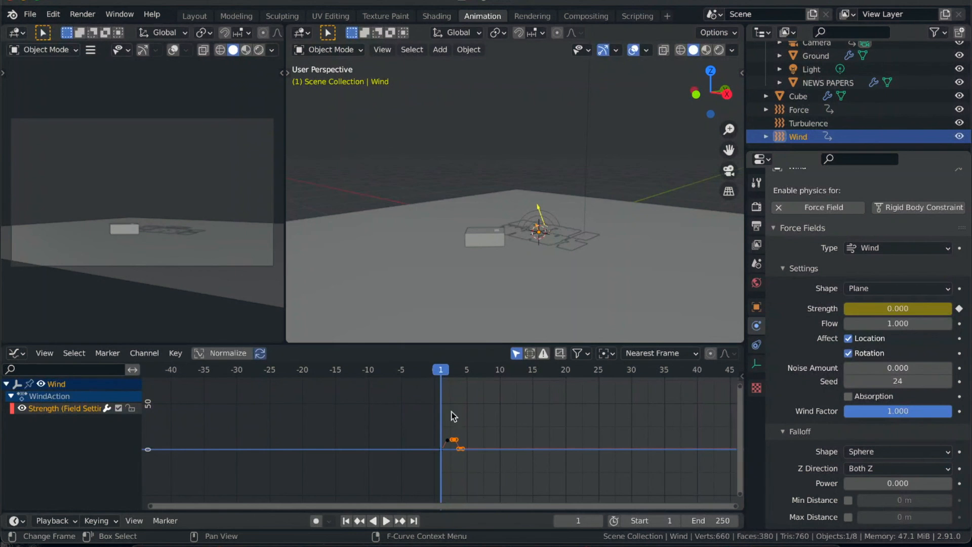
{"action": "scroll", "coordinate": [449, 443], "scroll_direction": "up", "scroll_amount": 3}
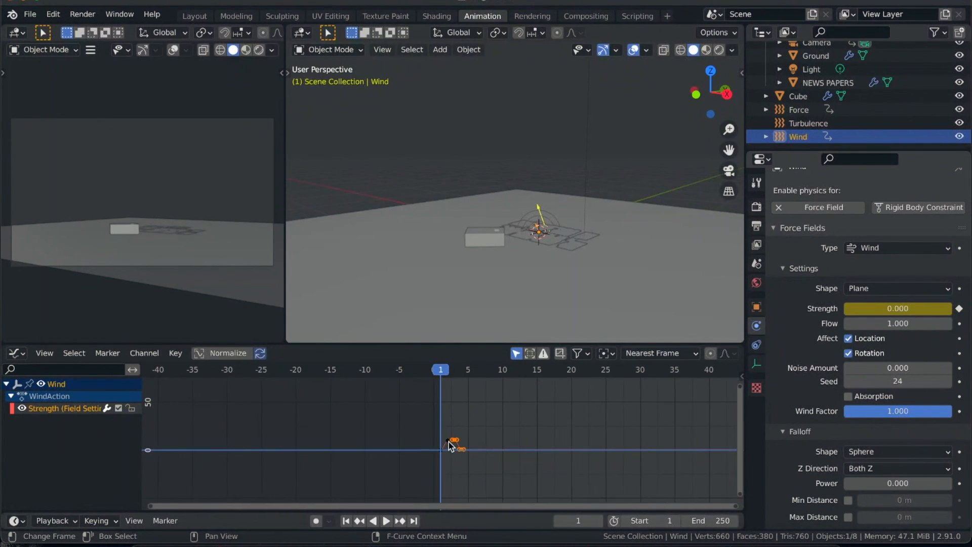
{"action": "scroll", "coordinate": [448, 442], "scroll_direction": "up", "scroll_amount": 8}
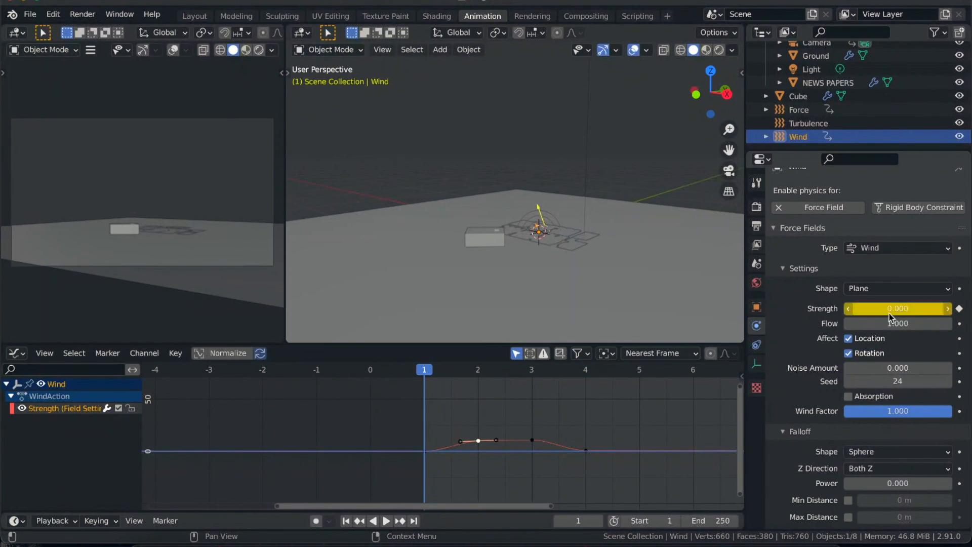
{"action": "left_click", "coordinate": [959, 309]}
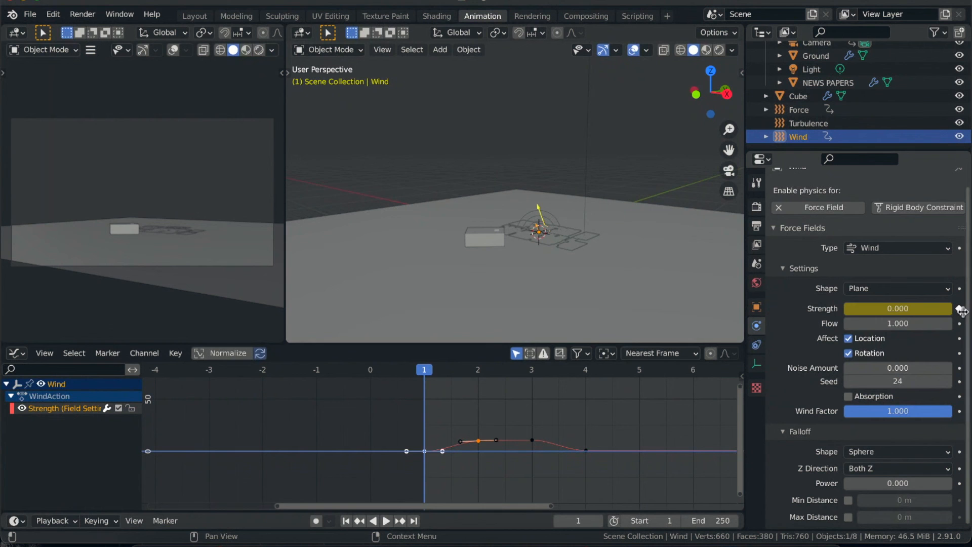
{"action": "left_click", "coordinate": [424, 370]}
- Shift the three remaining Wind Strength keyframes one frame earlier, to frames 1 to 3, and about 0.65 higher
{"action": "left_click_drag", "start_coordinate": [502, 415], "coordinate": [508, 427]}
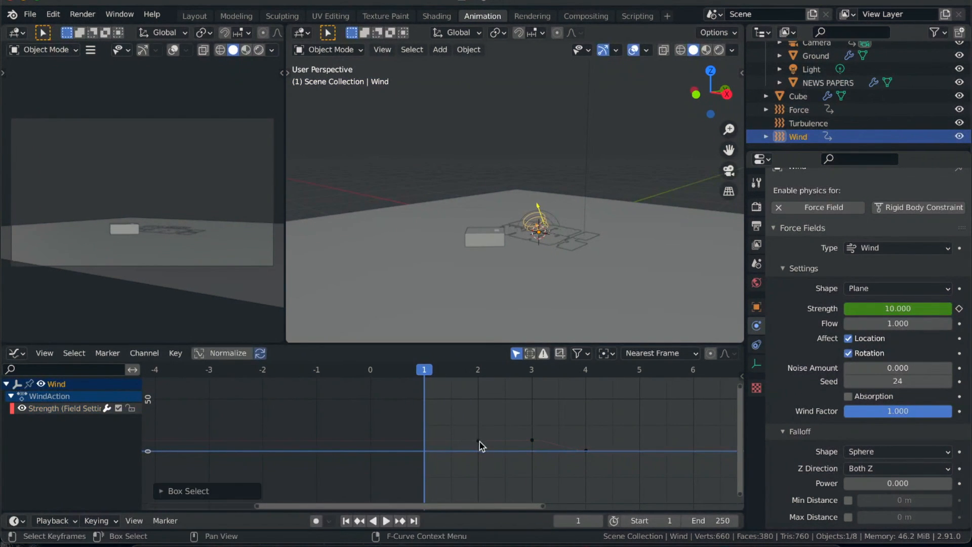
{"action": "left_click_drag", "start_coordinate": [448, 417], "coordinate": [606, 479]}
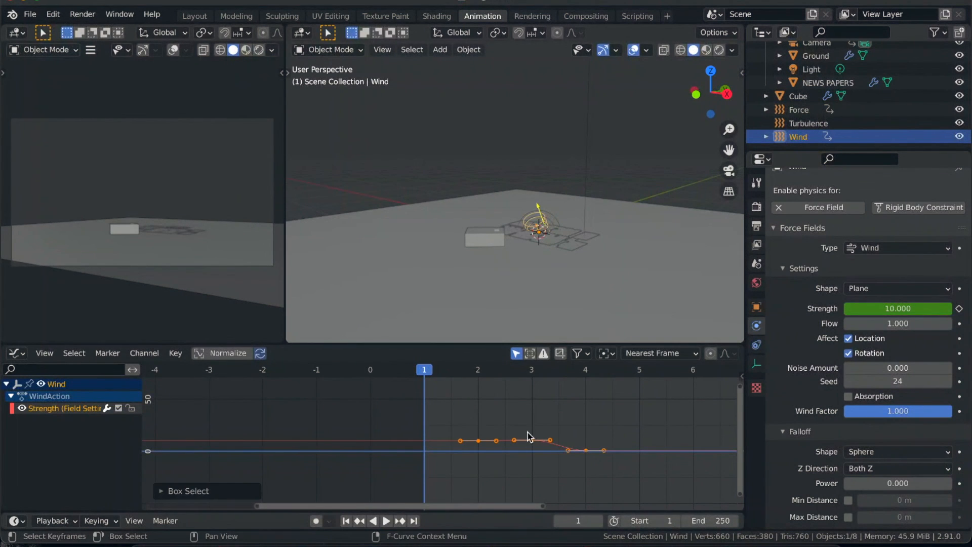
{"action": "key", "text": "g"}
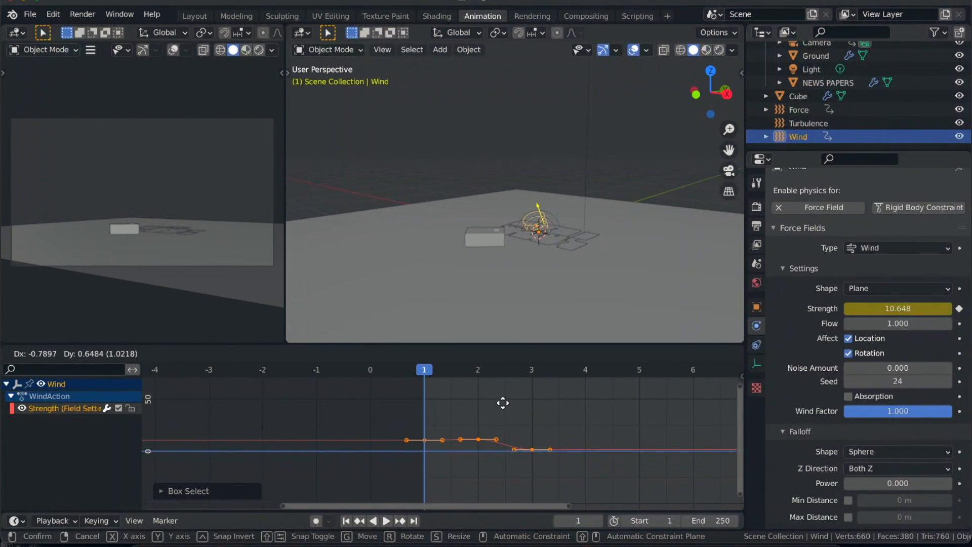
{"action": "left_click", "coordinate": [503, 403]}
- Play the simulation with the shifted Wind burst and return to frame 1
{"action": "key", "text": "space"}
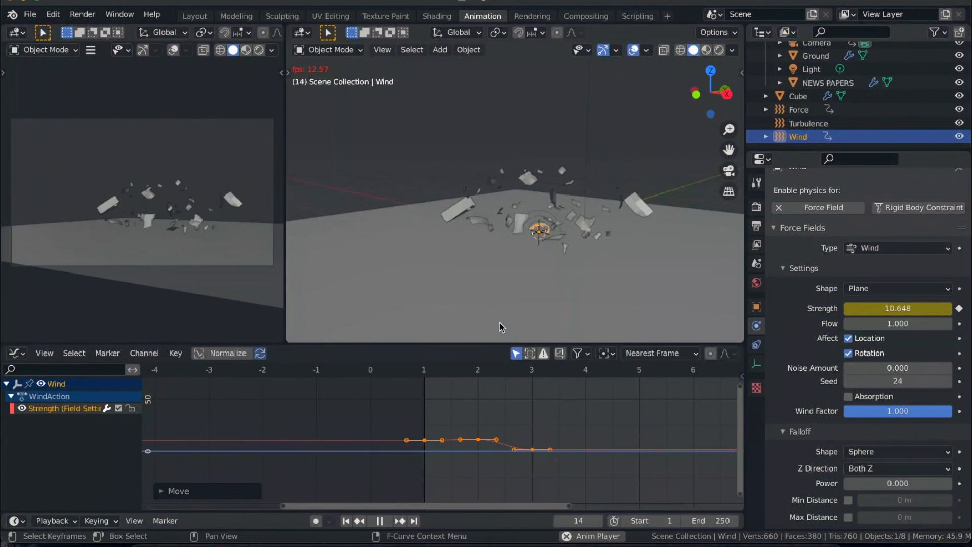
{"action": "key", "text": "space"}
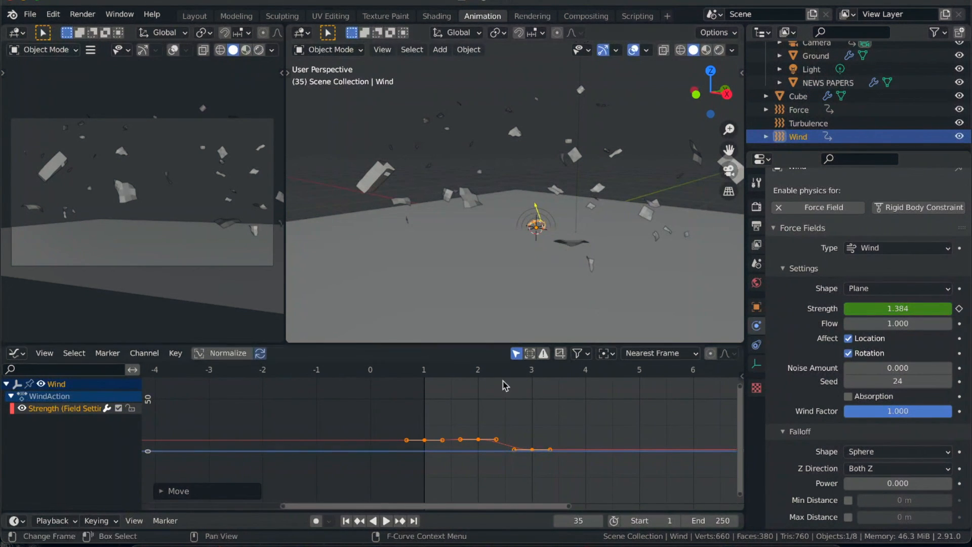
{"action": "left_click", "coordinate": [346, 520]}
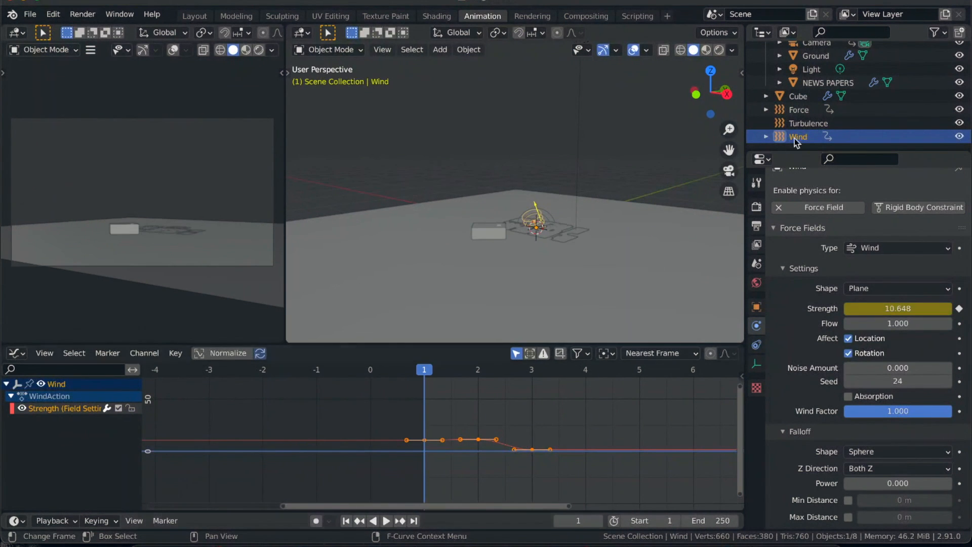
- Select the NEWS PAPERS object and examine its soft body Object, Cache and Edges settings
{"action": "left_click", "coordinate": [813, 125]}
{"action": "left_click", "coordinate": [809, 141]}
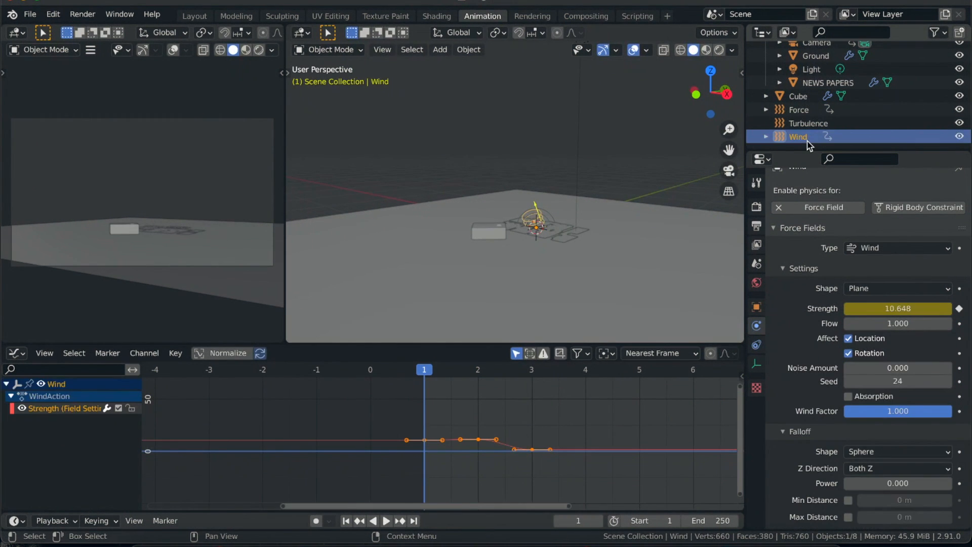
{"action": "middle_click_drag", "start_coordinate": [560, 233], "coordinate": [599, 217], "text": "ctrl"}
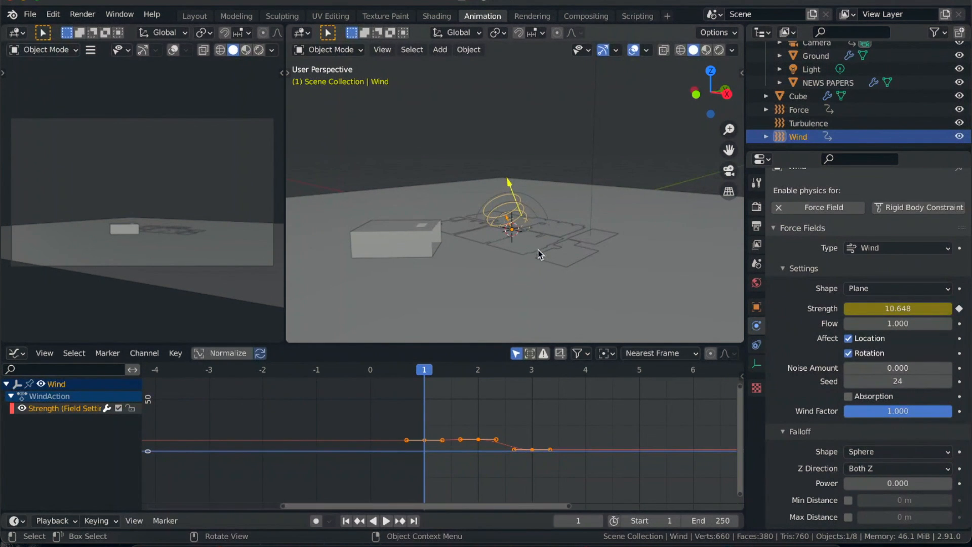
{"action": "left_click", "coordinate": [526, 242]}
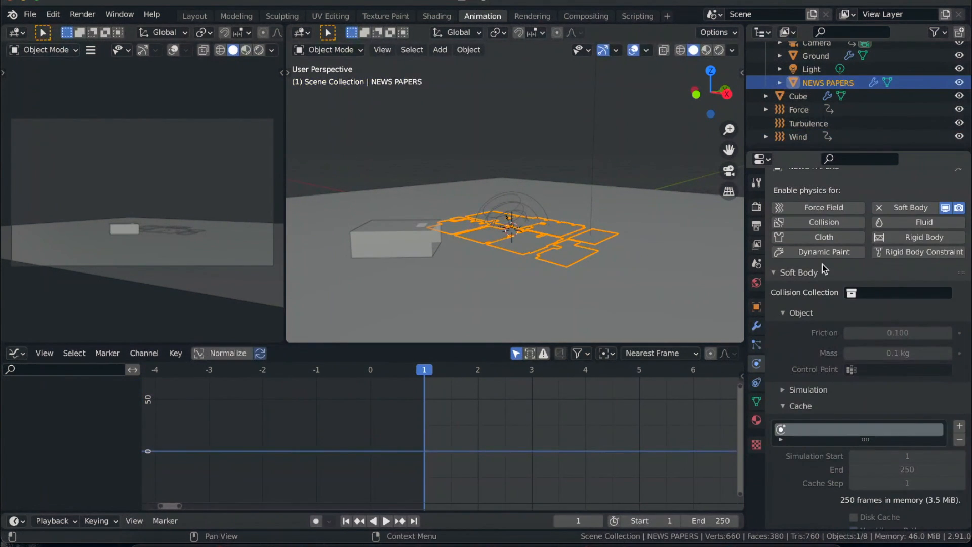
{"action": "scroll", "coordinate": [795, 349], "scroll_direction": "down", "scroll_amount": 4}
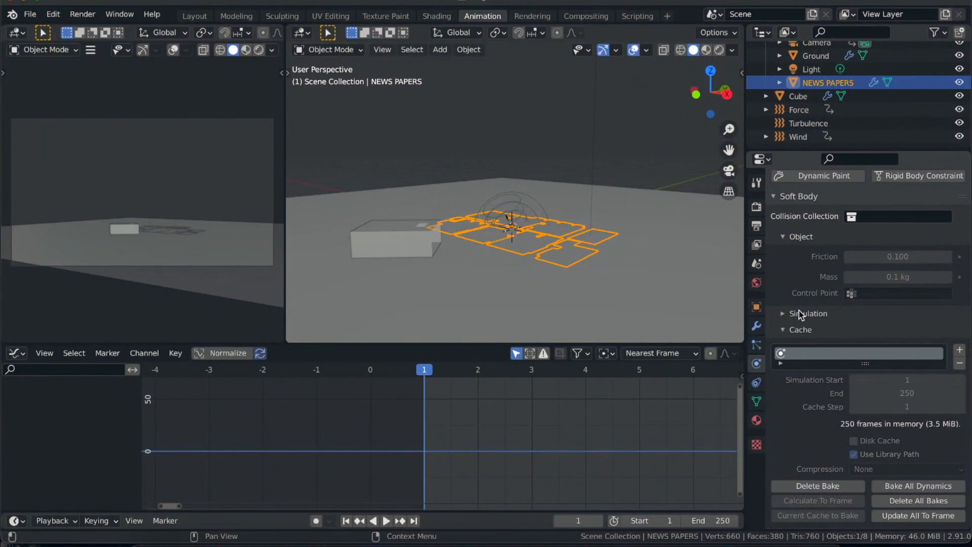
{"action": "scroll", "coordinate": [799, 310], "scroll_direction": "down", "scroll_amount": 2}
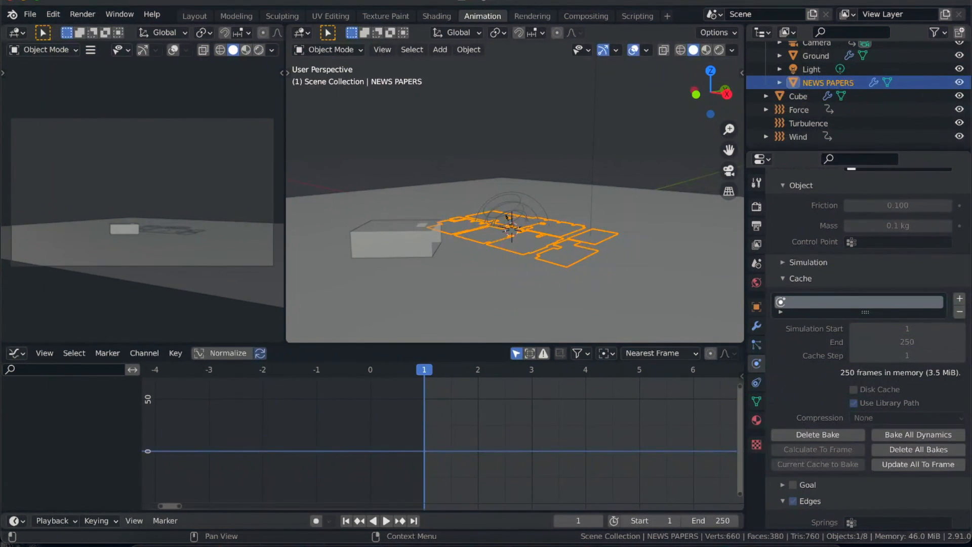
{"action": "scroll", "coordinate": [796, 381], "scroll_direction": "down", "scroll_amount": 2}
{"action": "scroll", "coordinate": [795, 379], "scroll_direction": "up", "scroll_amount": 6}
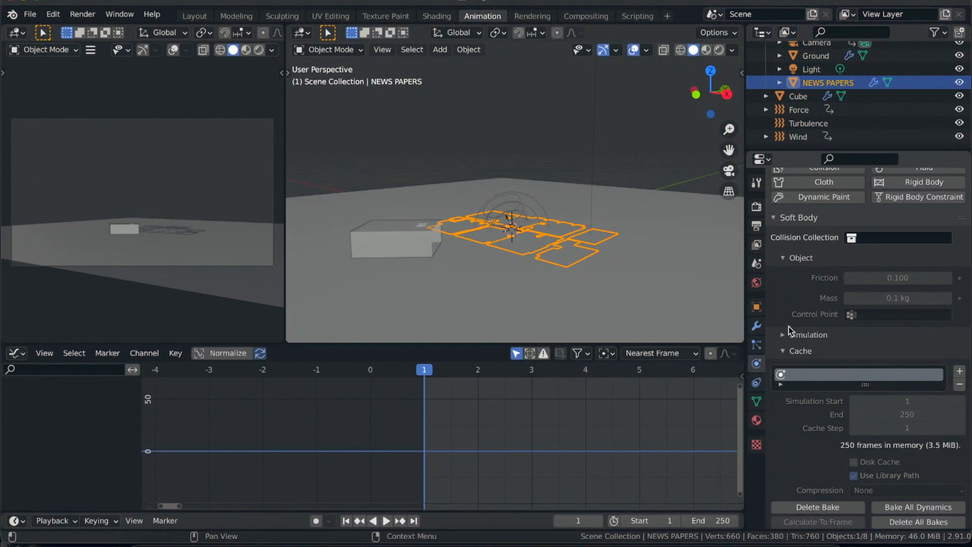
{"action": "scroll", "coordinate": [810, 424], "scroll_direction": "down", "scroll_amount": 1}
{"action": "scroll", "coordinate": [809, 421], "scroll_direction": "down", "scroll_amount": 14}
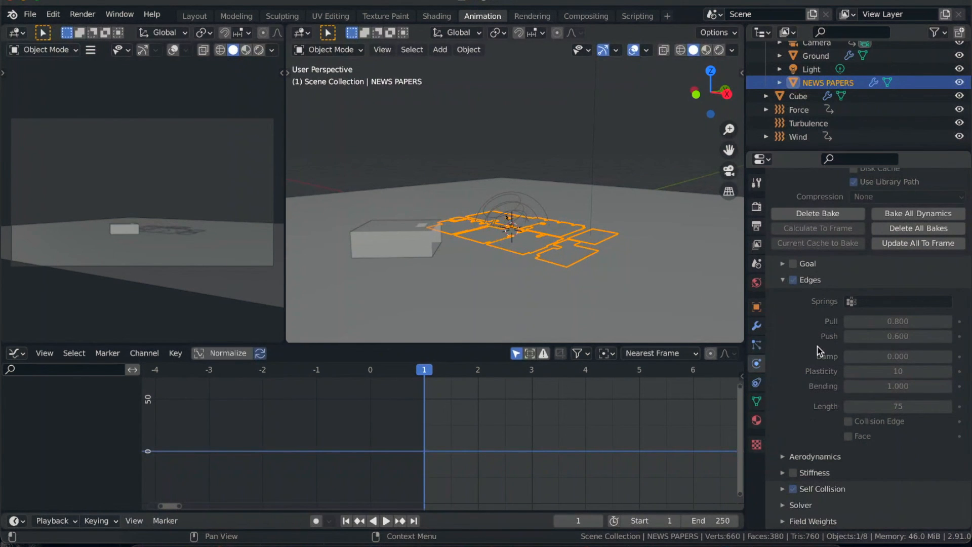
{"action": "scroll", "coordinate": [811, 338], "scroll_direction": "up", "scroll_amount": 14}
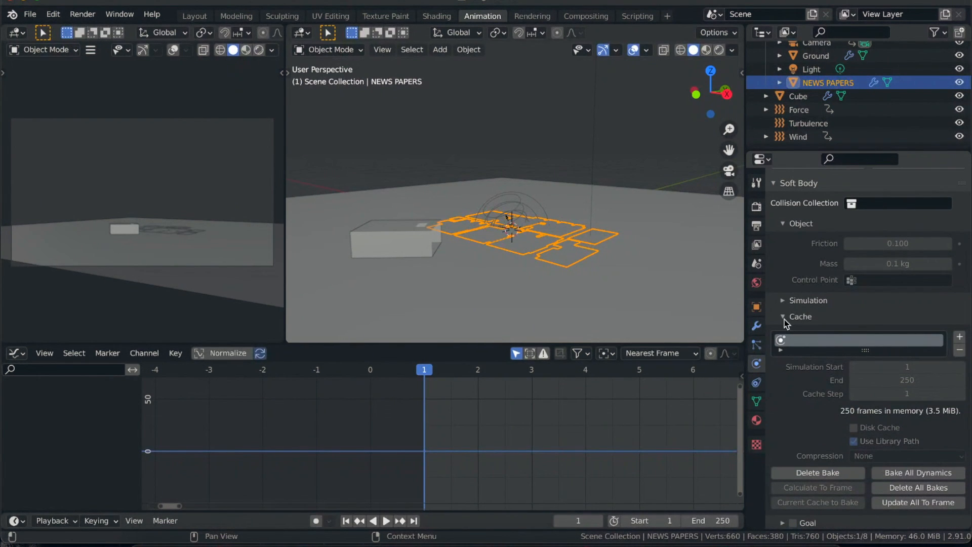
- Collapse the Cache, Object and Edges sections of the NEWS PAPERS soft body settings
{"action": "left_click", "coordinate": [782, 317]}
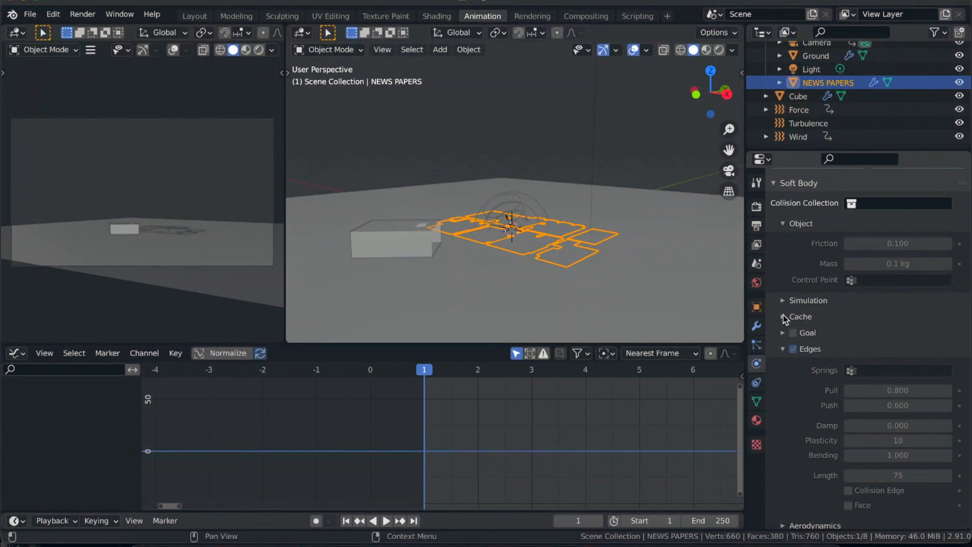
{"action": "left_click", "coordinate": [784, 224]}
{"action": "left_click", "coordinate": [781, 288]}
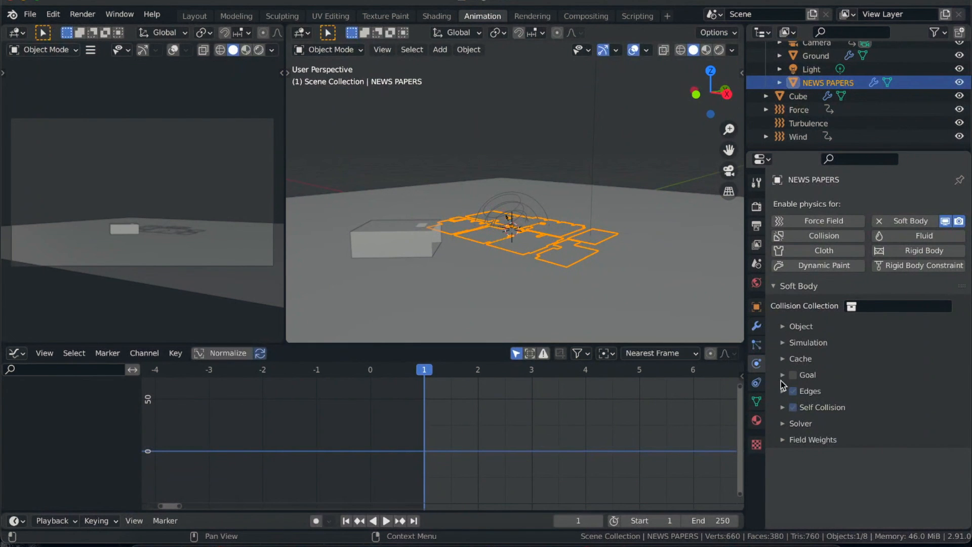
- Examine the Object, Simulation, Cache and Goal settings of the NEWS PAPERS soft body
{"action": "left_click", "coordinate": [783, 327]}
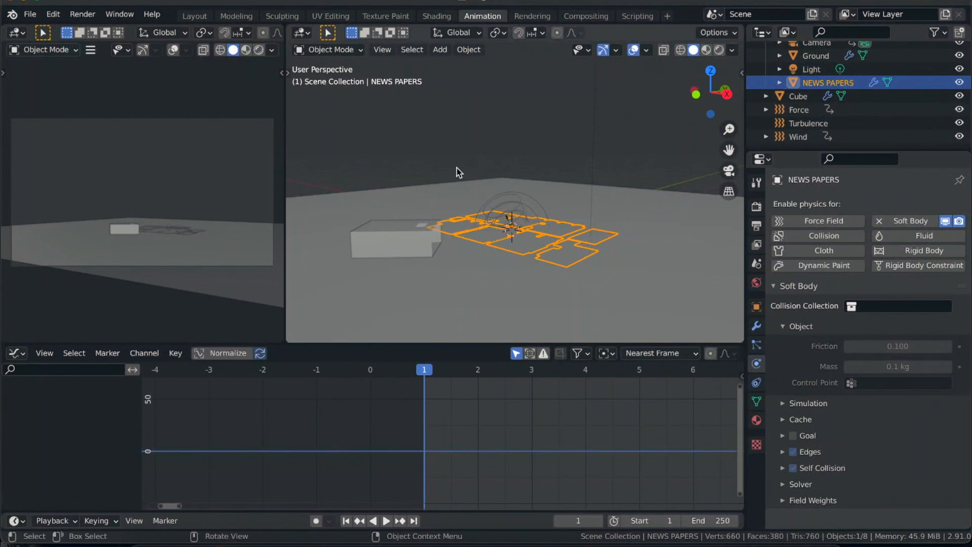
{"action": "scroll", "coordinate": [533, 259], "scroll_direction": "up", "scroll_amount": 3}
{"action": "scroll", "coordinate": [533, 259], "scroll_direction": "left", "scroll_amount": 5}
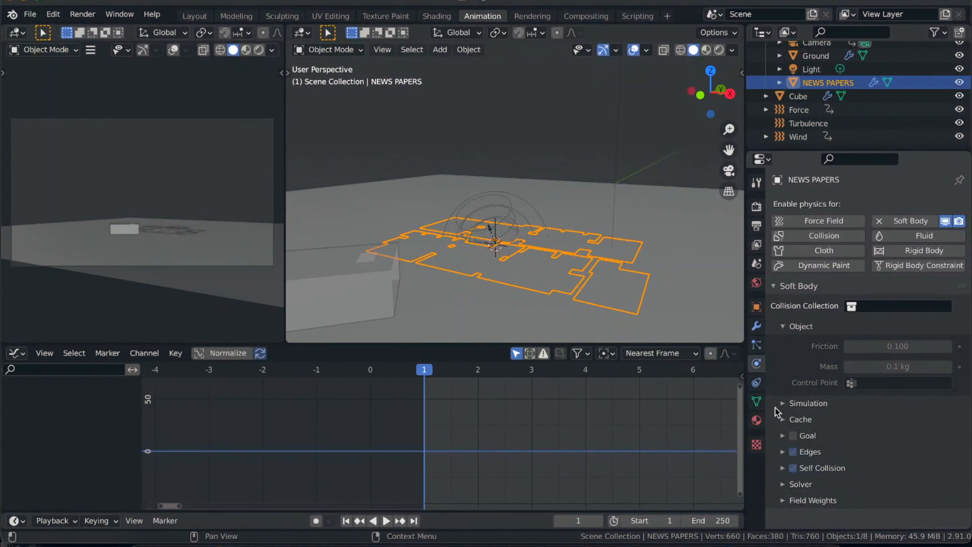
{"action": "left_click", "coordinate": [790, 404]}
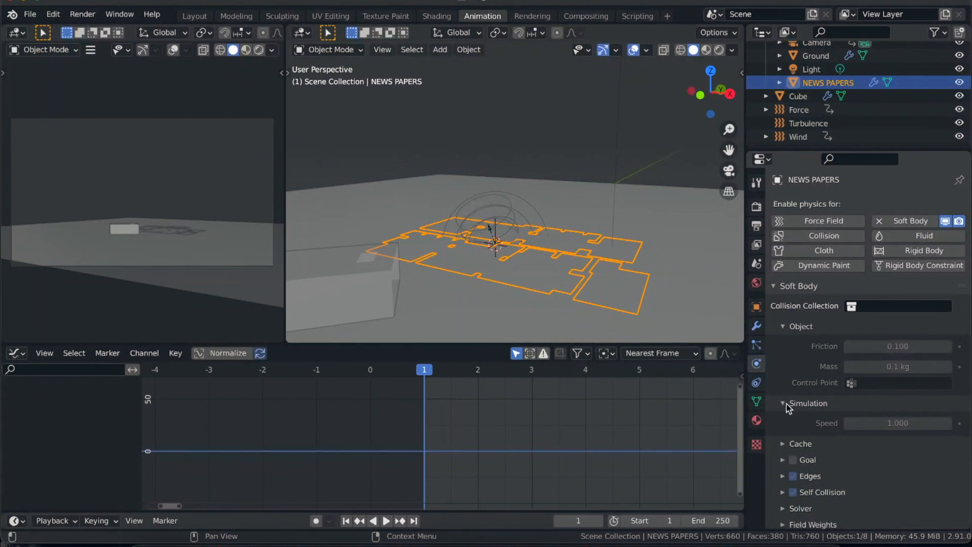
{"action": "left_click", "coordinate": [783, 404]}
{"action": "left_click", "coordinate": [783, 421]}
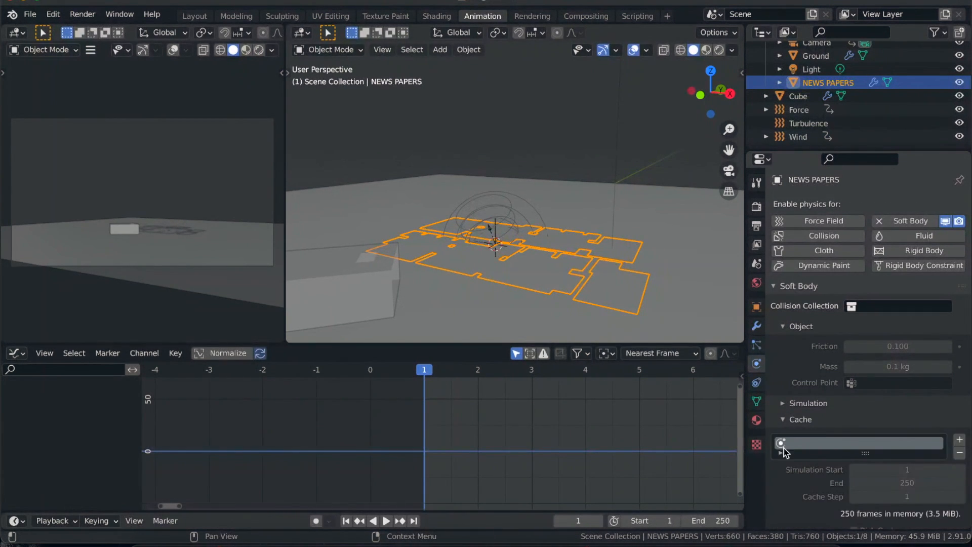
{"action": "scroll", "coordinate": [784, 448], "scroll_direction": "down", "scroll_amount": 5}
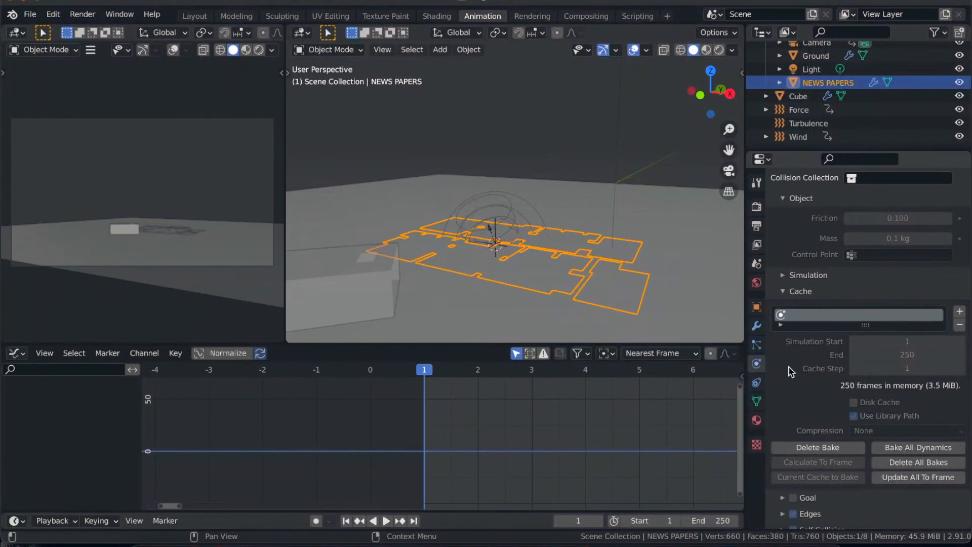
{"action": "left_click", "coordinate": [786, 292]}
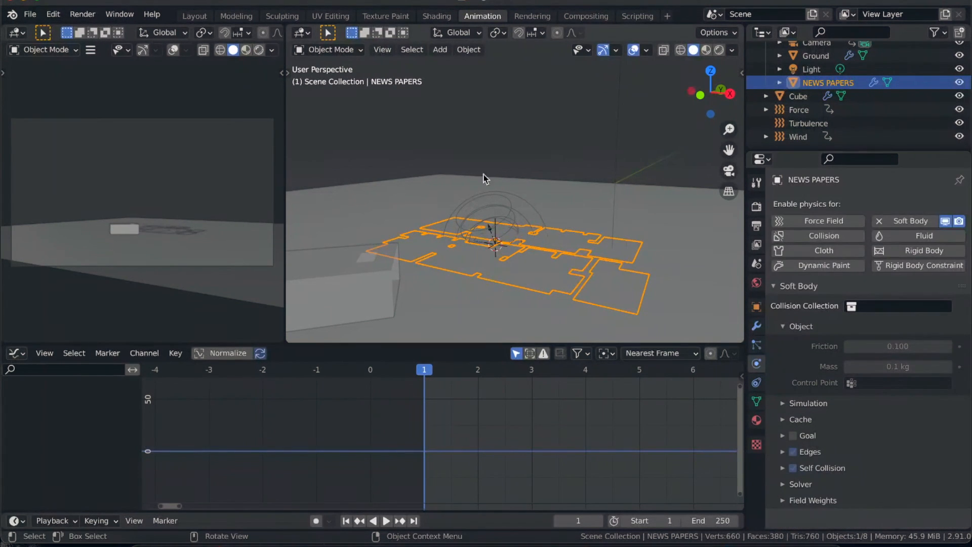
{"action": "left_click", "coordinate": [784, 436]}
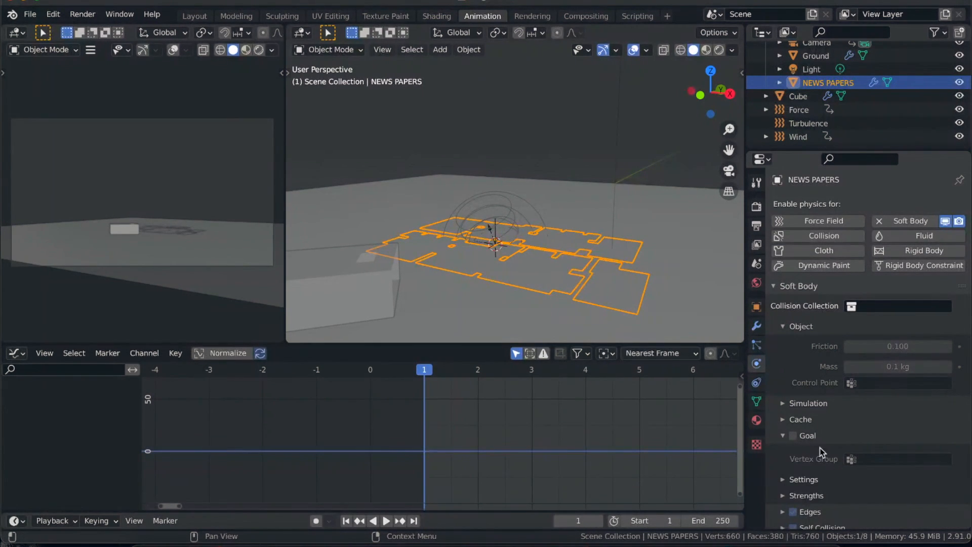
{"action": "left_click", "coordinate": [784, 437]}
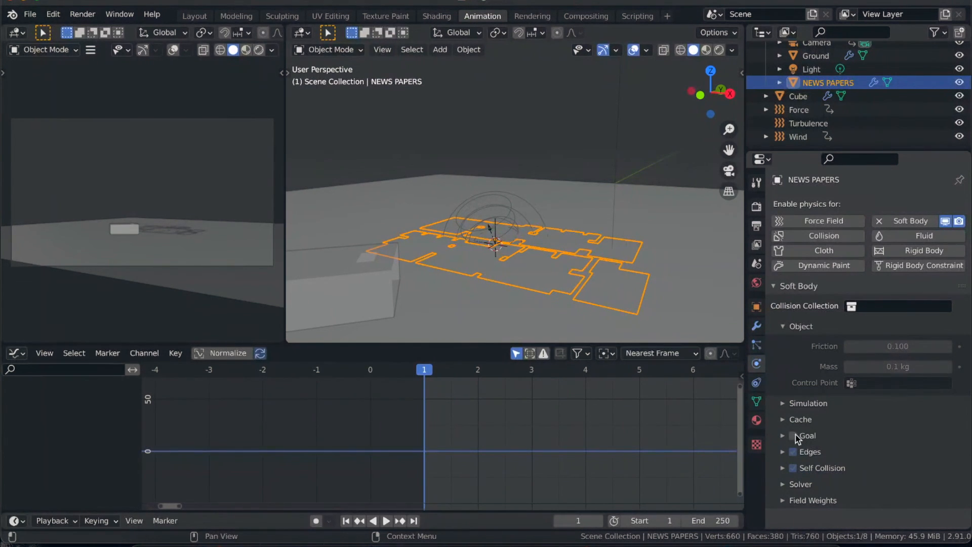
- Expand the soft body Edges settings, play the baked simulation and return to frame 1
{"action": "left_click", "coordinate": [783, 451]}
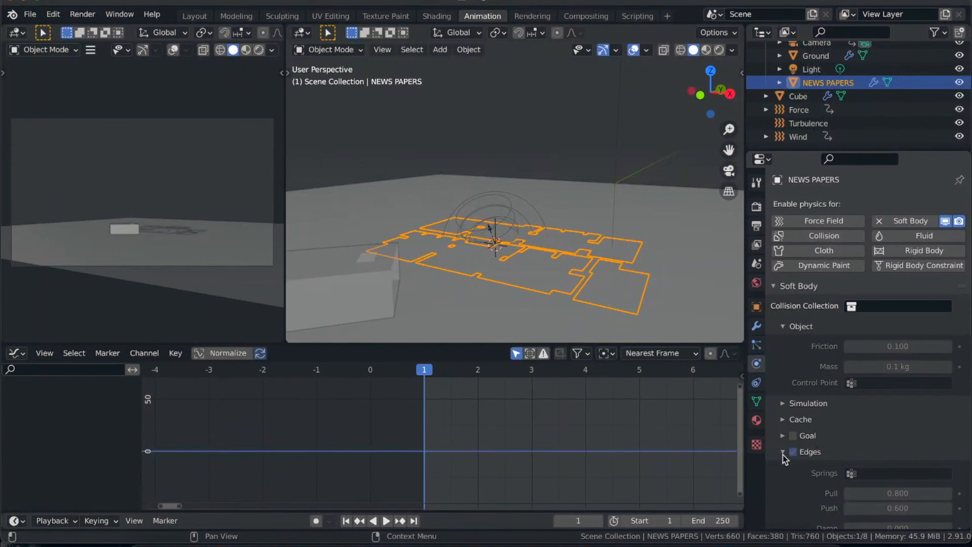
{"action": "scroll", "coordinate": [803, 478], "scroll_direction": "down", "scroll_amount": 8}
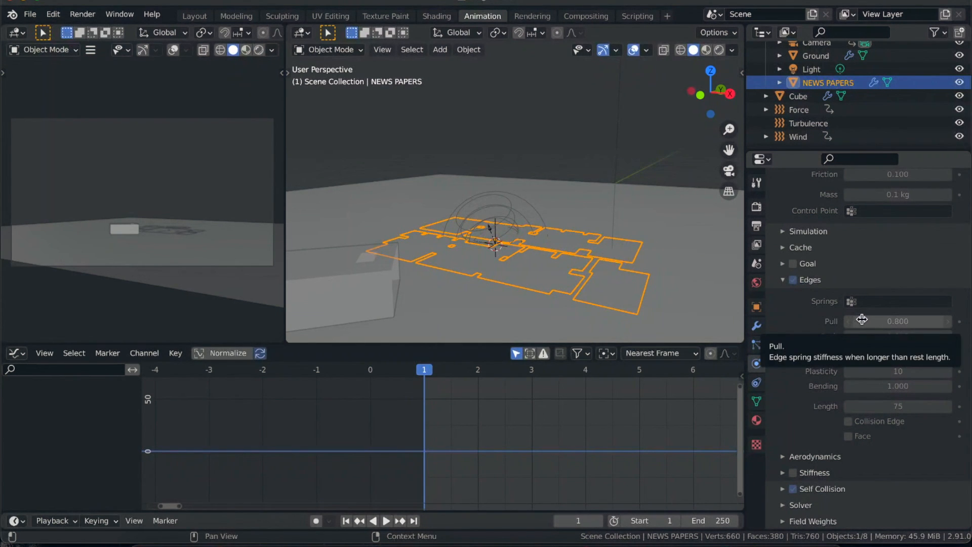
{"action": "key", "text": "space"}
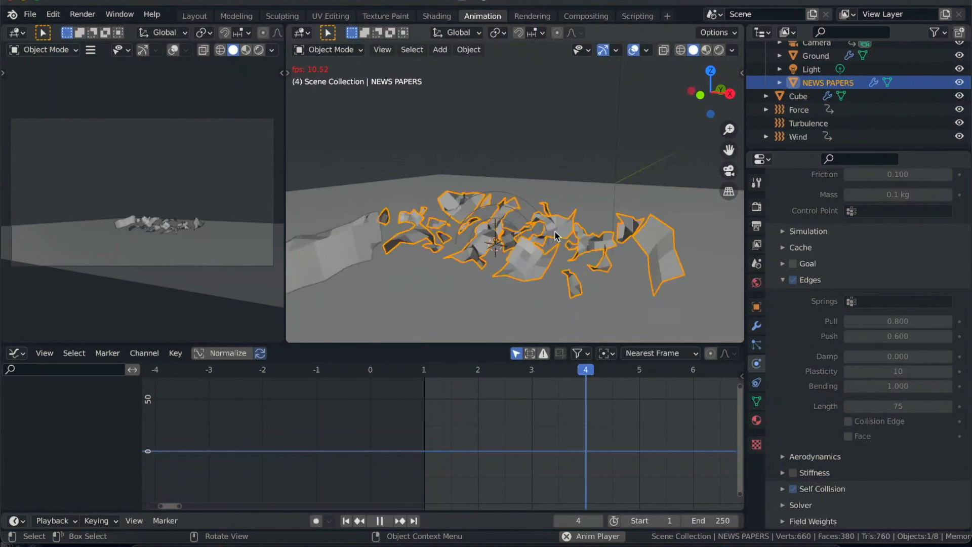
{"action": "key", "text": "space"}
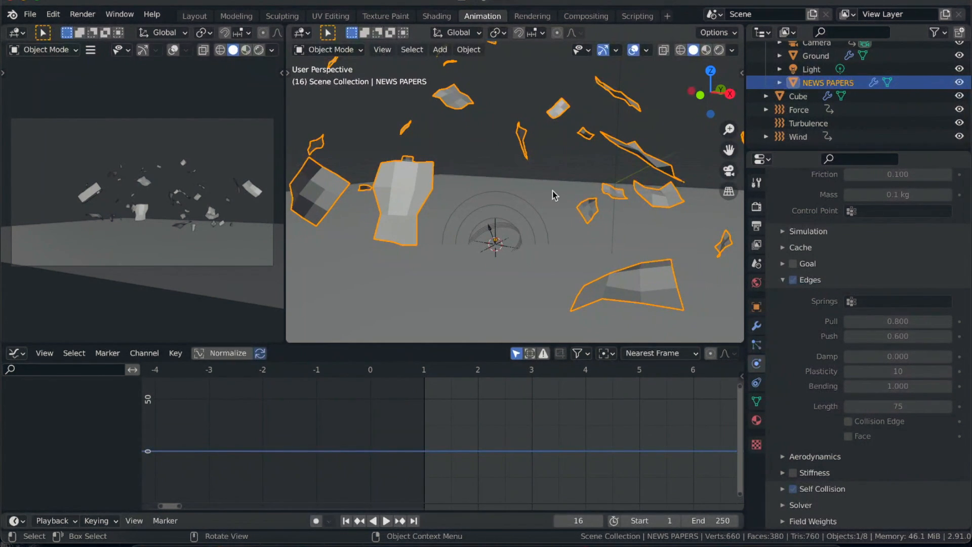
{"action": "key", "text": "space"}
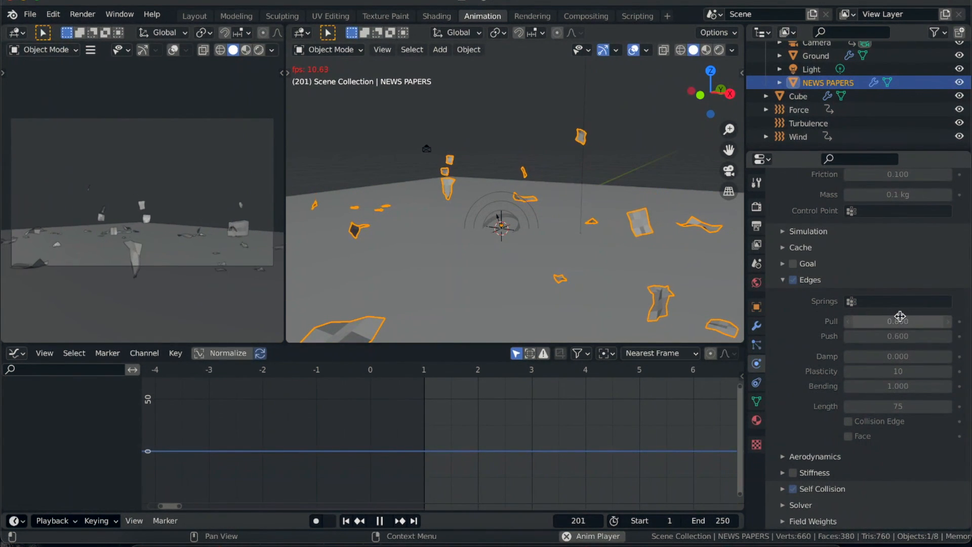
{"action": "key", "text": "space"}
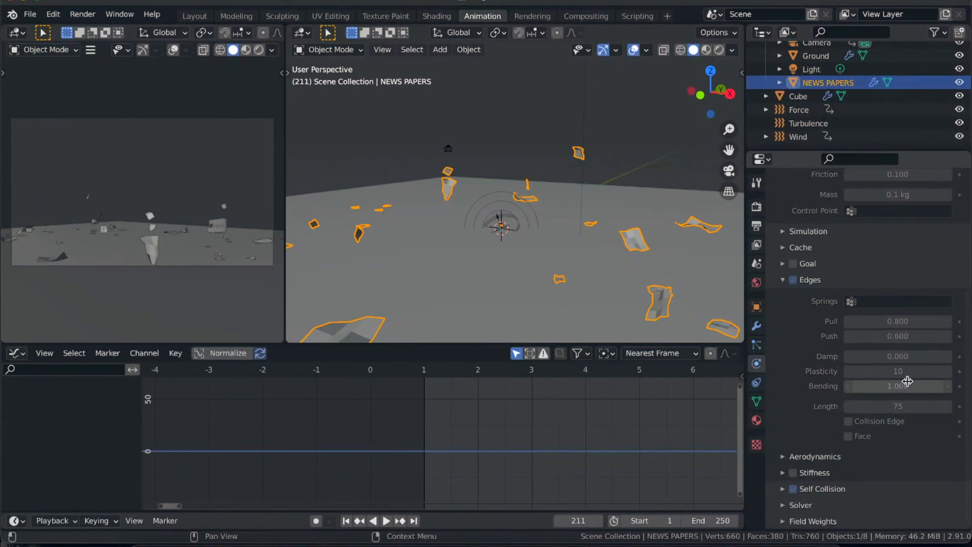
{"action": "left_click", "coordinate": [346, 521]}
- Set the NEWS PAPERS soft body Edges Plasticity to 50 and play the simulation
{"action": "left_click", "coordinate": [898, 371]}
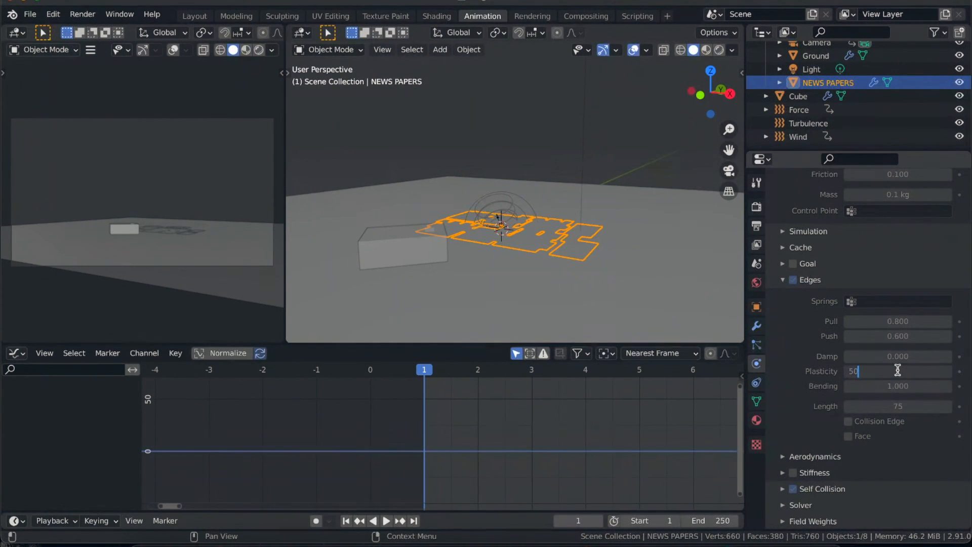
{"action": "type", "text": "50"}
{"action": "key", "text": "Return"}
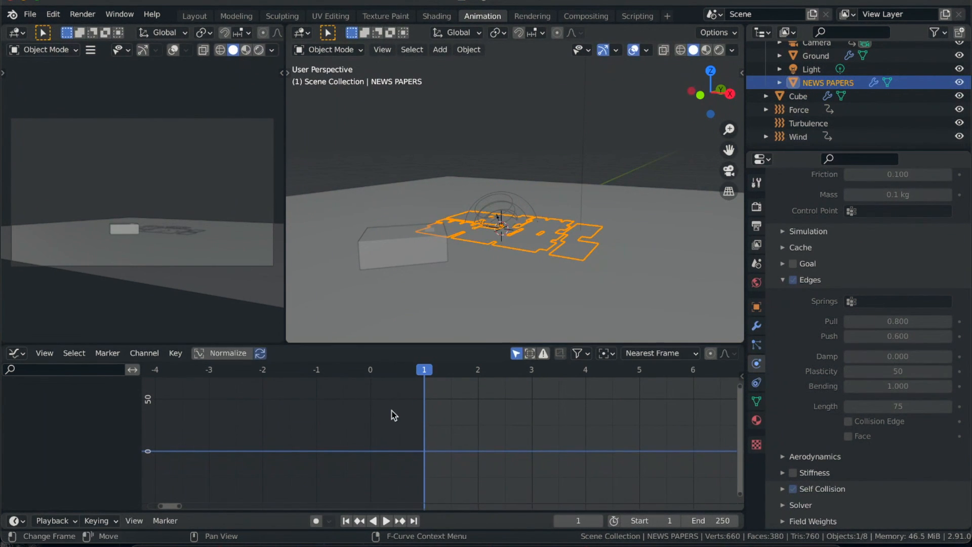
{"action": "key", "text": "space"}
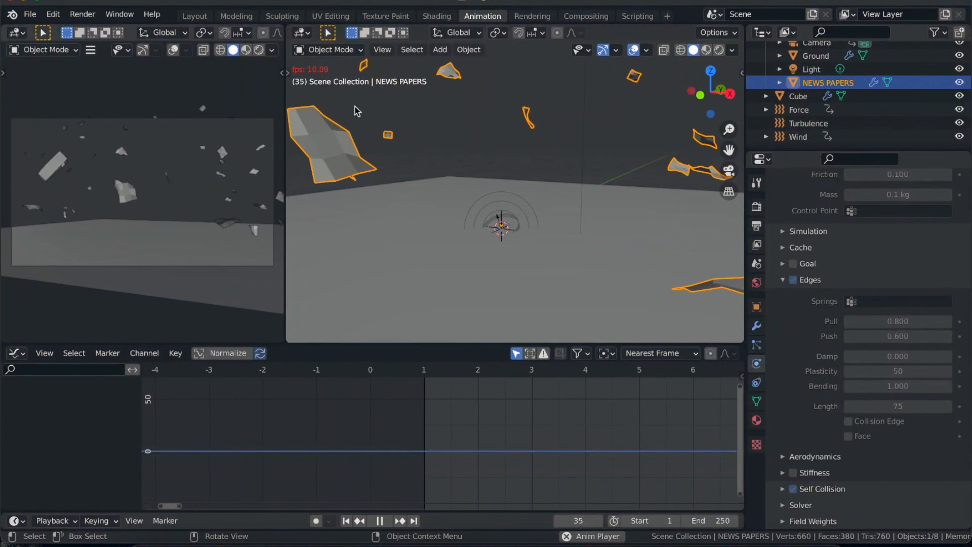
{"action": "key", "text": "space"}
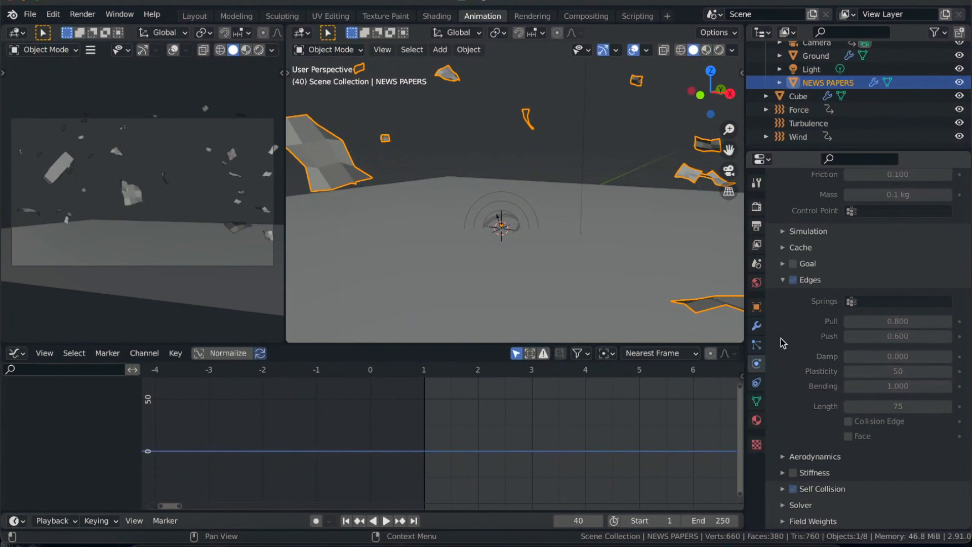
- Delete the NEWS PAPERS soft body bake and collapse its Cache settings
{"action": "left_click", "coordinate": [784, 248]}
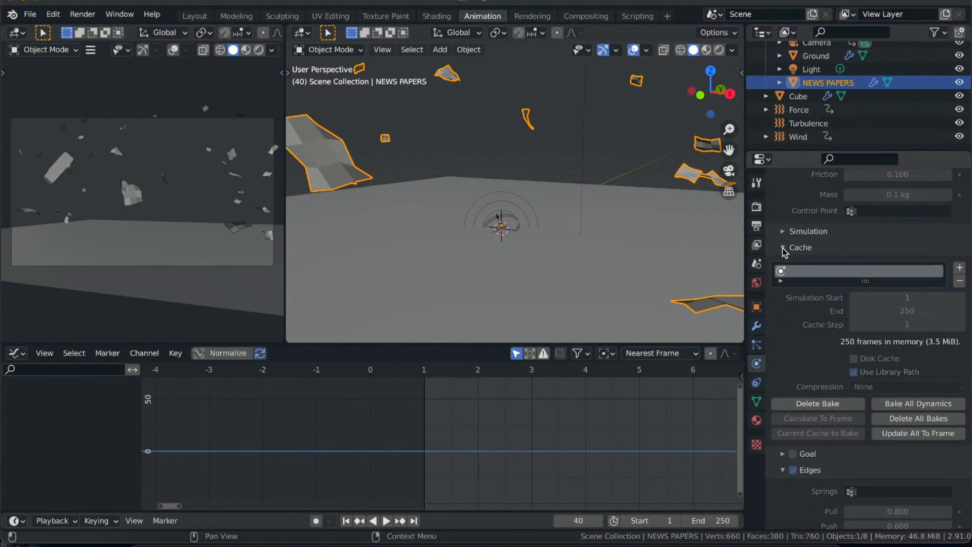
{"action": "left_click", "coordinate": [808, 403]}
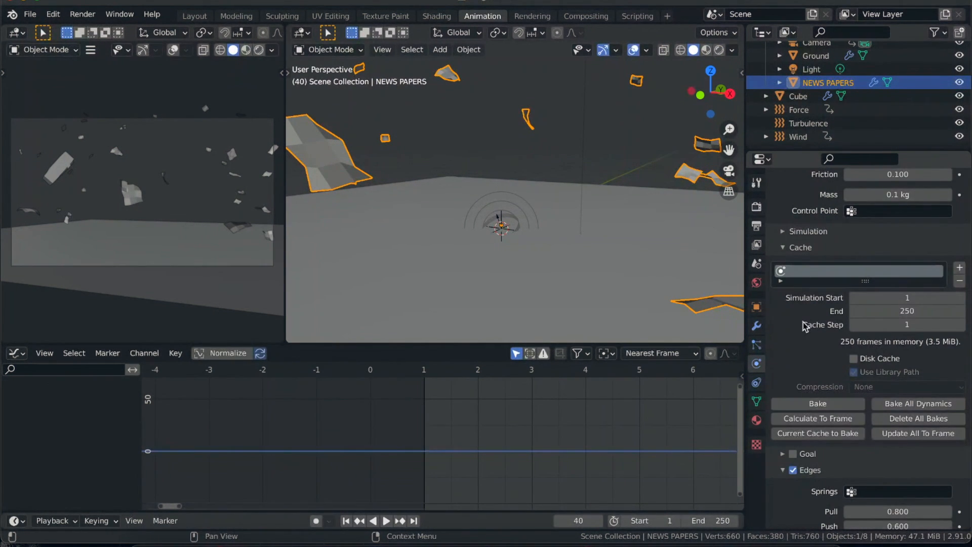
{"action": "left_click", "coordinate": [785, 248]}
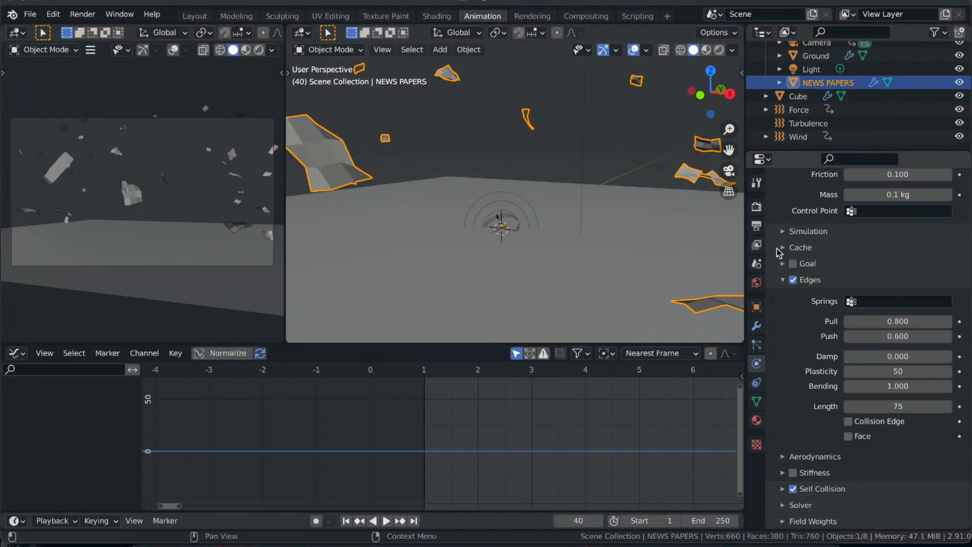
- Replay the unbaked newspaper simulation from frame 1 and stop it at frame 30
{"action": "left_click", "coordinate": [347, 521]}
{"action": "key", "text": "space"}
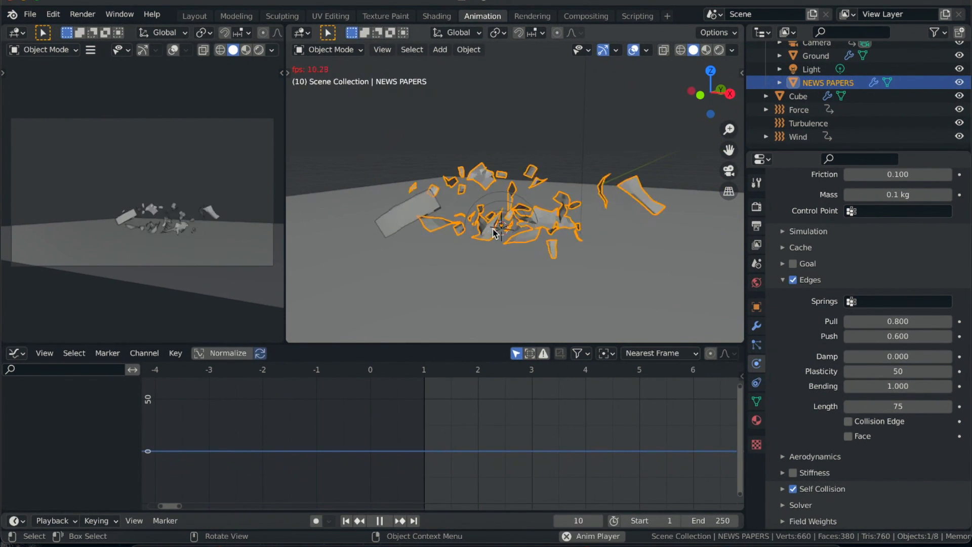
{"action": "key", "text": "space"}
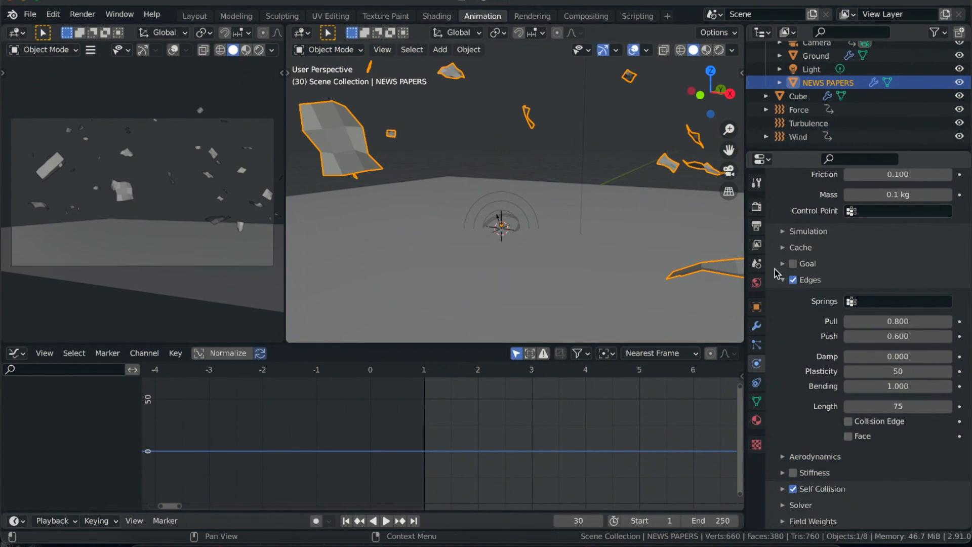
- Set the Edges Plasticity to 60 and play the newspaper simulation twice from frame 1
{"action": "left_click", "coordinate": [900, 370]}
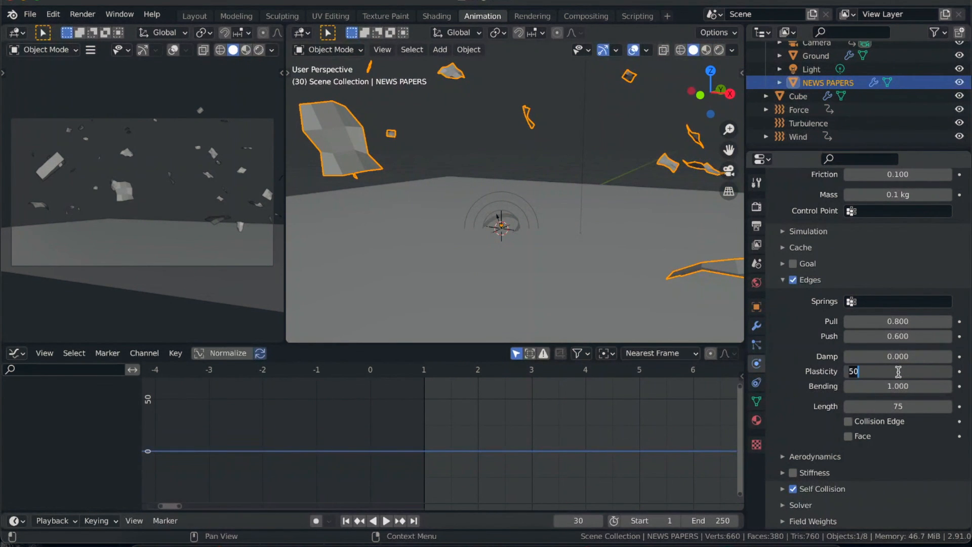
{"action": "type", "text": "60"}
{"action": "key", "text": "Return"}
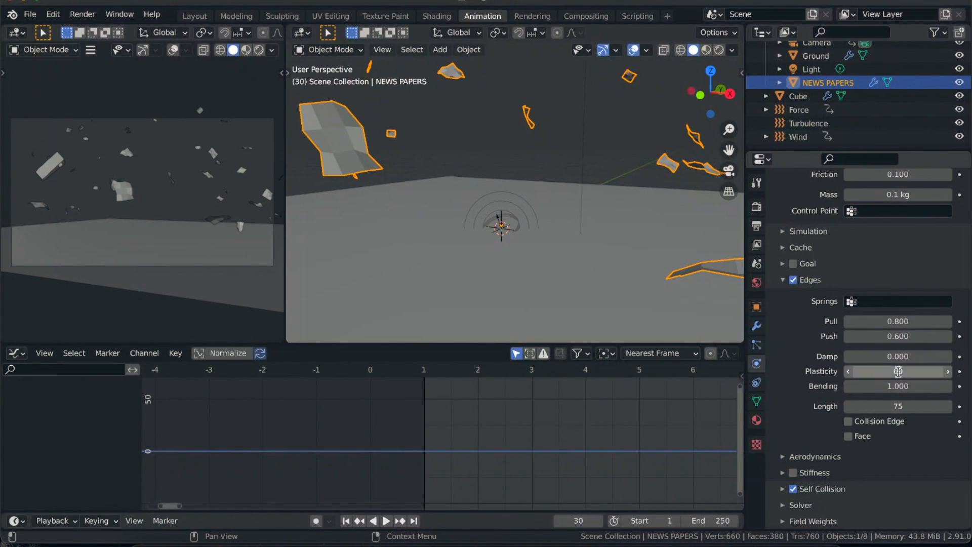
{"action": "left_click", "coordinate": [346, 521]}
{"action": "key", "text": "space"}
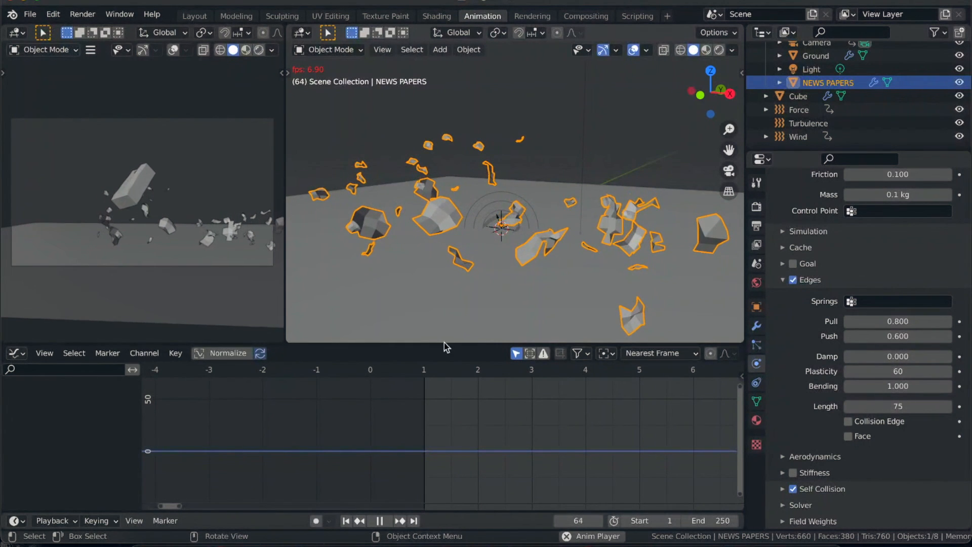
{"action": "key", "text": "space"}
{"action": "left_click", "coordinate": [346, 521]}
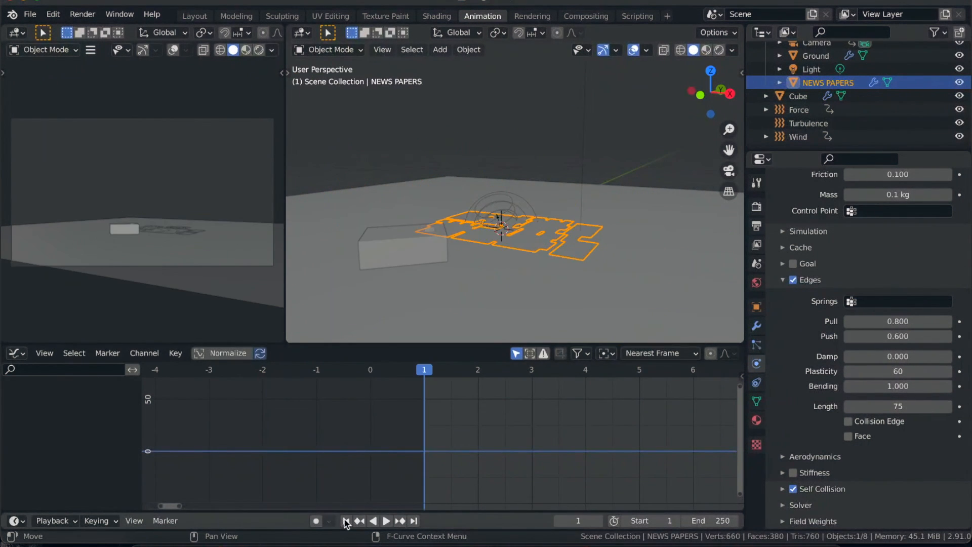
{"action": "key", "text": "space"}
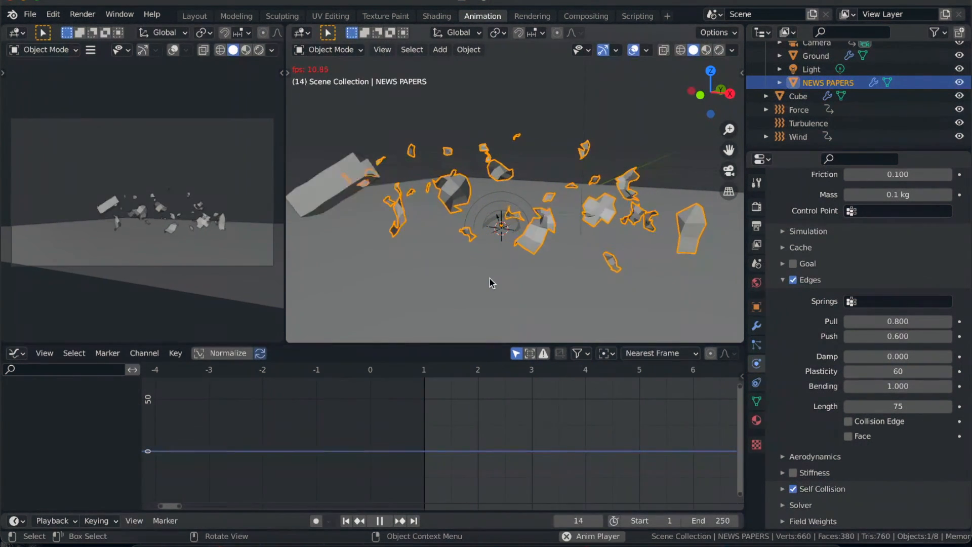
{"action": "key", "text": "space"}
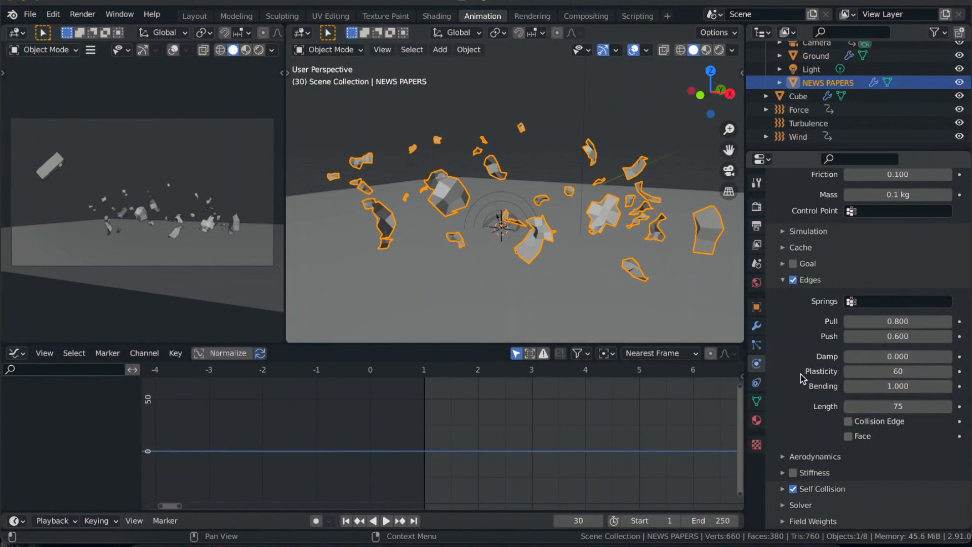
- Set the Edges Plasticity back to 10 and play the simulation from frame 1
{"action": "left_click", "coordinate": [900, 372]}
{"action": "type", "text": "10"}
{"action": "key", "text": "Return"}
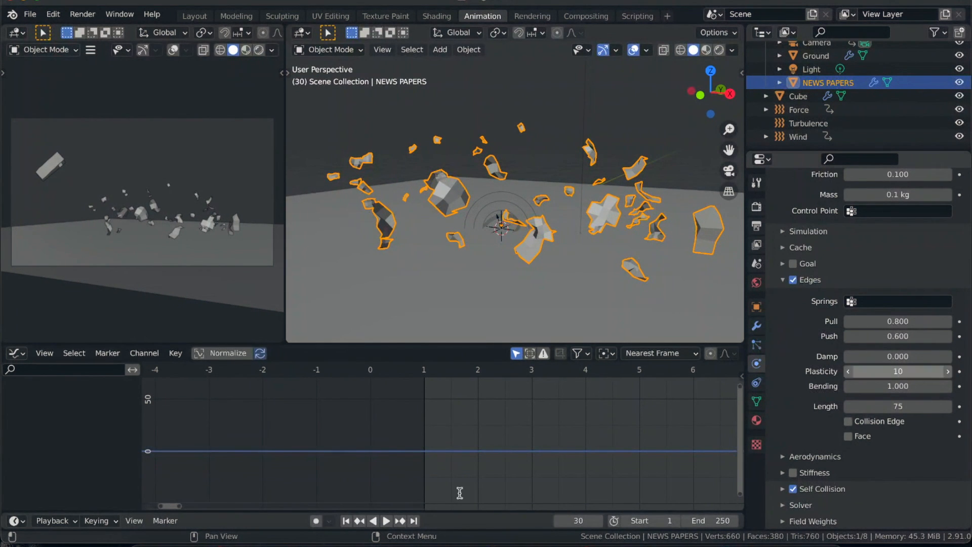
{"action": "left_click", "coordinate": [346, 520]}
{"action": "key", "text": "space"}
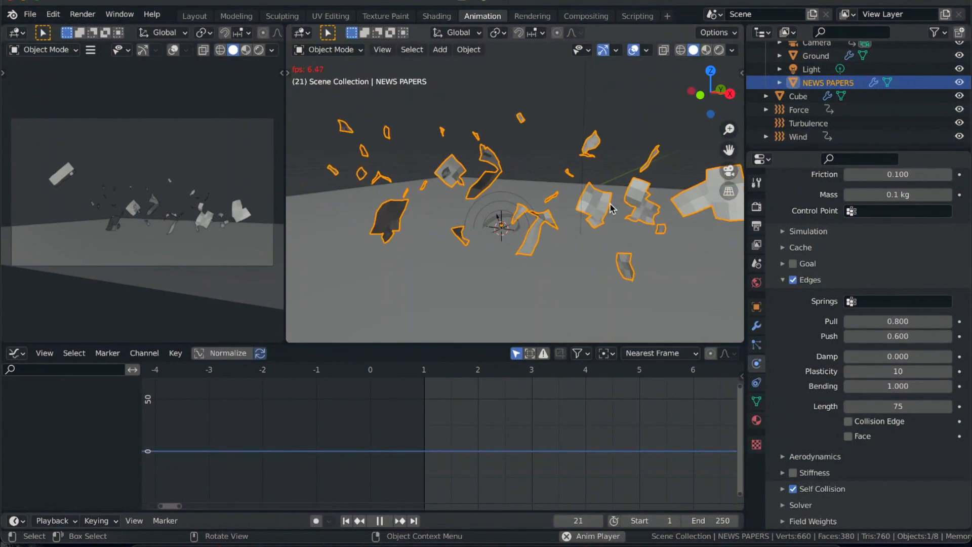
{"action": "key", "text": "space"}
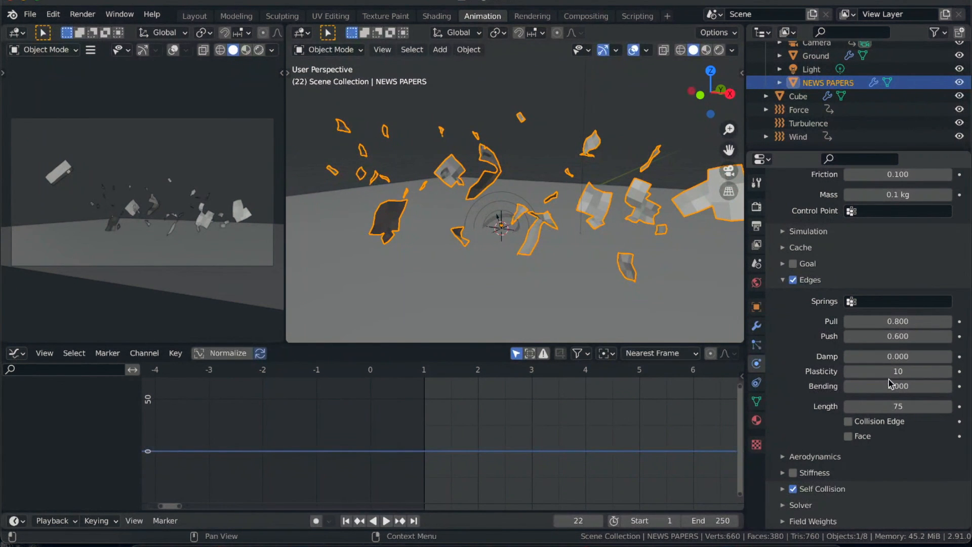
- Return to frame 1 and set the NEWS PAPERS soft body Edges Bending to 0
{"action": "left_click_drag", "start_coordinate": [853, 388], "coordinate": [854, 387]}
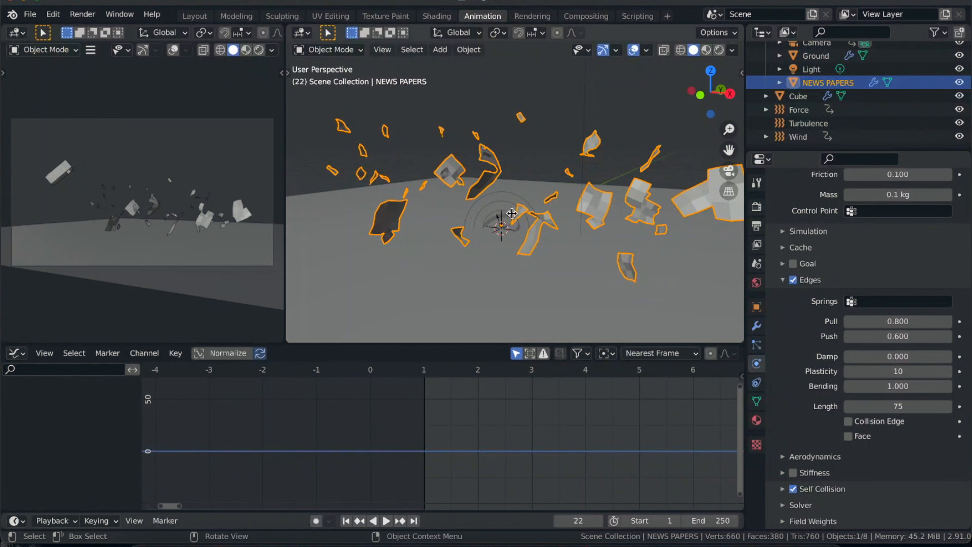
{"action": "scroll", "coordinate": [457, 189], "scroll_direction": "up", "scroll_amount": 3, "text": "ctrl"}
{"action": "scroll", "coordinate": [457, 189], "scroll_direction": "down", "scroll_amount": 3, "text": "ctrl"}
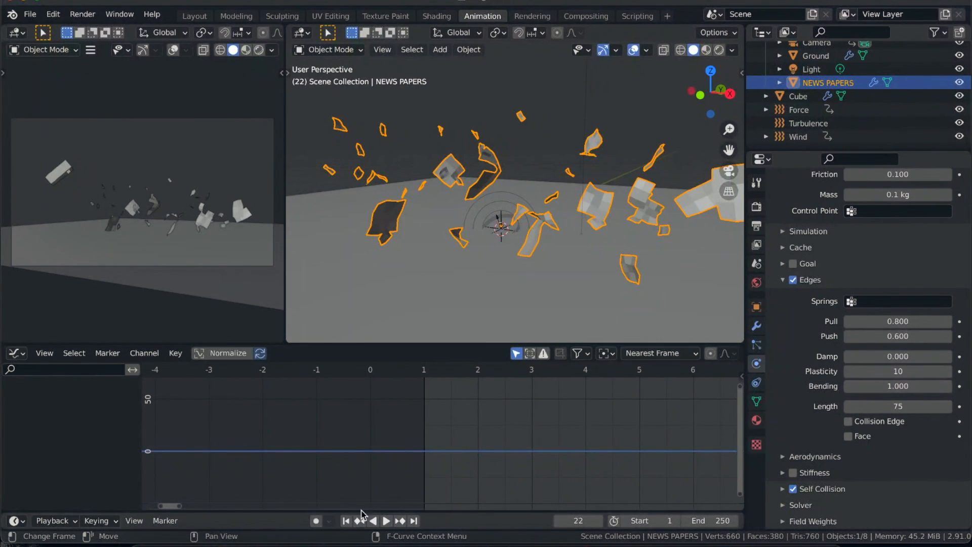
{"action": "left_click", "coordinate": [346, 520]}
{"action": "left_click", "coordinate": [883, 388]}
{"action": "type", "text": "0"}
{"action": "key", "text": "Return"}
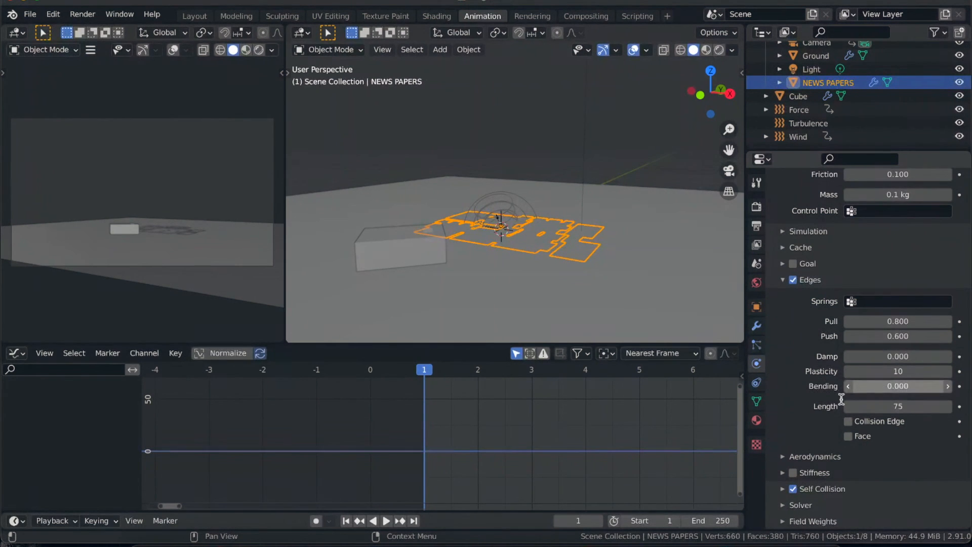
- Play the newspaper simulation up to frame 45 and set the NEWS PAPERS soft body Edges Bending to 1
{"action": "key", "text": "space"}
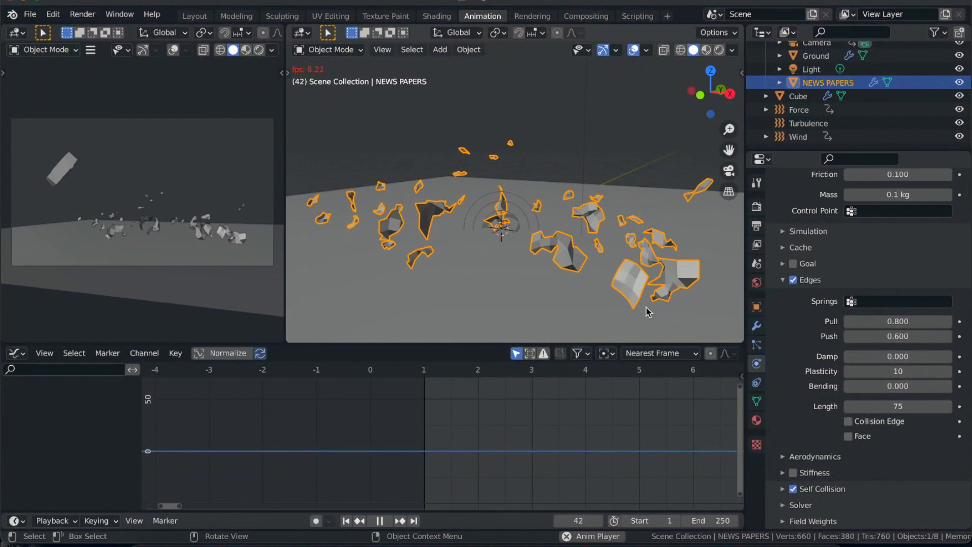
{"action": "key", "text": "space"}
{"action": "left_click", "coordinate": [881, 391]}
{"action": "type", "text": "1"}
{"action": "key", "text": "Return"}
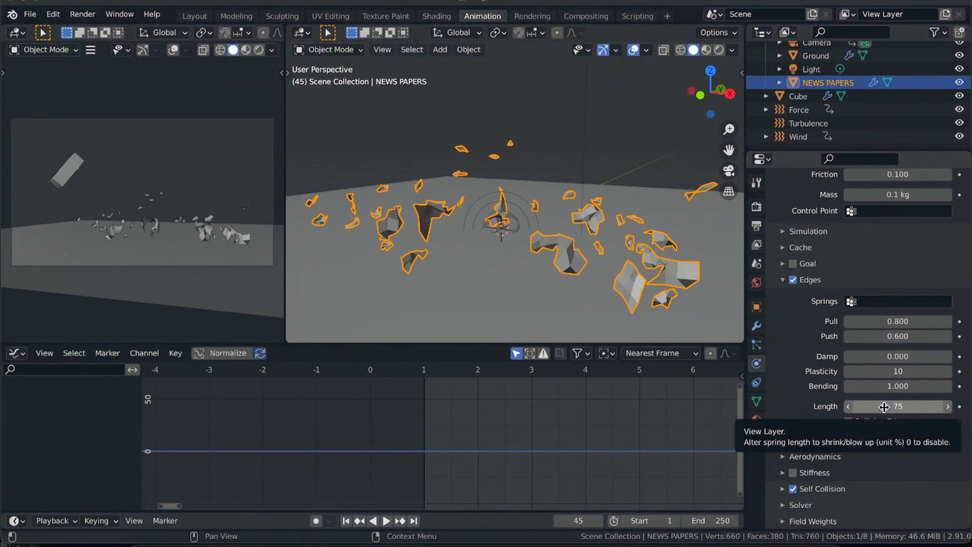
- Set the Edges Length to 0, play the simulation from frame 1 and return to the first frame
{"action": "left_click", "coordinate": [903, 404]}
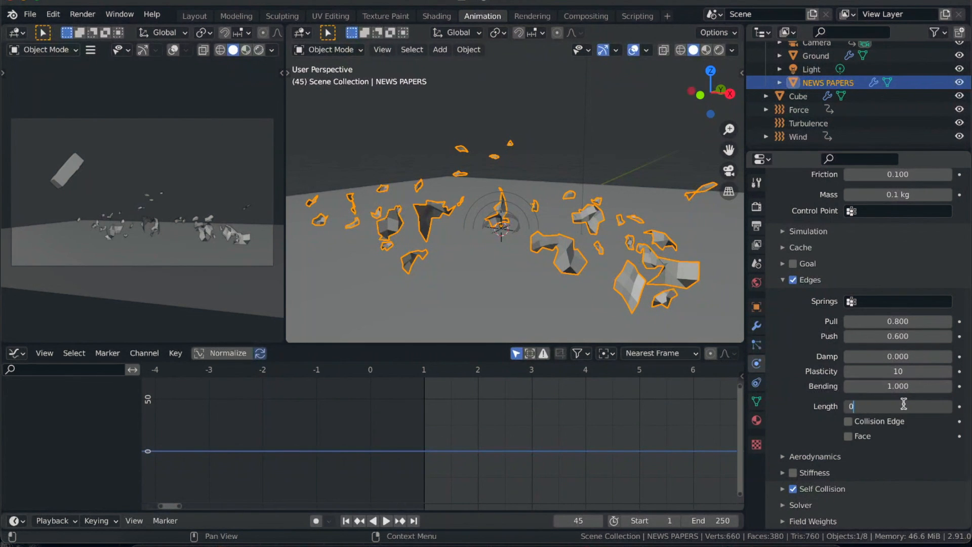
{"action": "type", "text": "0"}
{"action": "key", "text": "Return"}
{"action": "left_click", "coordinate": [346, 521]}
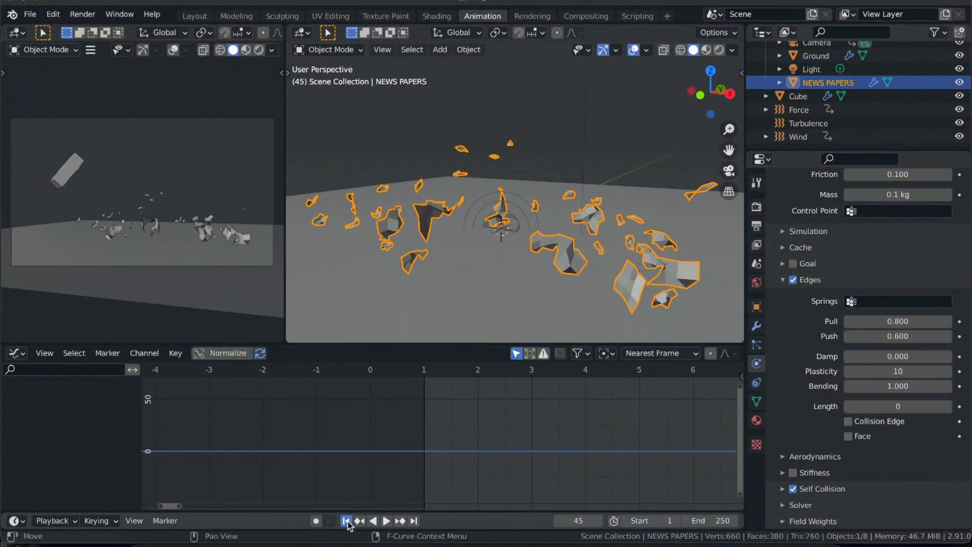
{"action": "key", "text": "space"}
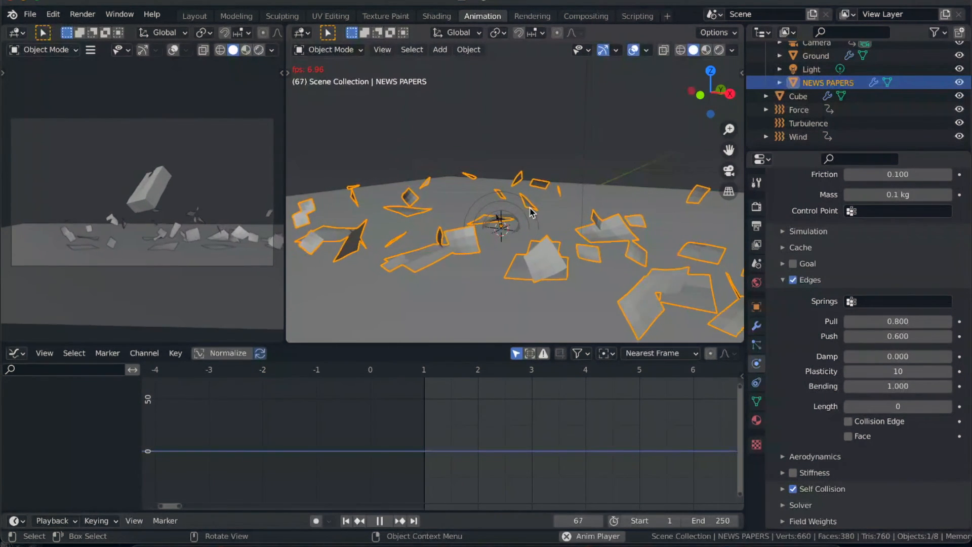
{"action": "key", "text": "Escape"}
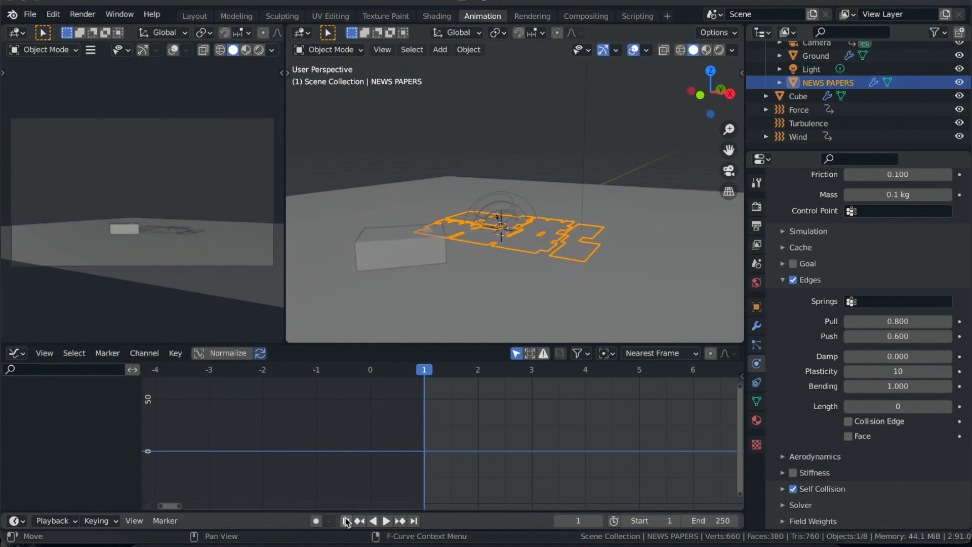
- Set the Edges Length to 100 and play the simulation from frame 1, stopping at frame 28
{"action": "left_click", "coordinate": [905, 406]}
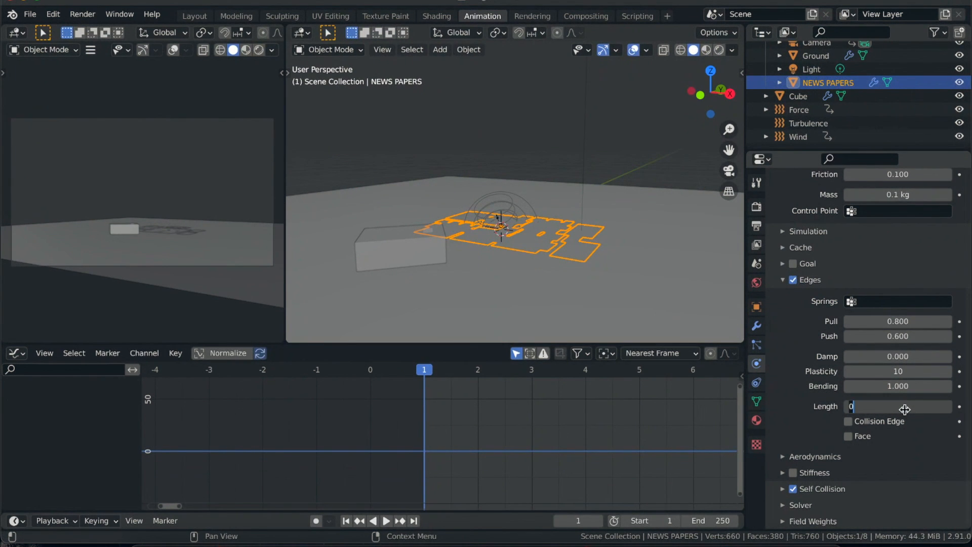
{"action": "type", "text": "100"}
{"action": "key", "text": "Return"}
{"action": "key", "text": "space"}
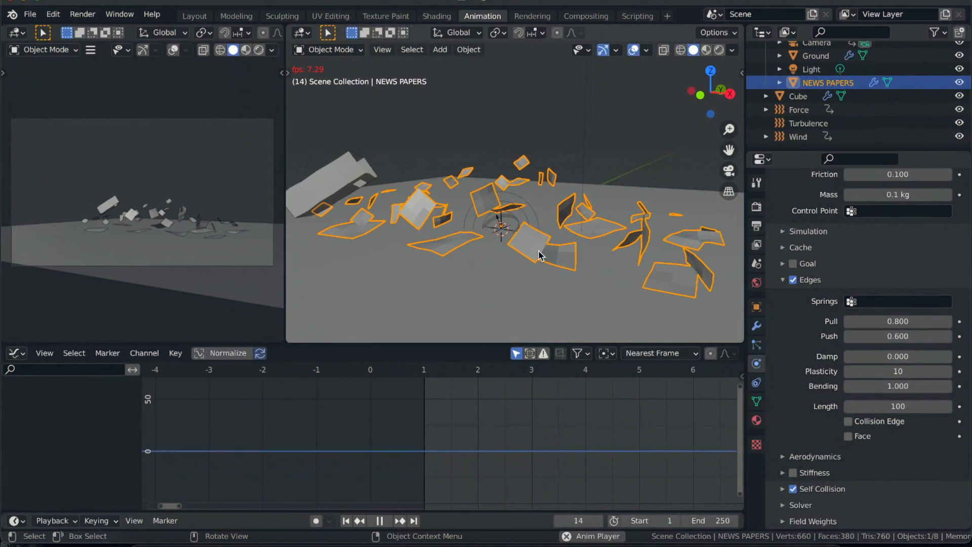
{"action": "key", "text": "space"}
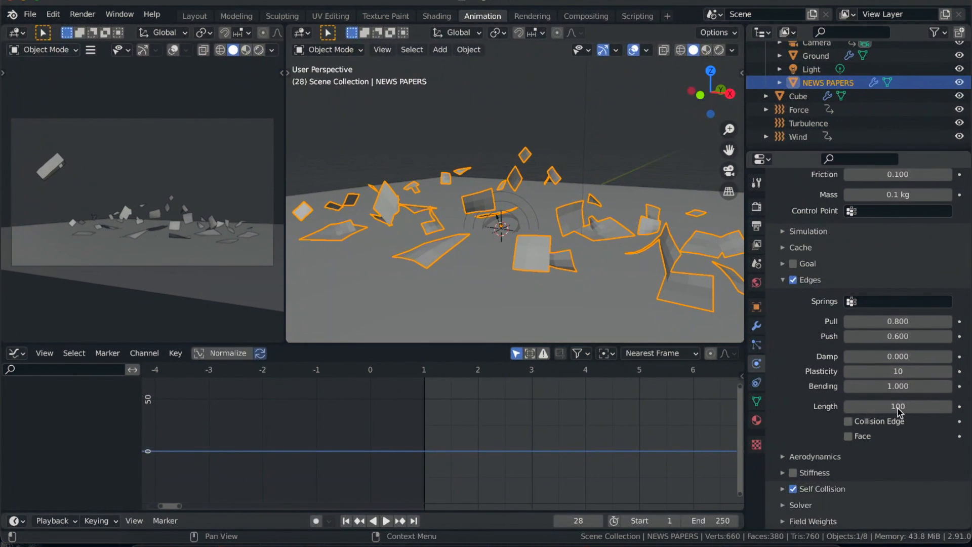
- Set the Edges Length to 75 and play the simulation from frame 1, stopping at frame 36
{"action": "left_click", "coordinate": [901, 408]}
{"action": "key", "text": "Return"}
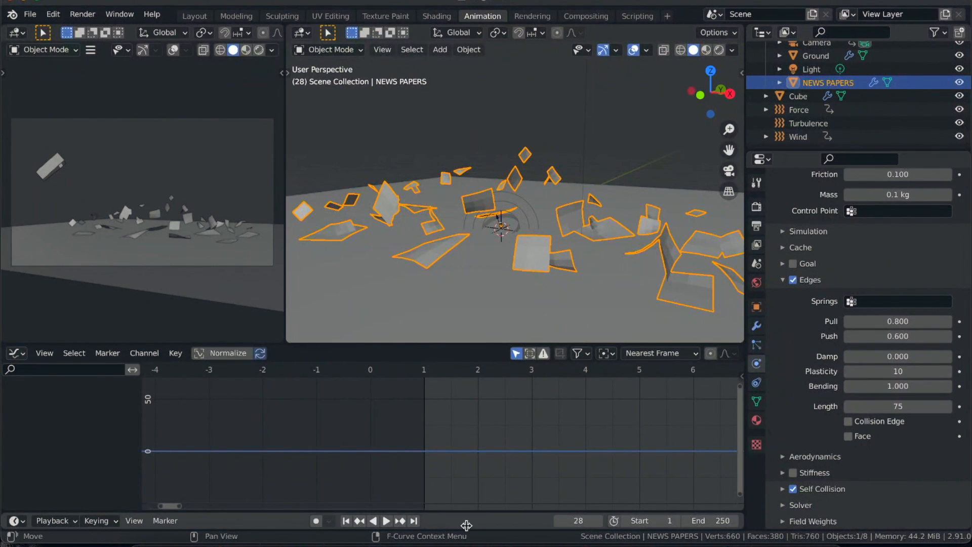
{"action": "left_click", "coordinate": [346, 521]}
{"action": "key", "text": "space"}
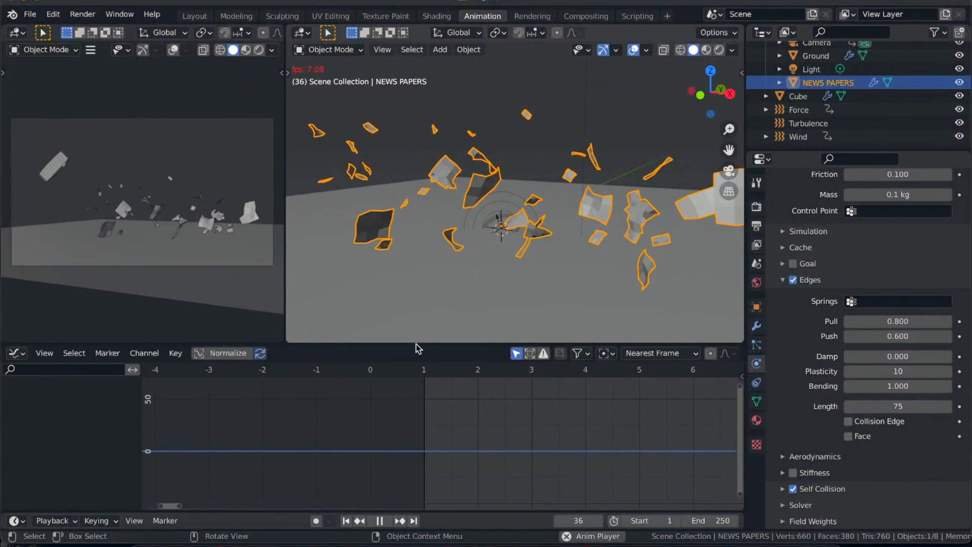
{"action": "key", "text": "space"}
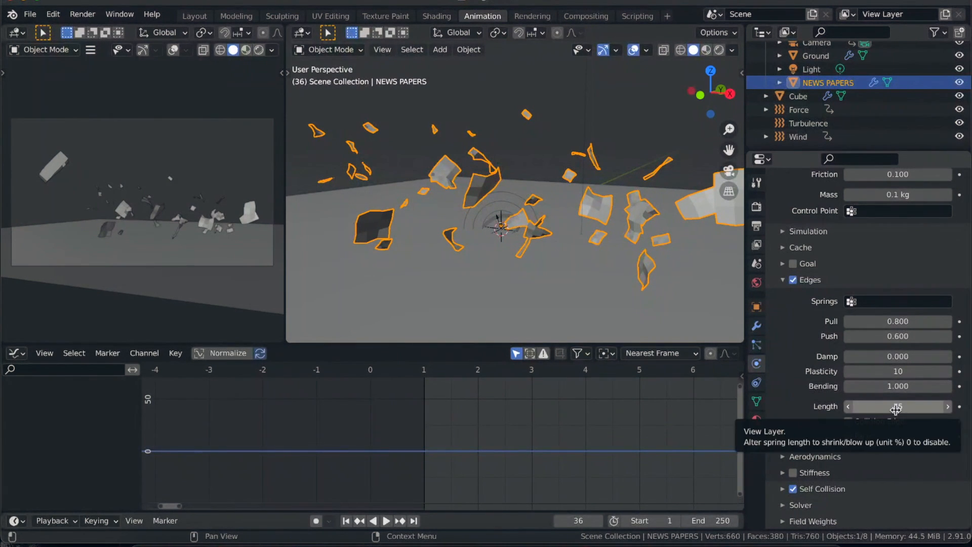
- Return to frame 1 and examine the Aerodynamics, Stiffness and Self Collision settings of the soft body
{"action": "left_click", "coordinate": [788, 457]}
{"action": "scroll", "coordinate": [810, 456], "scroll_direction": "down", "scroll_amount": 2}
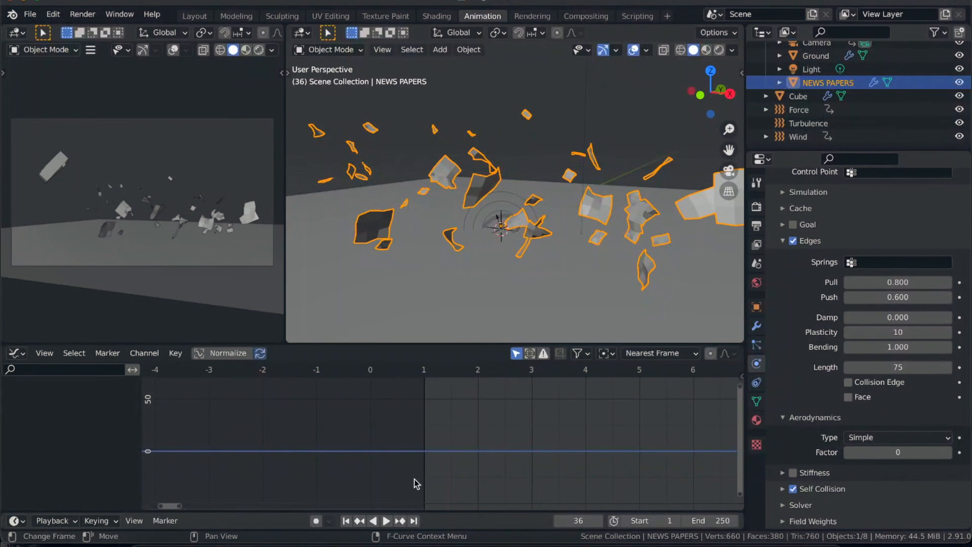
{"action": "left_click", "coordinate": [346, 521]}
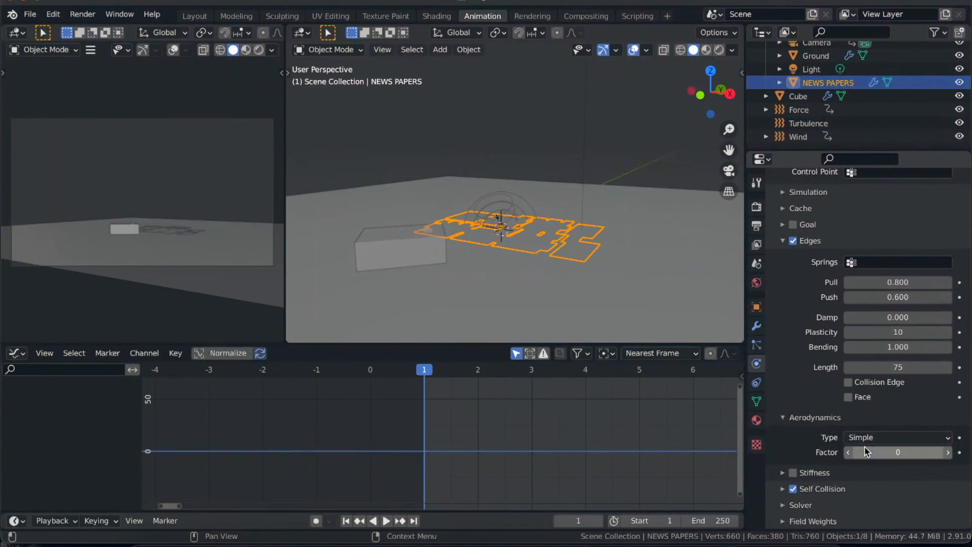
{"action": "left_click", "coordinate": [785, 420]}
{"action": "left_click", "coordinate": [783, 473]}
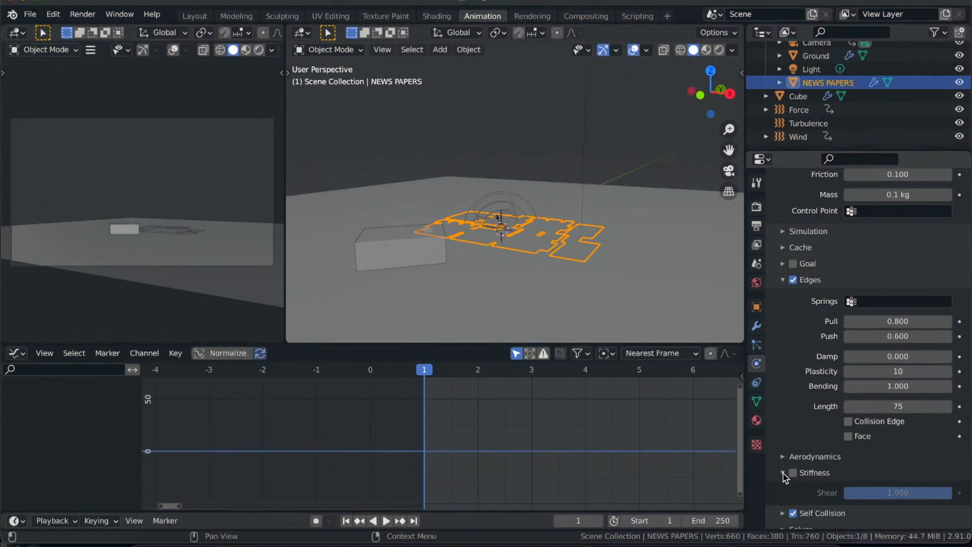
{"action": "scroll", "coordinate": [788, 458], "scroll_direction": "down", "scroll_amount": 1}
{"action": "left_click", "coordinate": [785, 450]}
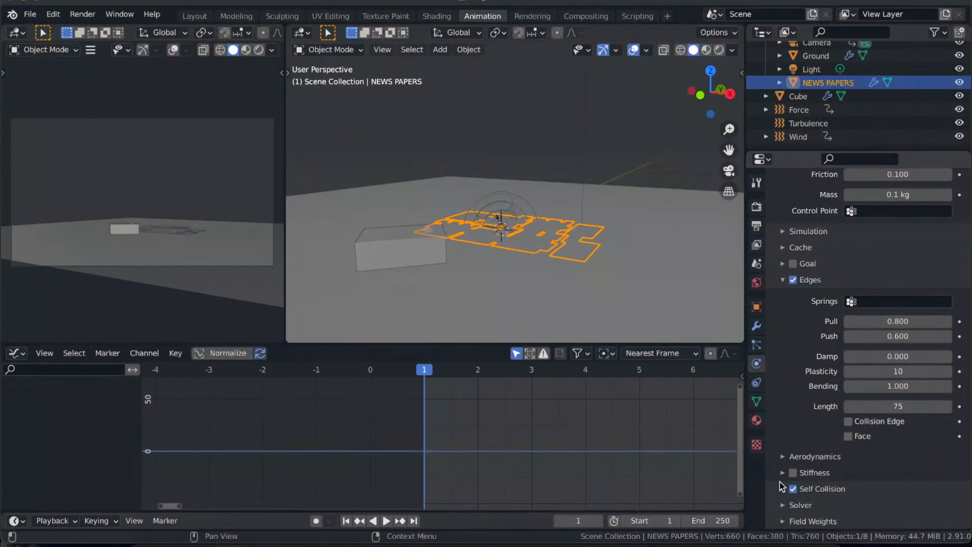
{"action": "left_click", "coordinate": [783, 489]}
{"action": "scroll", "coordinate": [780, 490], "scroll_direction": "down", "scroll_amount": 3}
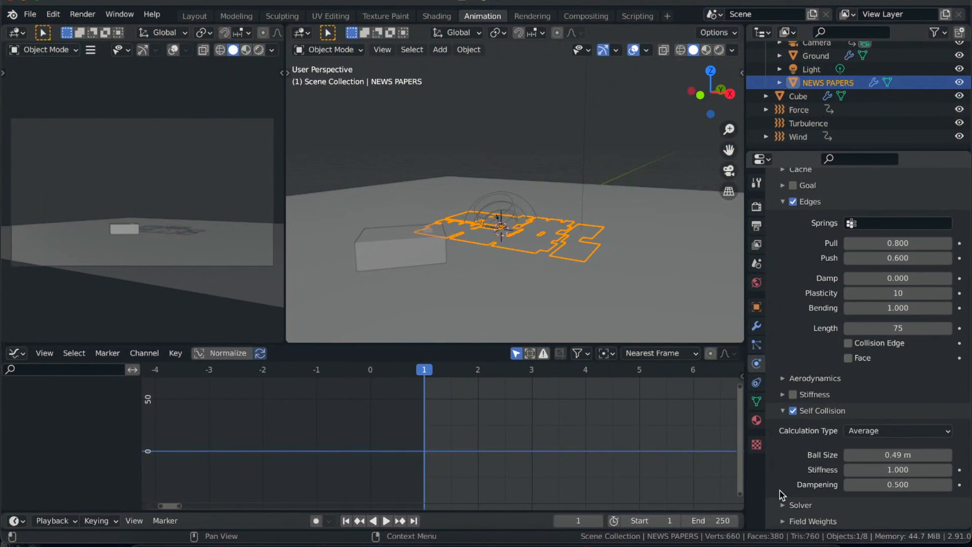
- Play the simulation from frame 1 to frame 157, rewind it to the first frame and save the file
{"action": "key", "text": "space"}
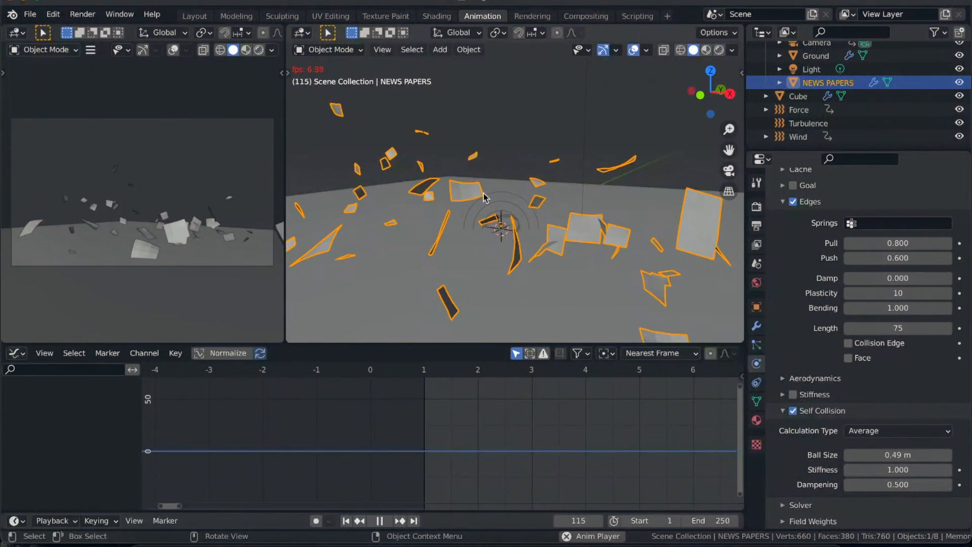
{"action": "left_click", "coordinate": [783, 413]}
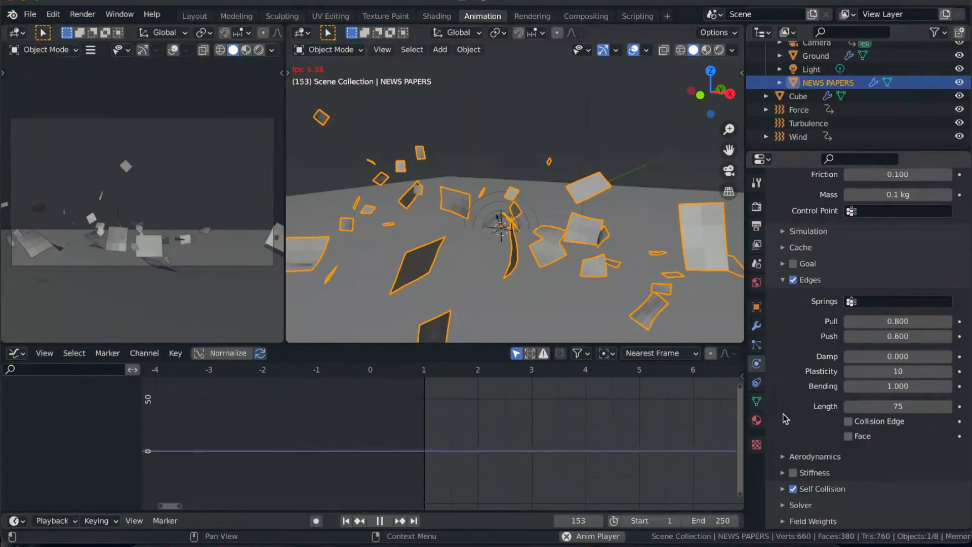
{"action": "key", "text": "space"}
{"action": "scroll", "coordinate": [815, 341], "scroll_direction": "up", "scroll_amount": 5}
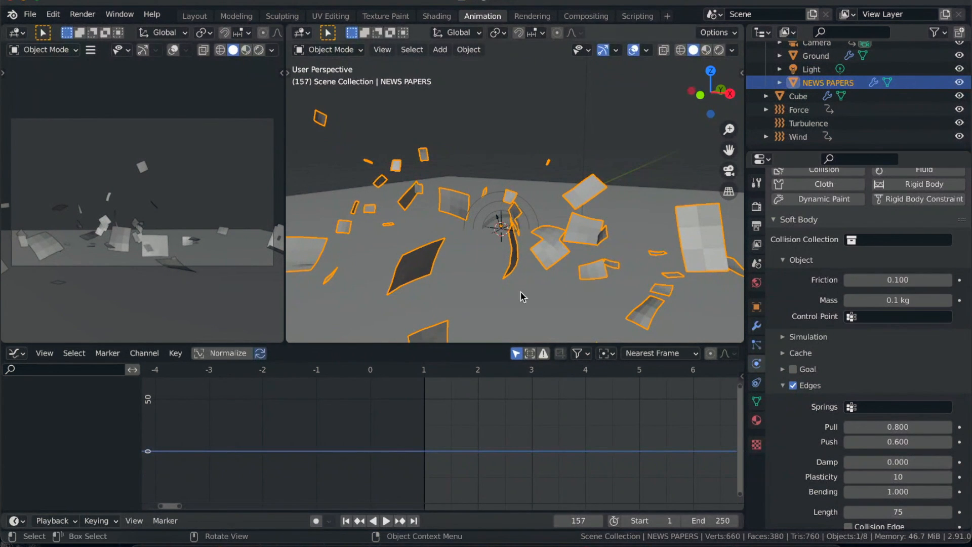
{"action": "left_click", "coordinate": [347, 523]}
{"action": "key", "text": "ctrl+s"}
- Play the simulation with the Cube selected and examine its tumbling motion from several angles, stopping at frame 180
{"action": "key", "text": "space"}
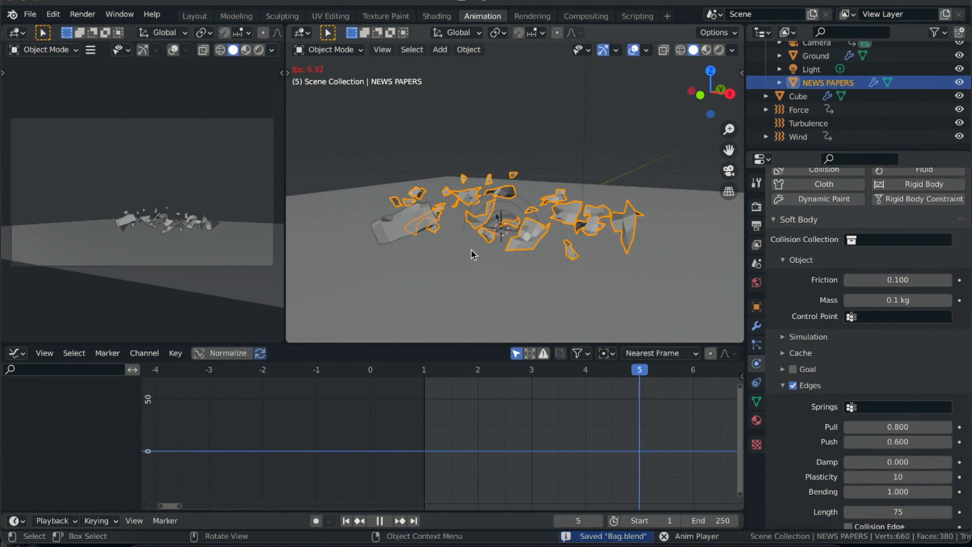
{"action": "left_click", "coordinate": [396, 221]}
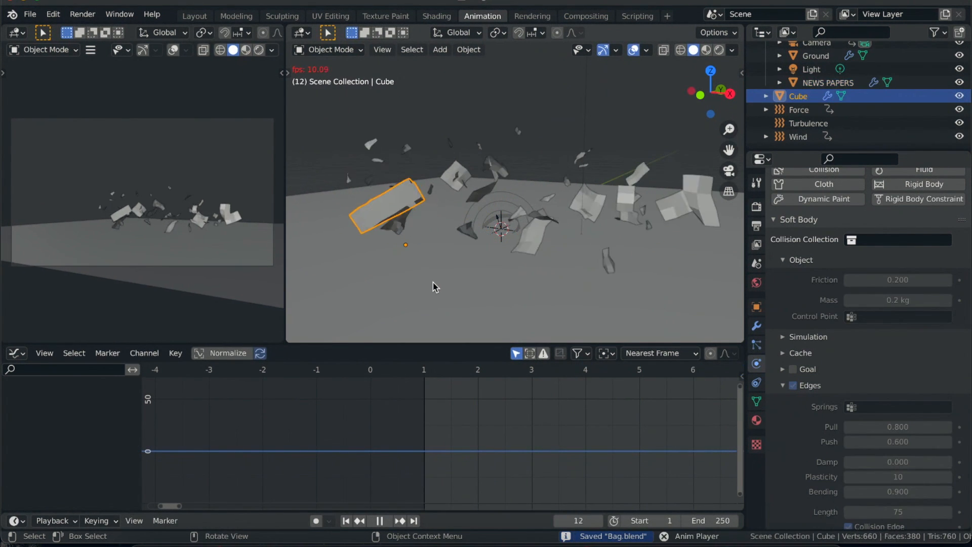
{"action": "scroll", "coordinate": [407, 264], "scroll_direction": "left", "scroll_amount": 7, "text": "shift"}
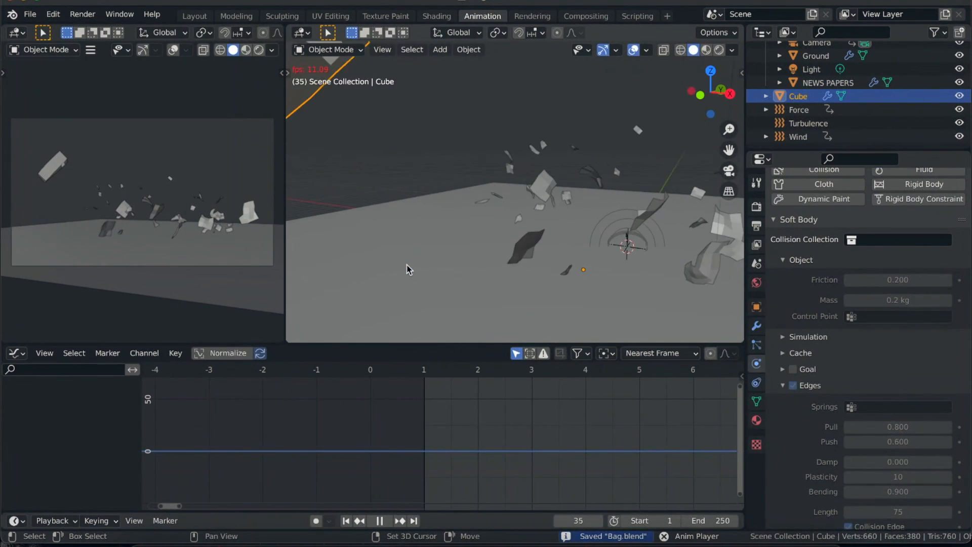
{"action": "scroll", "coordinate": [406, 269], "scroll_direction": "left", "scroll_amount": 8}
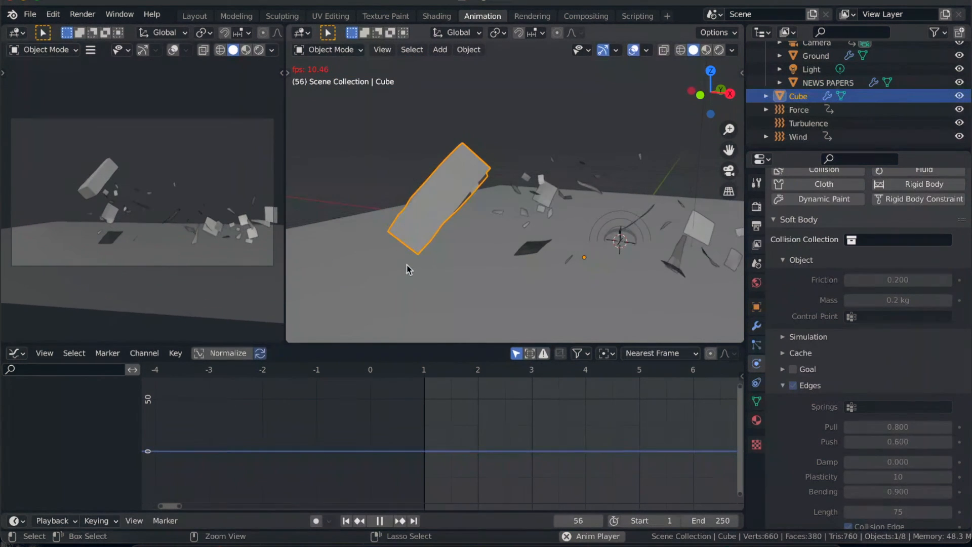
{"action": "scroll", "coordinate": [409, 269], "scroll_direction": "left", "scroll_amount": 8}
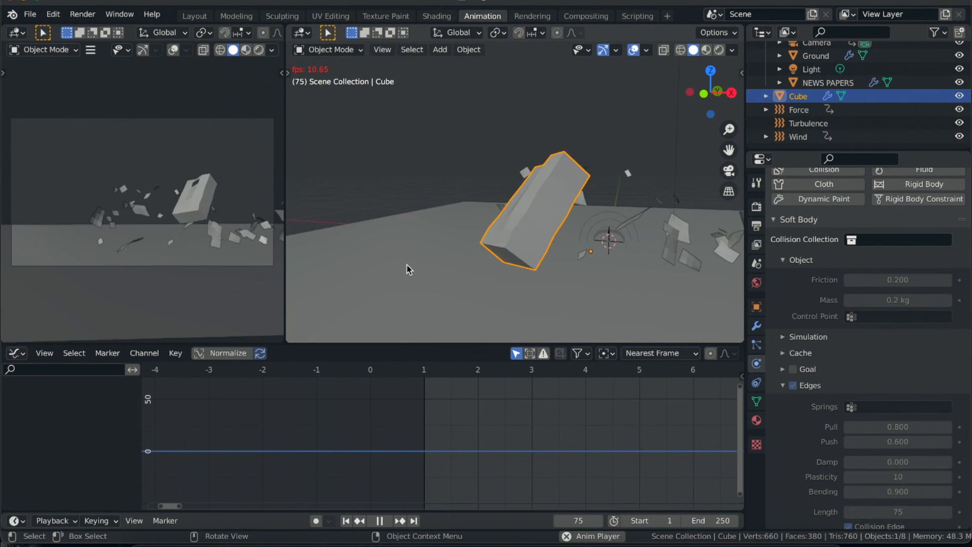
{"action": "scroll", "coordinate": [409, 270], "scroll_direction": "left", "scroll_amount": 6, "text": "shift"}
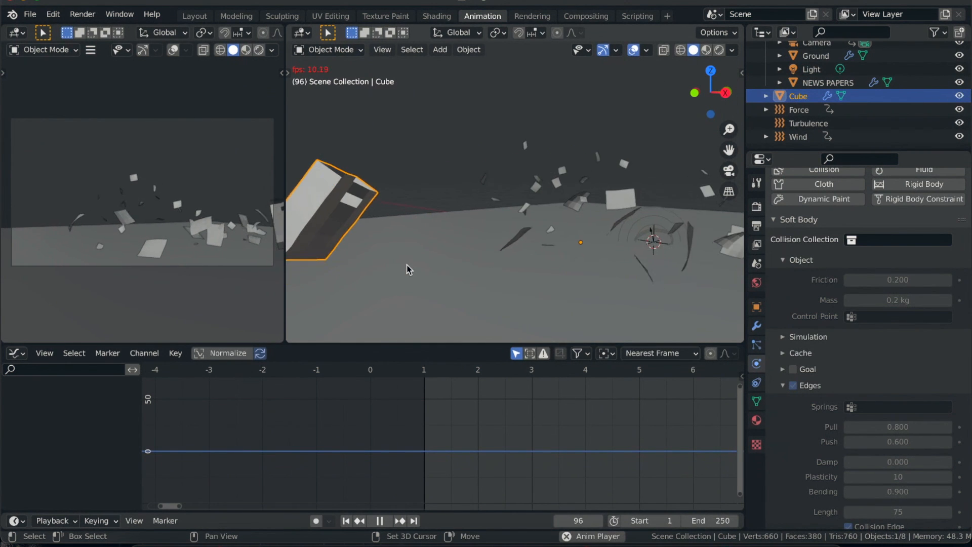
{"action": "scroll", "coordinate": [409, 269], "scroll_direction": "up", "scroll_amount": 6}
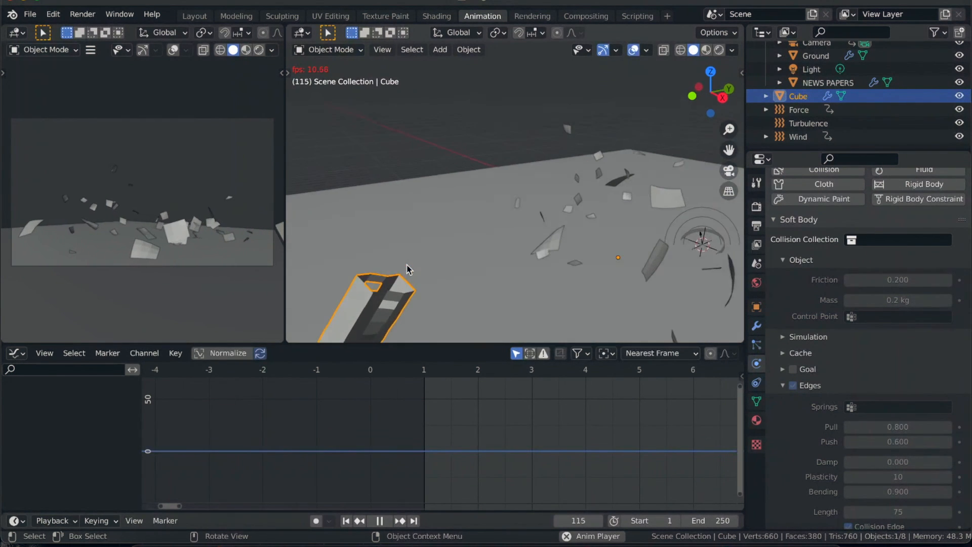
{"action": "scroll", "coordinate": [409, 269], "scroll_direction": "left", "scroll_amount": 1, "text": "shift"}
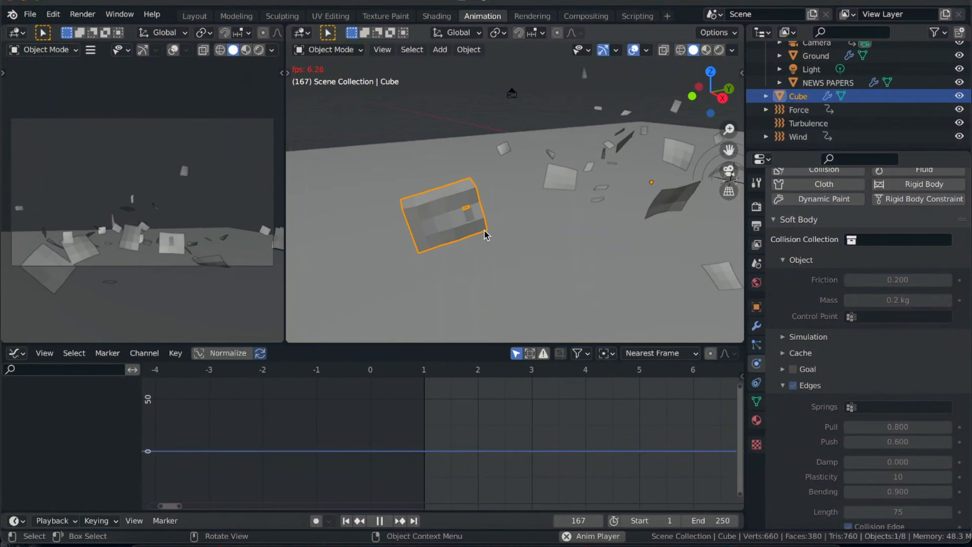
{"action": "scroll", "coordinate": [485, 230], "scroll_direction": "right", "scroll_amount": 4, "text": "shift"}
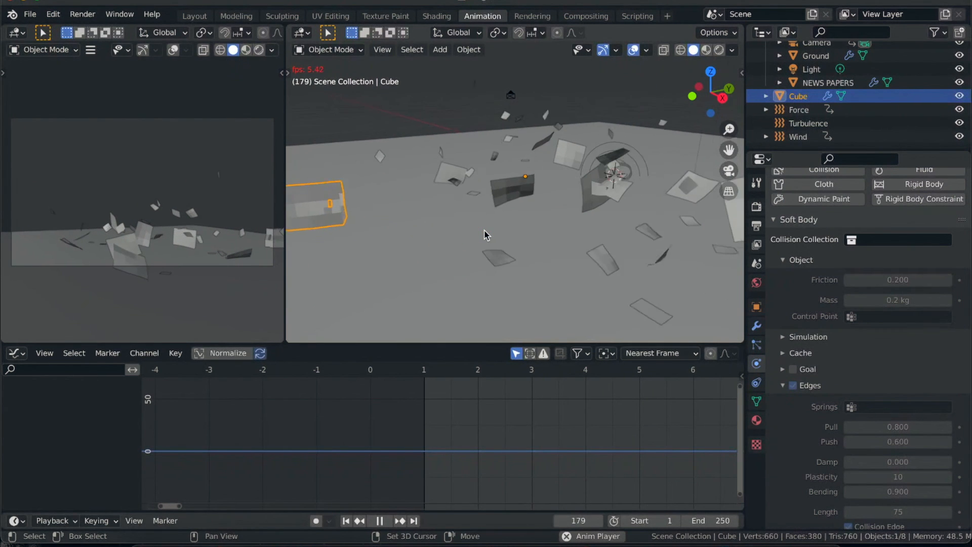
{"action": "key", "text": "space"}
{"action": "scroll", "coordinate": [497, 229], "scroll_direction": "down", "scroll_amount": 2}
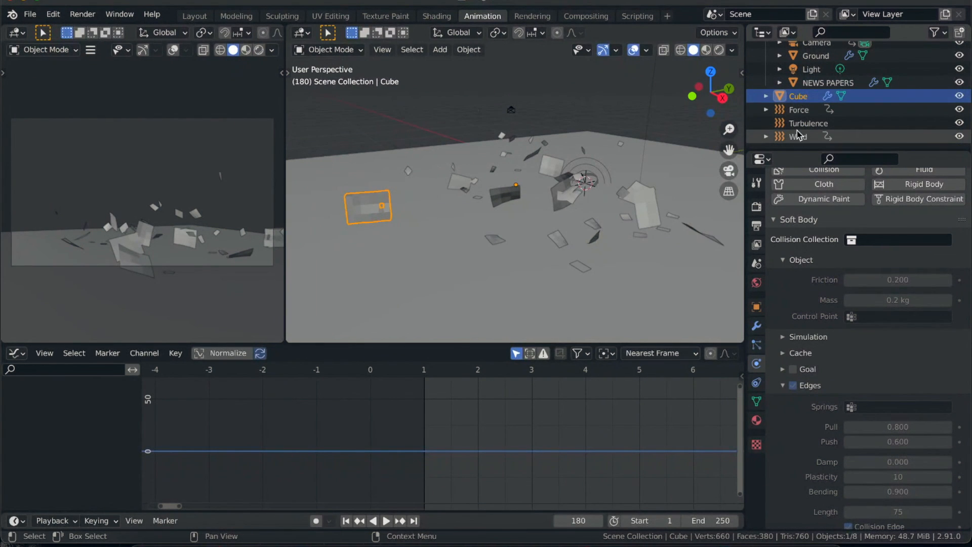
- Select the NEWS PAPERS object and replay the simulation twice from frame 1, watching the whole explosion from a wider angle
{"action": "left_click", "coordinate": [494, 196]}
{"action": "left_click", "coordinate": [386, 521]}
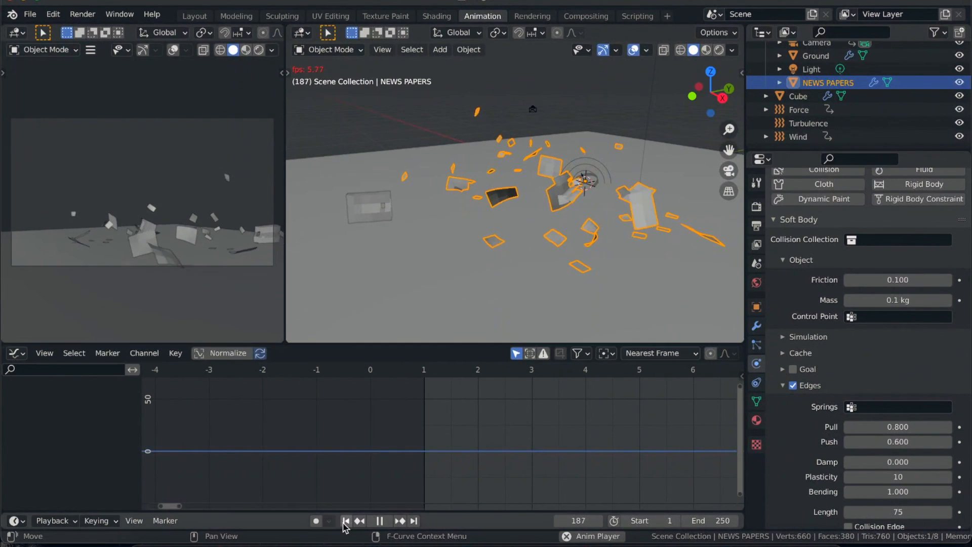
{"action": "left_click", "coordinate": [345, 520]}
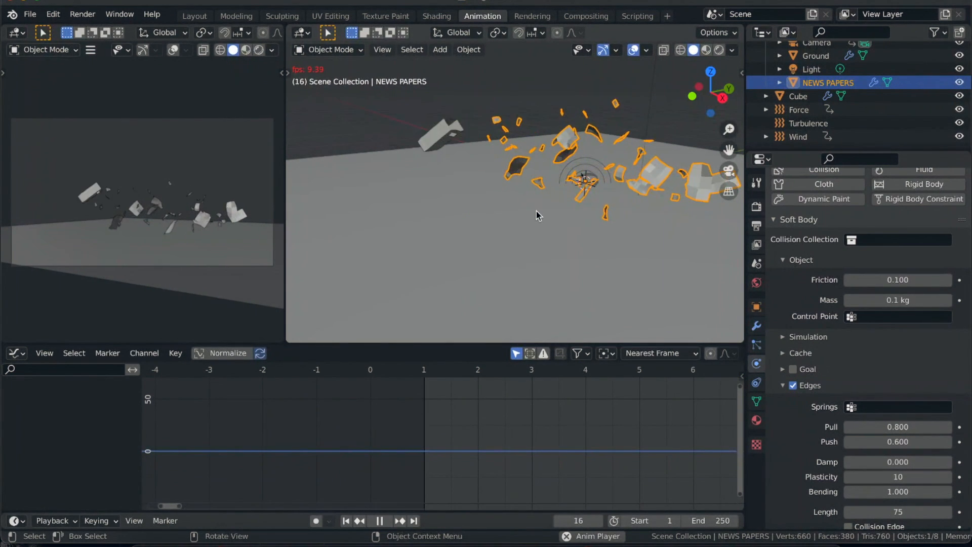
{"action": "scroll", "coordinate": [536, 211], "scroll_direction": "up", "scroll_amount": 2, "text": "shift"}
{"action": "scroll", "coordinate": [536, 212], "scroll_direction": "left", "scroll_amount": 3}
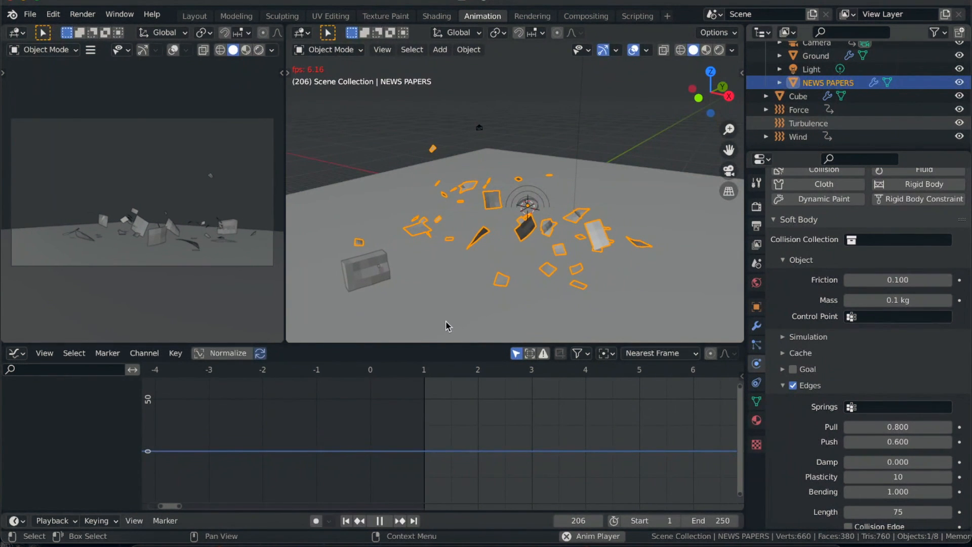
{"action": "key", "text": "space"}
{"action": "left_click", "coordinate": [346, 520]}
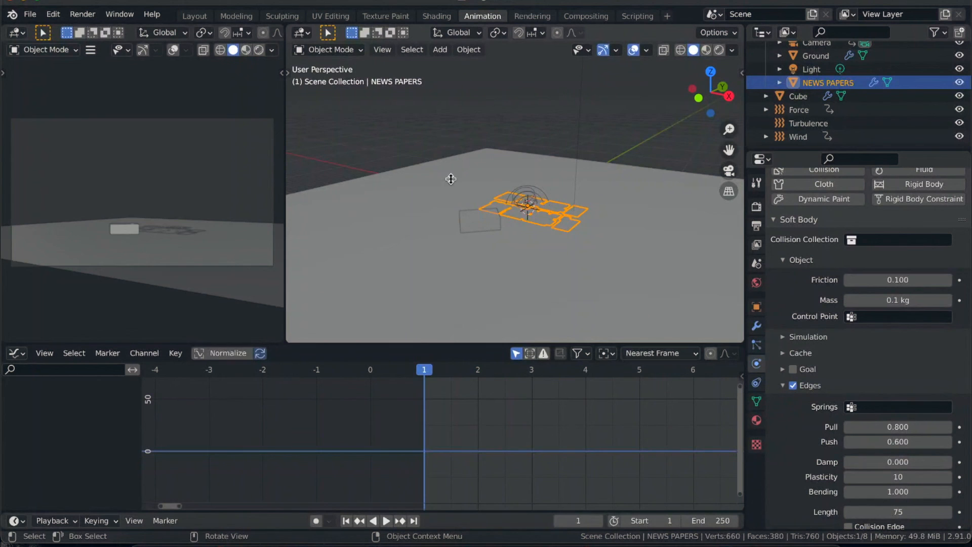
{"action": "key", "text": "space"}
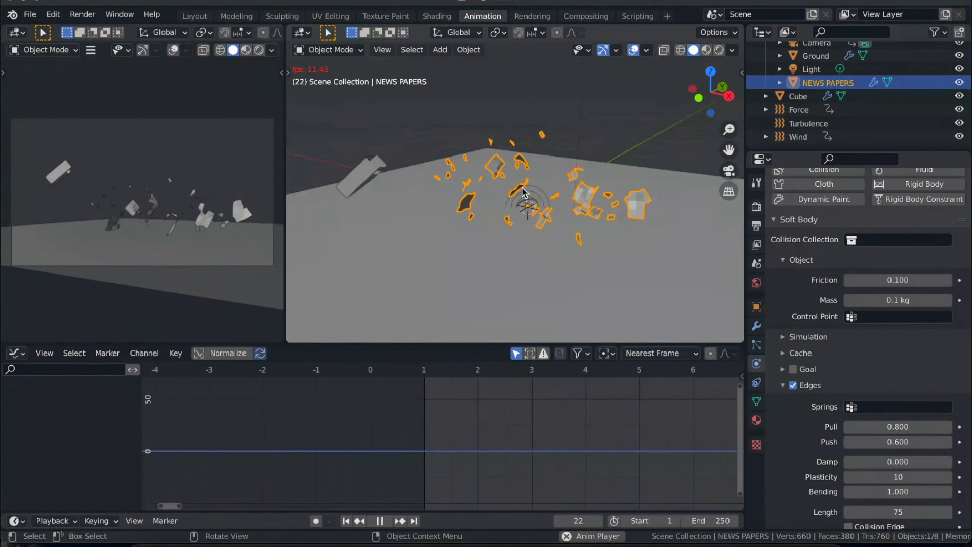
- Stop playback, return to frame 1, save the file and bake the NEWS PAPERS soft-body cache for frames 1 to 250
{"action": "key", "text": "space"}
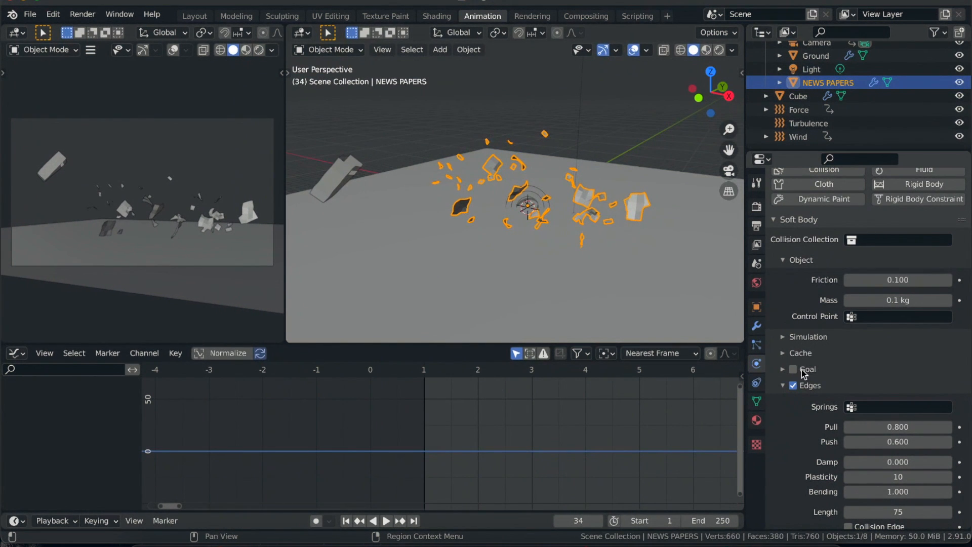
{"action": "left_click", "coordinate": [787, 388]}
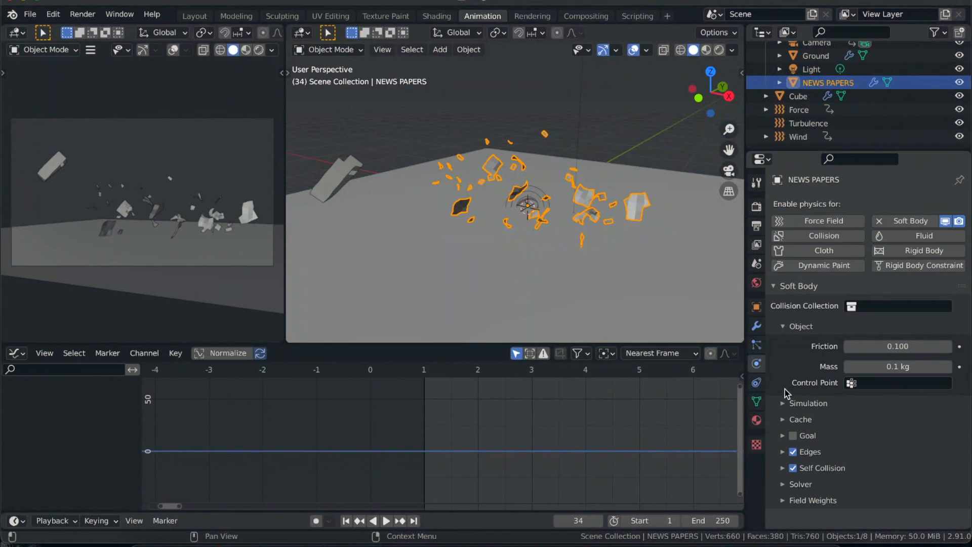
{"action": "left_click", "coordinate": [783, 419]}
{"action": "scroll", "coordinate": [785, 486], "scroll_direction": "down", "scroll_amount": 3}
{"action": "scroll", "coordinate": [786, 491], "scroll_direction": "down", "scroll_amount": 4}
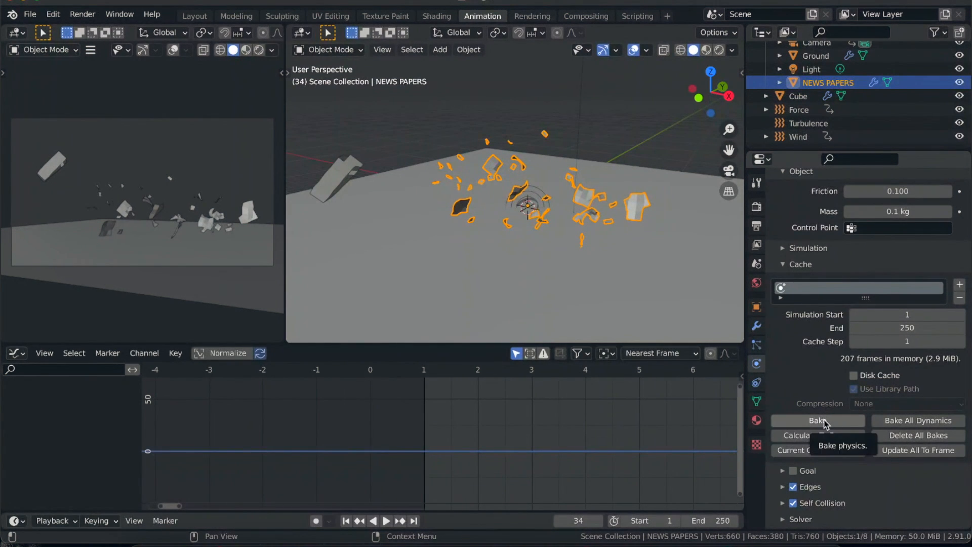
{"action": "left_click", "coordinate": [346, 521]}
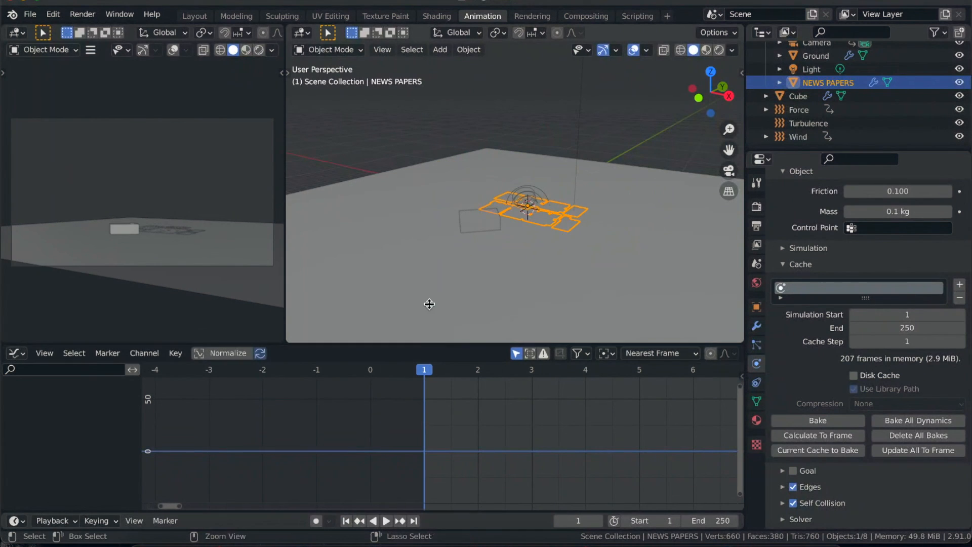
{"action": "key", "text": "ctrl+s"}
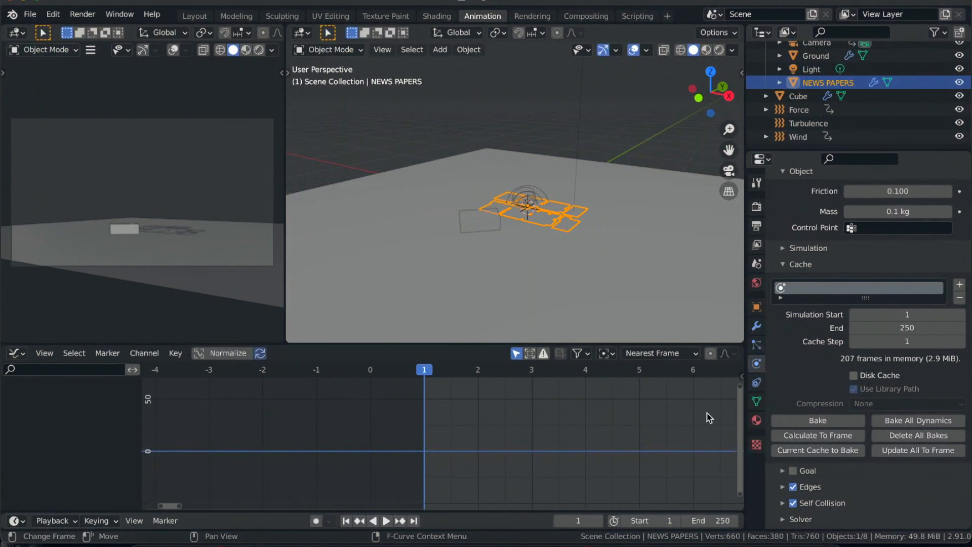
{"action": "left_click", "coordinate": [829, 421]}
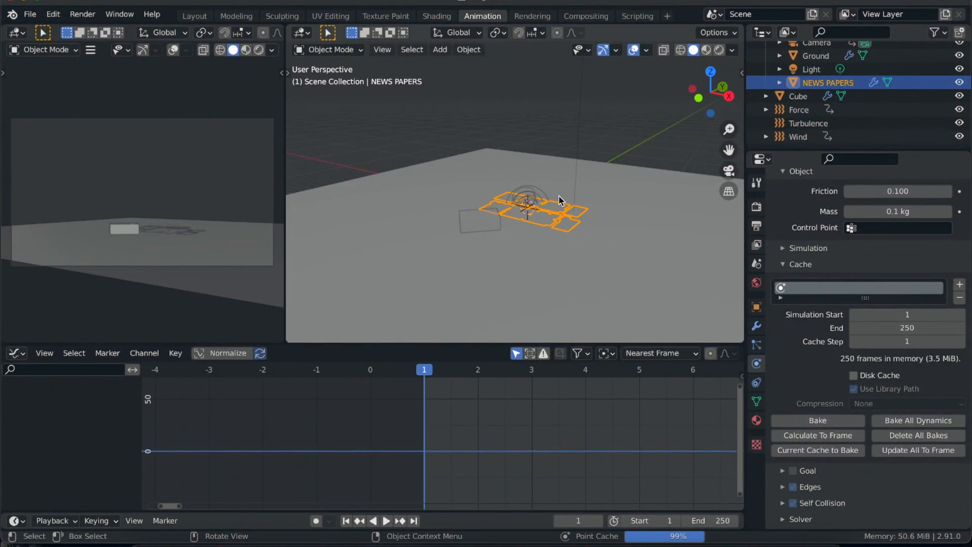
- Play the baked simulation to frame 33 and set the main 3D viewport to Material Preview shading
{"action": "left_click", "coordinate": [386, 521]}
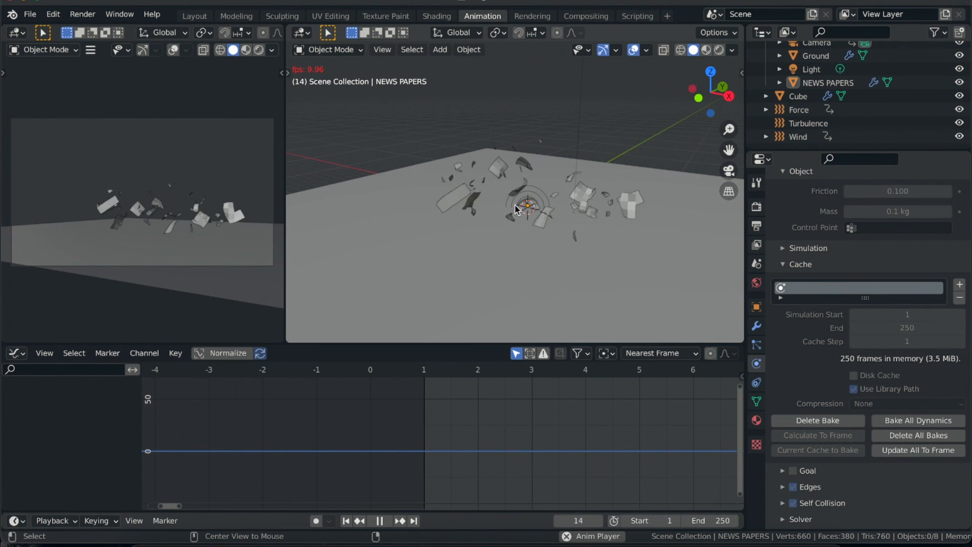
{"action": "key", "text": "space"}
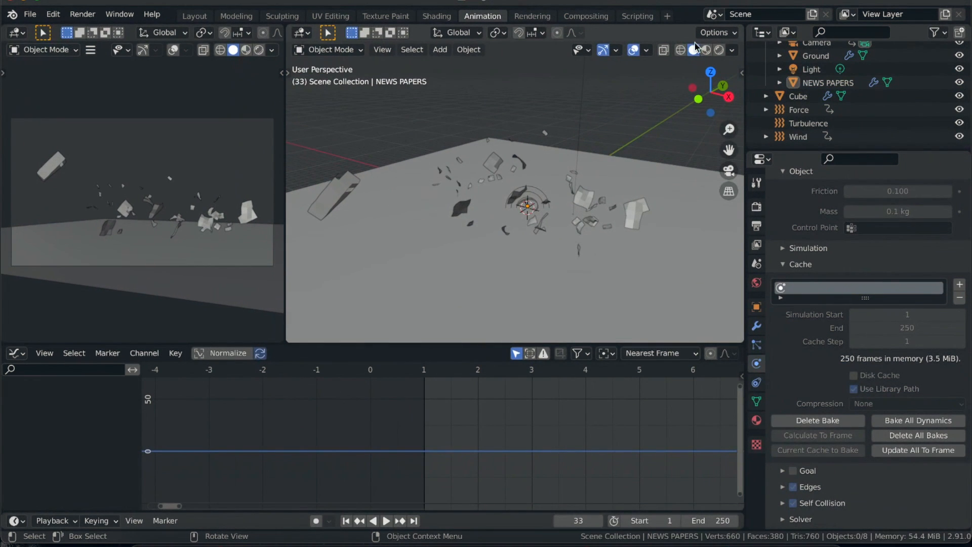
{"action": "left_click", "coordinate": [709, 49]}
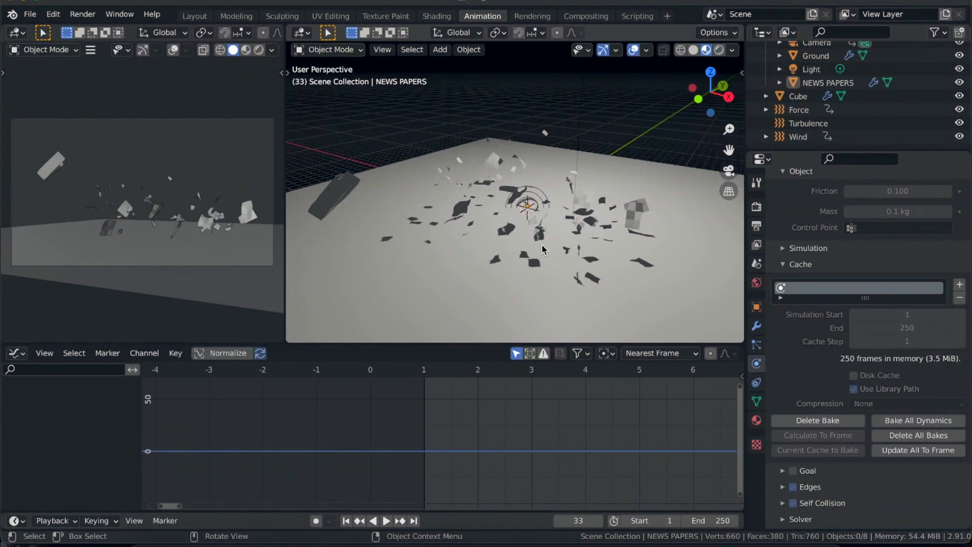
- Play the baked simulation from frame 33 to frame 217 and examine the flying textured pages from several angles
{"action": "key", "text": "space"}
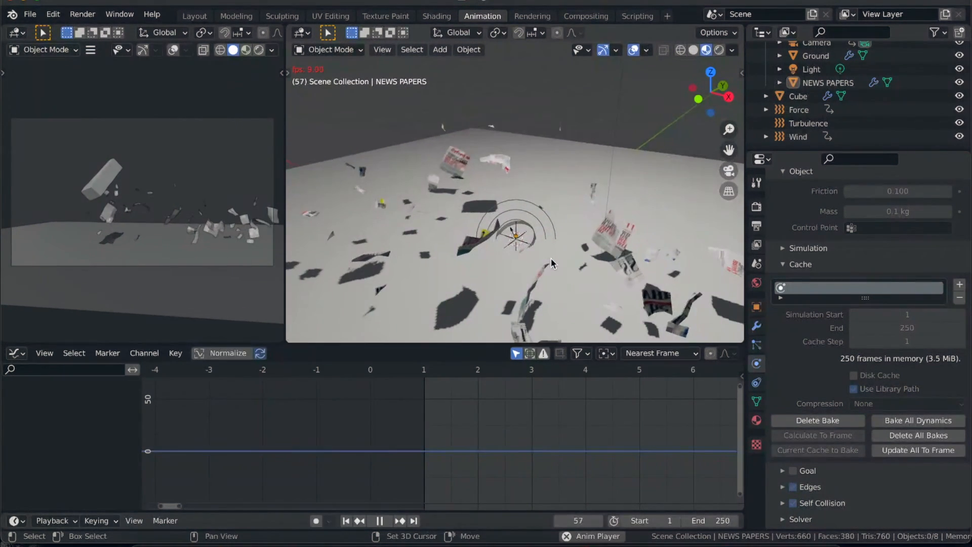
{"action": "scroll", "coordinate": [551, 258], "scroll_direction": "left", "scroll_amount": 10}
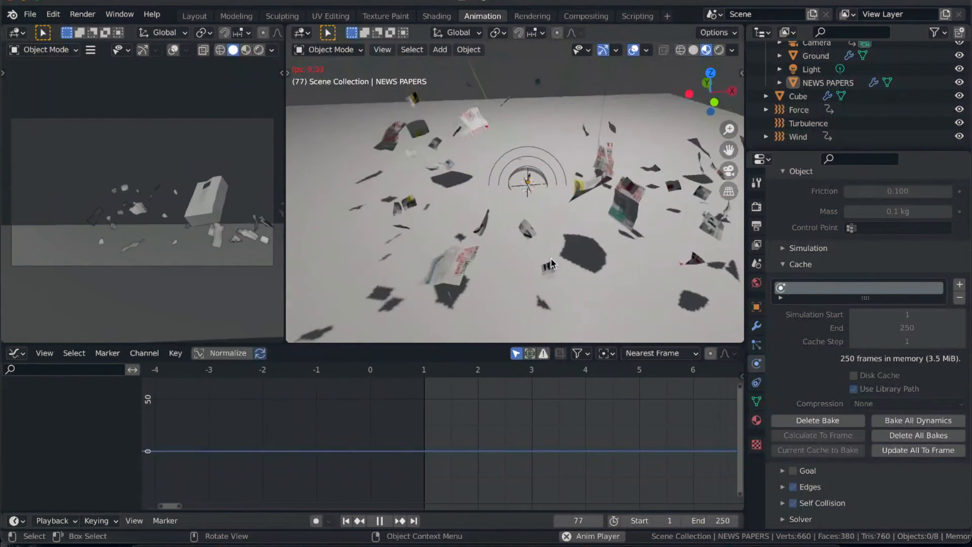
{"action": "scroll", "coordinate": [551, 258], "scroll_direction": "left", "scroll_amount": 10}
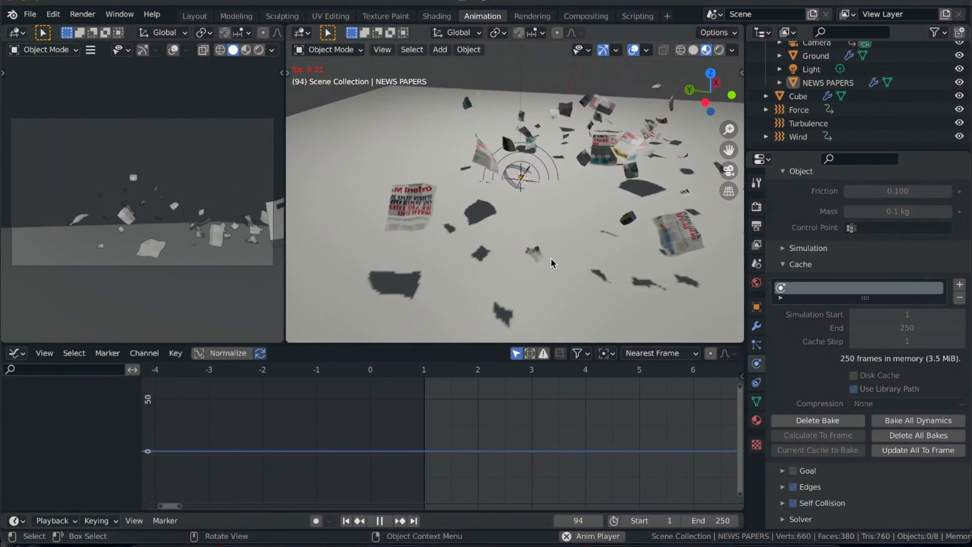
{"action": "scroll", "coordinate": [528, 259], "scroll_direction": "left", "scroll_amount": 10}
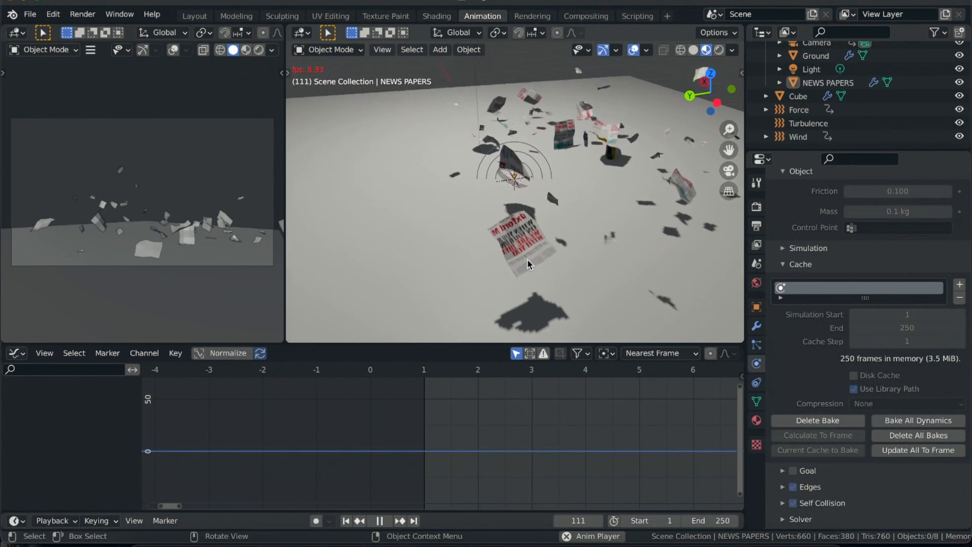
{"action": "scroll", "coordinate": [527, 260], "scroll_direction": "up", "scroll_amount": 5}
{"action": "scroll", "coordinate": [558, 184], "scroll_direction": "left", "scroll_amount": 4}
{"action": "scroll", "coordinate": [558, 184], "scroll_direction": "down", "scroll_amount": 5}
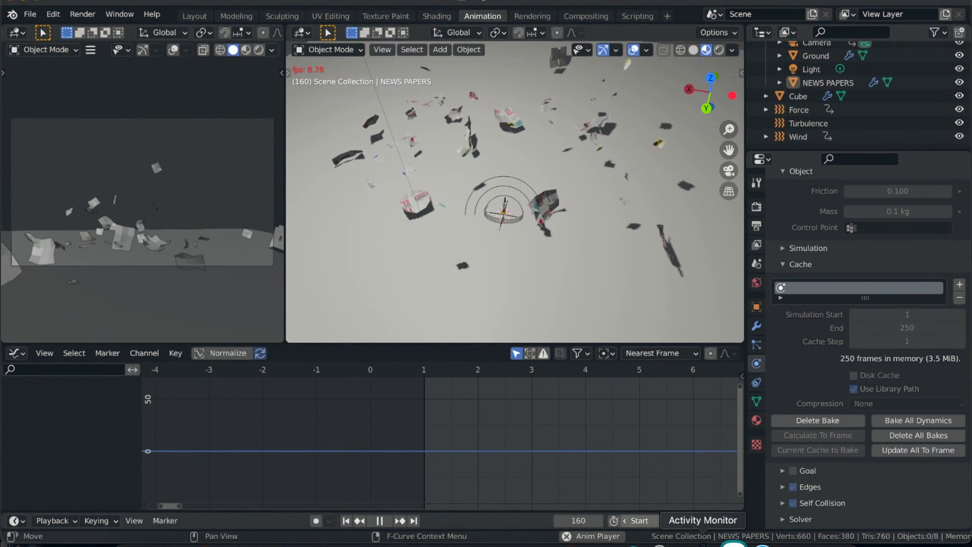
{"action": "scroll", "coordinate": [551, 233], "scroll_direction": "down", "scroll_amount": 3}
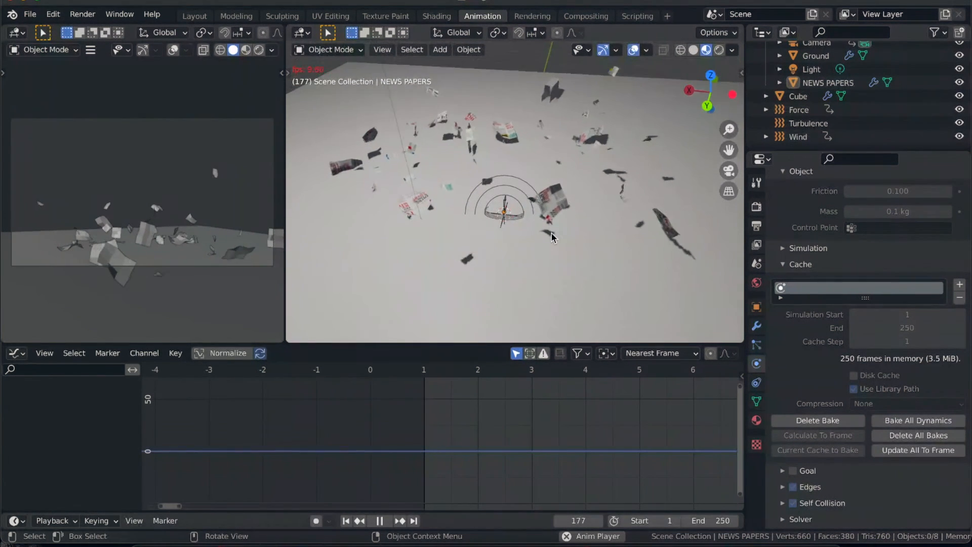
{"action": "scroll", "coordinate": [551, 233], "scroll_direction": "down", "scroll_amount": 3}
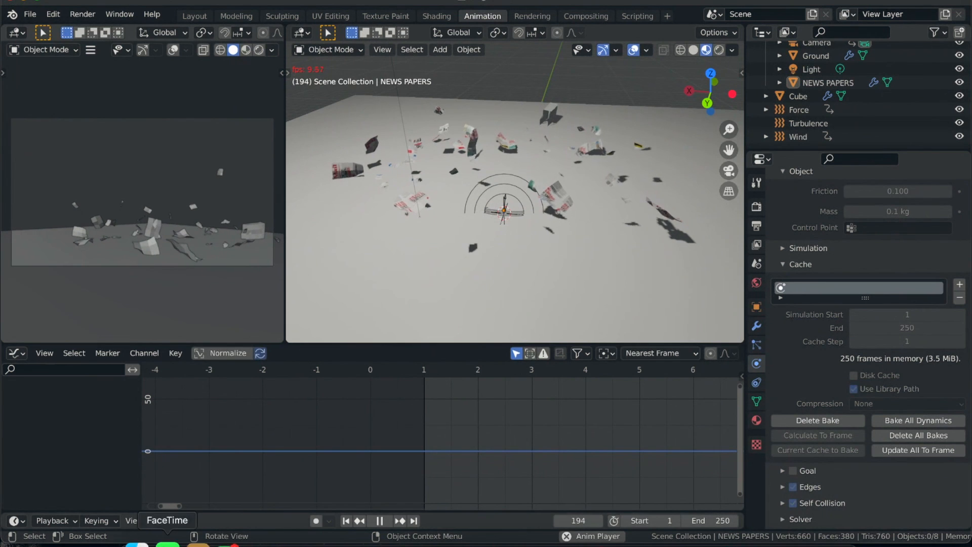
{"action": "left_click", "coordinate": [142, 542]}
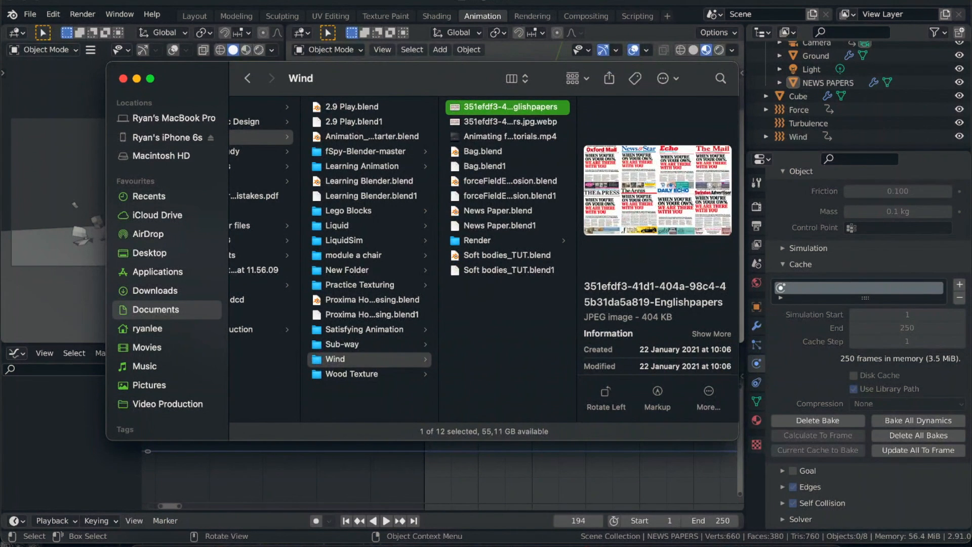
{"action": "left_click", "coordinate": [344, 3]}
{"action": "scroll", "coordinate": [418, 152], "scroll_direction": "down", "scroll_amount": 2}
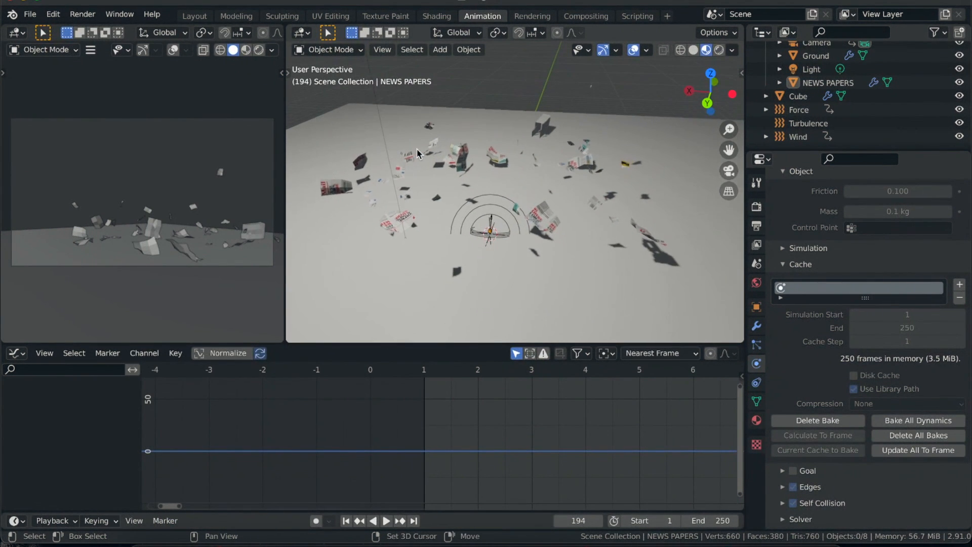
{"action": "key", "text": "space"}
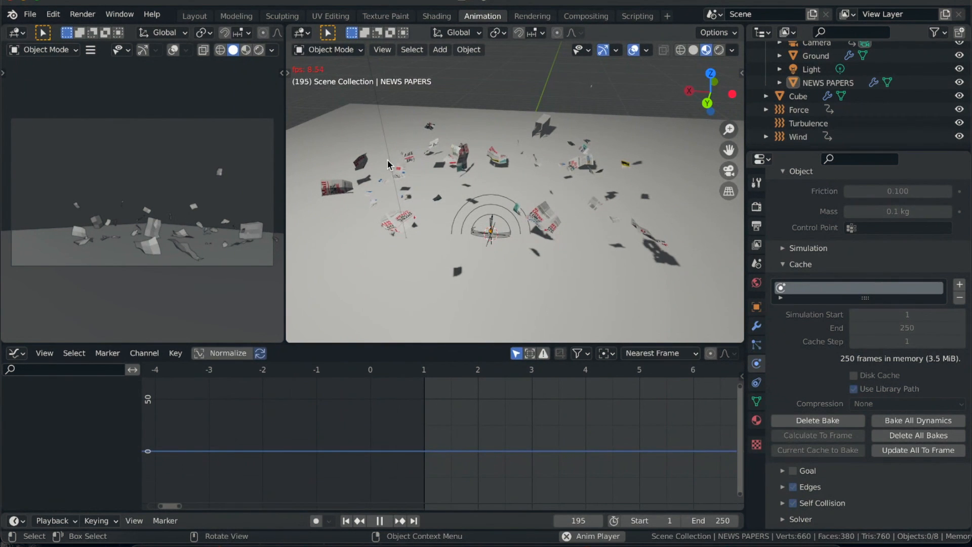
{"action": "key", "text": "space"}
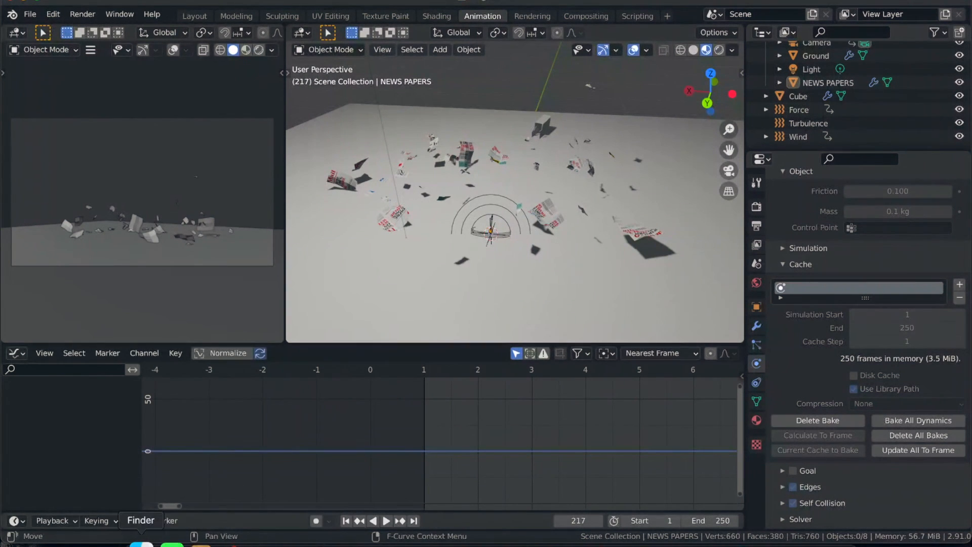
- Switch to Finder and preview the rendered movie 0001-0250.mov in the Wind folder's Render subfolder
{"action": "left_click", "coordinate": [141, 544]}
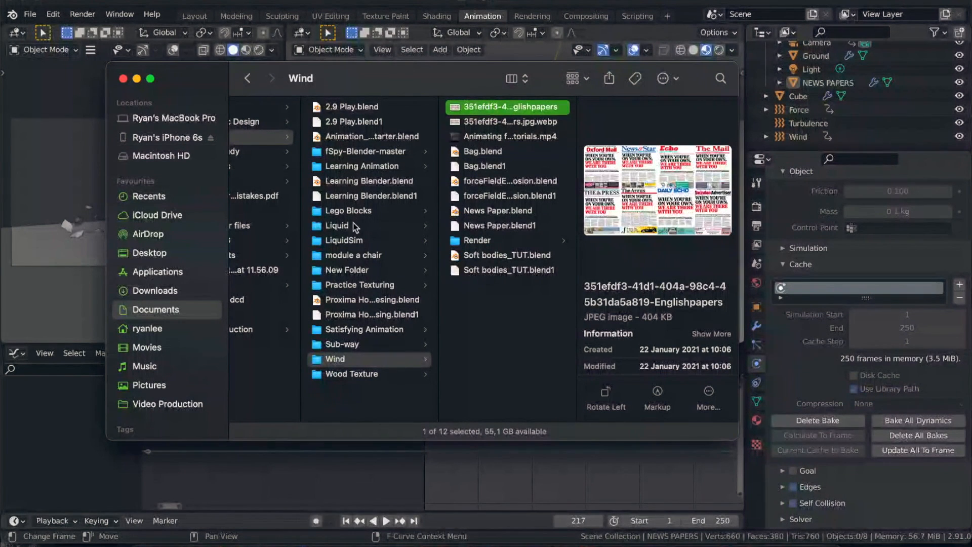
{"action": "left_click", "coordinate": [484, 238]}
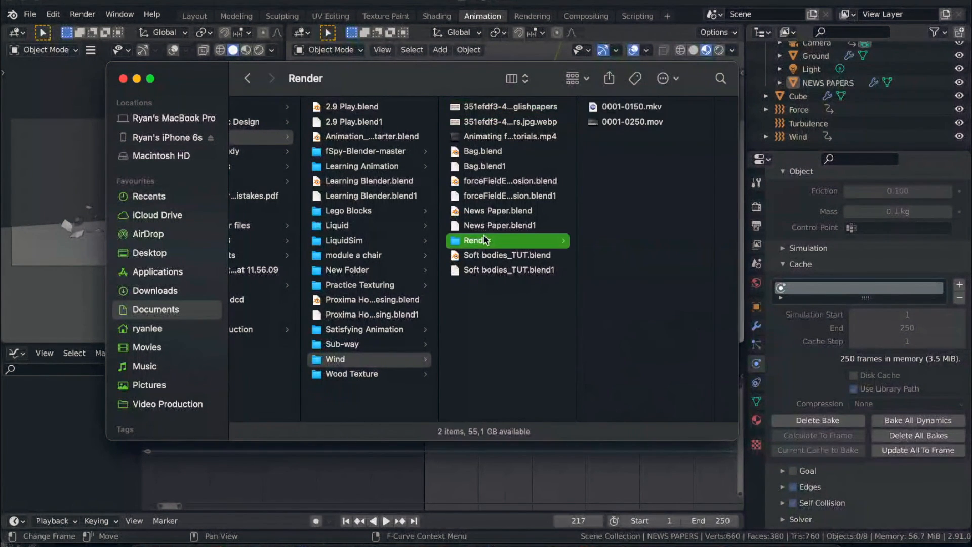
{"action": "left_click", "coordinate": [616, 122]}
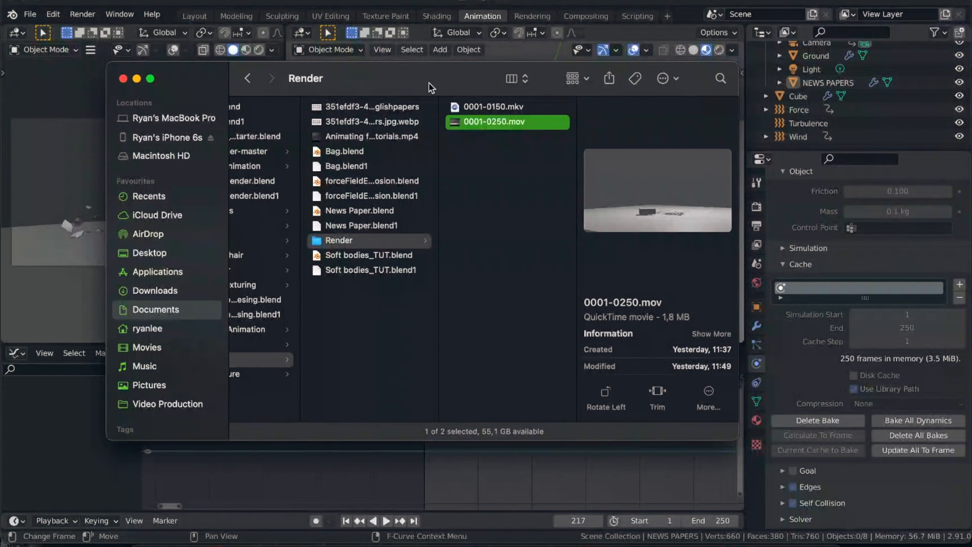
{"action": "key", "text": "space"}
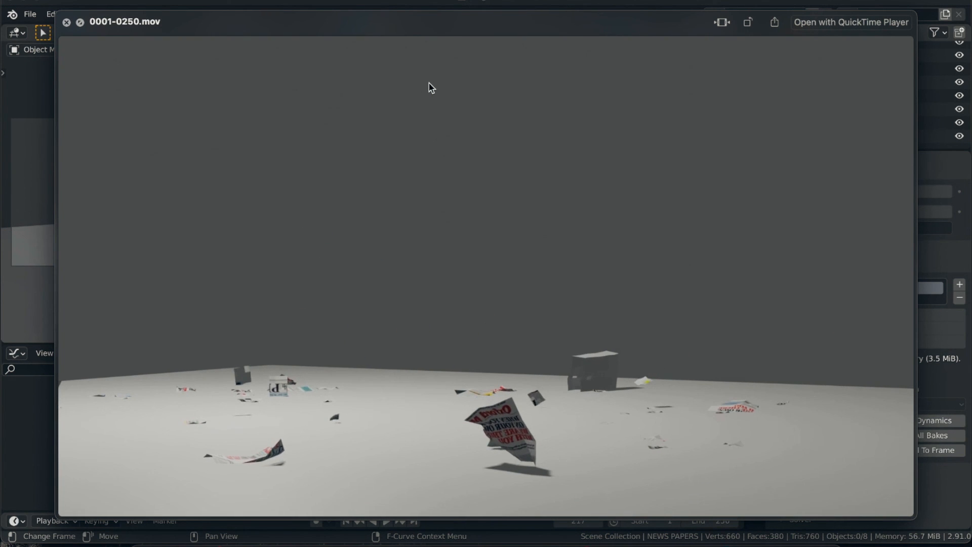
- Replay the preview of 0001-0250.mov several times and examine how the newspaper pages and the cube move in the render
{"action": "key", "text": "space"}
{"action": "key", "text": "space"}
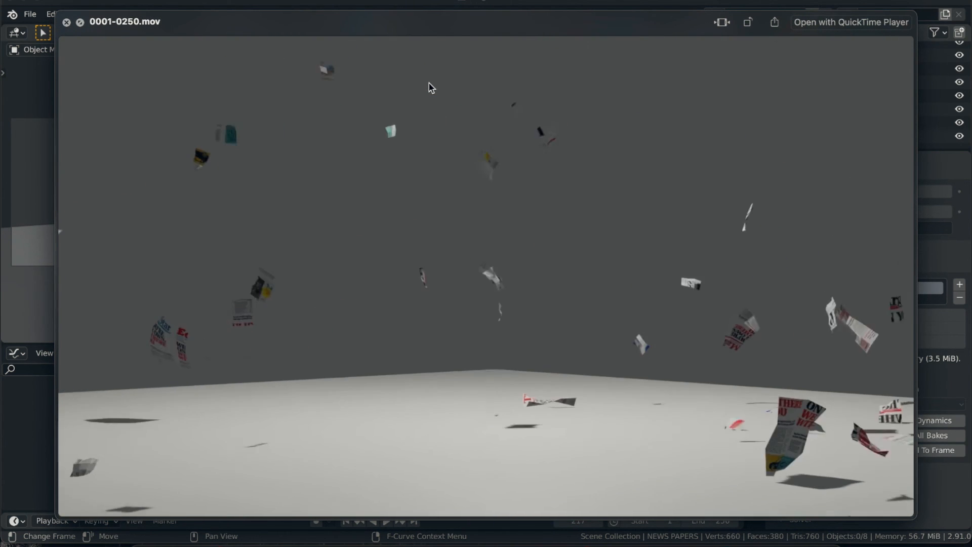
{"action": "key", "text": "space"}
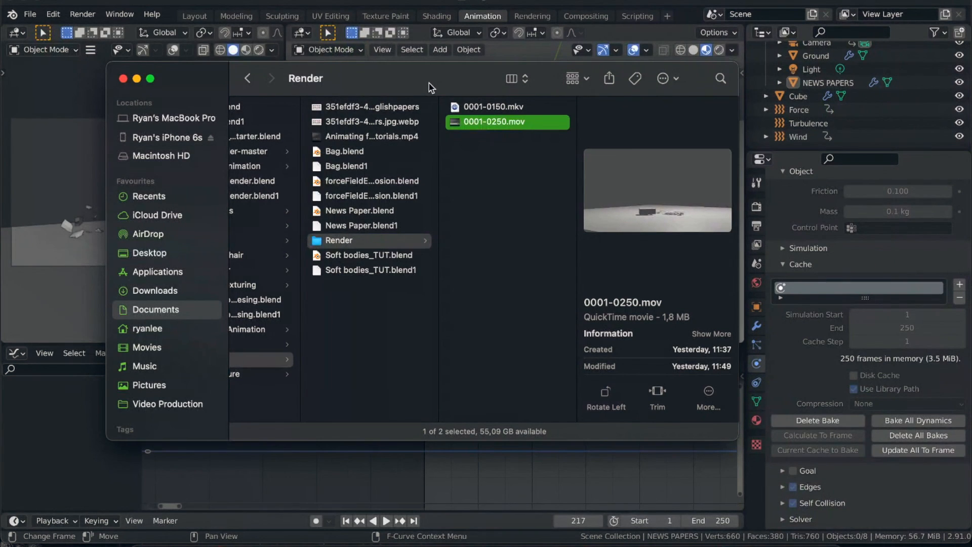
{"action": "key", "text": "space"}
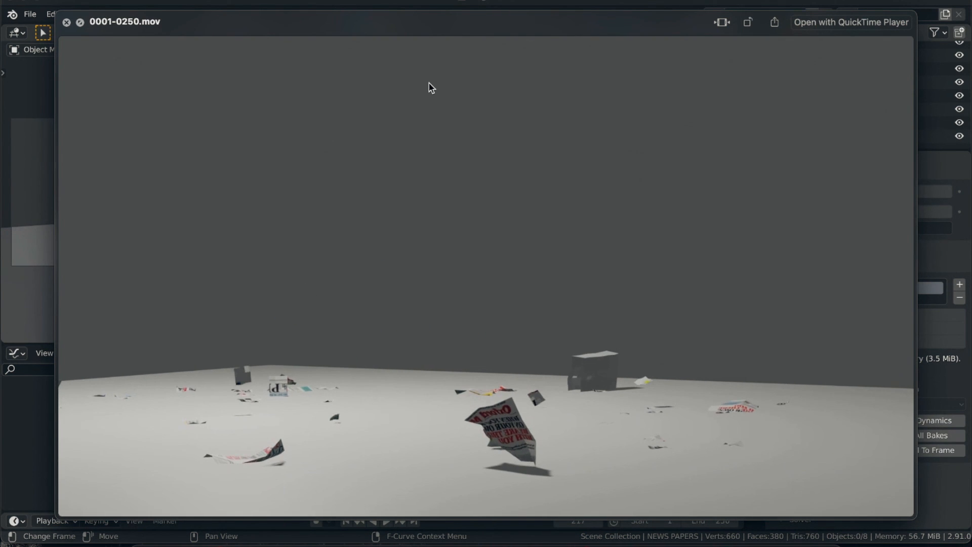
{"action": "key", "text": "space"}
{"action": "key", "text": "space"}
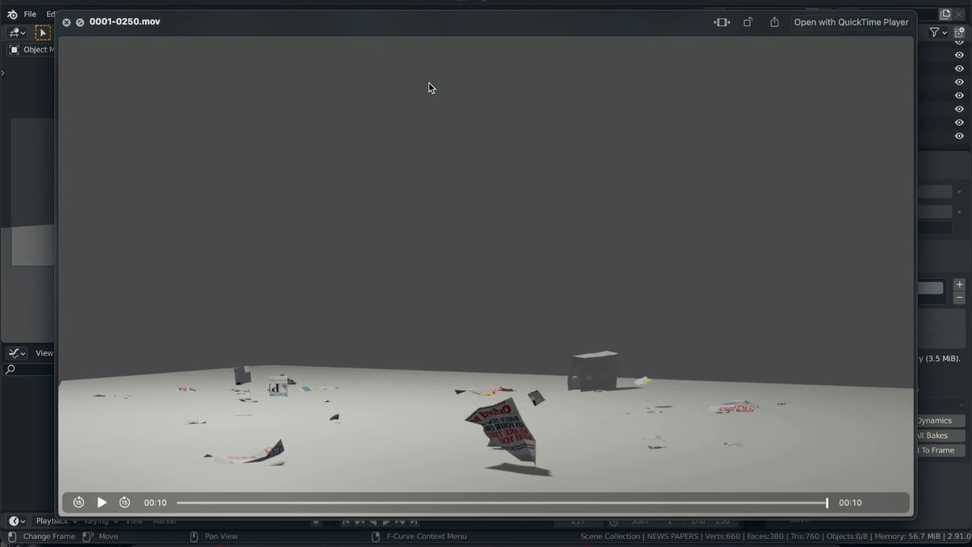
{"action": "key", "text": "space"}
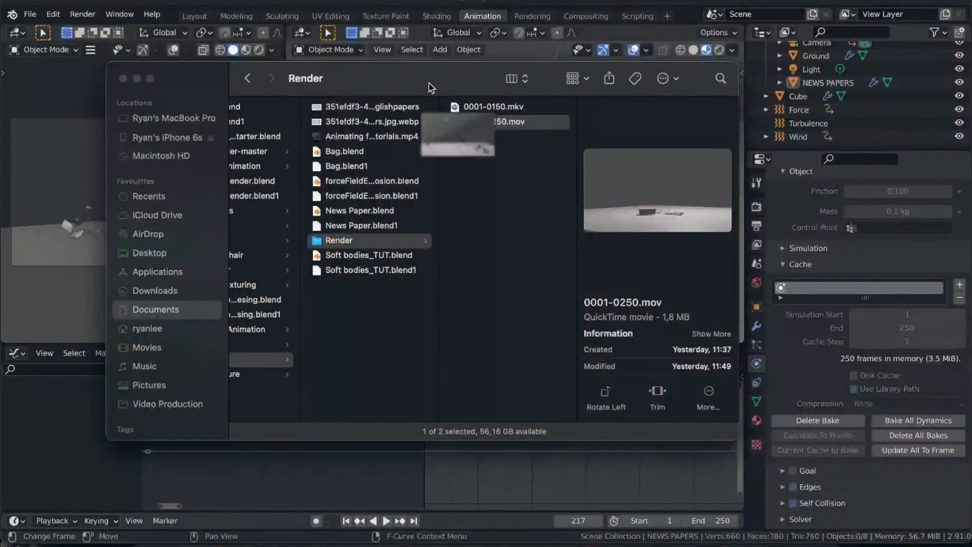
{"action": "key", "text": "space"}
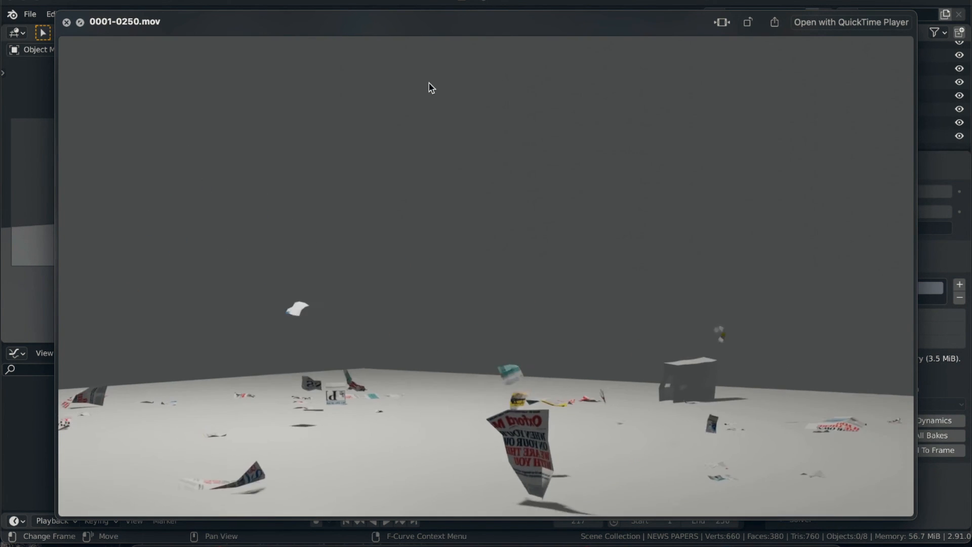
{"action": "key", "text": "space"}
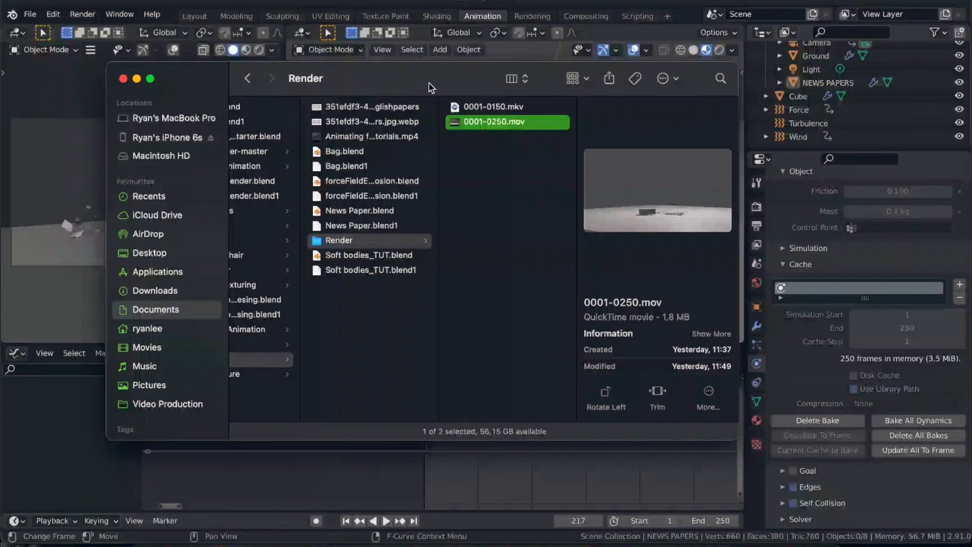
{"action": "key", "text": "space"}
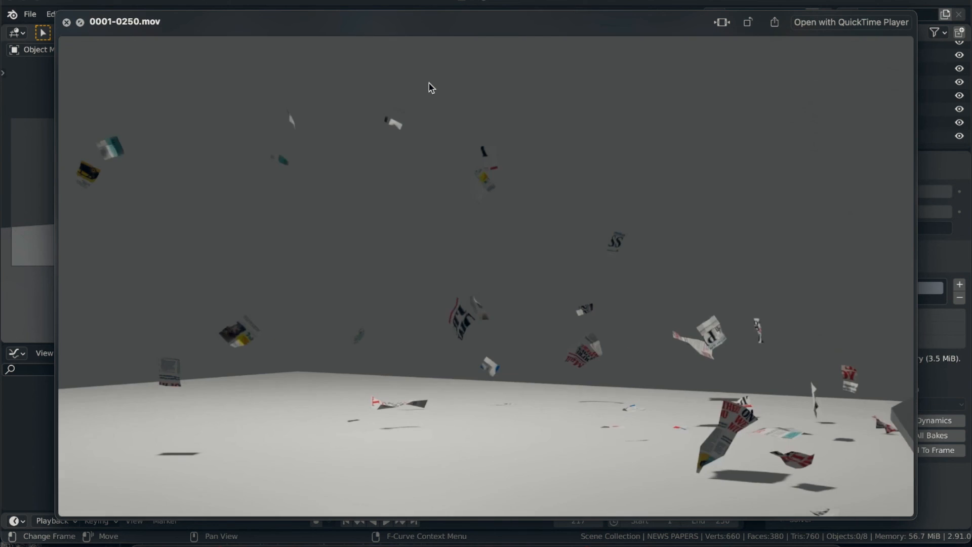
{"action": "key", "text": "space"}
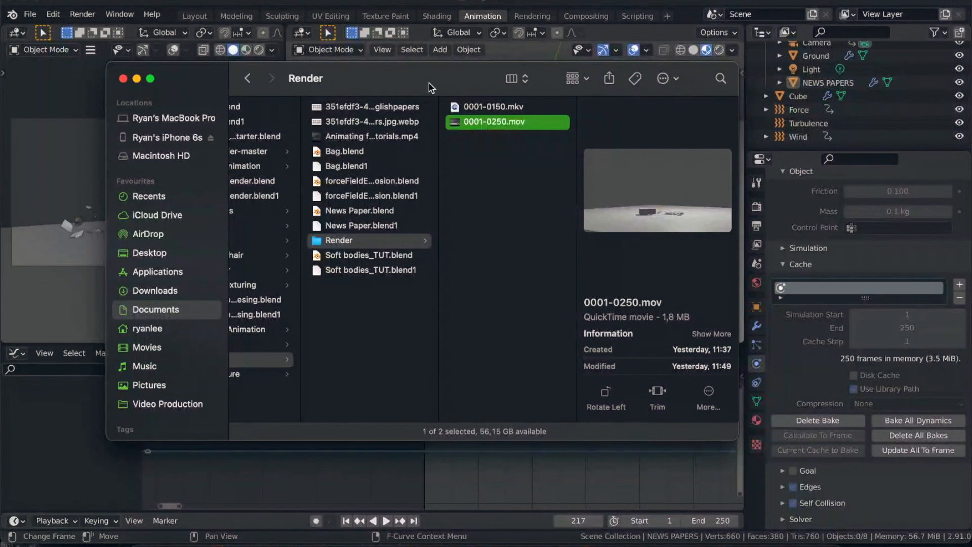
{"action": "key", "text": "space"}
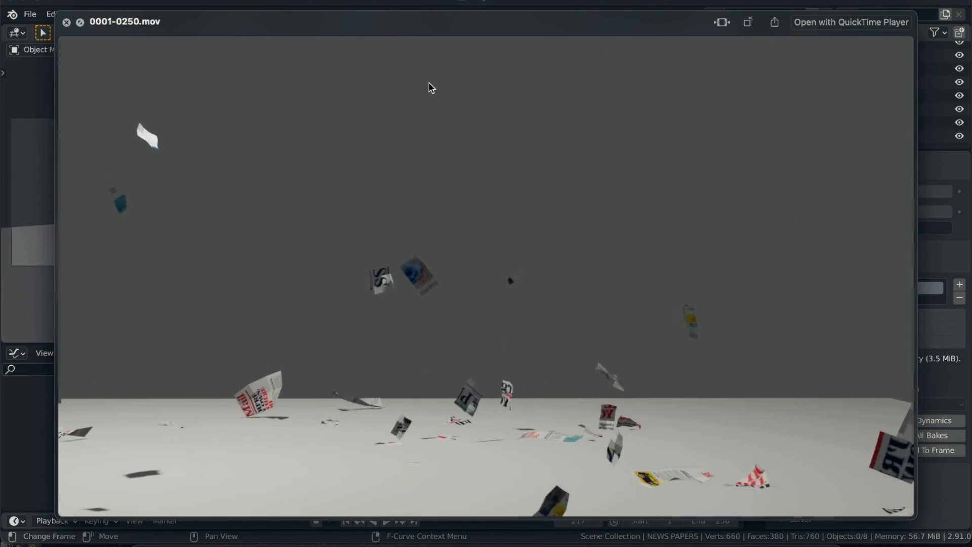
{"action": "key", "text": "space"}
{"action": "key", "text": "space"}
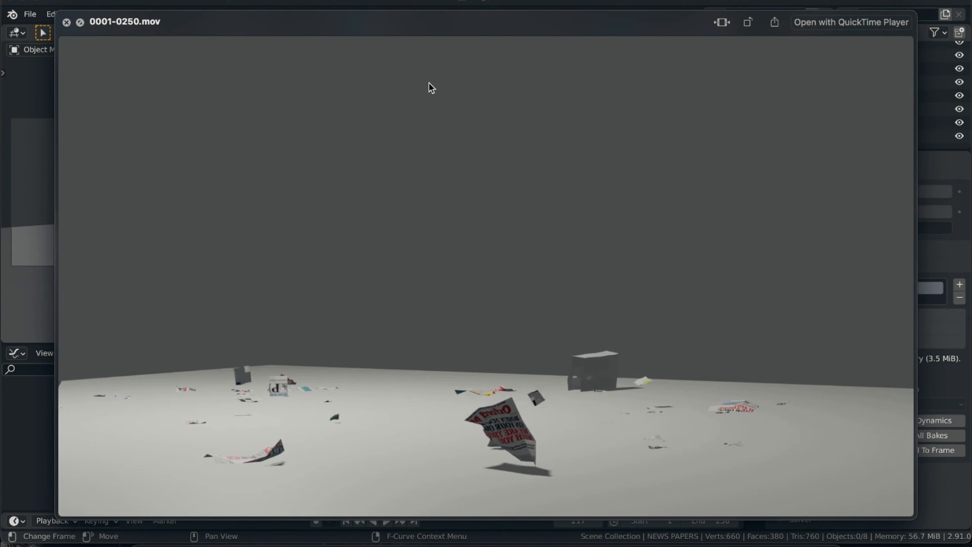
- Reopen the preview of 0001-0250.mov from its start repeatedly and examine the pages' burst, flight and landing around the cube
{"action": "key", "text": "space"}
{"action": "key", "text": "space"}
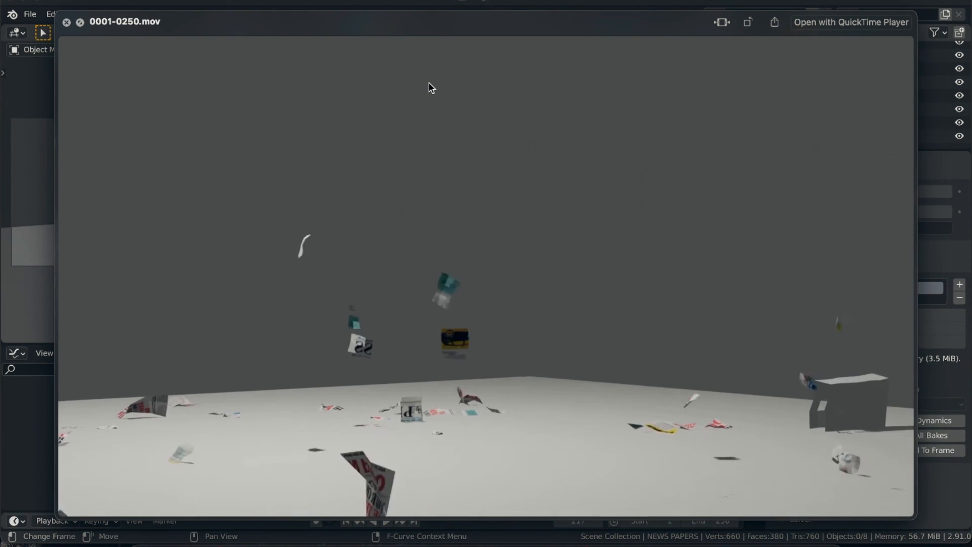
{"action": "key", "text": "space"}
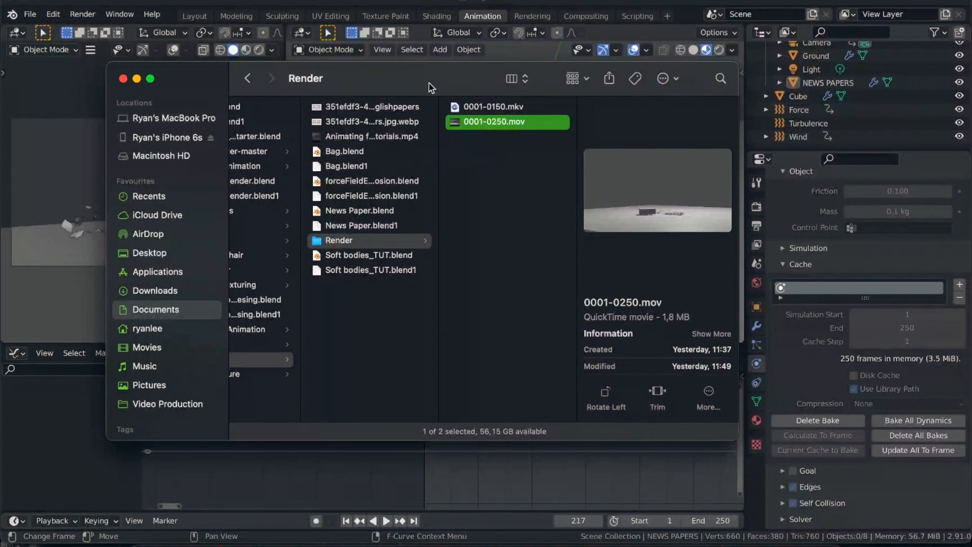
{"action": "key", "text": "space"}
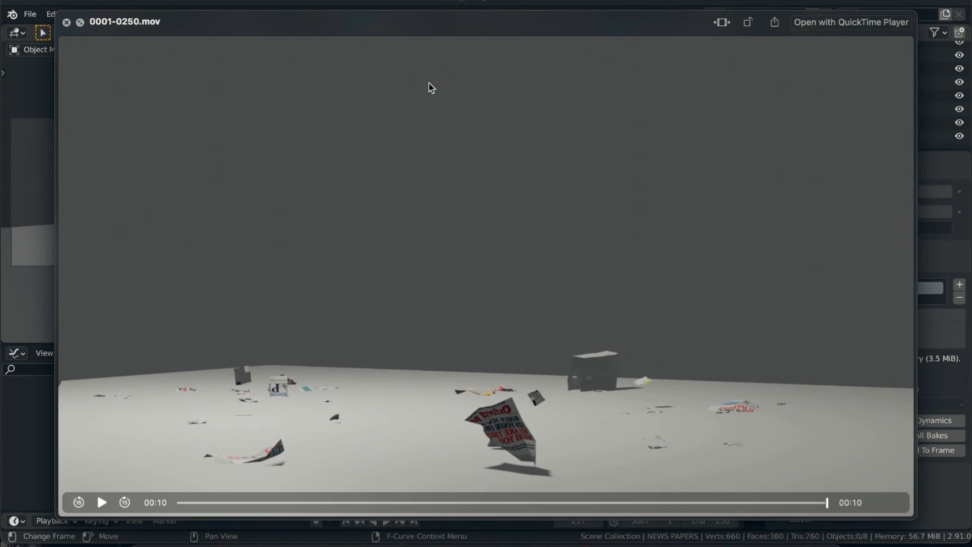
{"action": "key", "text": "space"}
{"action": "key", "text": "space"}
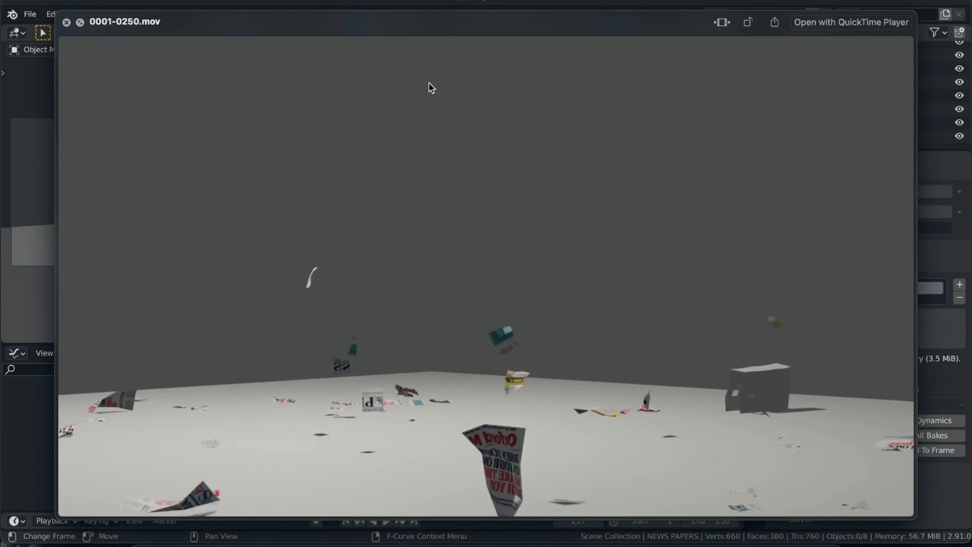
{"action": "key", "text": "space"}
{"action": "key", "text": "space"}
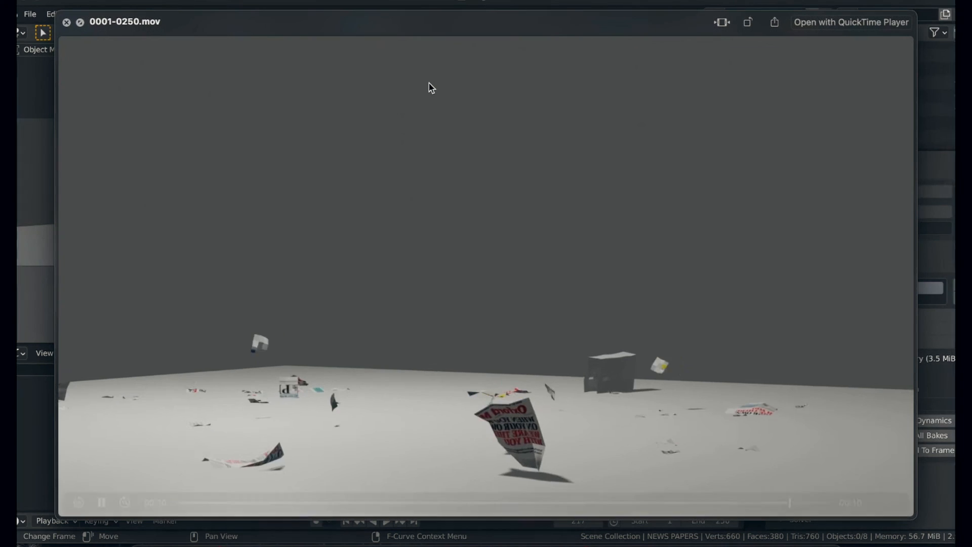
{"action": "key", "text": "space"}
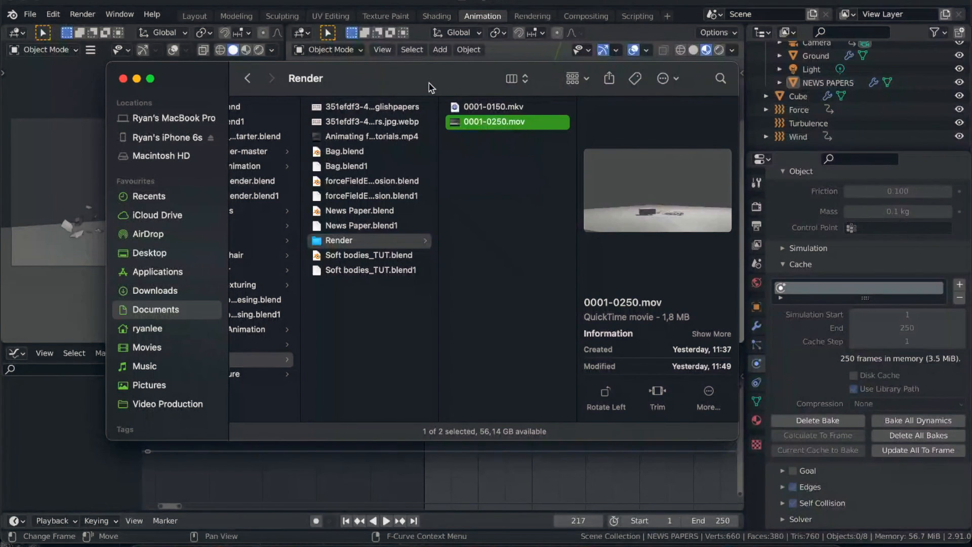
{"action": "key", "text": "space"}
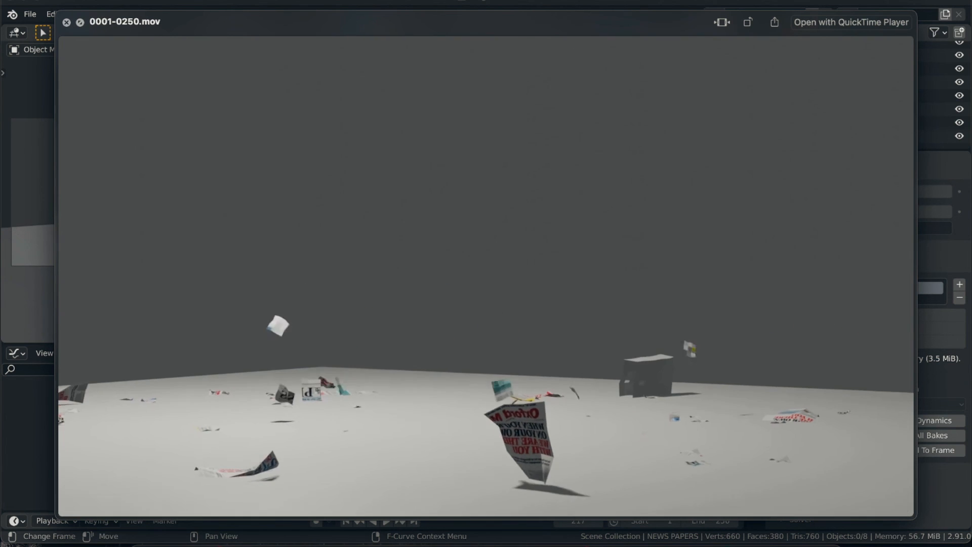
{"action": "key", "text": "space"}
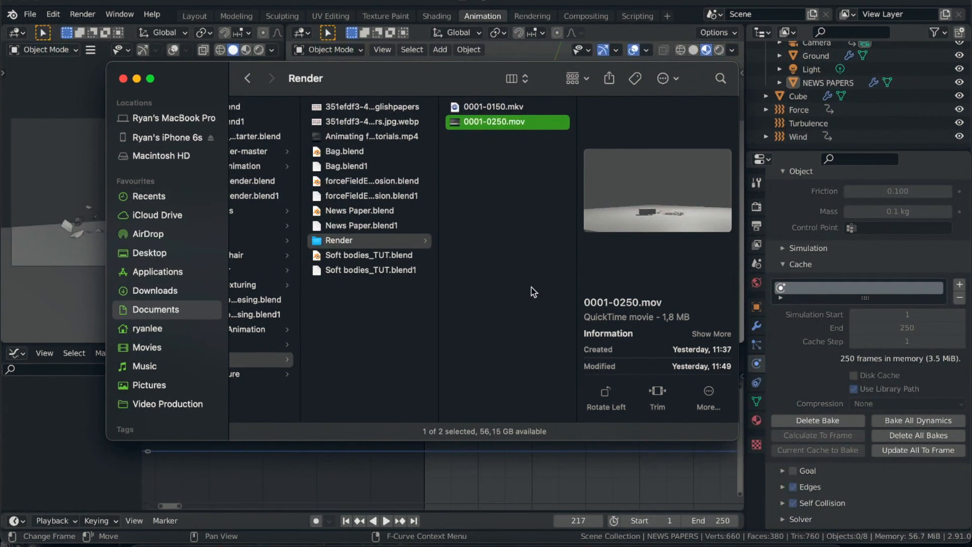
{"action": "key", "text": "space"}
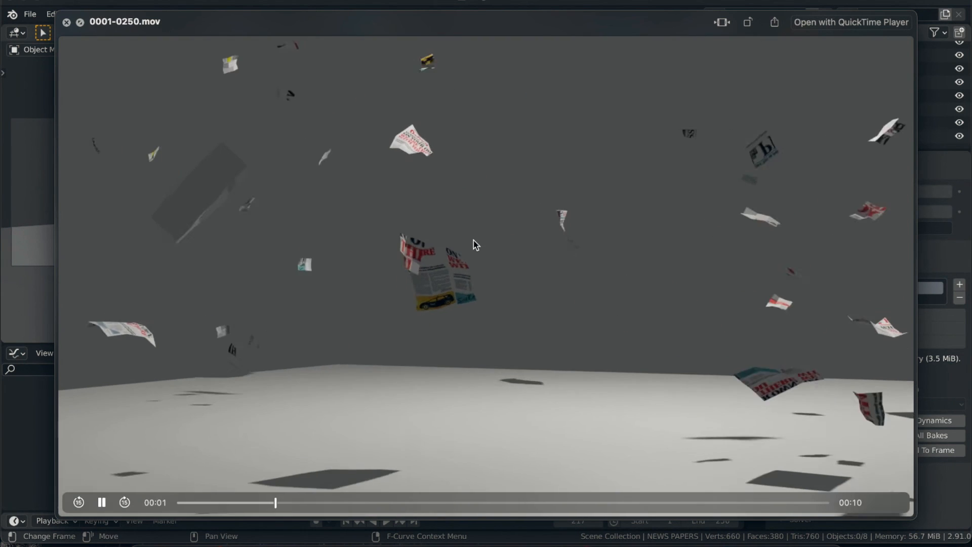